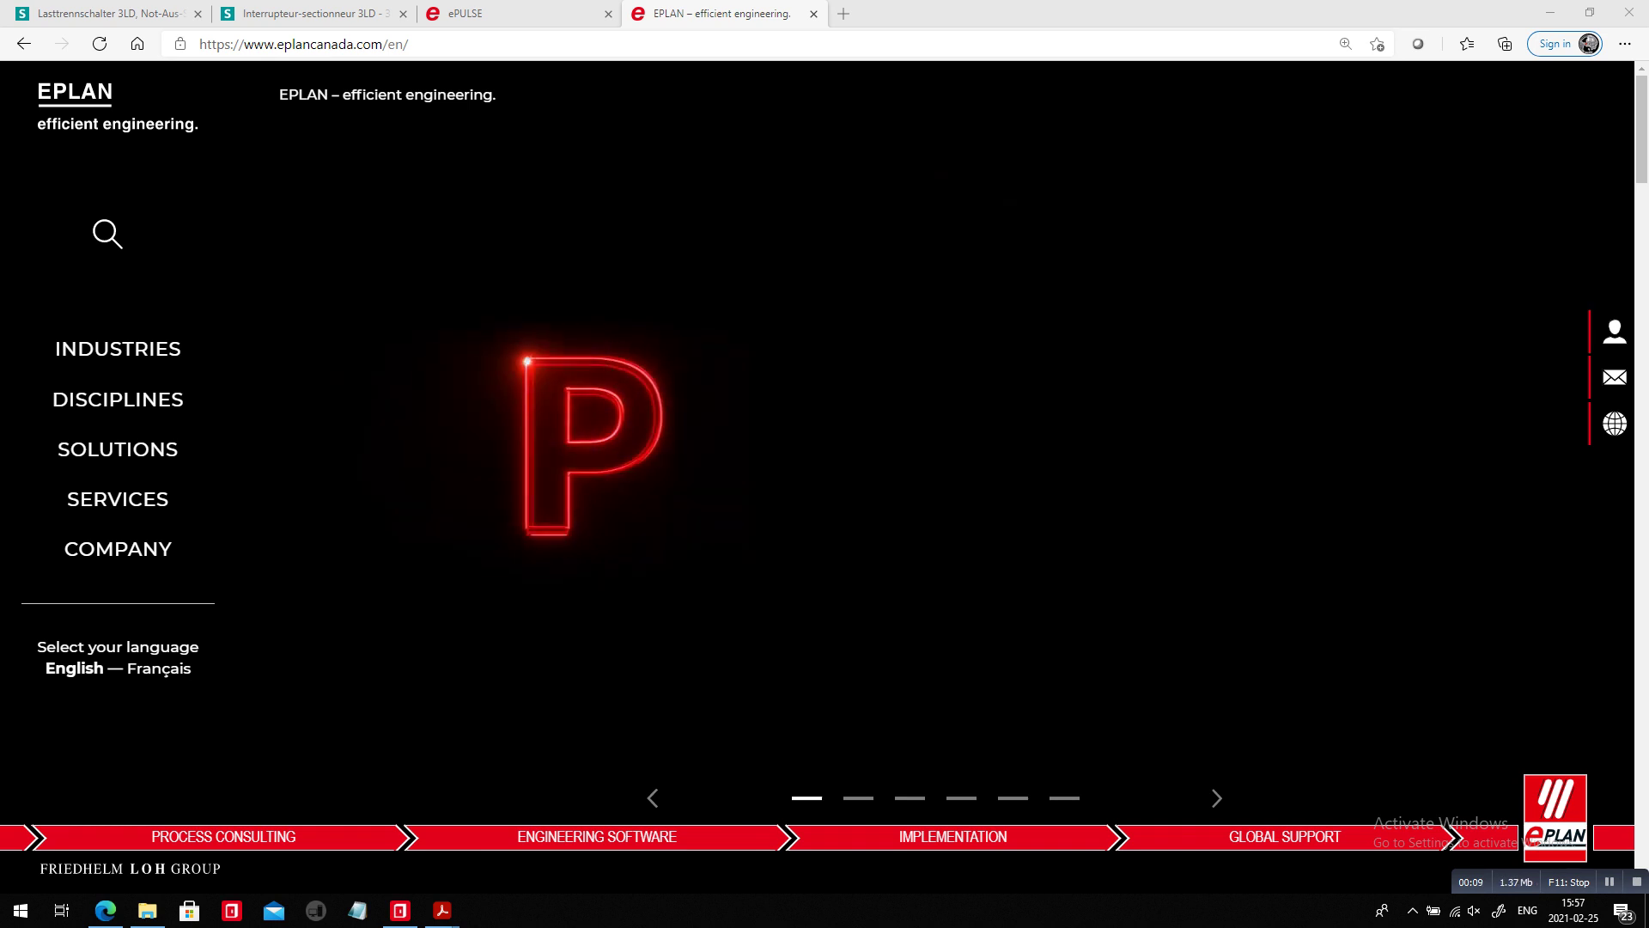
Open the project "COGINEER 2 PROPANEL 2 RITTAL 2 Eview" in eVIEW Free from the EPLAN ePULSE dashboard.
{"action": "left_click", "coordinate": [518, 13]}
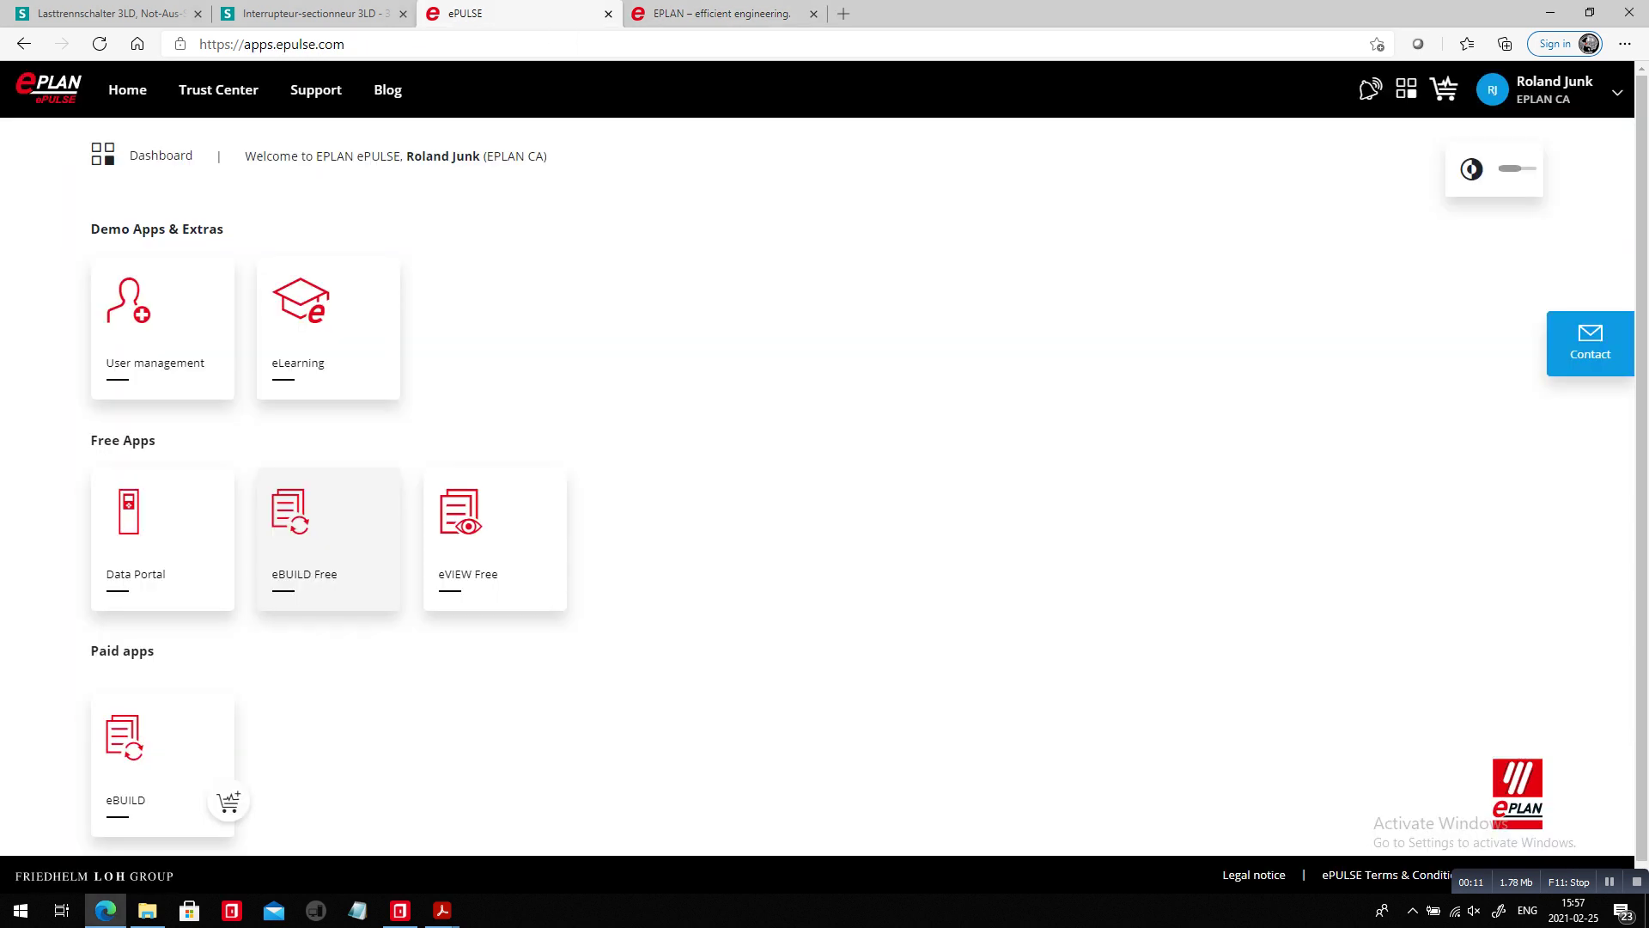
{"action": "key", "text": "ctrl+l"}
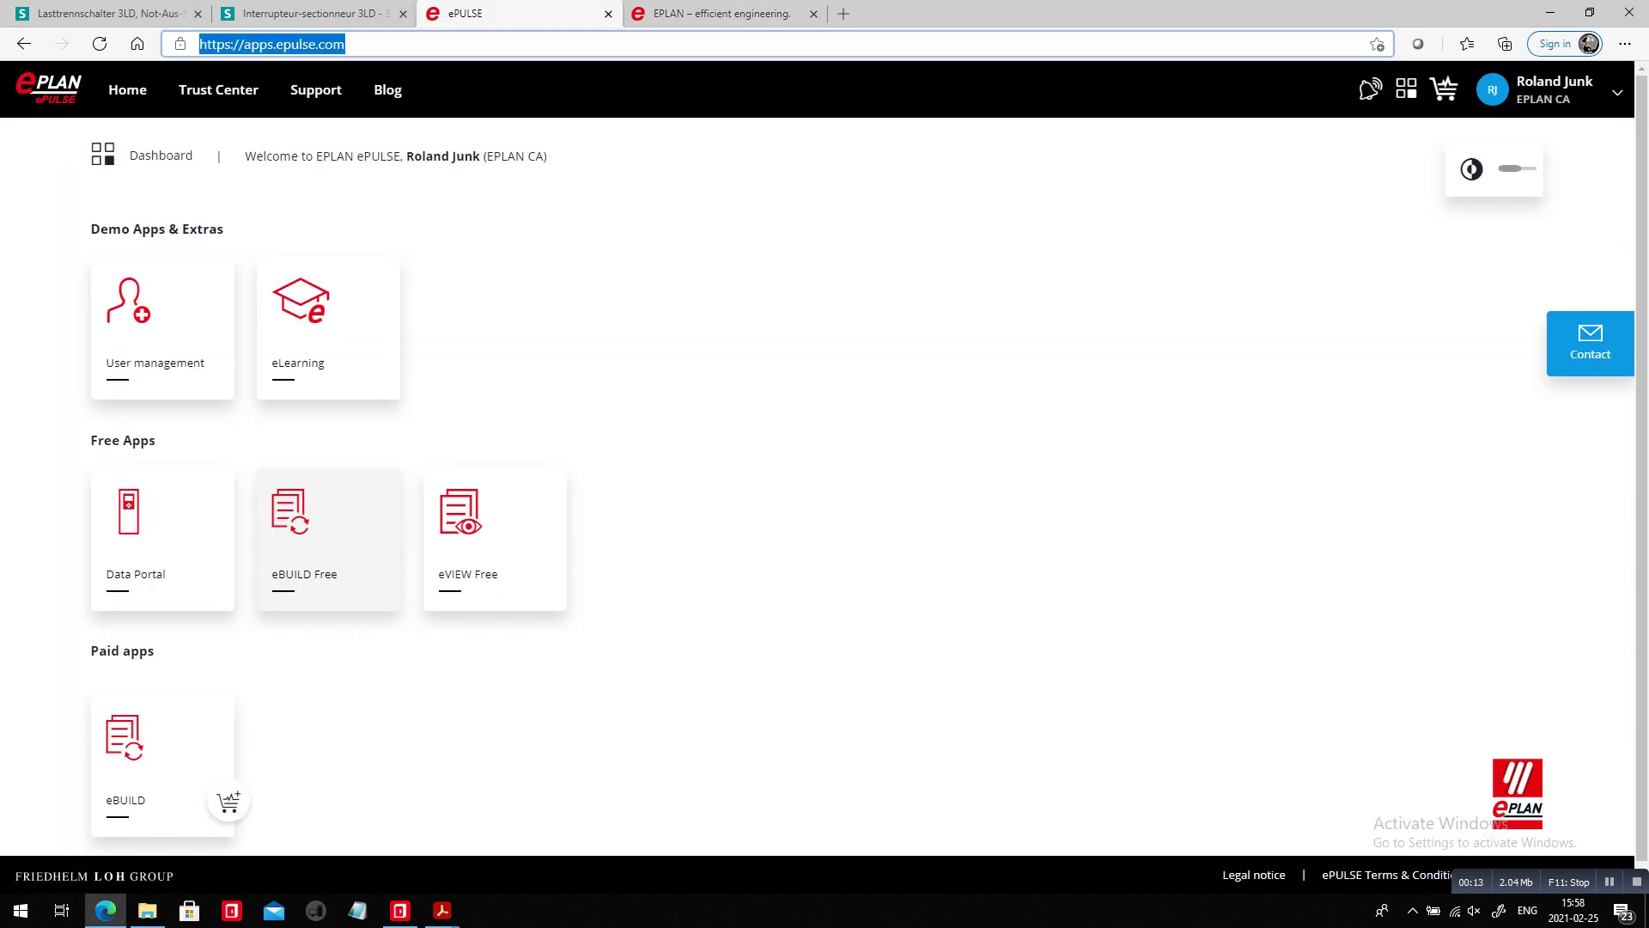
{"action": "type", "text": "epuls"}
{"action": "key", "text": "Return"}
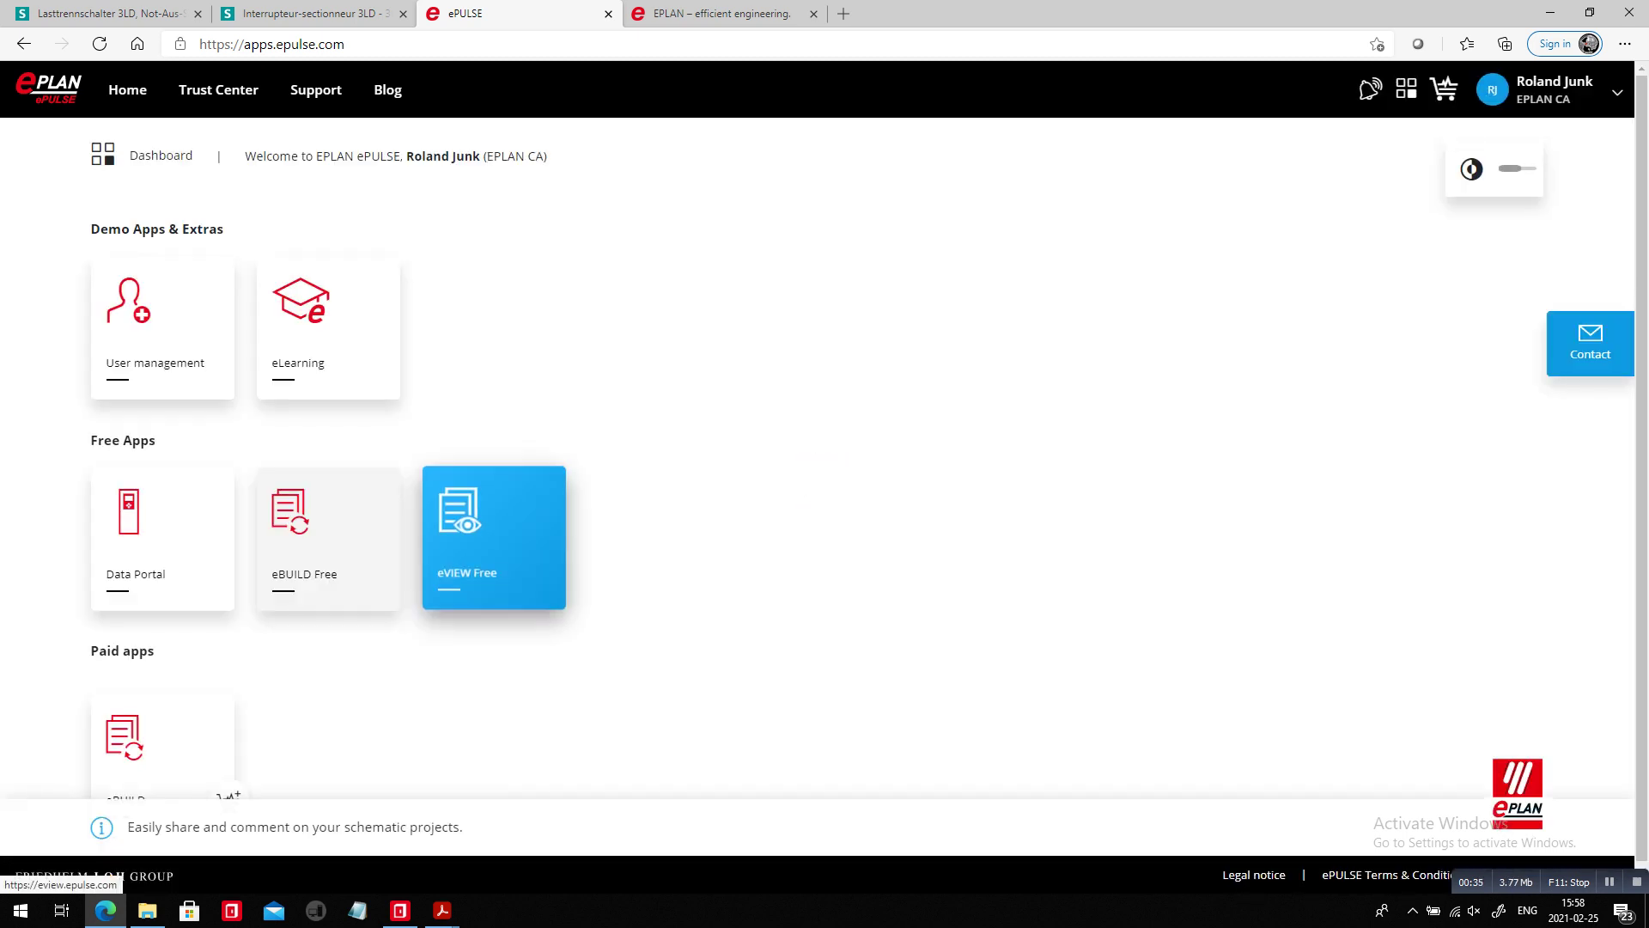
{"action": "left_click", "coordinate": [495, 537]}
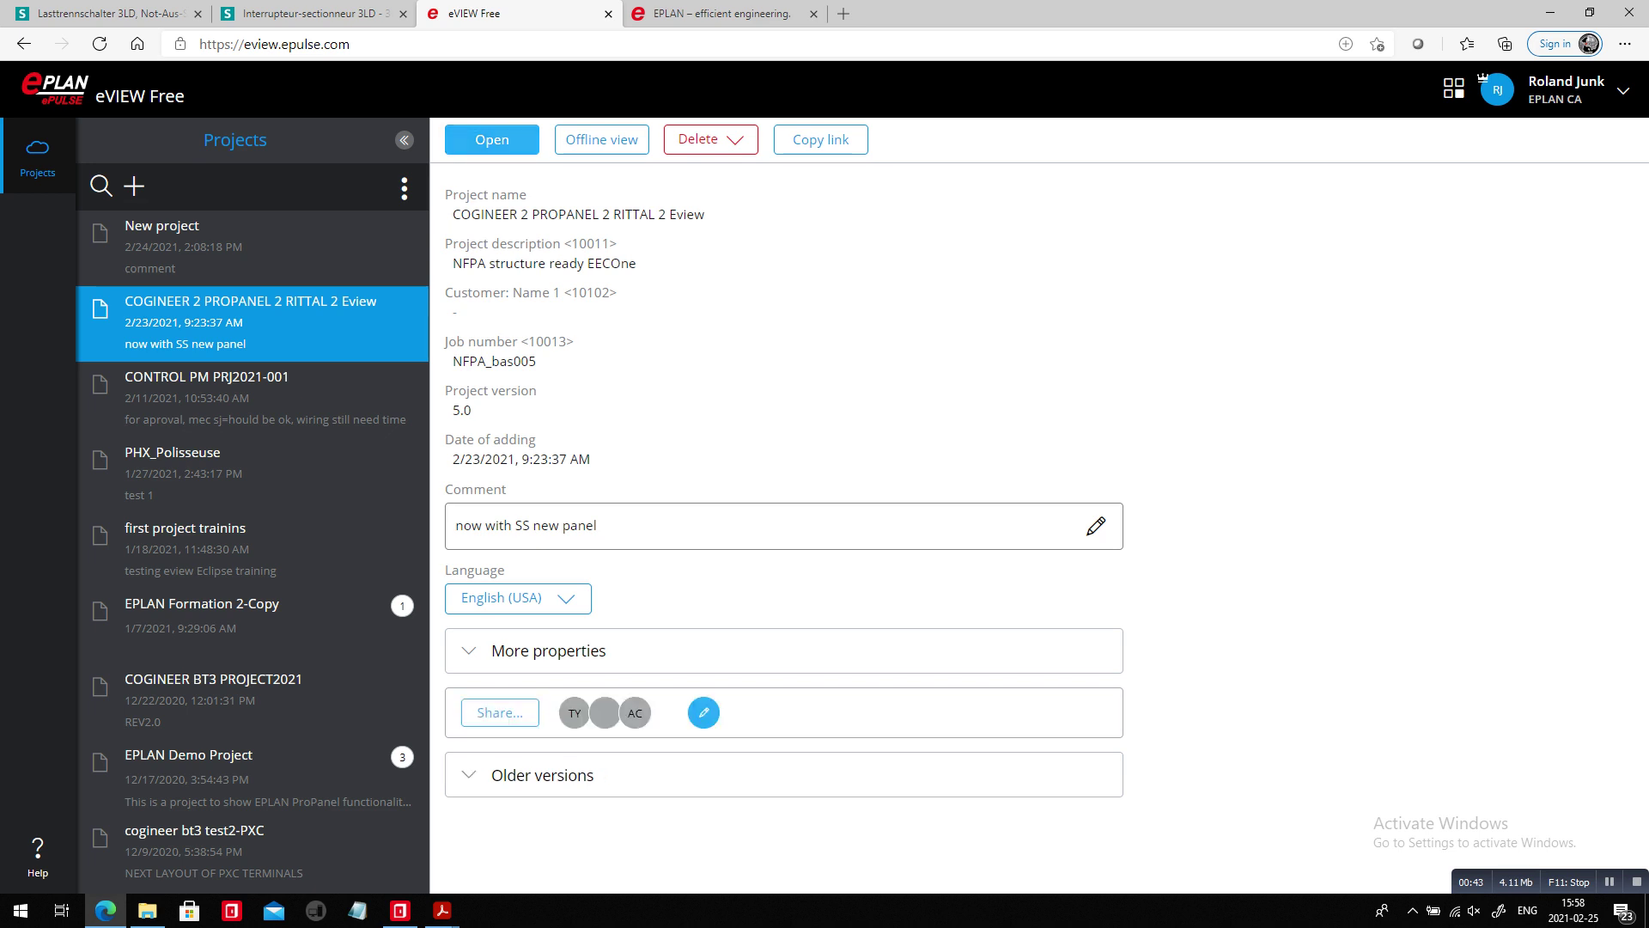
{"action": "left_click", "coordinate": [492, 139]}
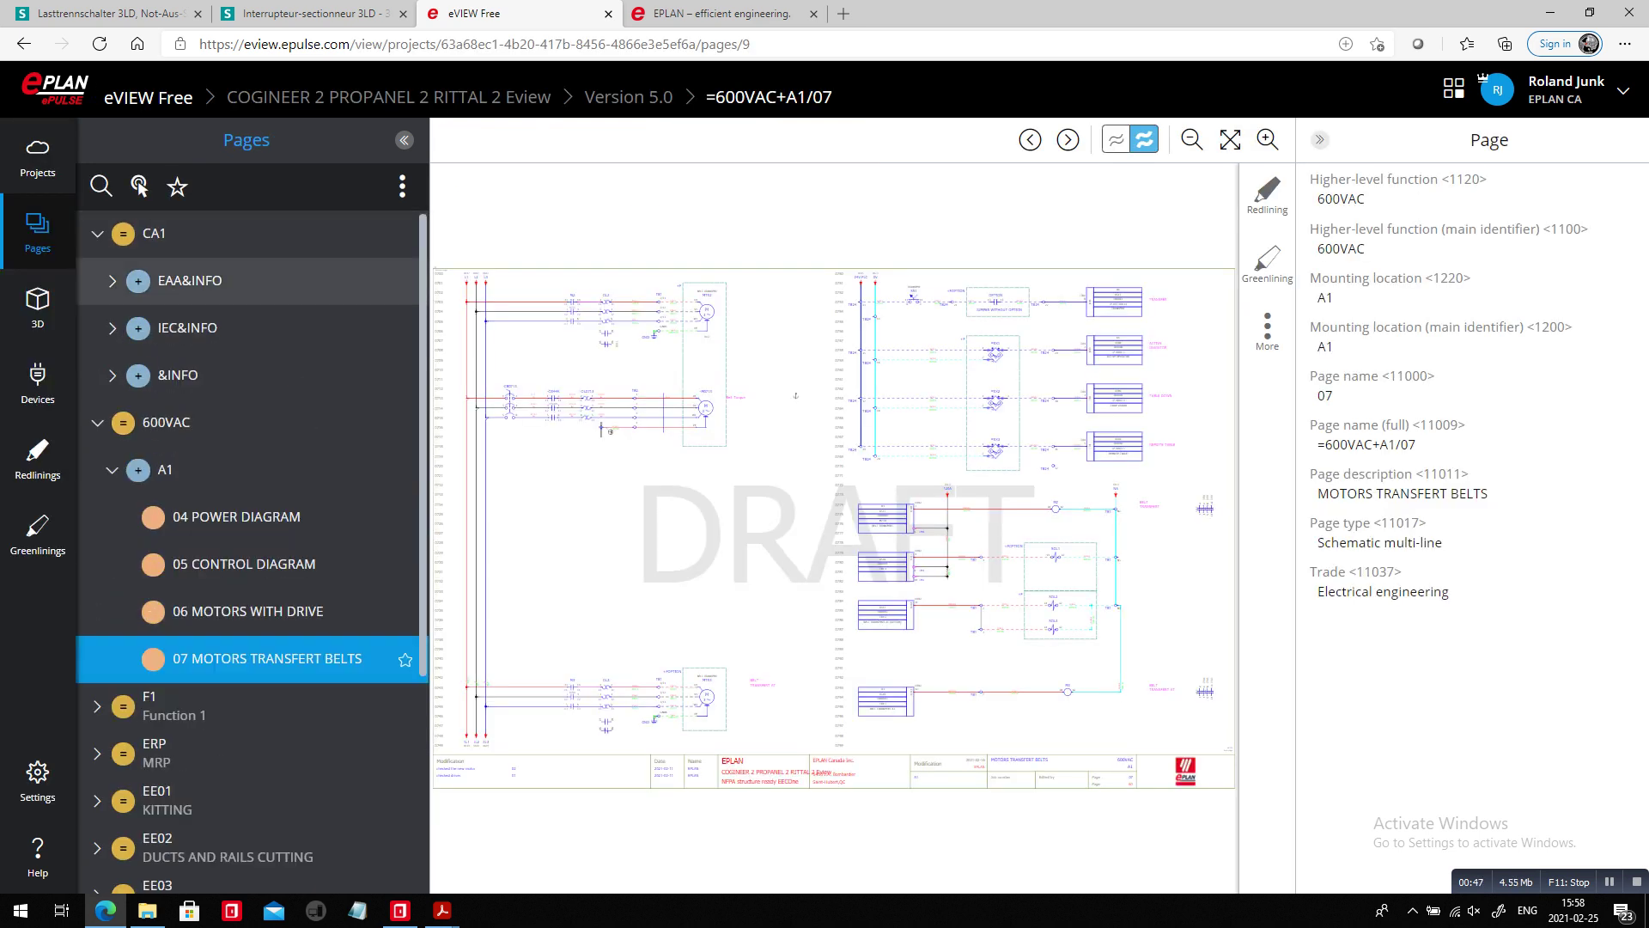
View the project's title page and open page 04 POWER DIAGRAM under 600VAC, A1, at its incoming supply section.
{"action": "left_click", "coordinate": [249, 328]}
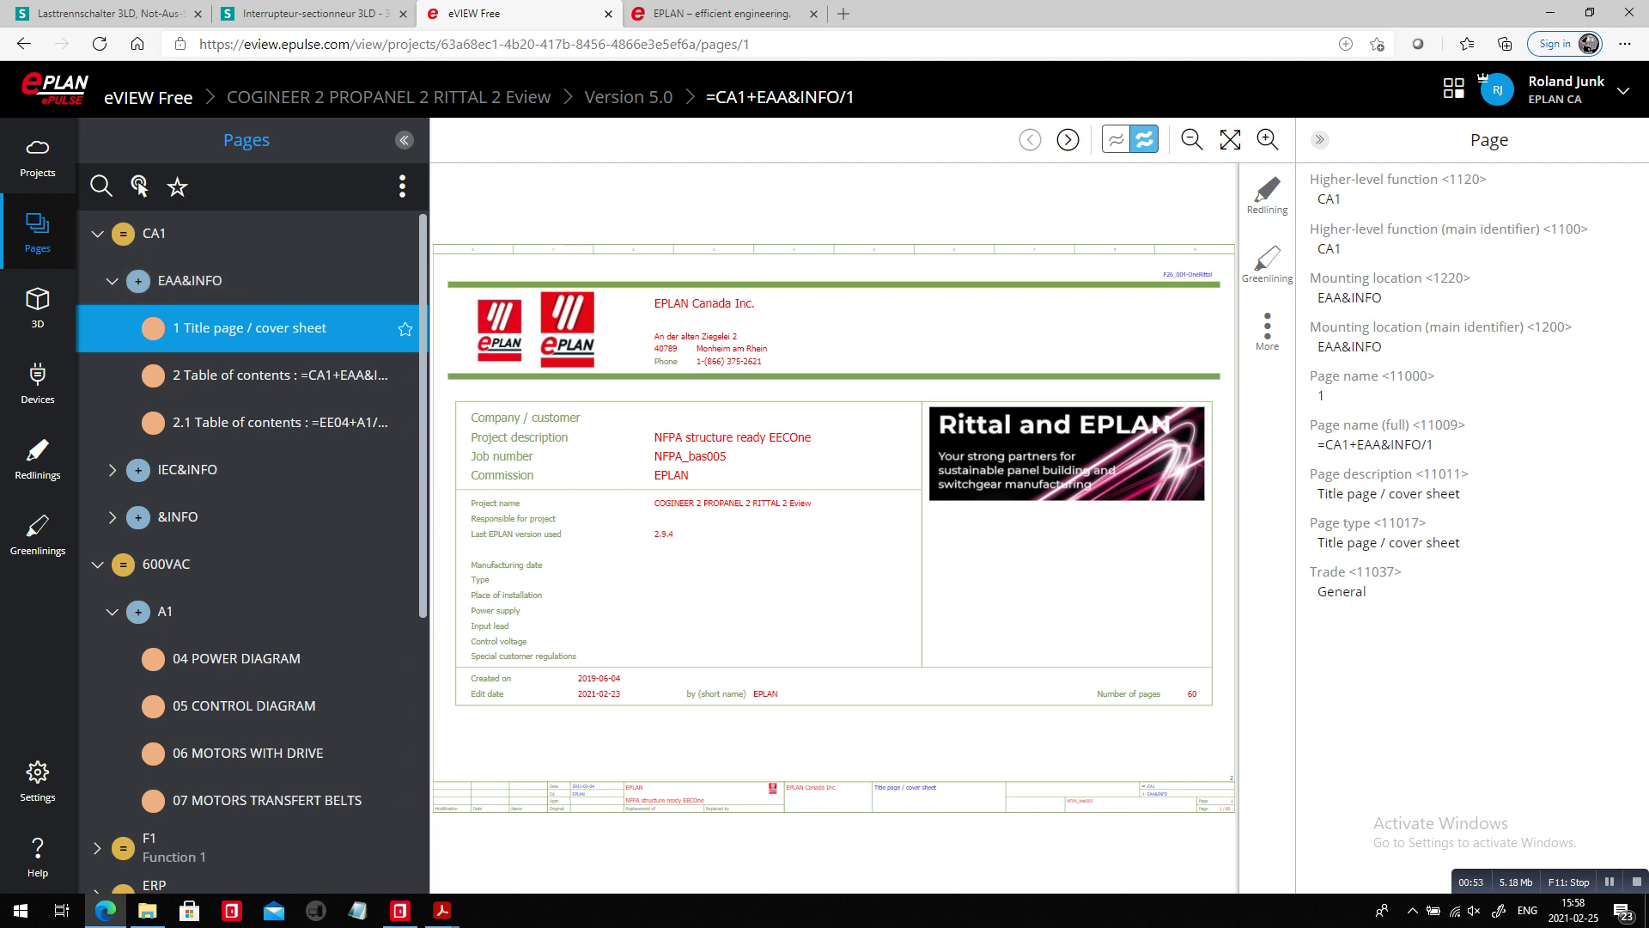
{"action": "left_click", "coordinate": [237, 659]}
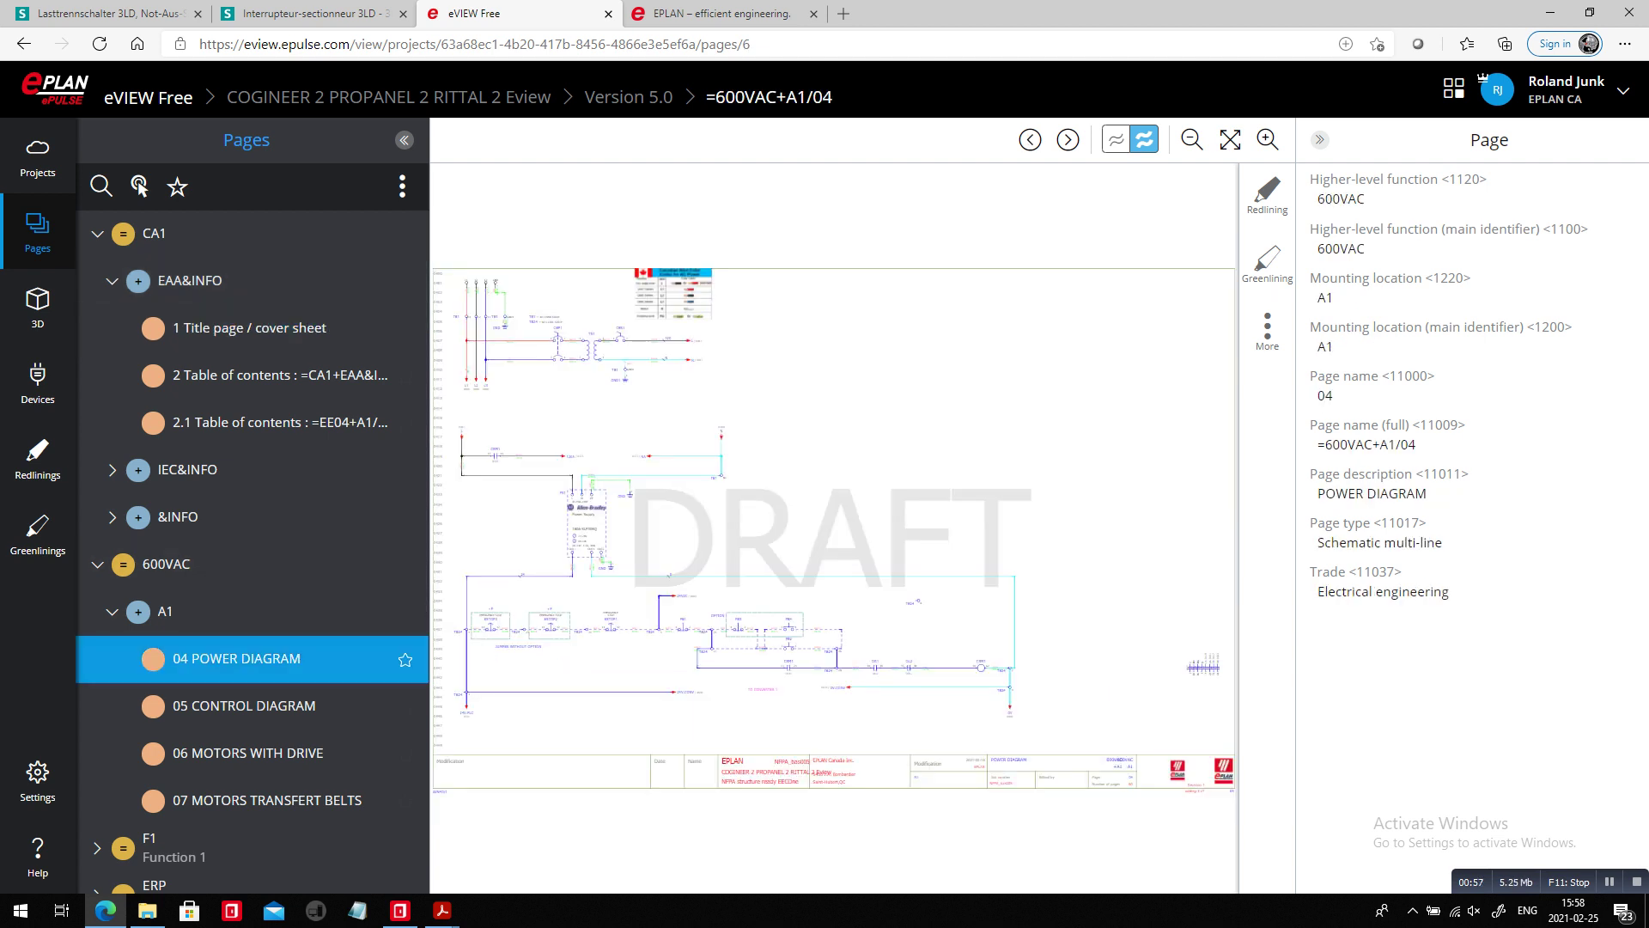
{"action": "scroll", "coordinate": [457, 281], "scroll_direction": "up", "scroll_amount": 5}
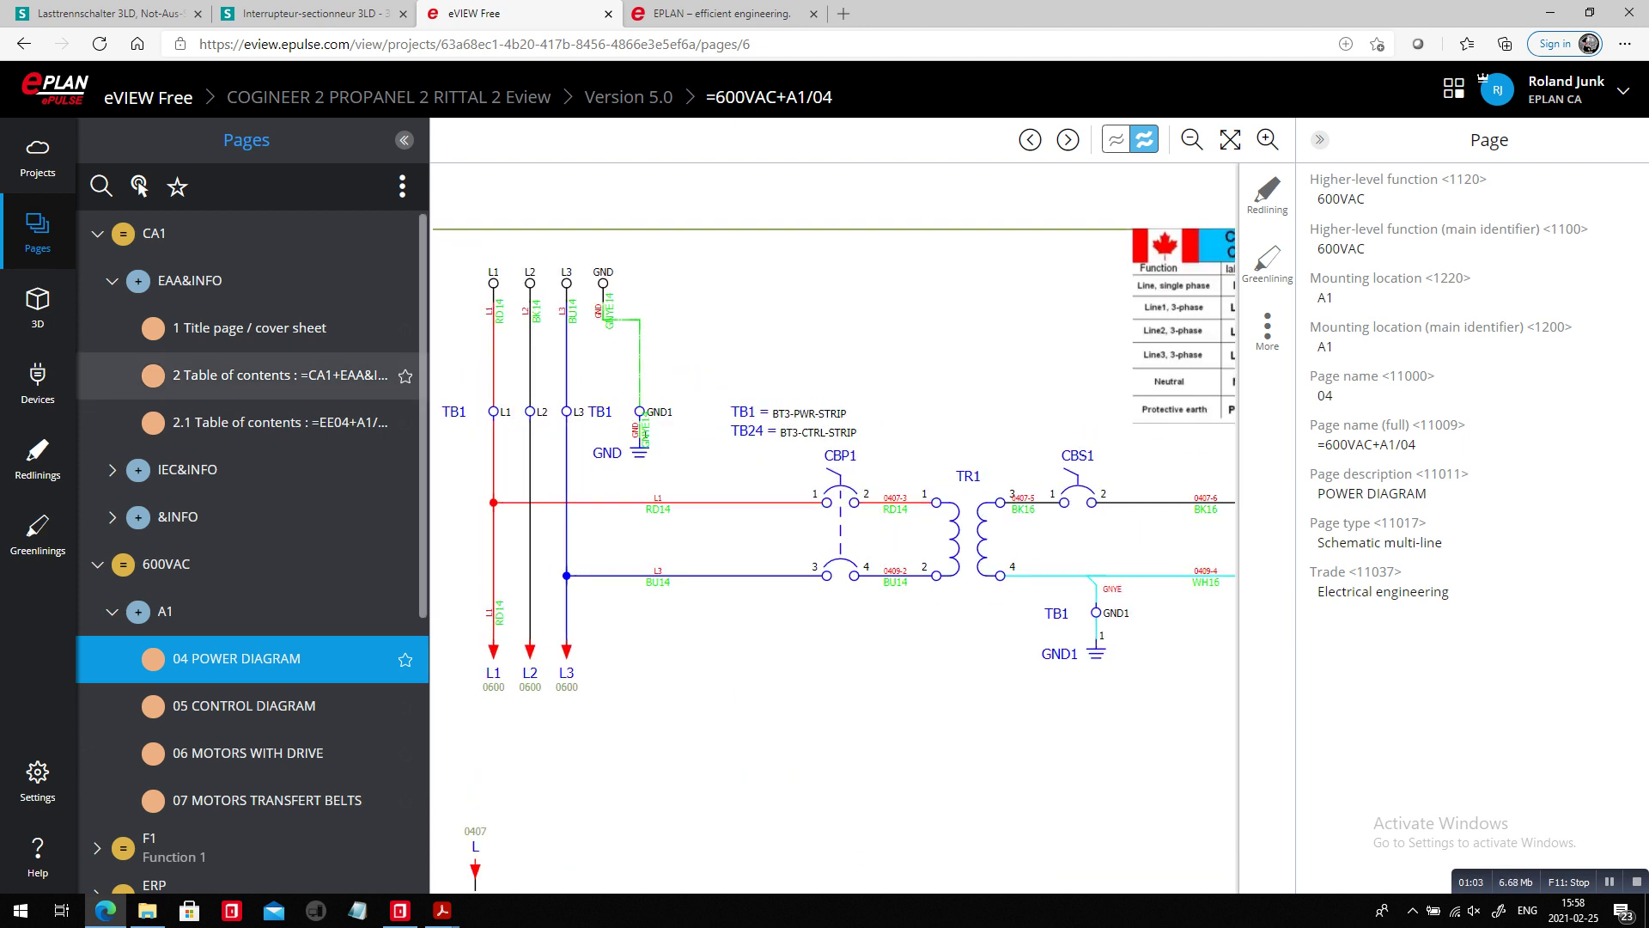
Create a new redlining and draw a rectangle around the TB1 incoming terminals and GND on the power diagram.
{"action": "left_click", "coordinate": [38, 455]}
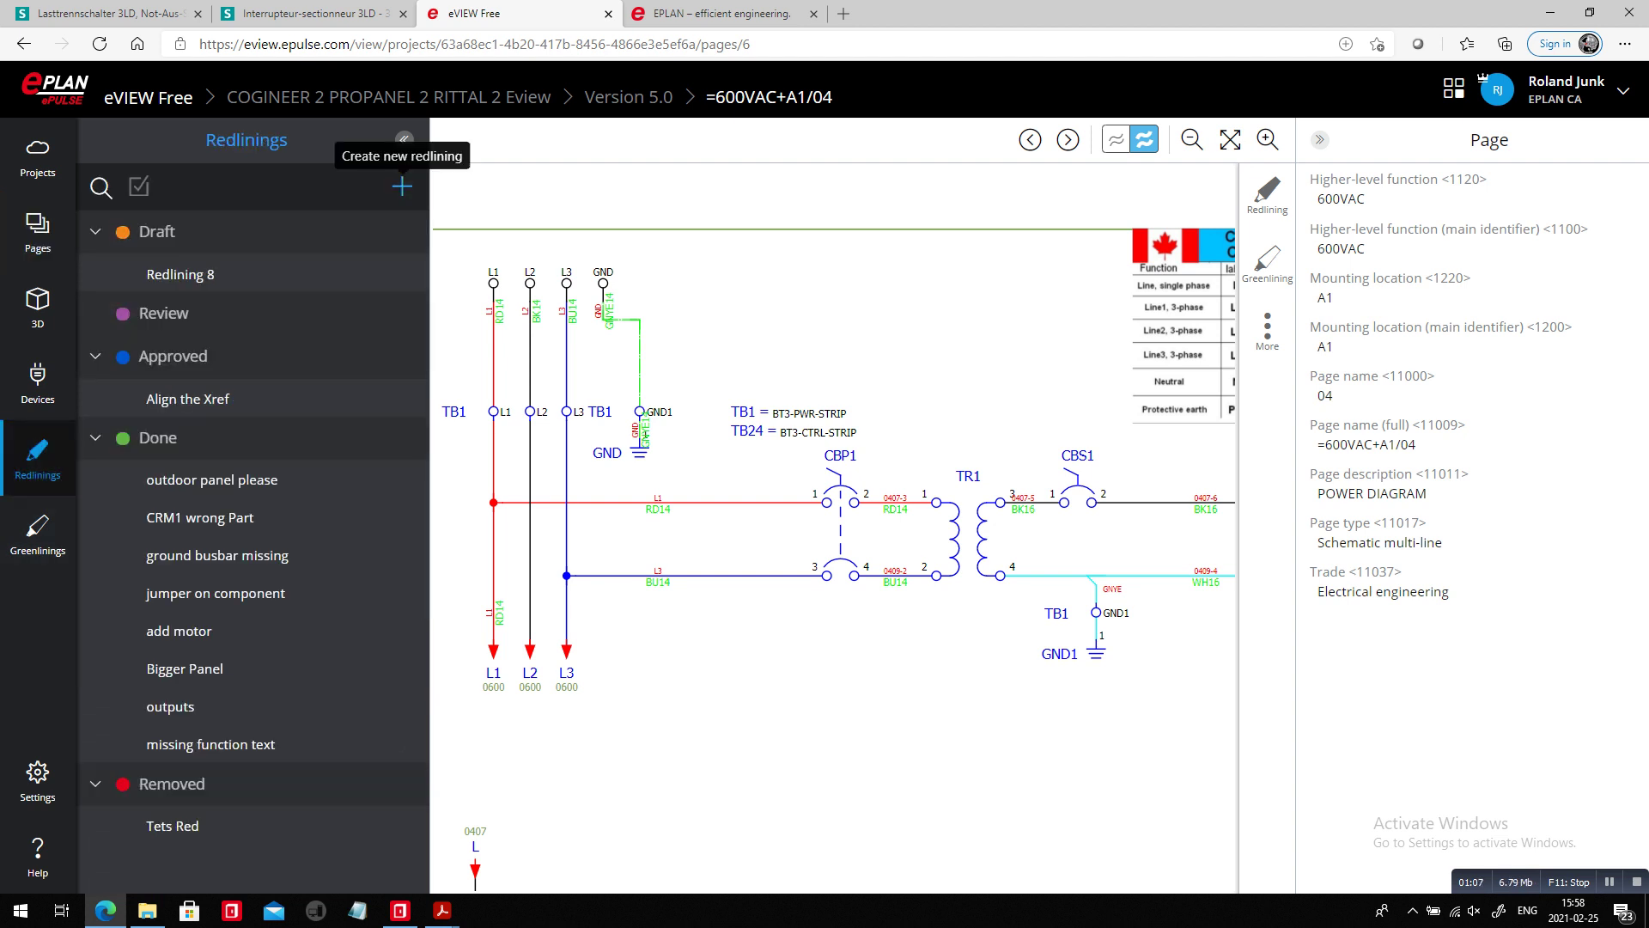
{"action": "left_click", "coordinate": [402, 186]}
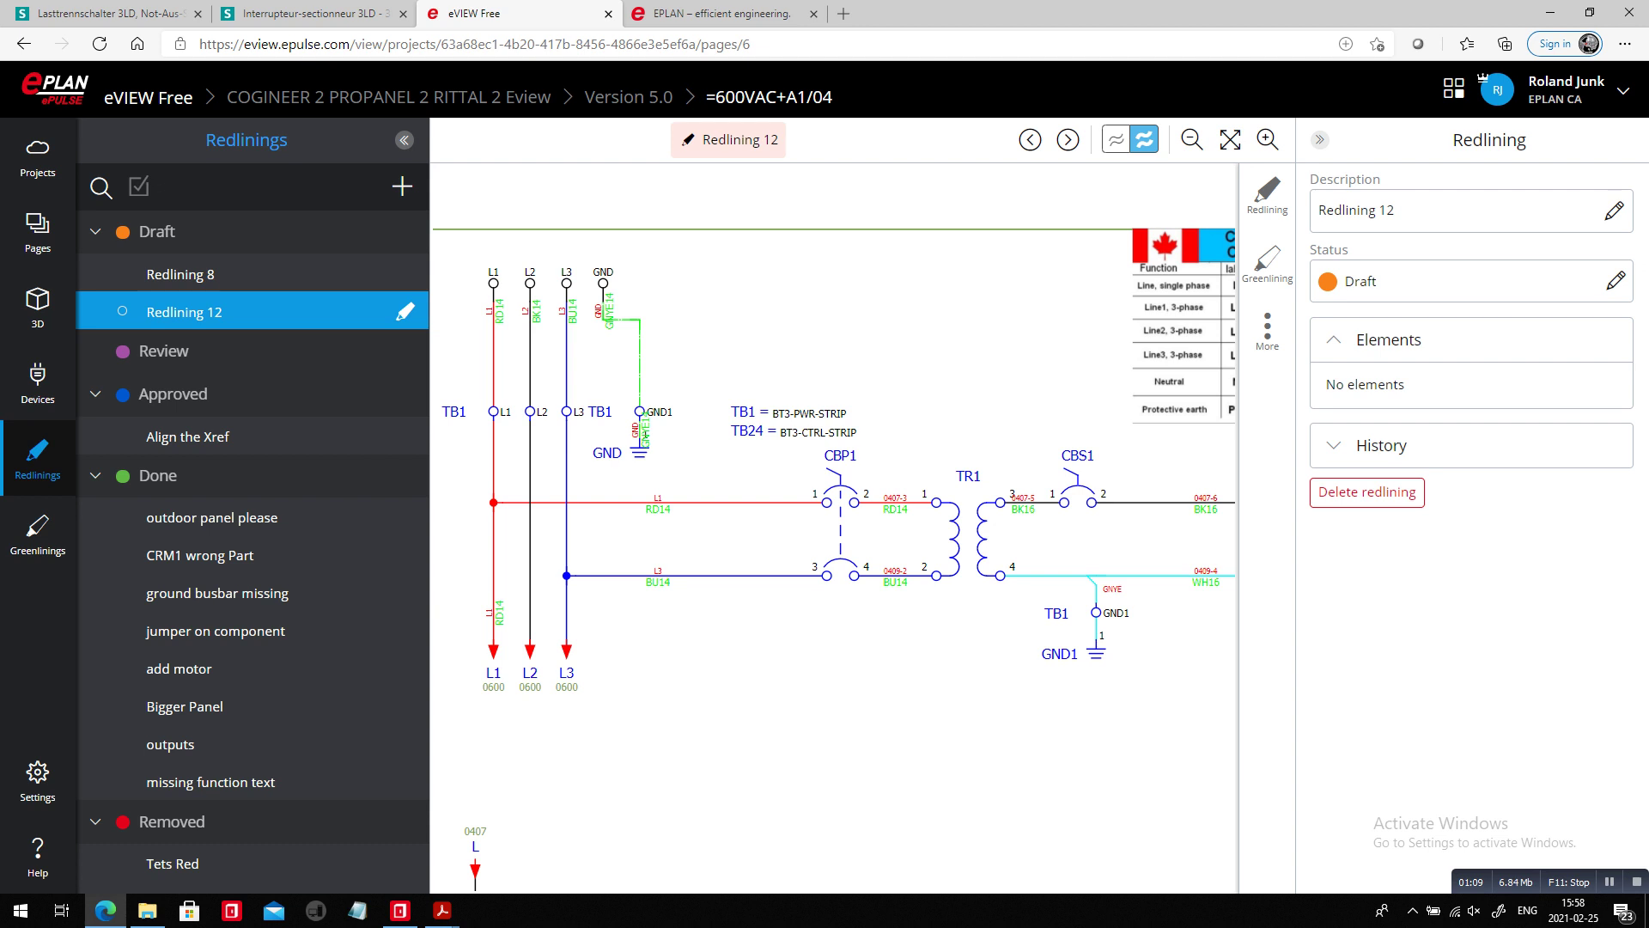
{"action": "left_click", "coordinate": [1267, 195]}
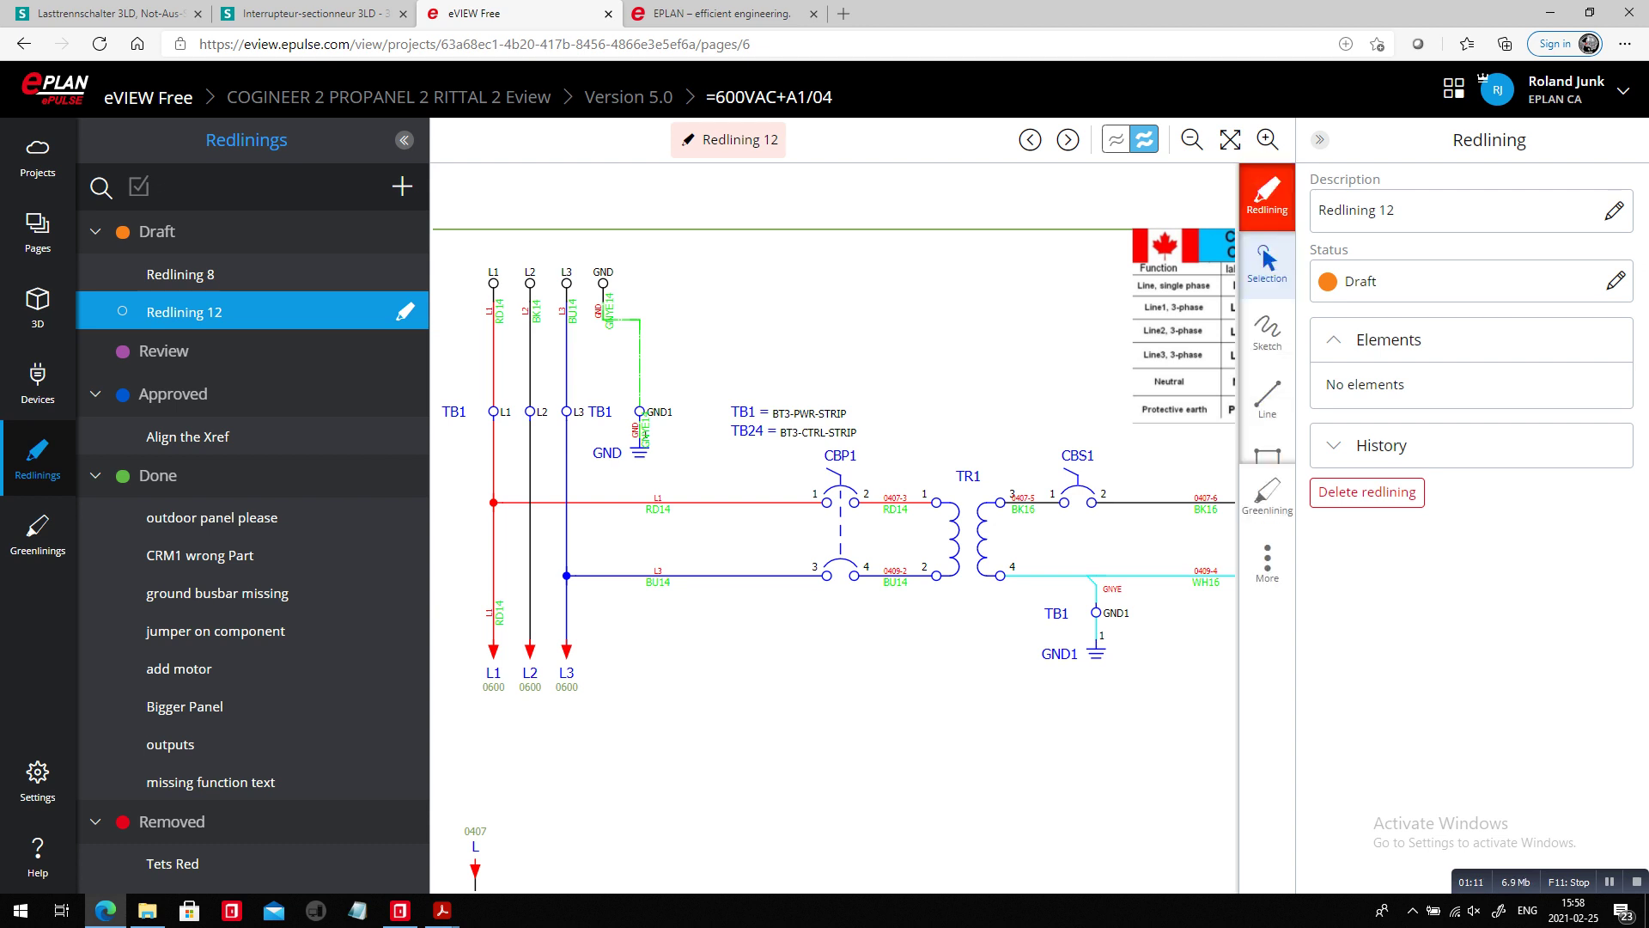
{"action": "left_click", "coordinate": [1267, 469]}
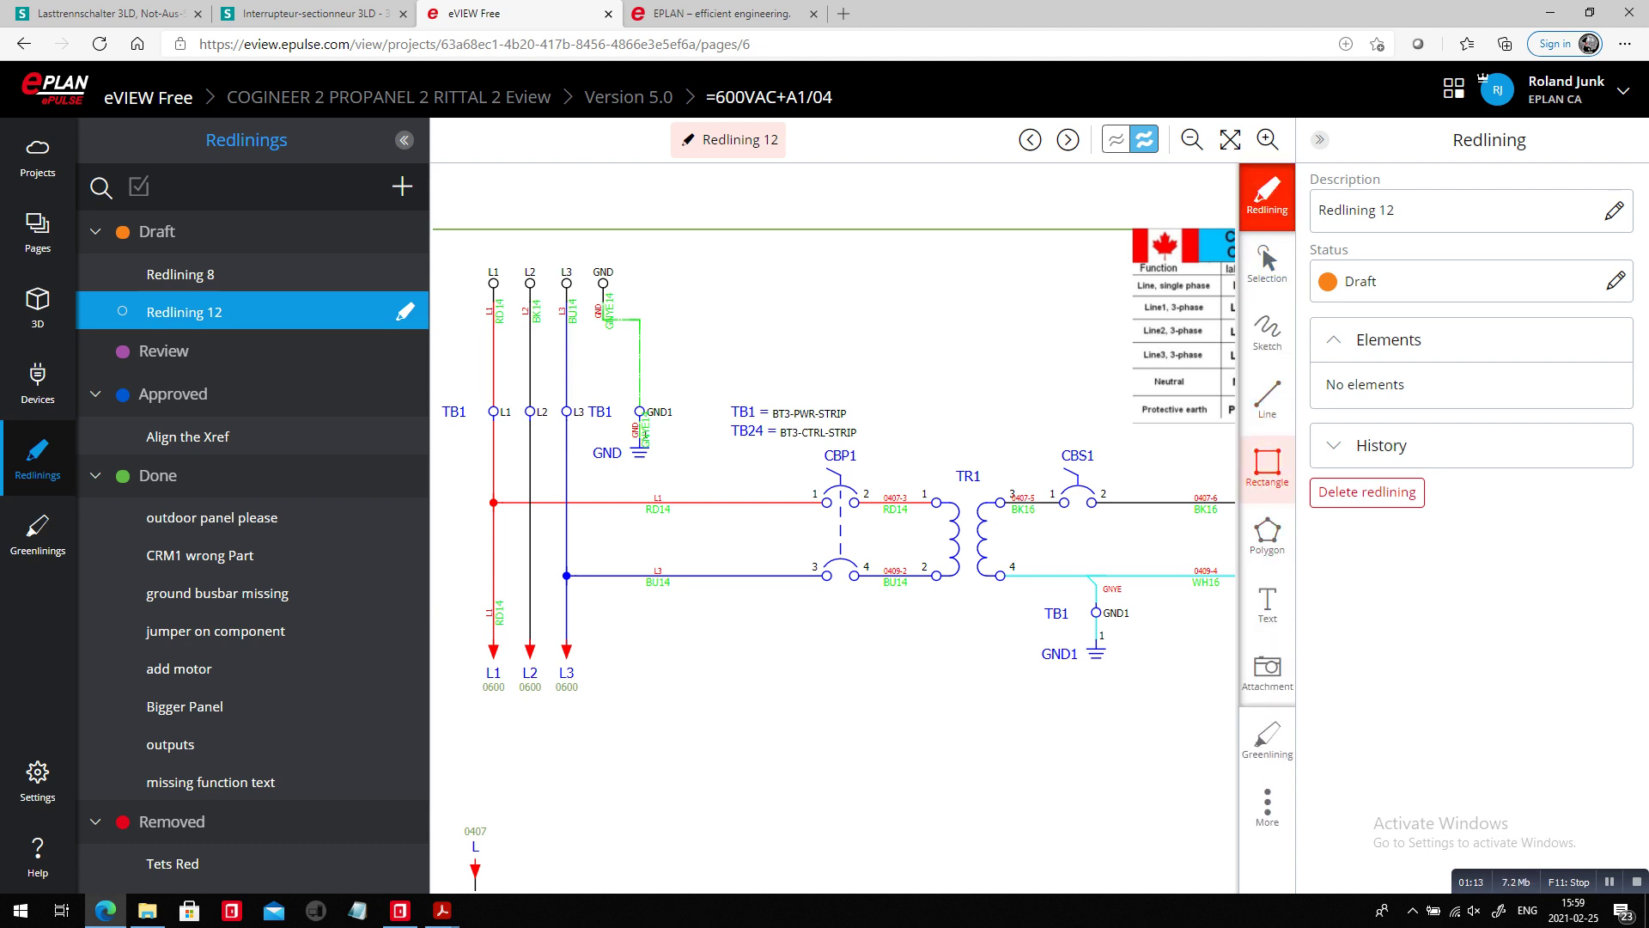
{"action": "scroll", "coordinate": [785, 354], "scroll_direction": "down", "scroll_amount": 3}
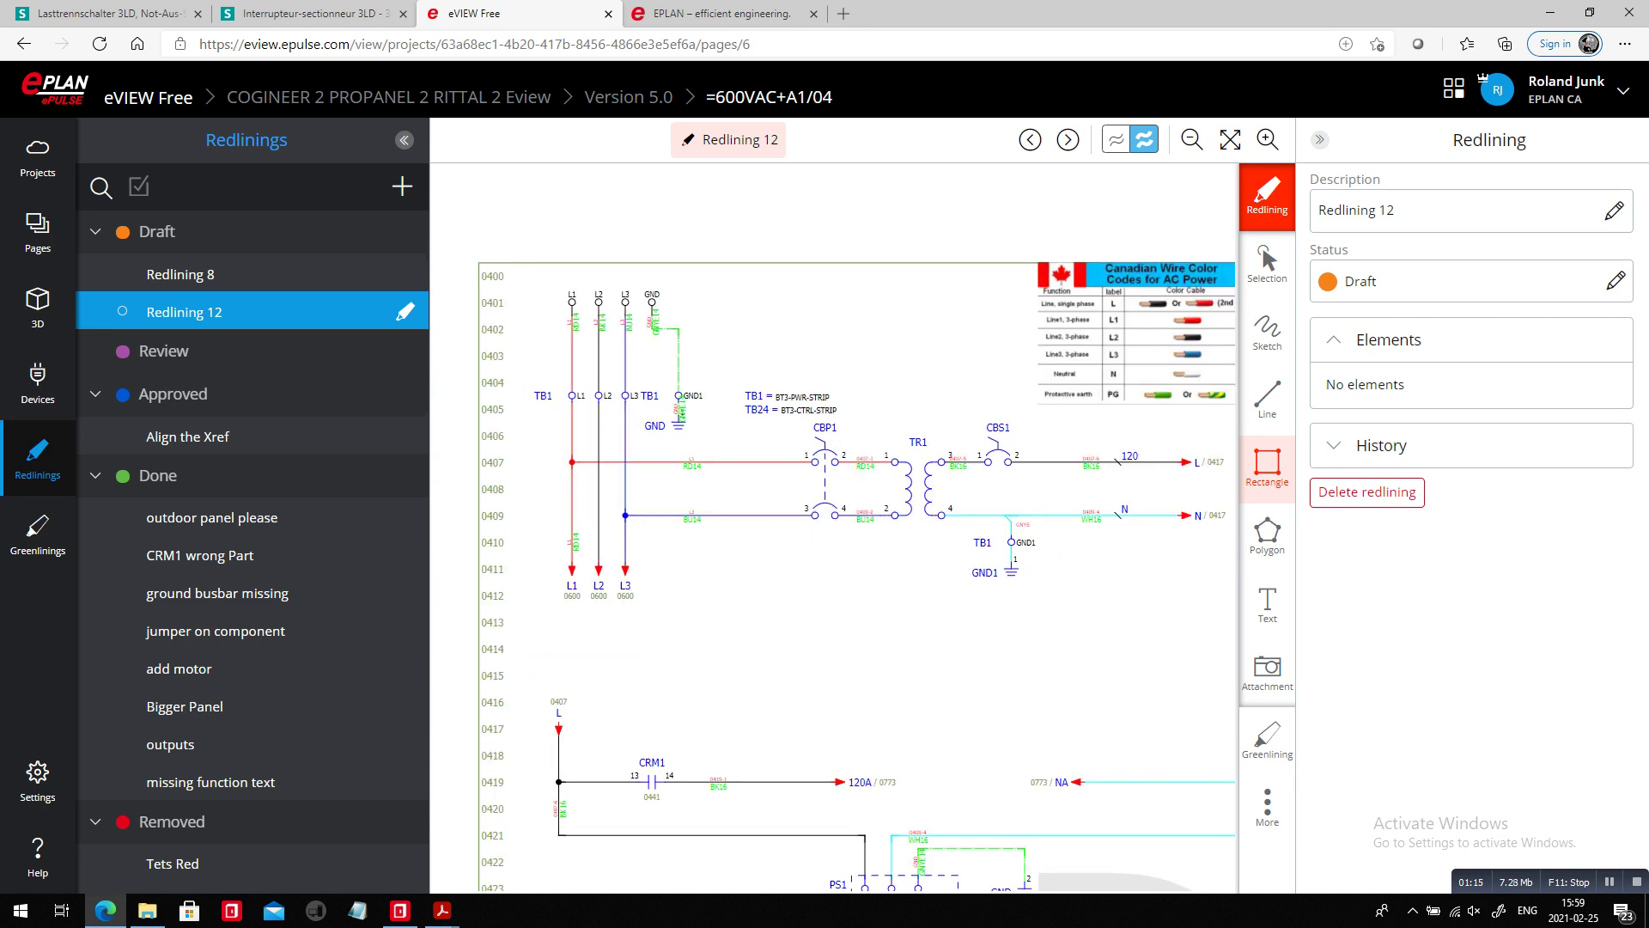
{"action": "left_click_drag", "start_coordinate": [512, 341], "coordinate": [742, 456]}
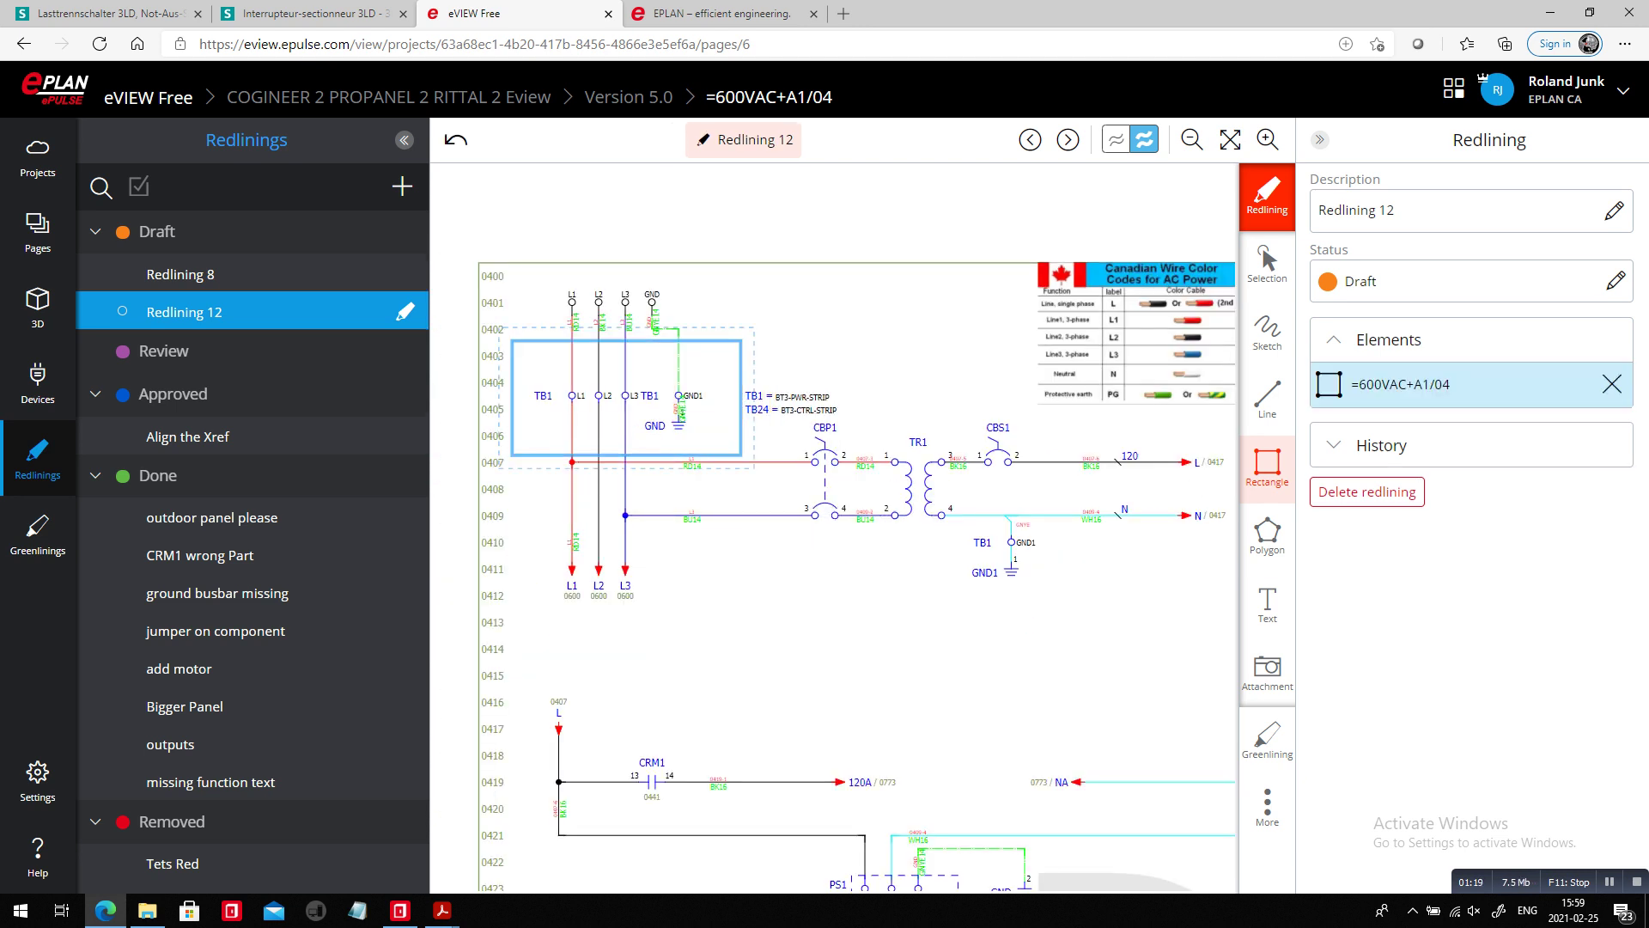
Set the description of the power diagram redlining to "MDSC".
{"action": "left_click", "coordinate": [1614, 210]}
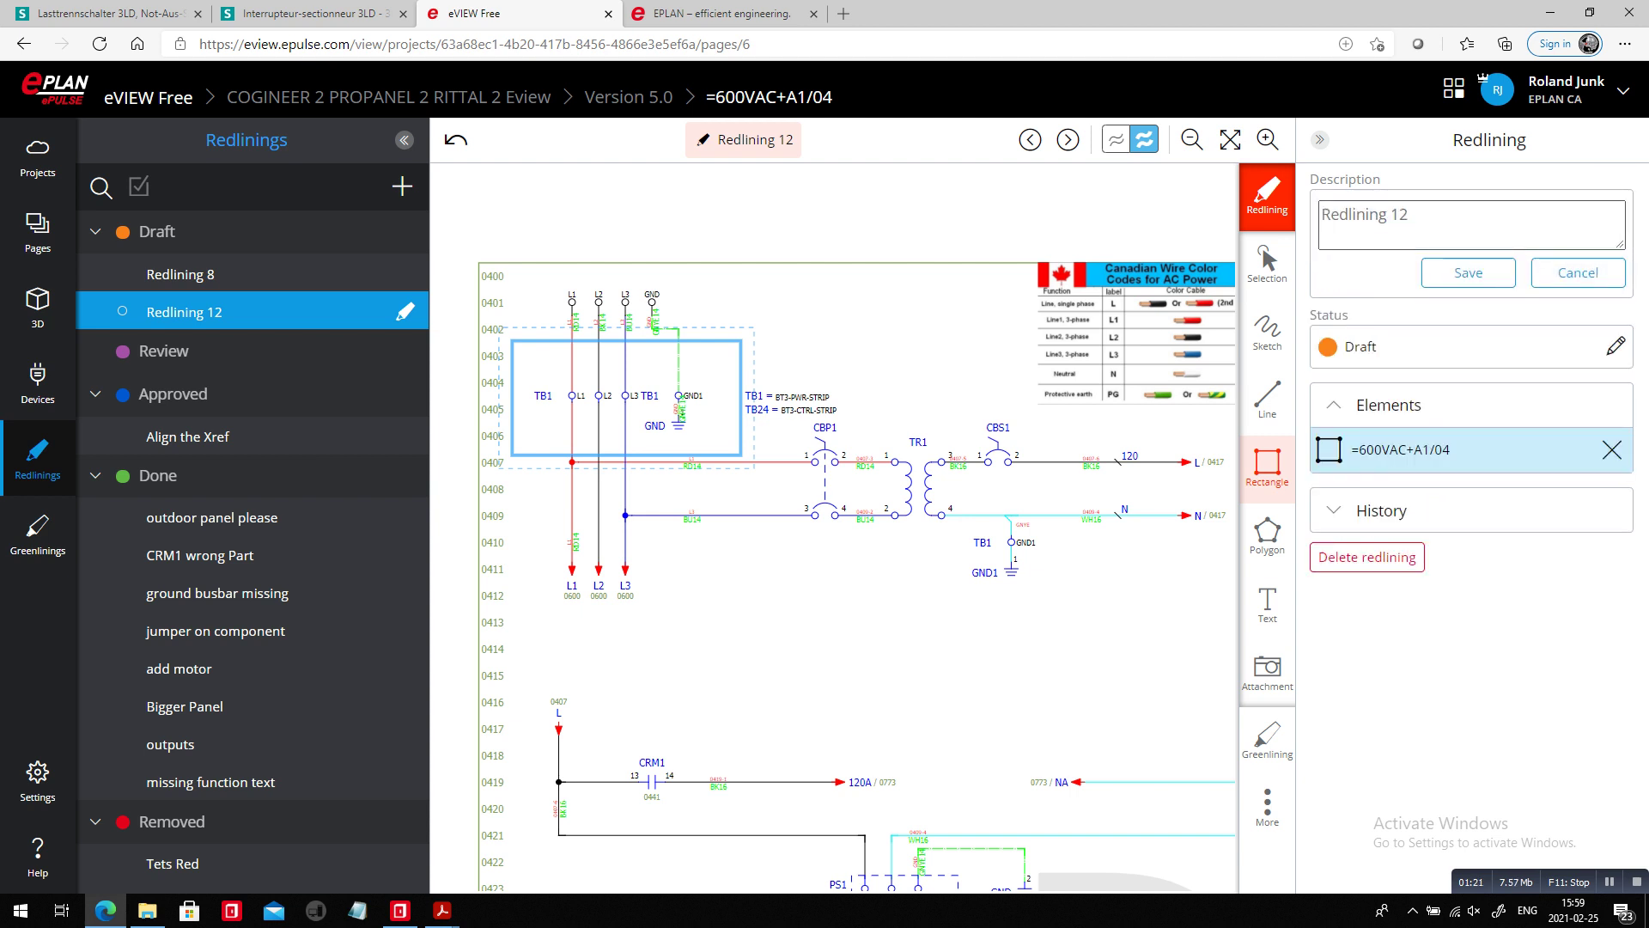
{"action": "left_click", "coordinate": [1426, 220]}
{"action": "type", "text": "M"}
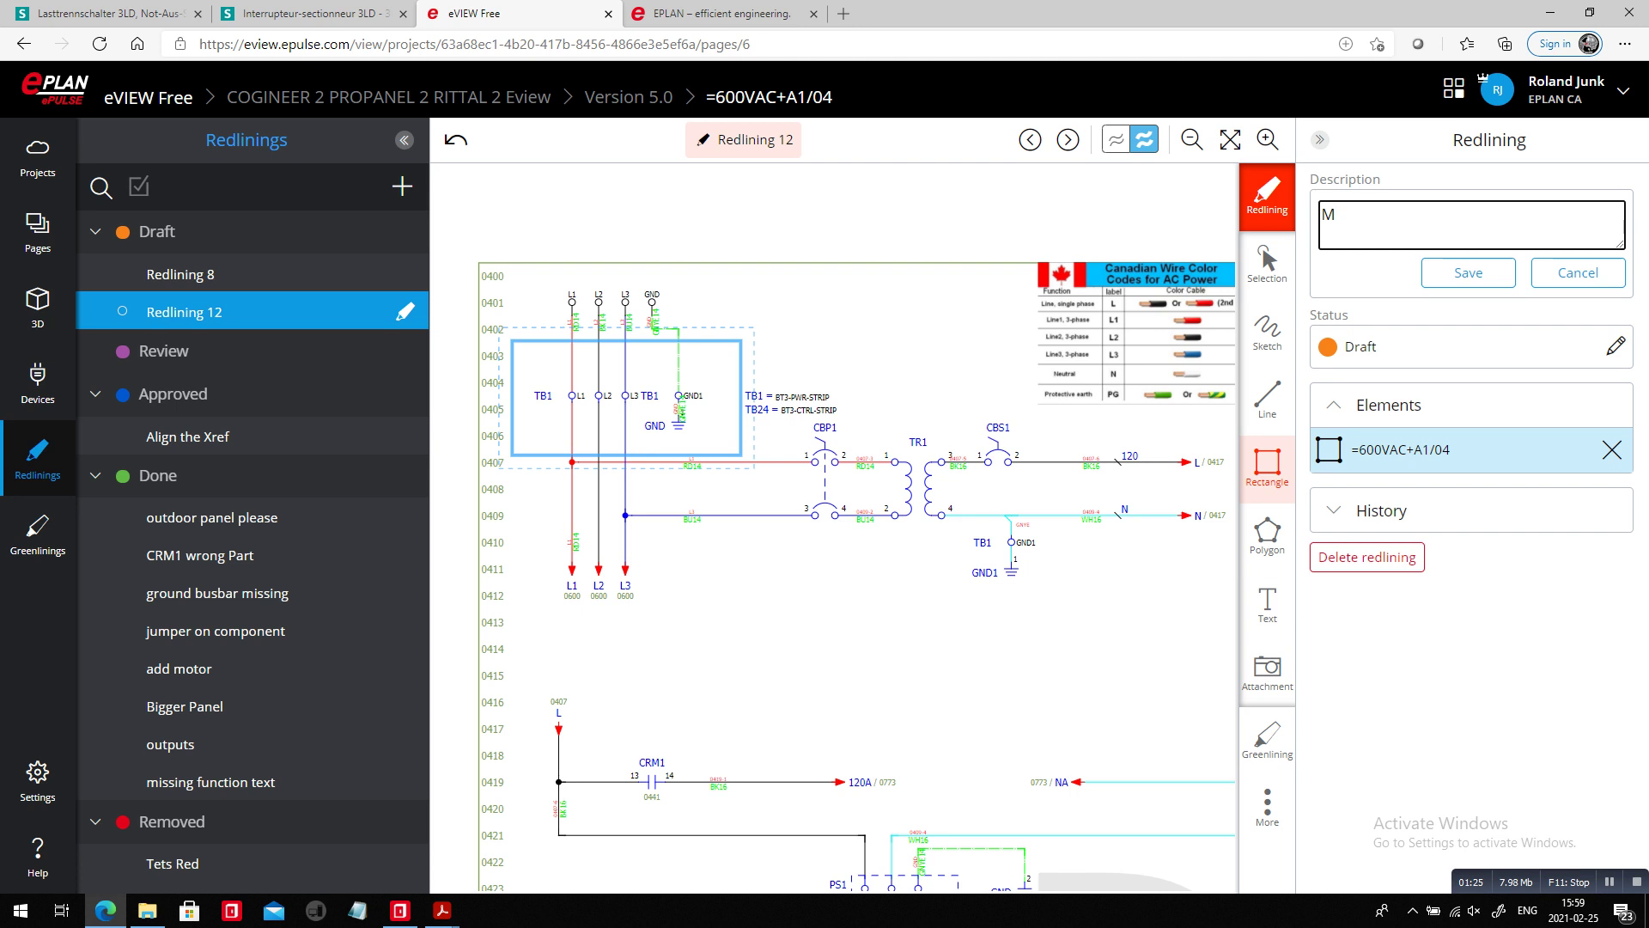
{"action": "type", "text": "DSC"}
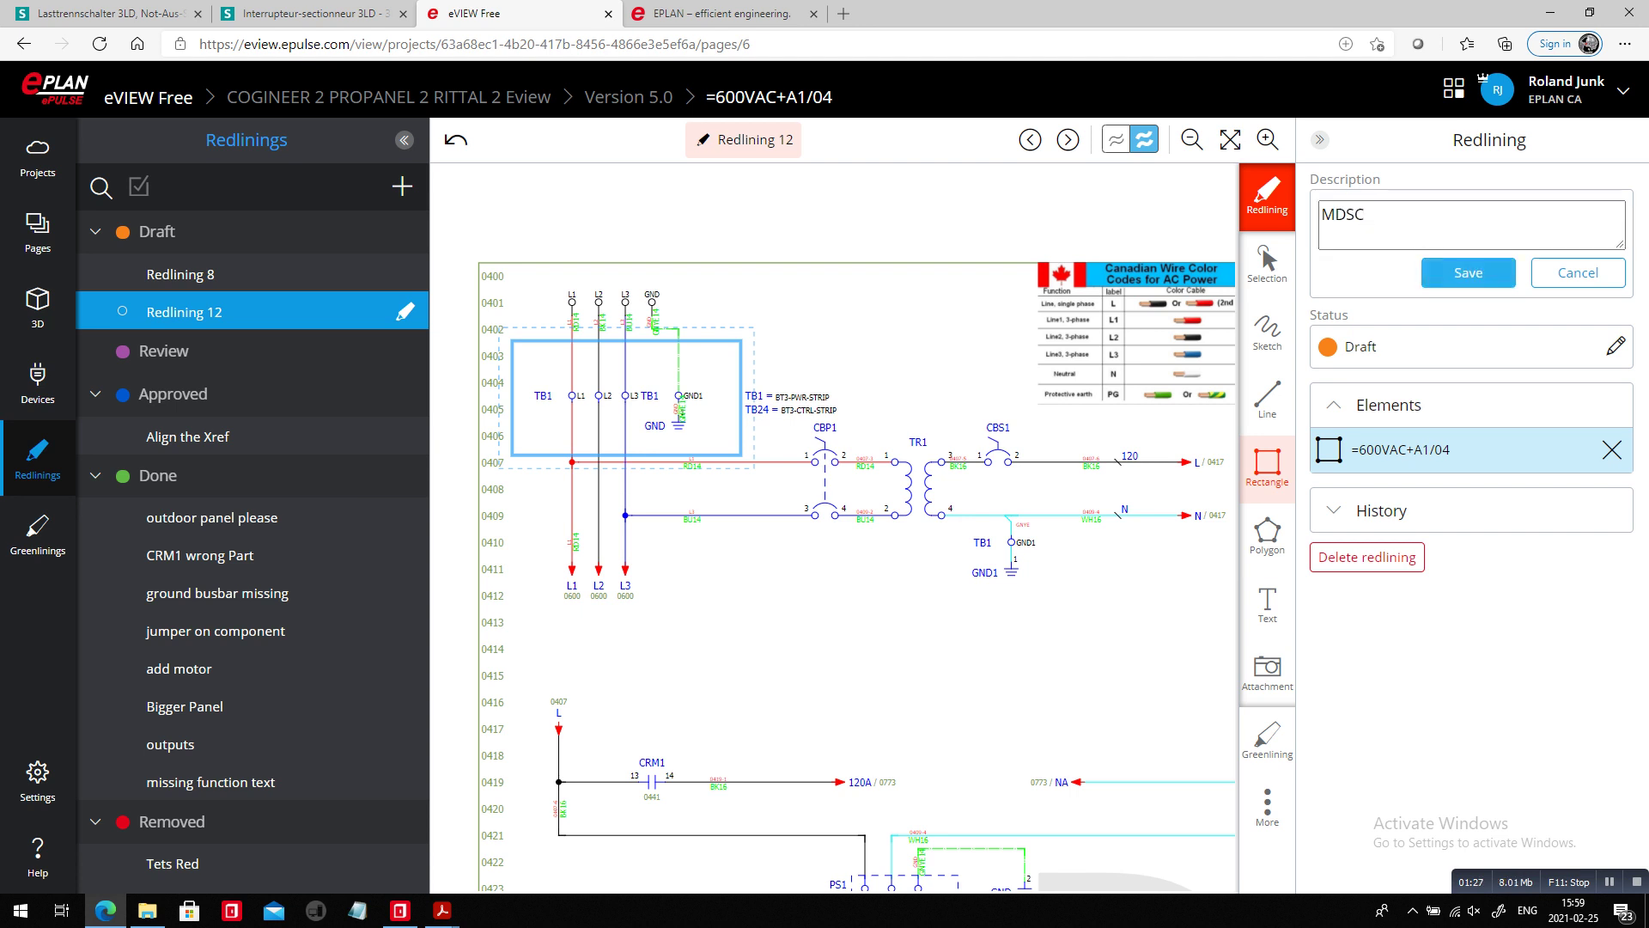
{"action": "left_click", "coordinate": [1469, 272]}
Set the MDSC redlining's status to Review with the comment "MAIN DISCONNECT WITH ROTARY SWITCH, DOOR HANDLE, SIEMENS, 3LD2013...".
{"action": "left_click", "coordinate": [1614, 280]}
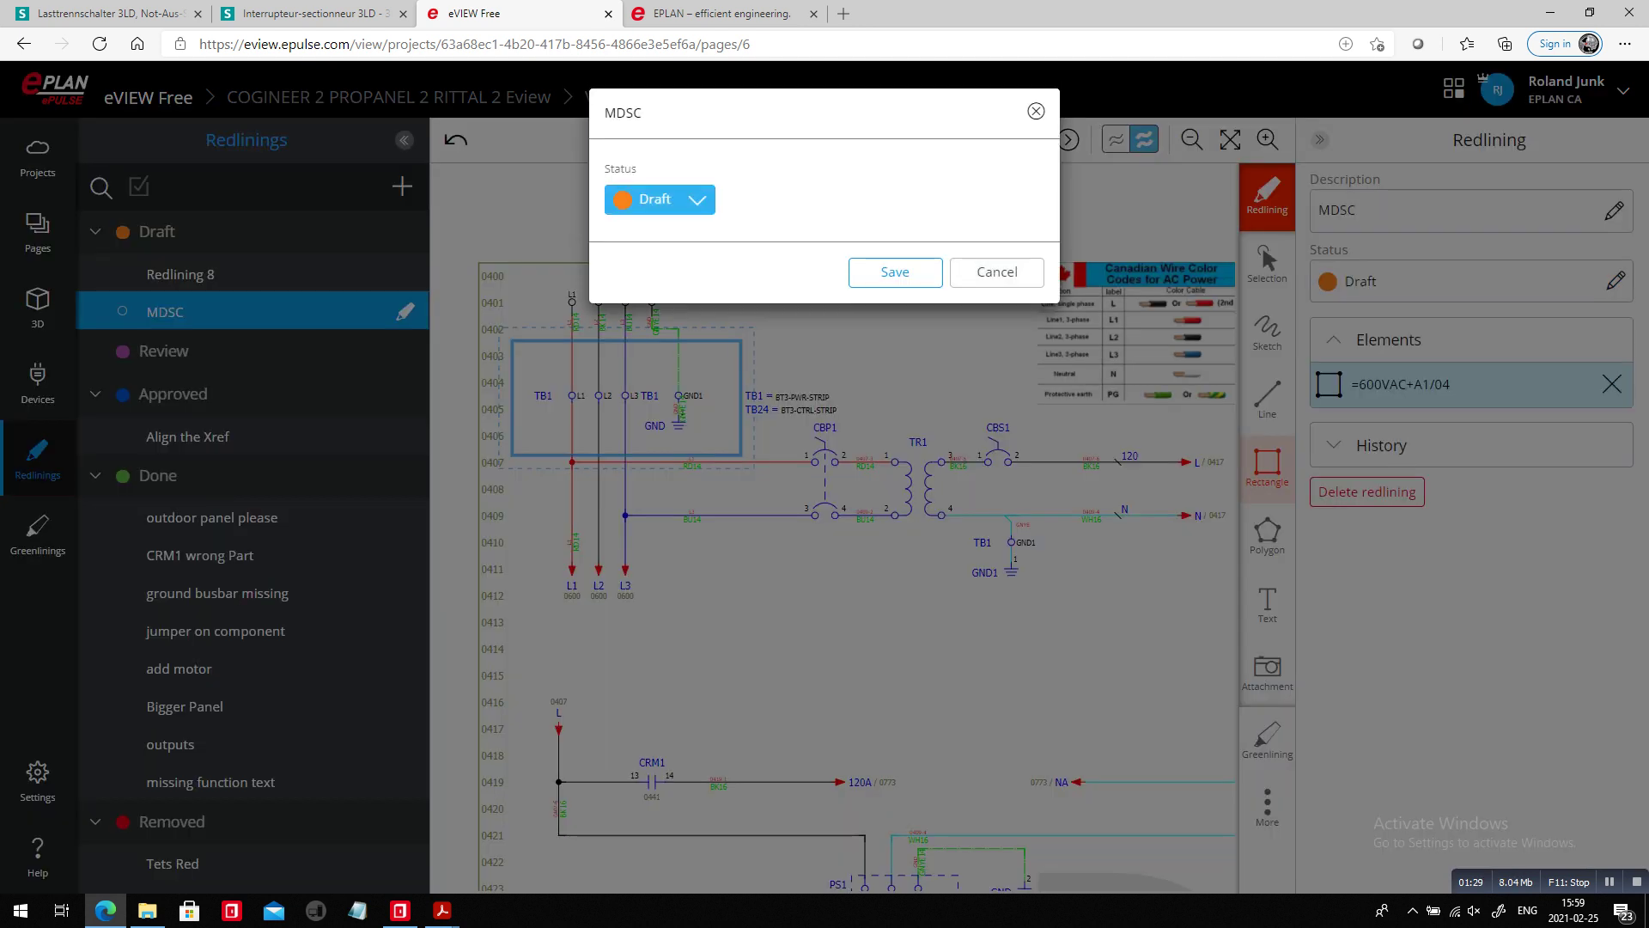
{"action": "left_click", "coordinate": [660, 199]}
{"action": "left_click", "coordinate": [661, 258]}
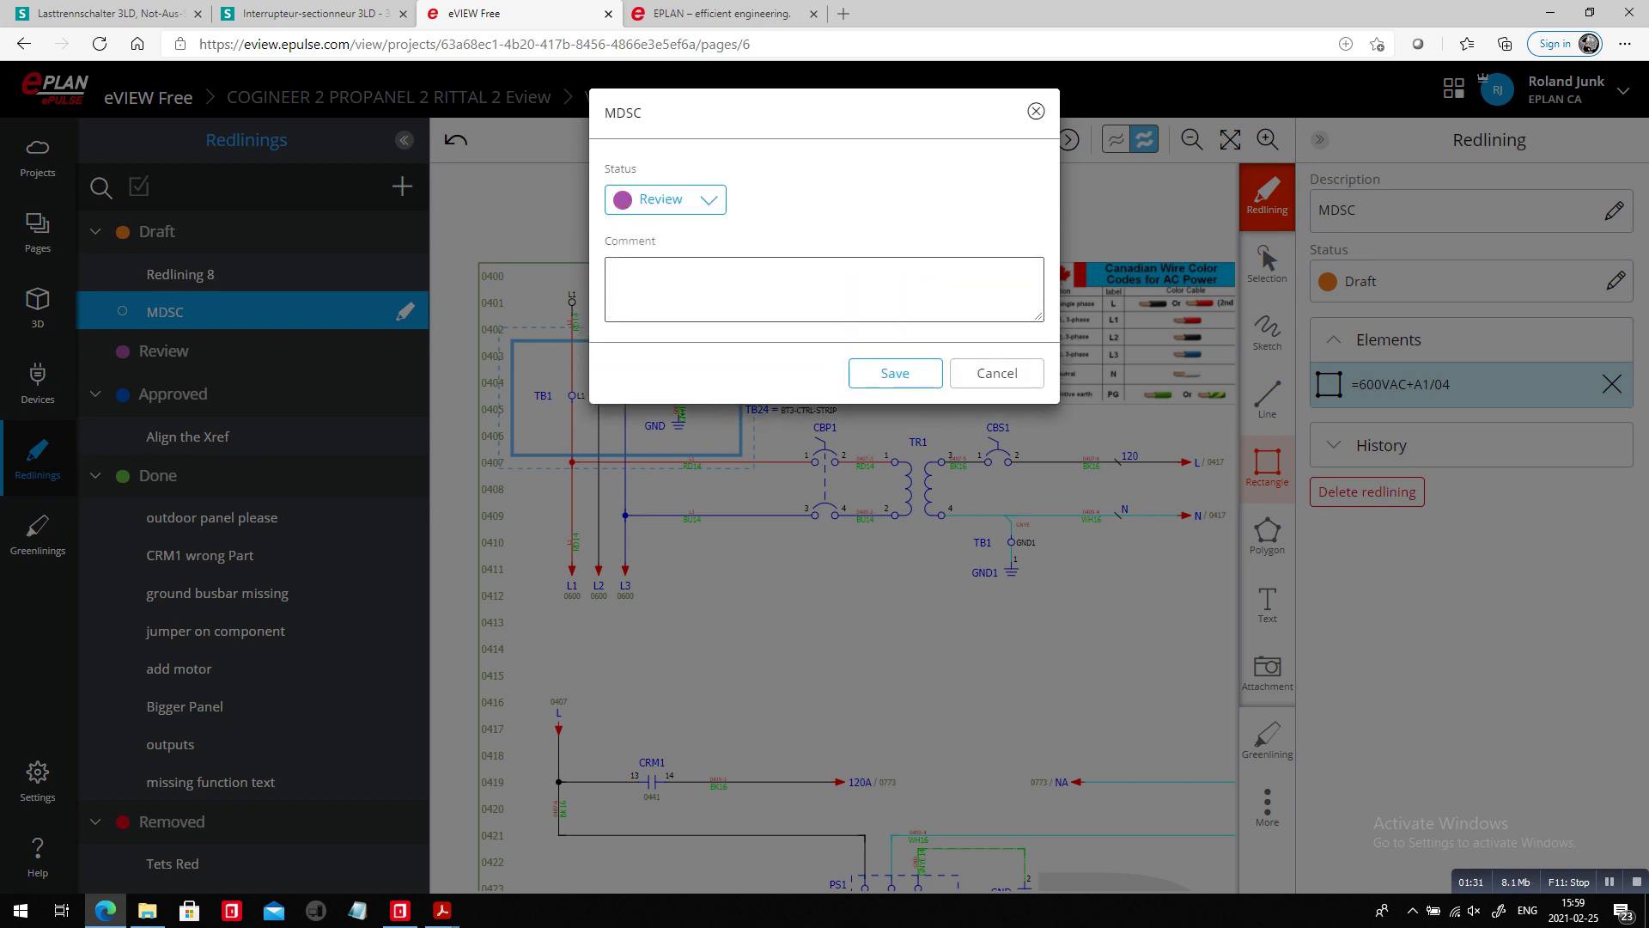
{"action": "left_click", "coordinate": [663, 277]}
{"action": "type", "text": "MAIN "}
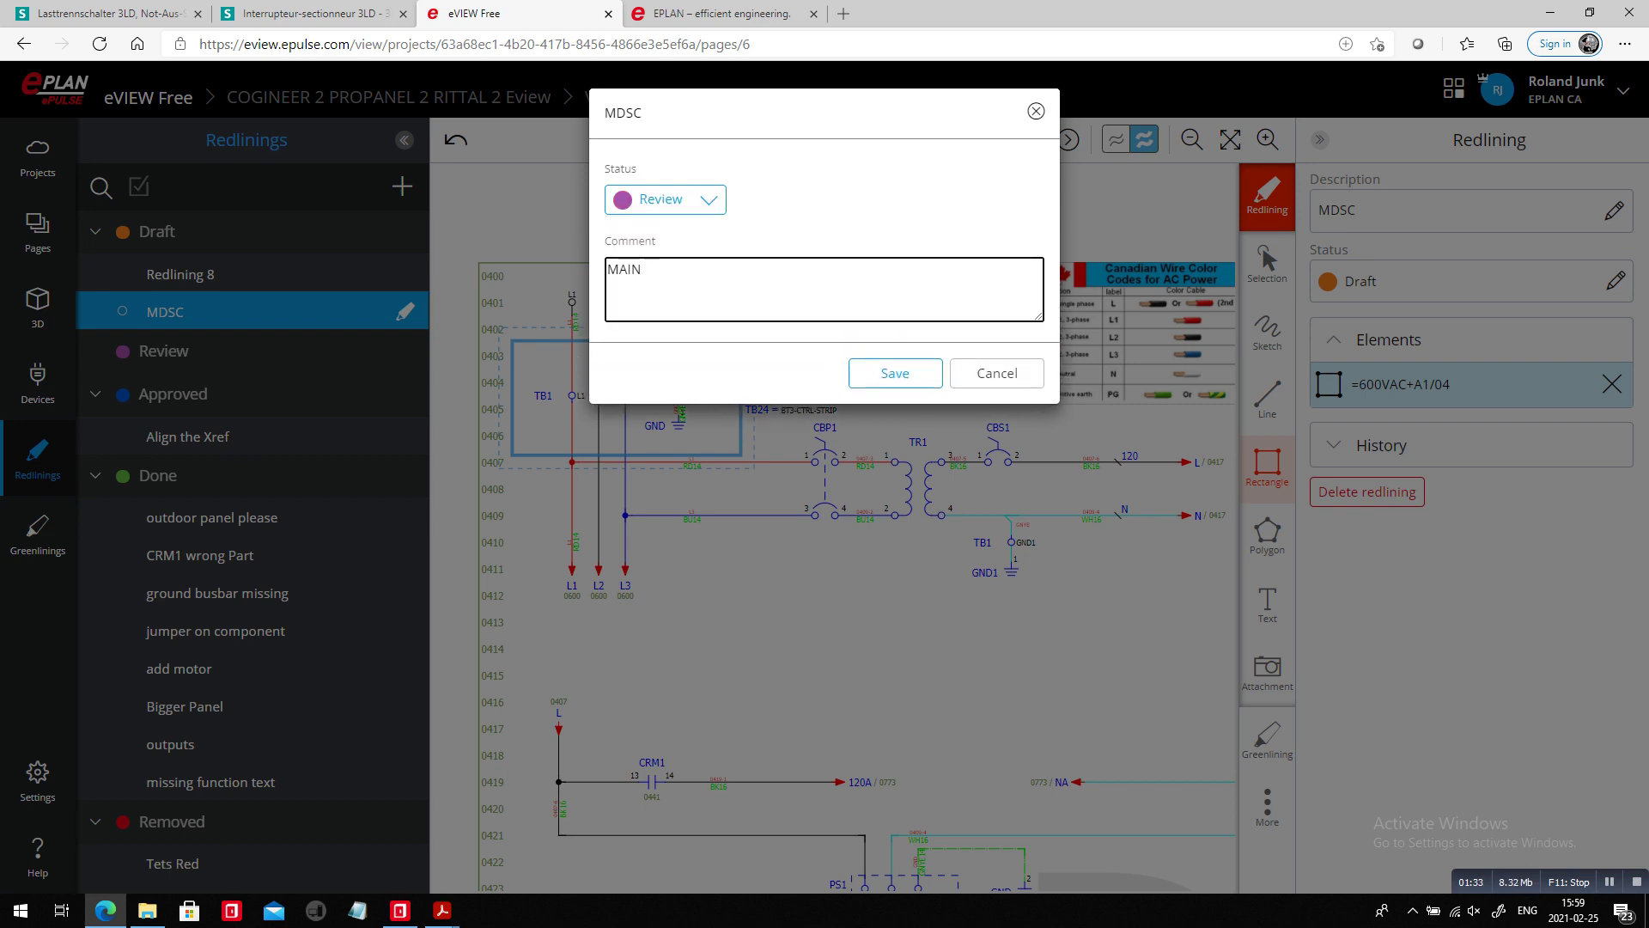
{"action": "type", "text": "DISCONNECT WITH ROTAT"}
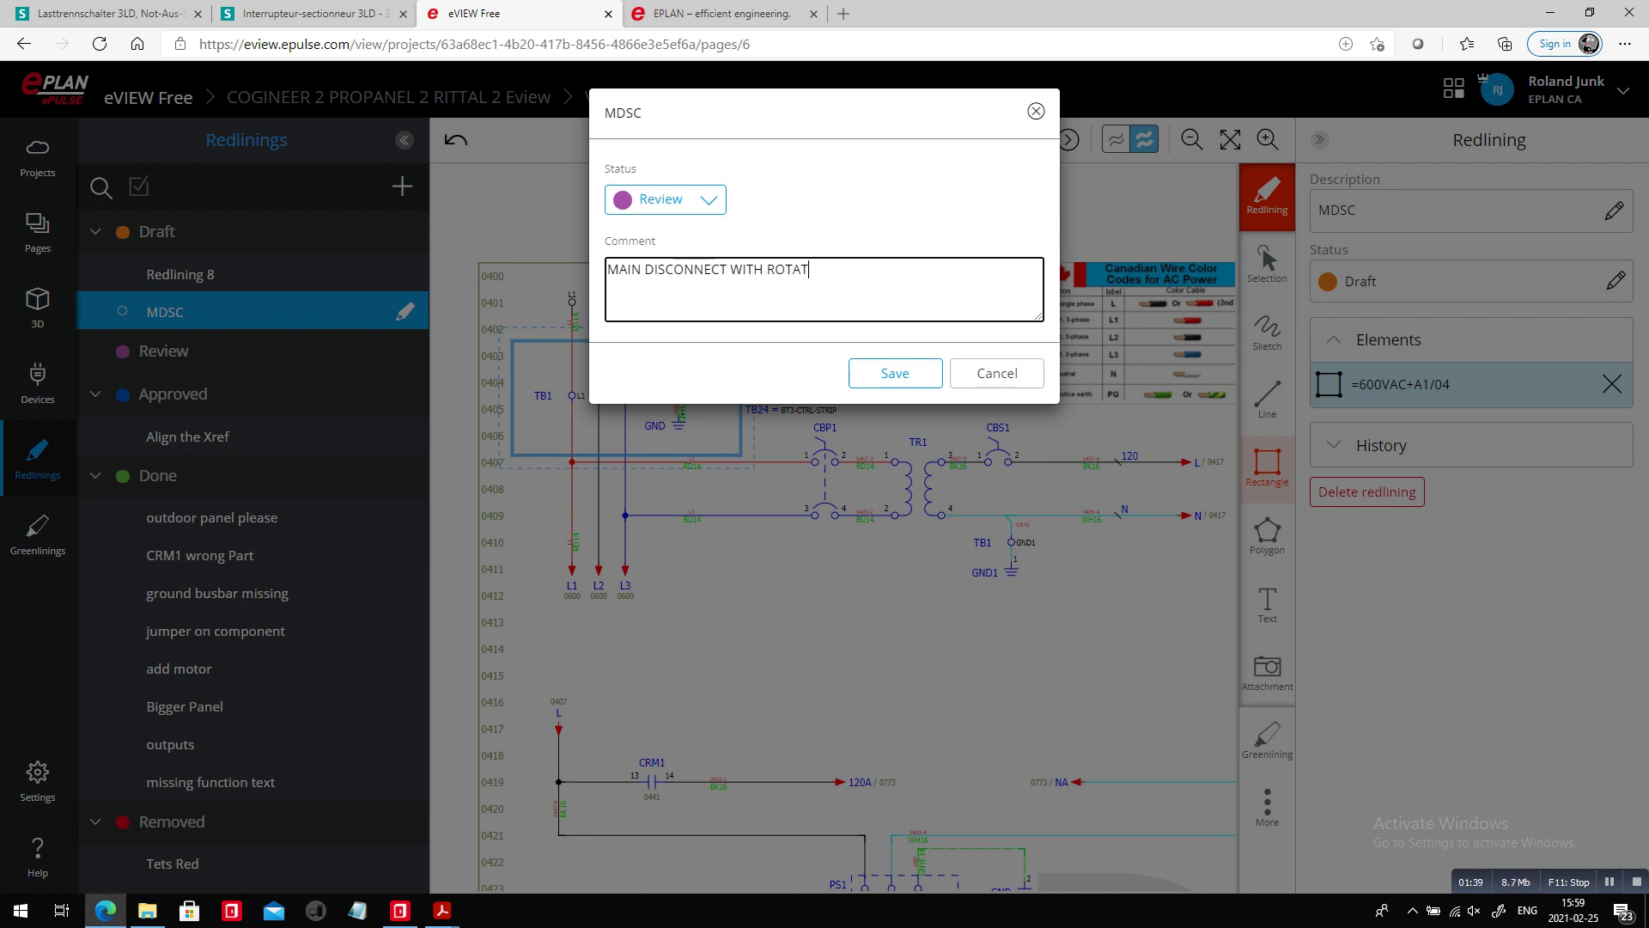
{"action": "key", "text": "BackSpace"}
{"action": "type", "text": "RY SWITCH, DOOR HANDLE"}
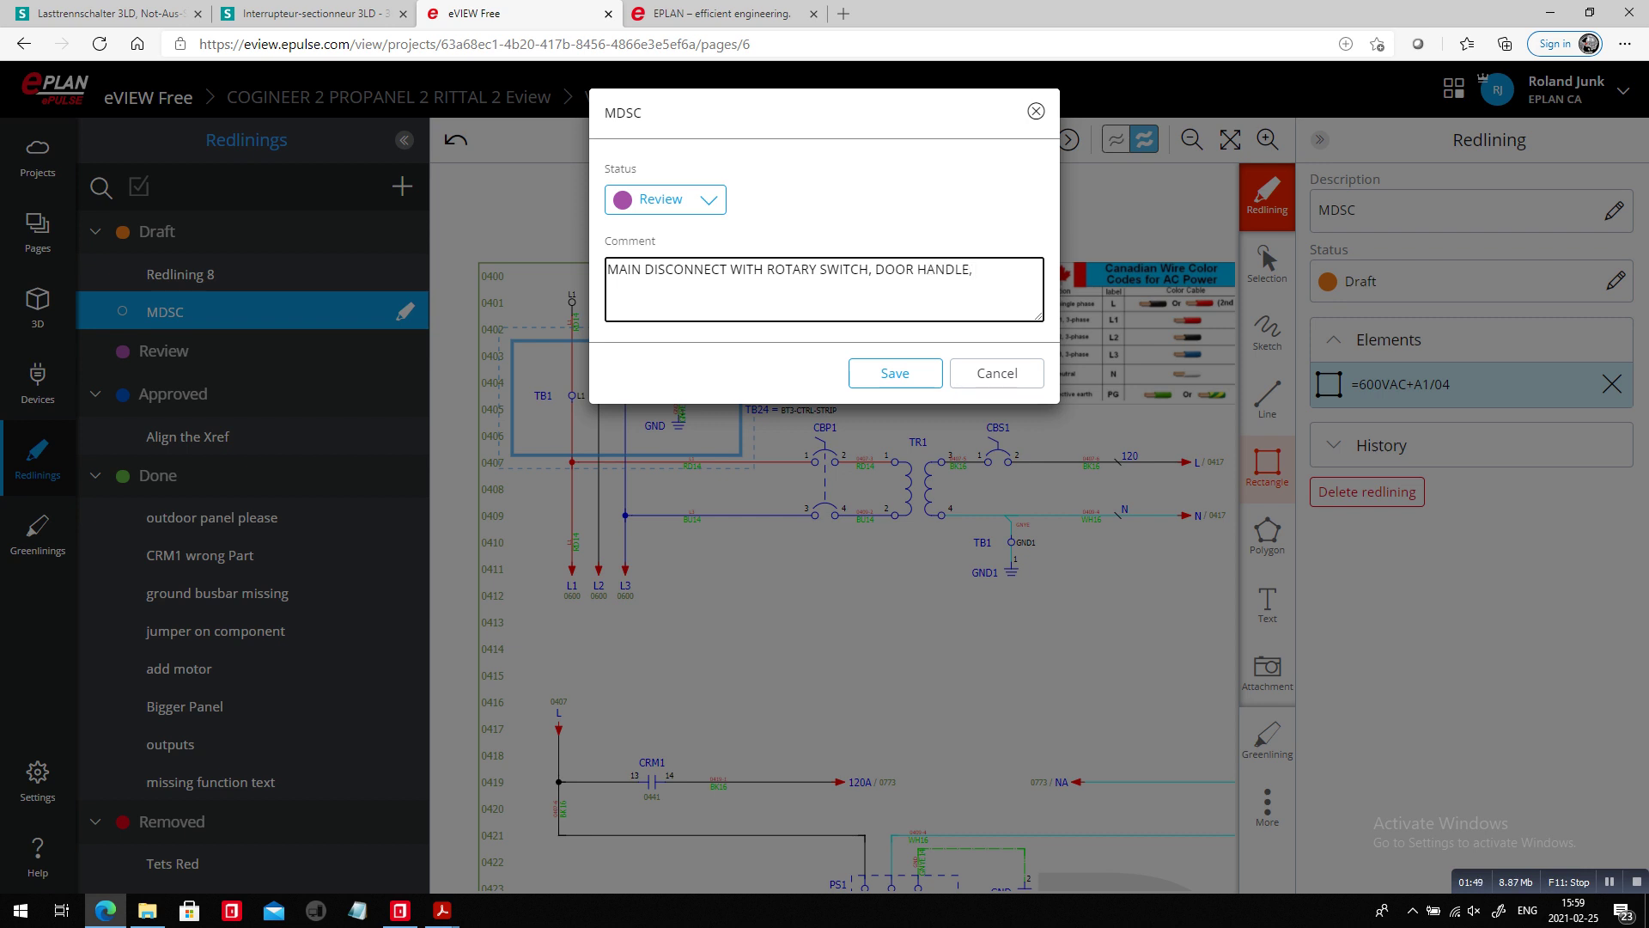
{"action": "type", "text": ", SIEMENS, 3LD2013..."}
{"action": "left_click", "coordinate": [894, 373]}
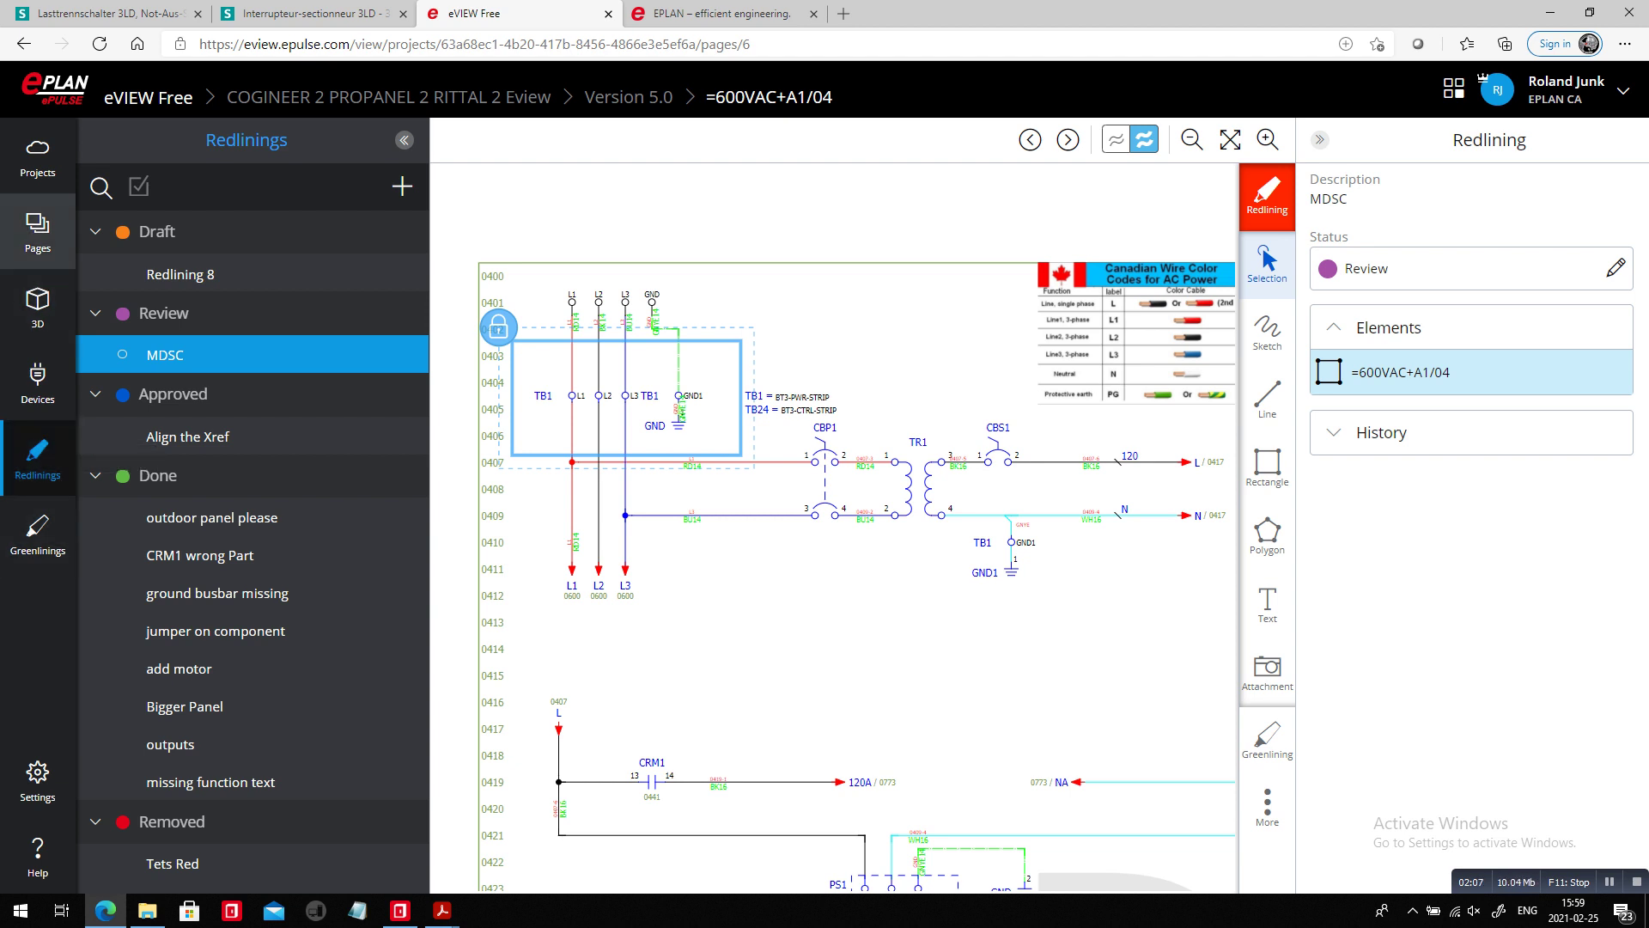
Open page 3 of the EE05 ASSEMBLY PANEL LAYOUT, location A1, showing the whole enclosure door.
{"action": "left_click", "coordinate": [38, 230]}
{"action": "scroll", "coordinate": [253, 539], "scroll_direction": "down", "scroll_amount": 5}
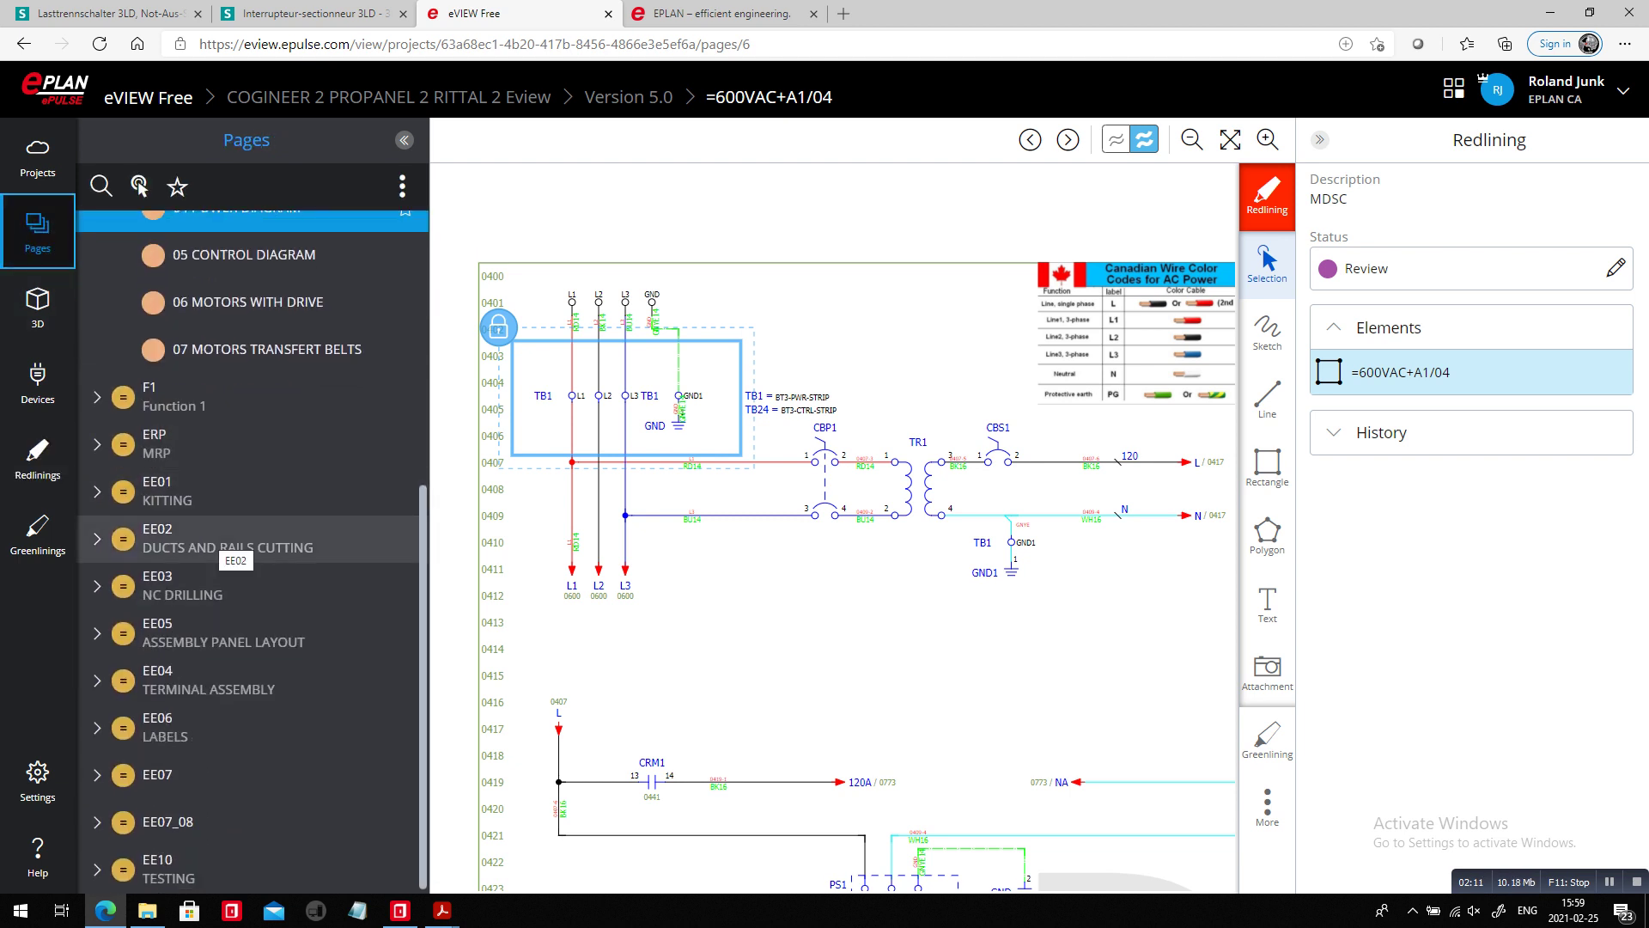
{"action": "left_click", "coordinate": [97, 633]}
{"action": "left_click", "coordinate": [112, 681]}
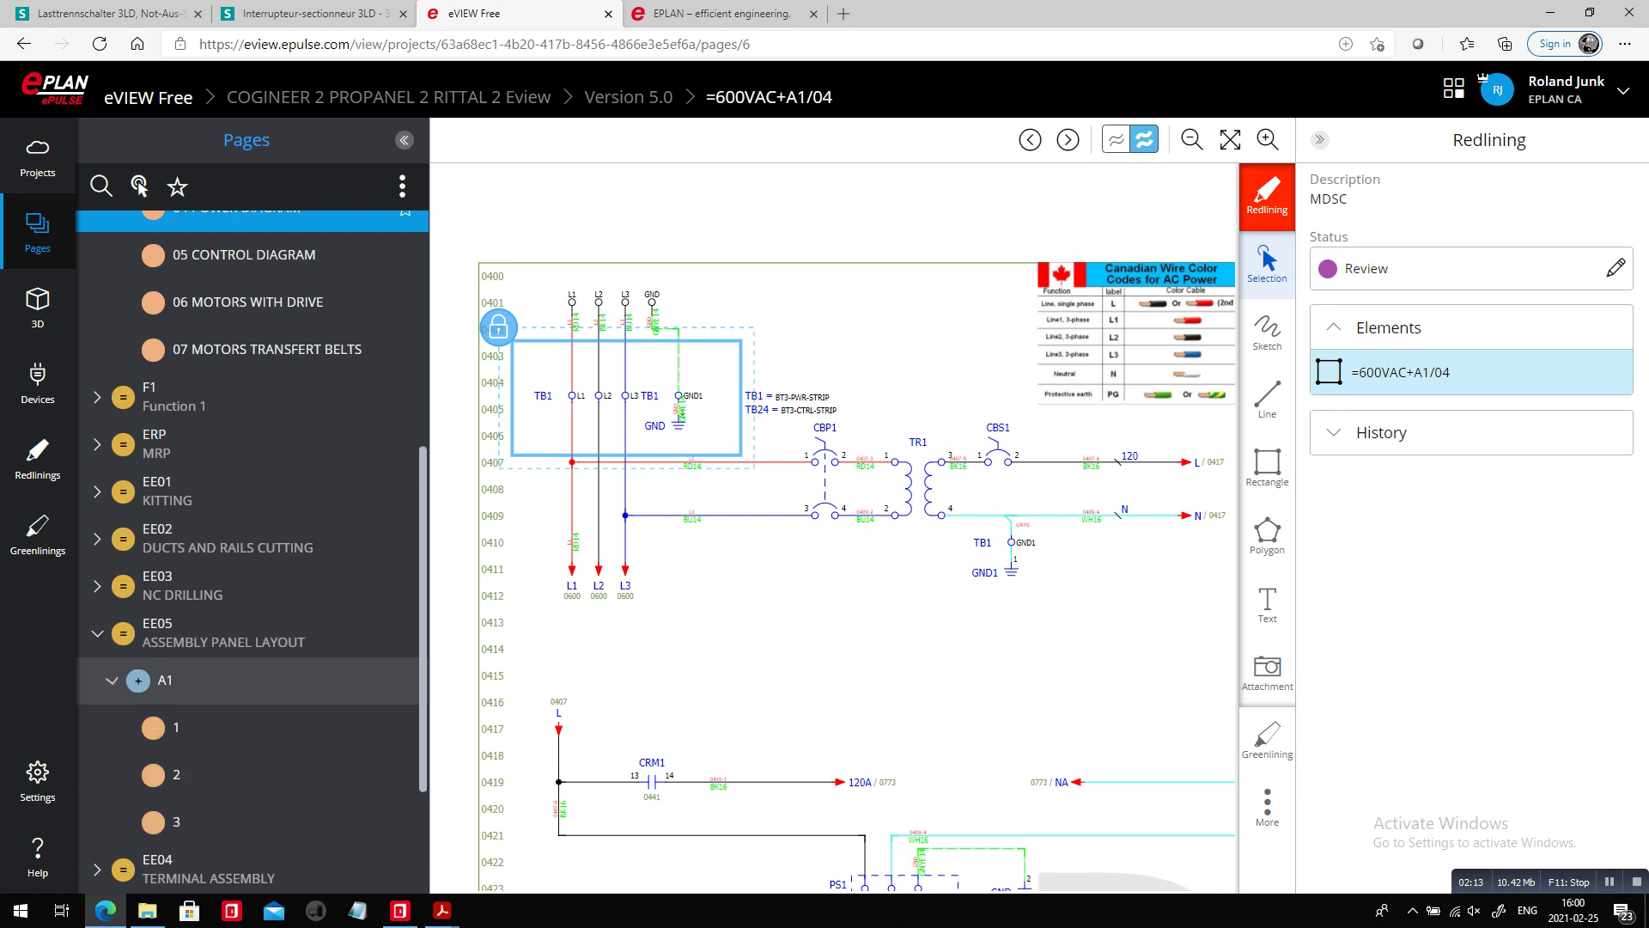
{"action": "left_click", "coordinate": [176, 821]}
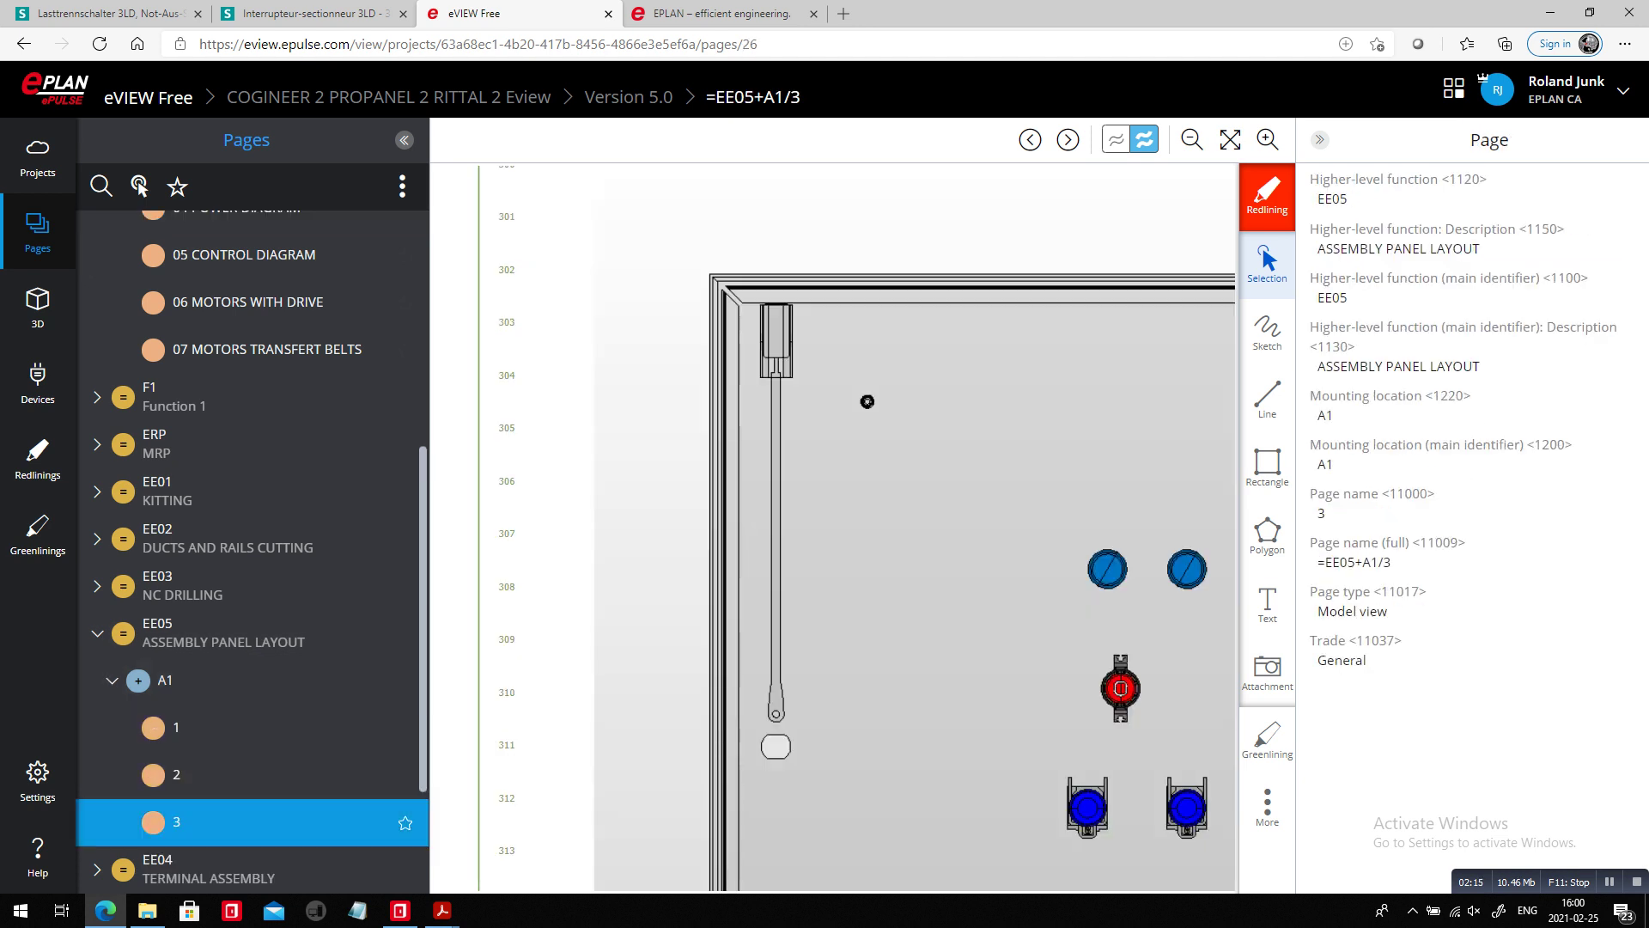
{"action": "scroll", "coordinate": [518, 251], "scroll_direction": "down", "scroll_amount": 5}
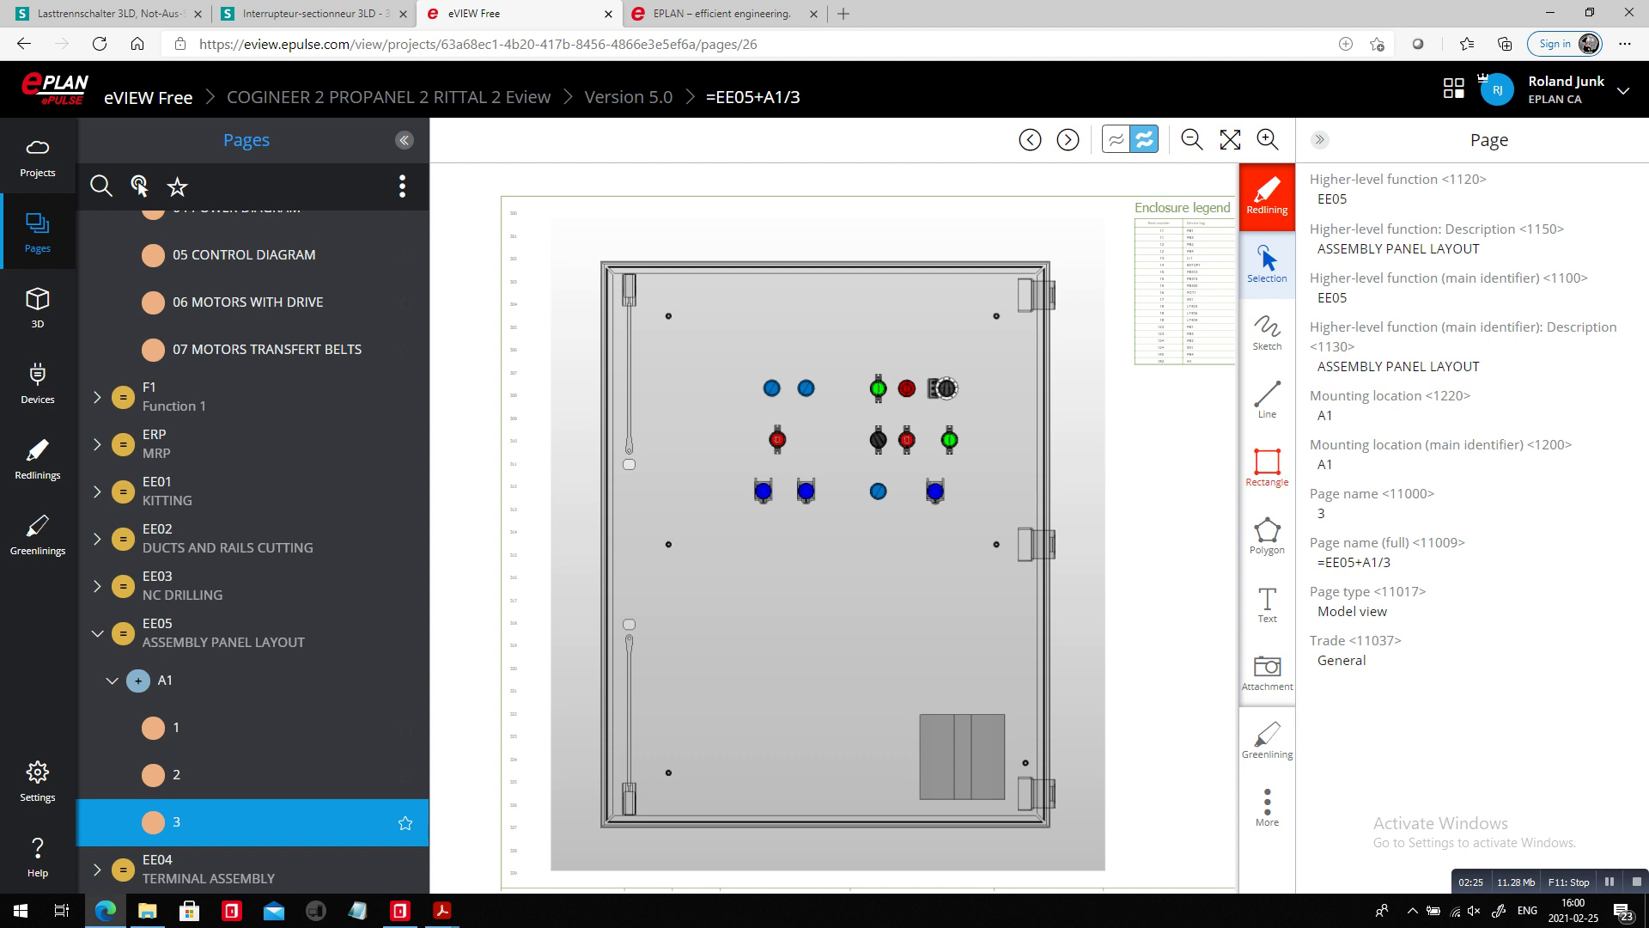
Draw a redlining rectangle on the enclosure door below the push buttons and describe it as "POSITION OF MDSC".
{"action": "left_click", "coordinate": [1267, 468]}
{"action": "left_click_drag", "start_coordinate": [702, 535], "coordinate": [742, 570]}
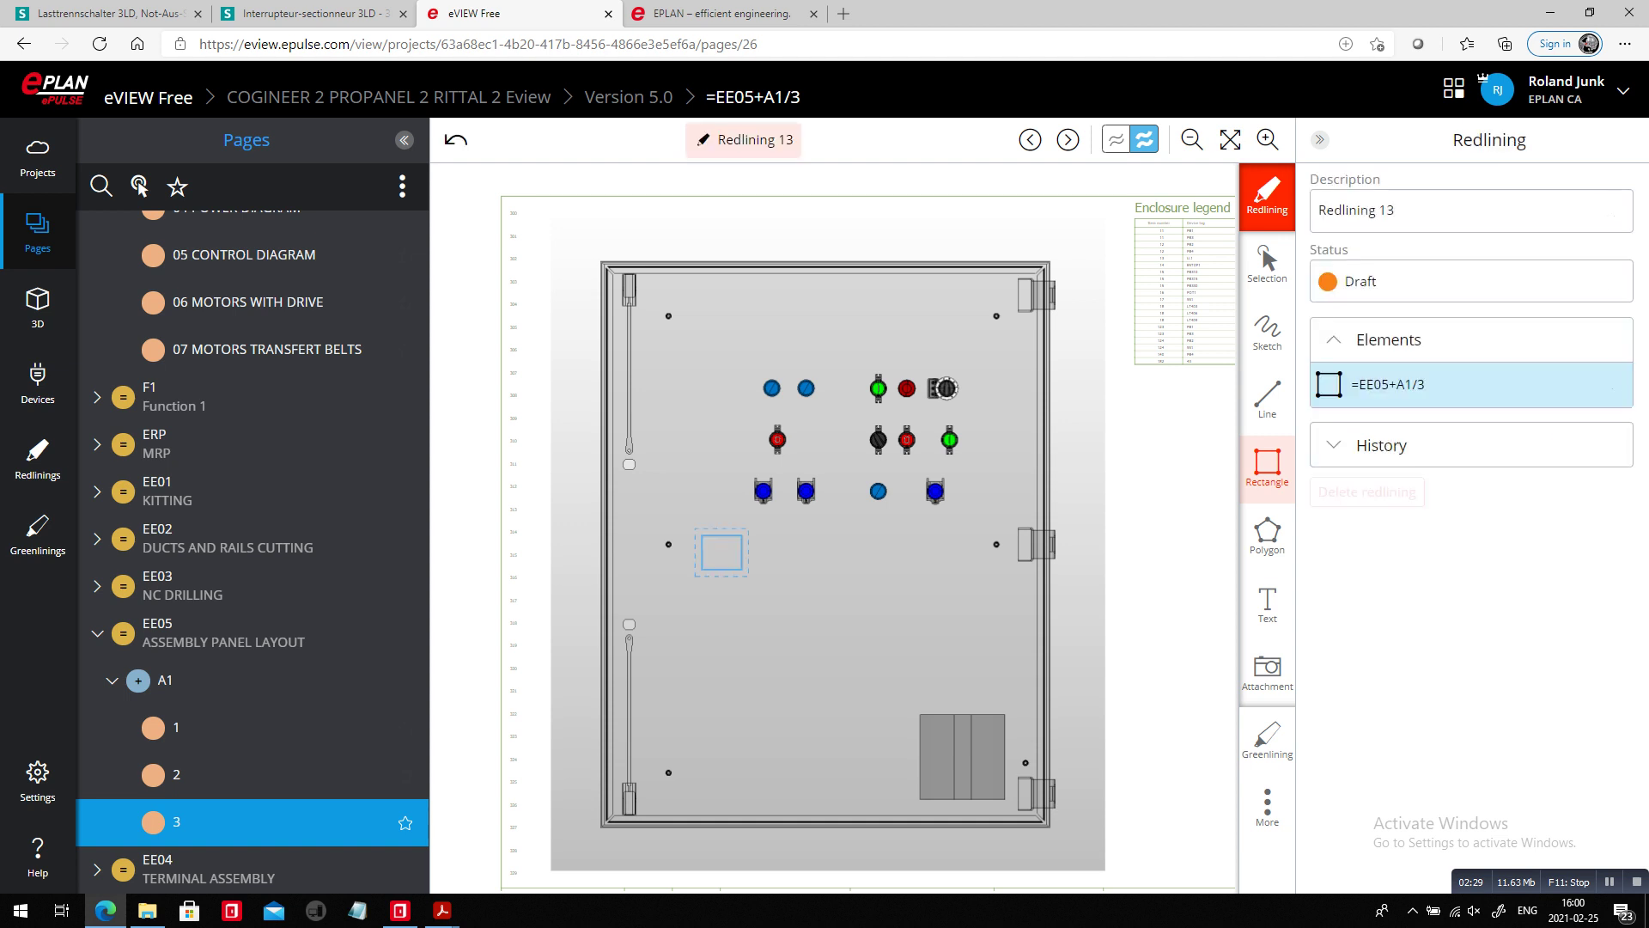
{"action": "left_click", "coordinate": [1614, 210]}
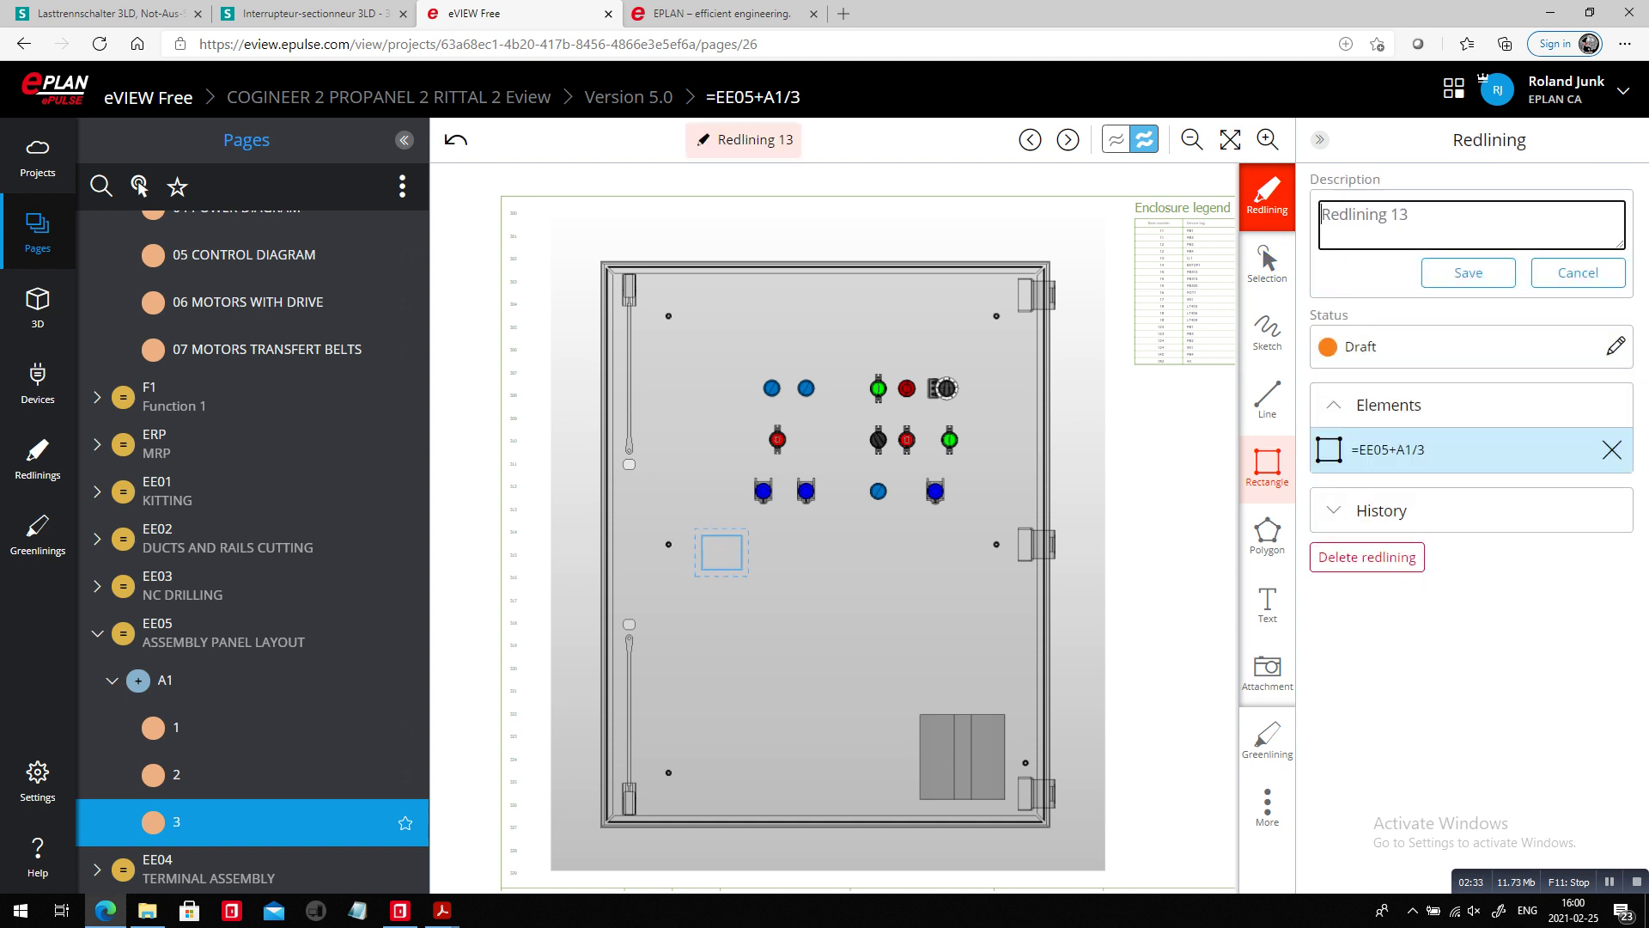
{"action": "type", "text": "POSITION OF MS"}
{"action": "key", "text": "BackSpace"}
{"action": "type", "text": "DSC"}
{"action": "left_click", "coordinate": [1467, 272]}
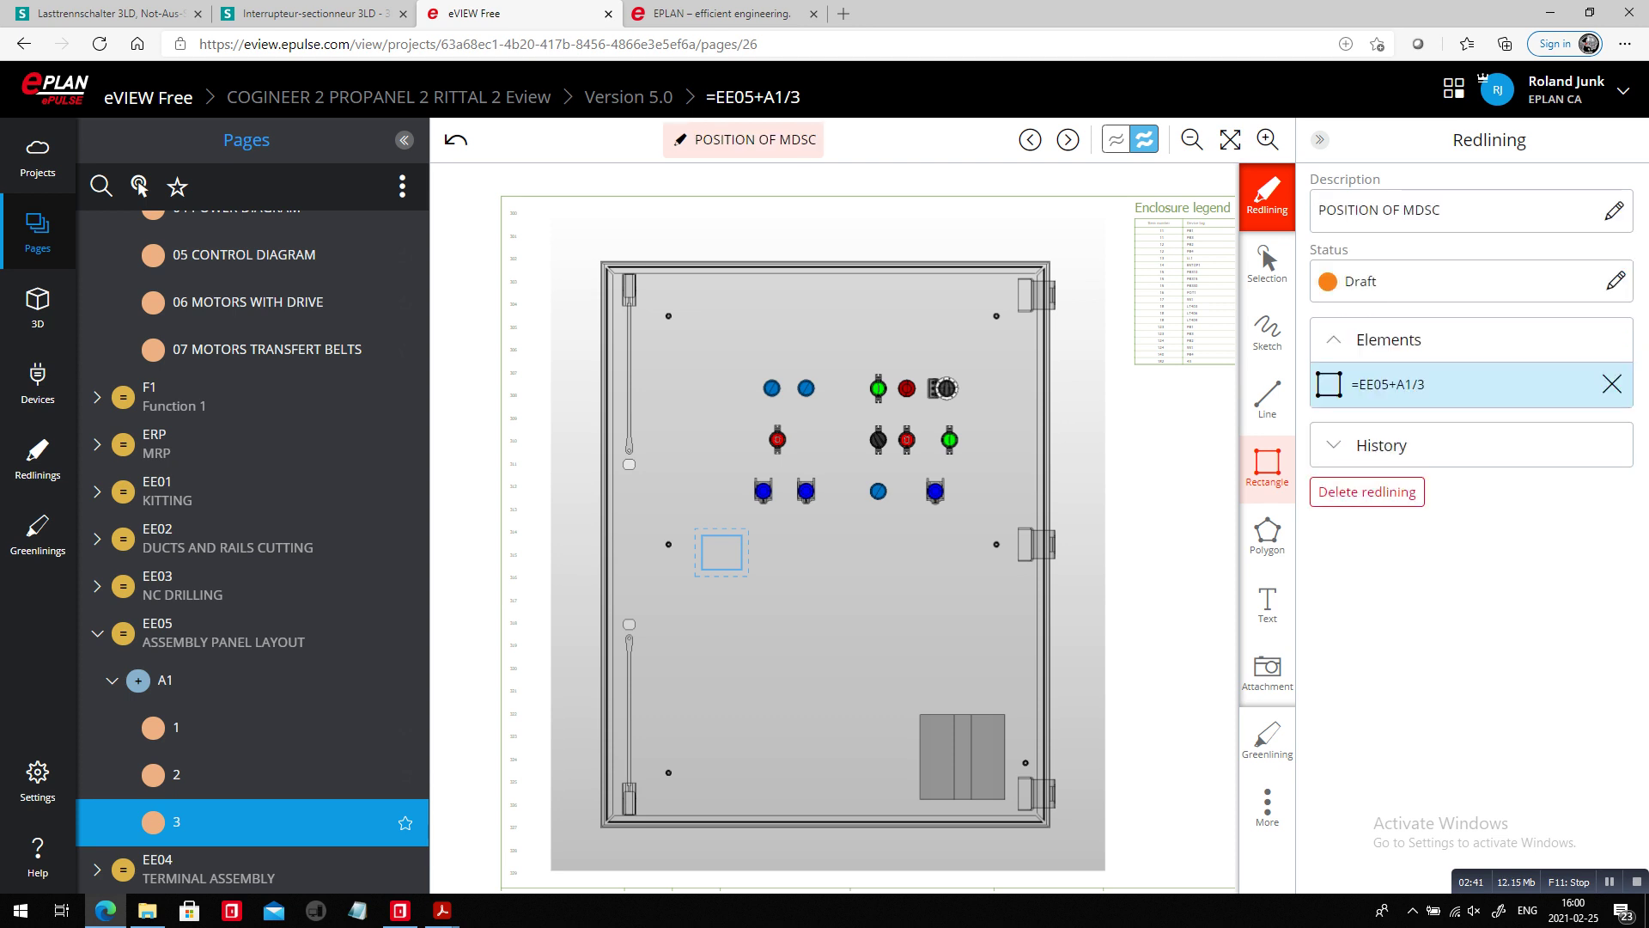
Set the POSITION OF MDSC redlining's status to Review with the comment "SEE WHAT AND WHERE IT CAN BE POSITIONED".
{"action": "left_click", "coordinate": [1615, 281]}
{"action": "left_click", "coordinate": [659, 199]}
{"action": "left_click", "coordinate": [661, 262]}
{"action": "type", "text": "SEE WHAT"}
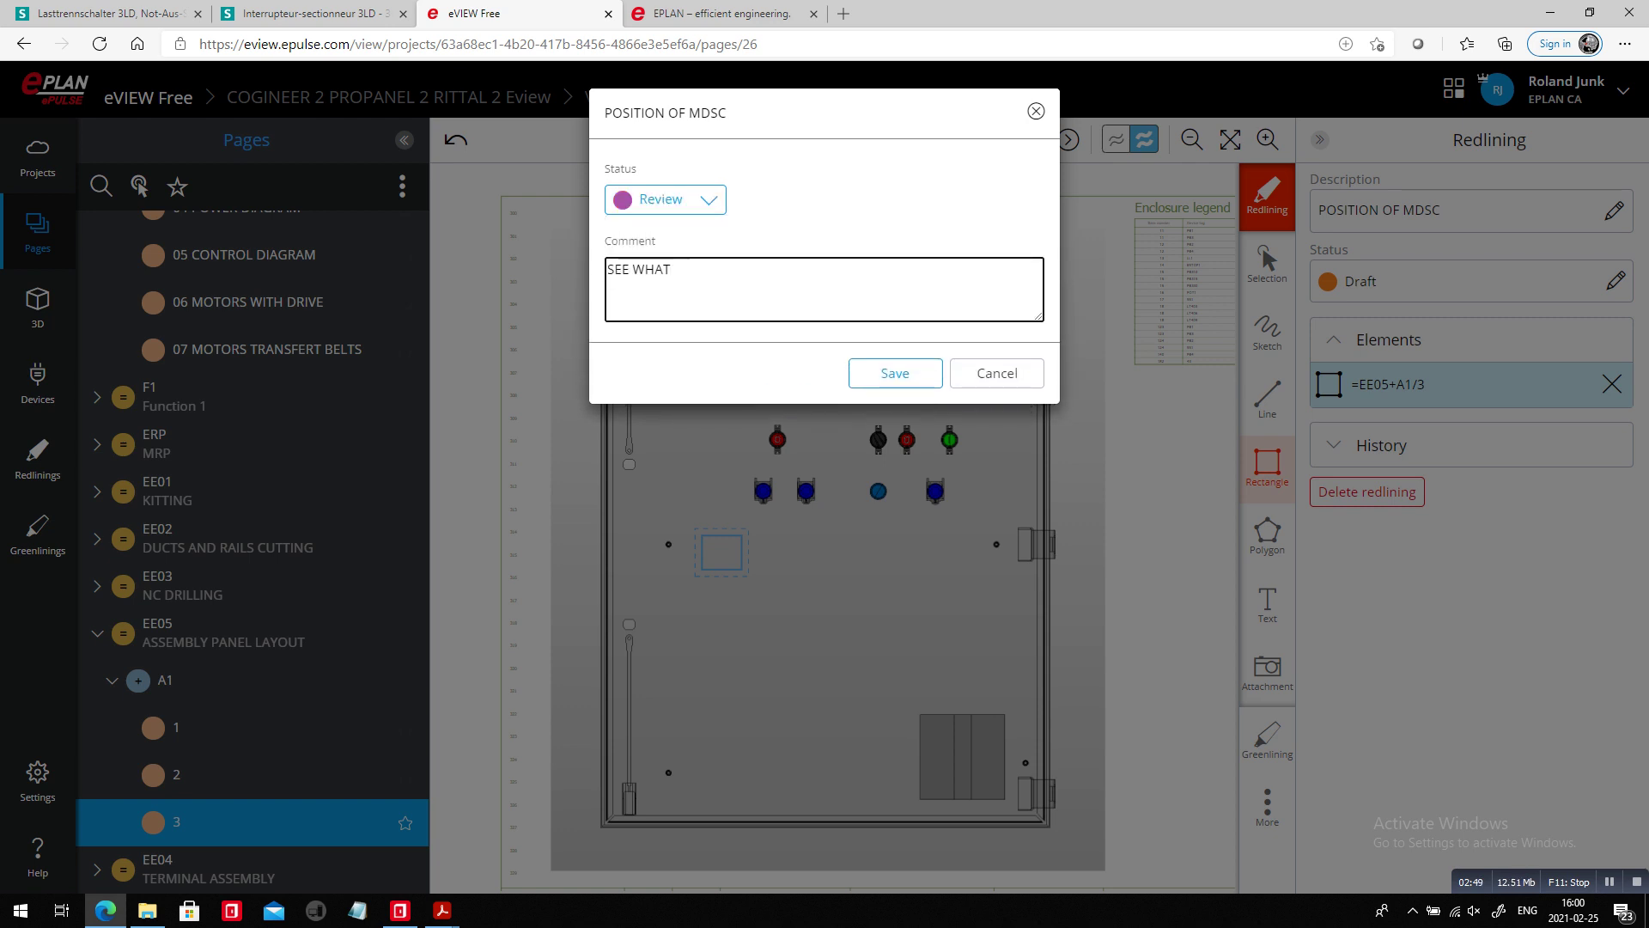
{"action": "type", "text": " AND WHERE IT CAN BE POSITIONED"}
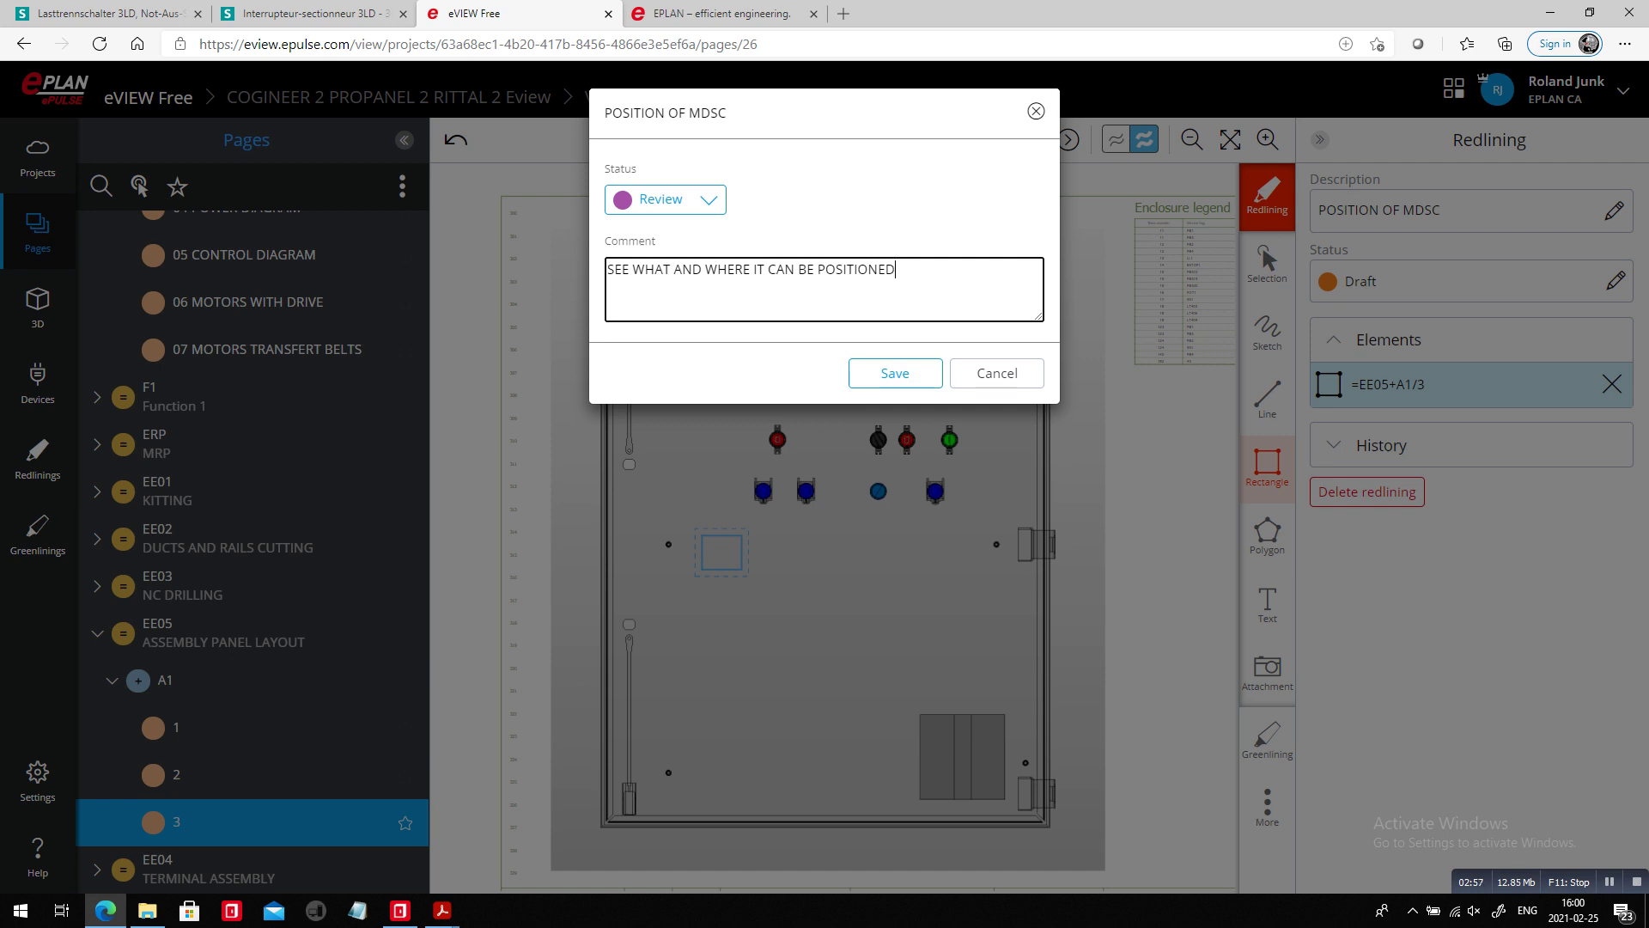
{"action": "key", "text": "Tab"}
{"action": "key", "text": "Return"}
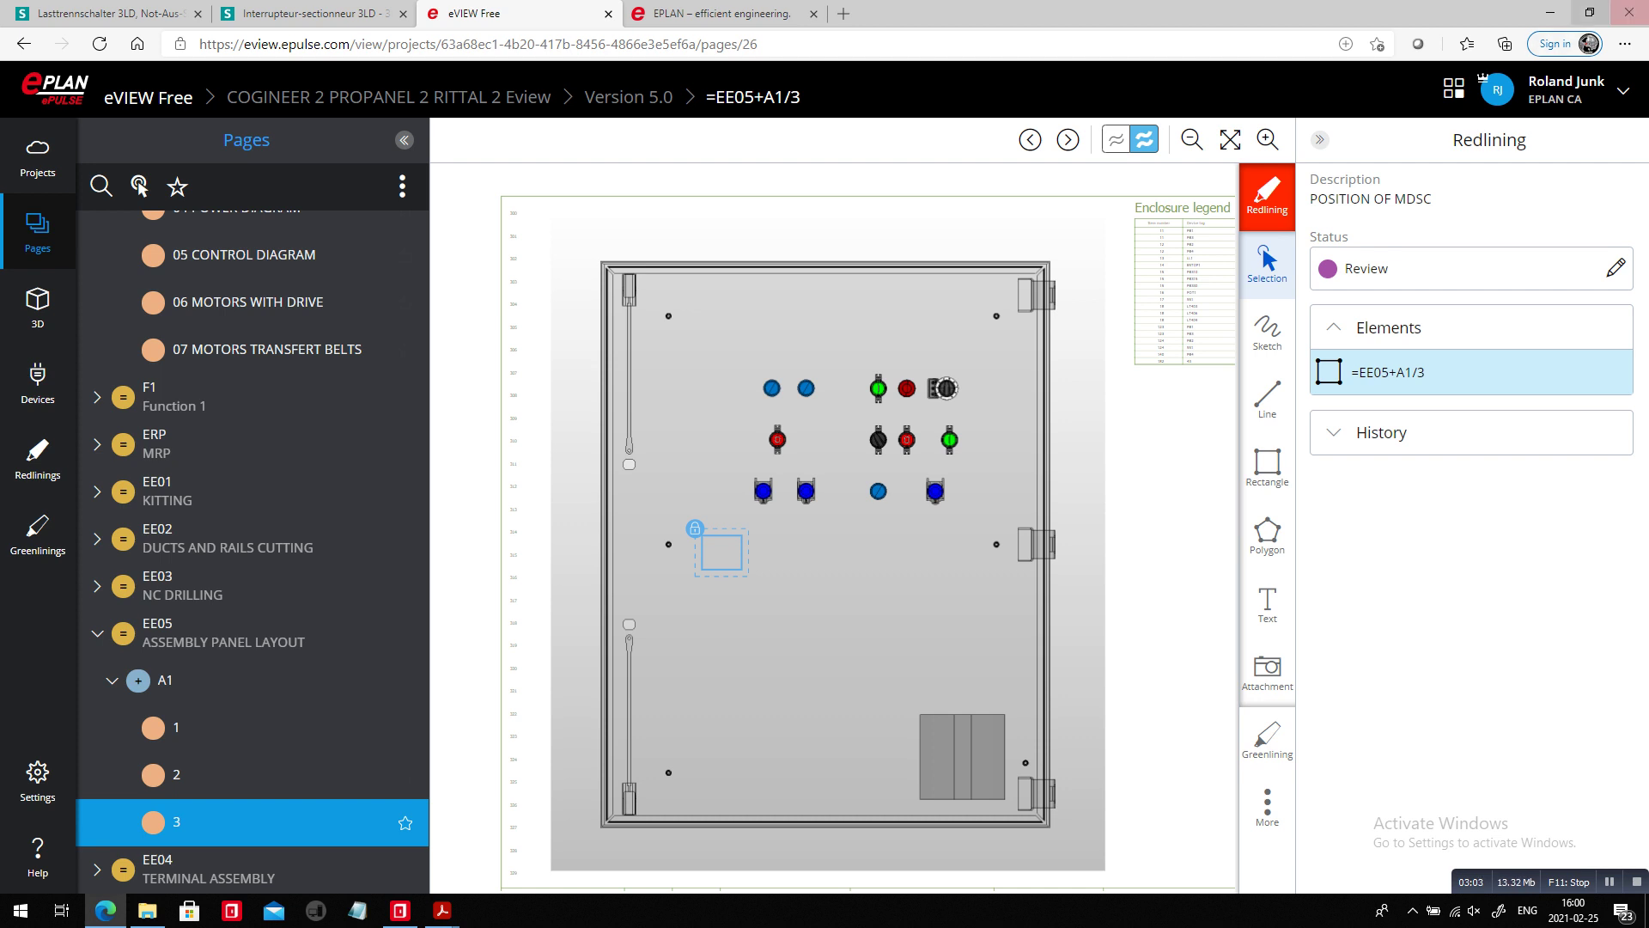
Switch to Acrobat Reader and look over the first page of the Siemens 3LD2013-0TK53 data sheet.
{"action": "left_click", "coordinate": [1550, 13]}
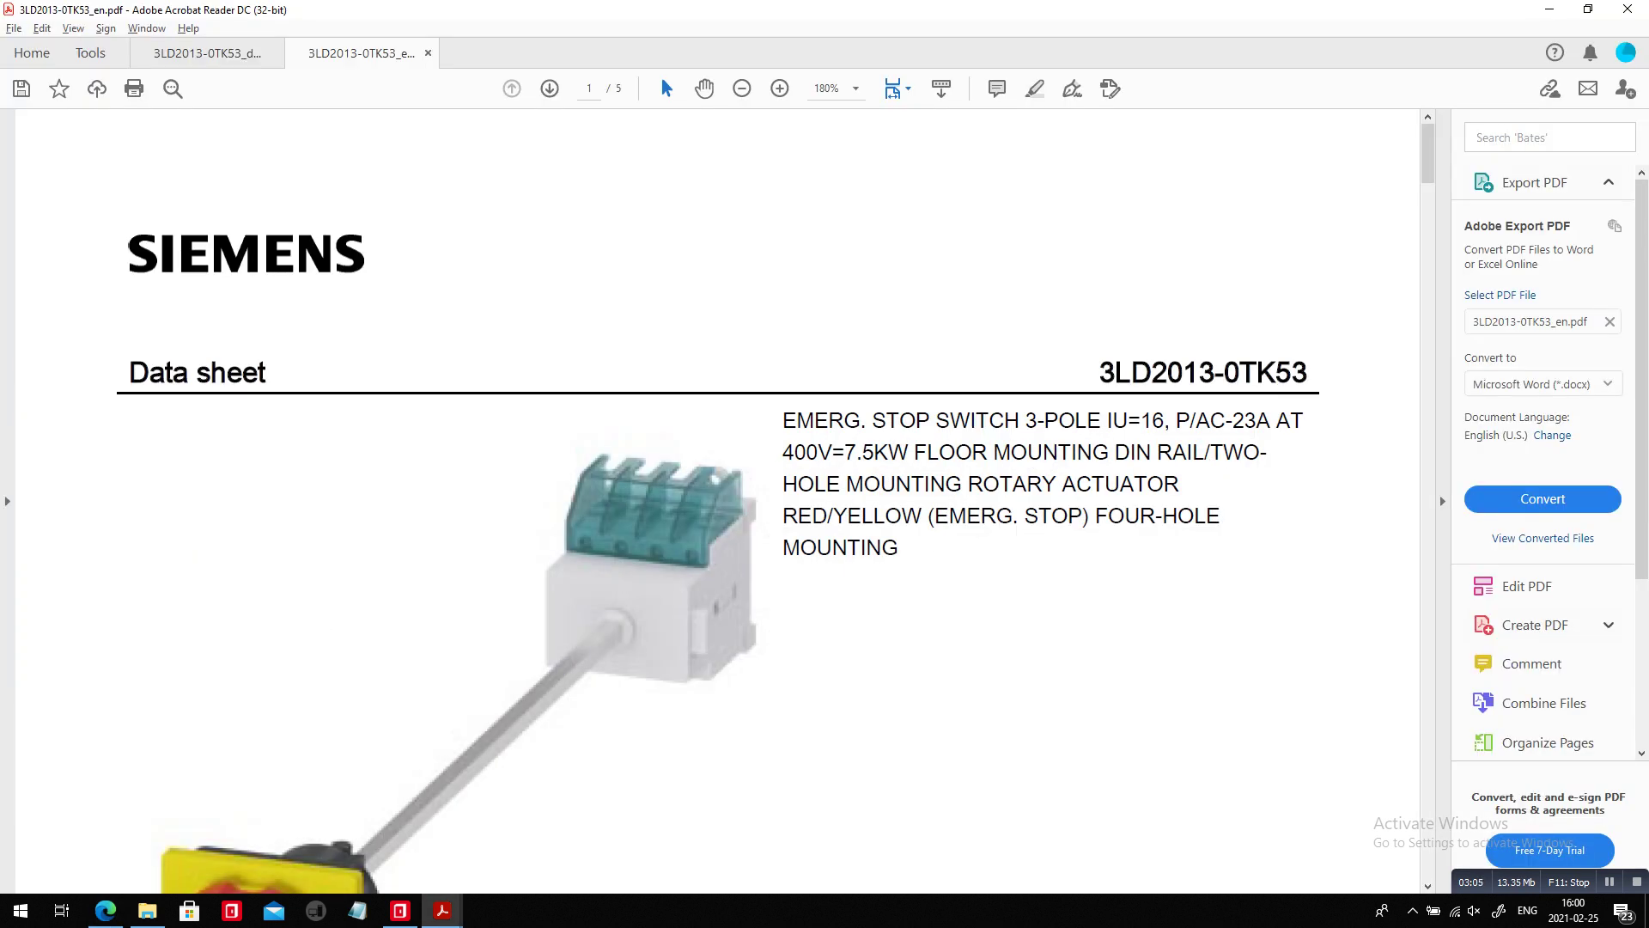
{"action": "scroll", "coordinate": [717, 499], "scroll_direction": "down", "scroll_amount": 3}
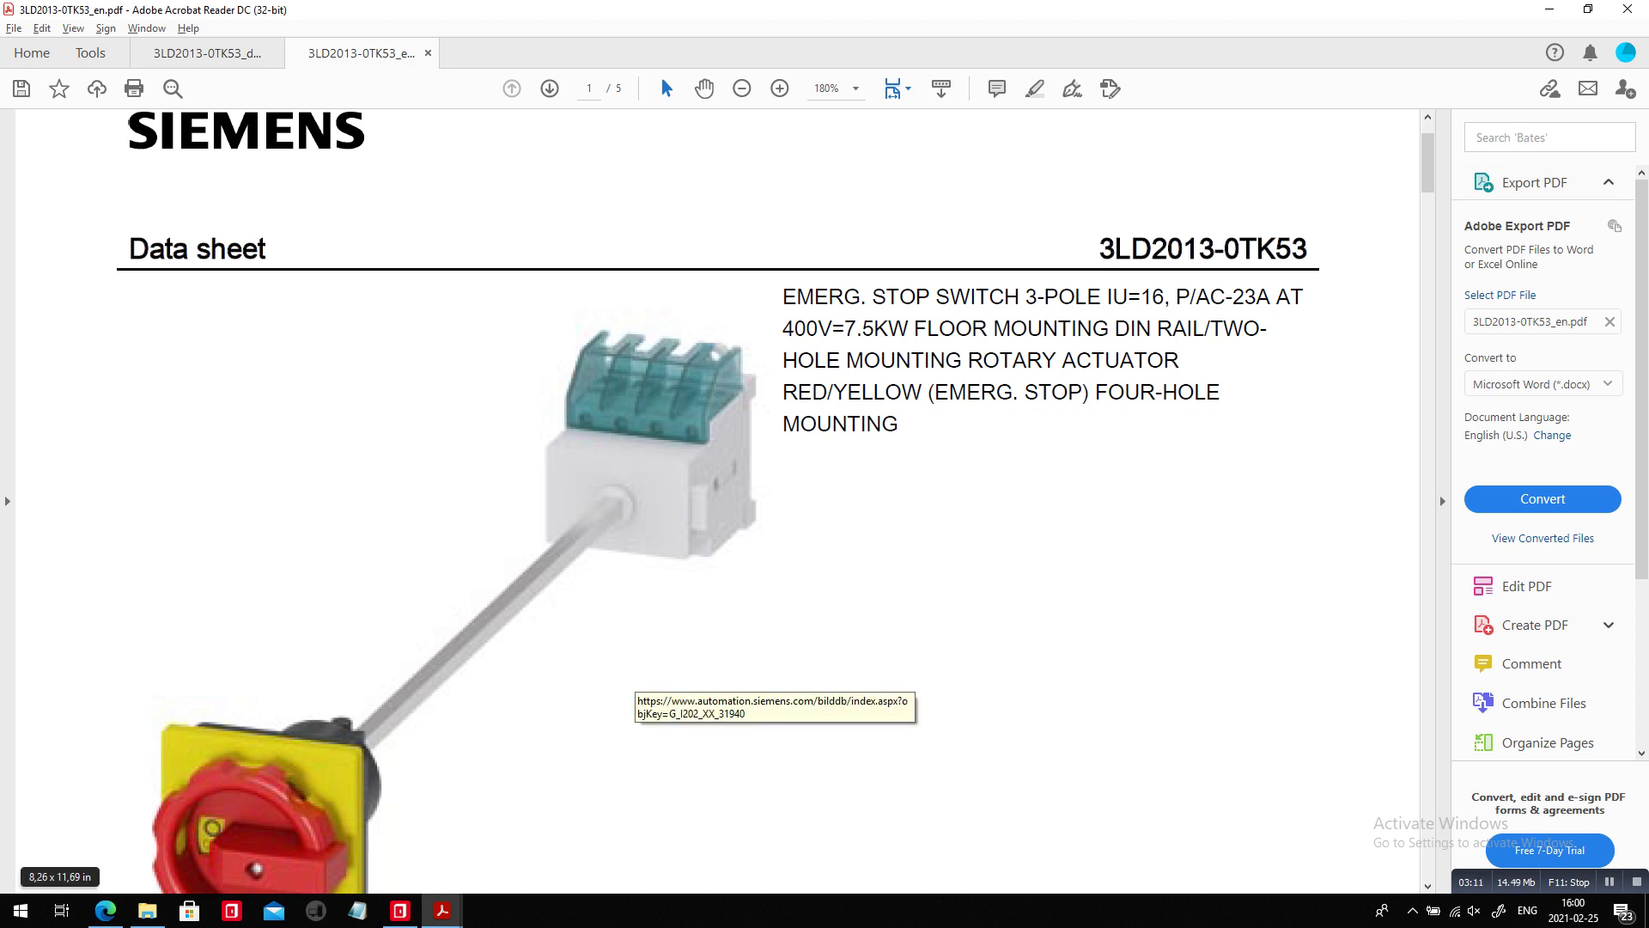
{"action": "scroll", "coordinate": [635, 687], "scroll_direction": "down", "scroll_amount": 3}
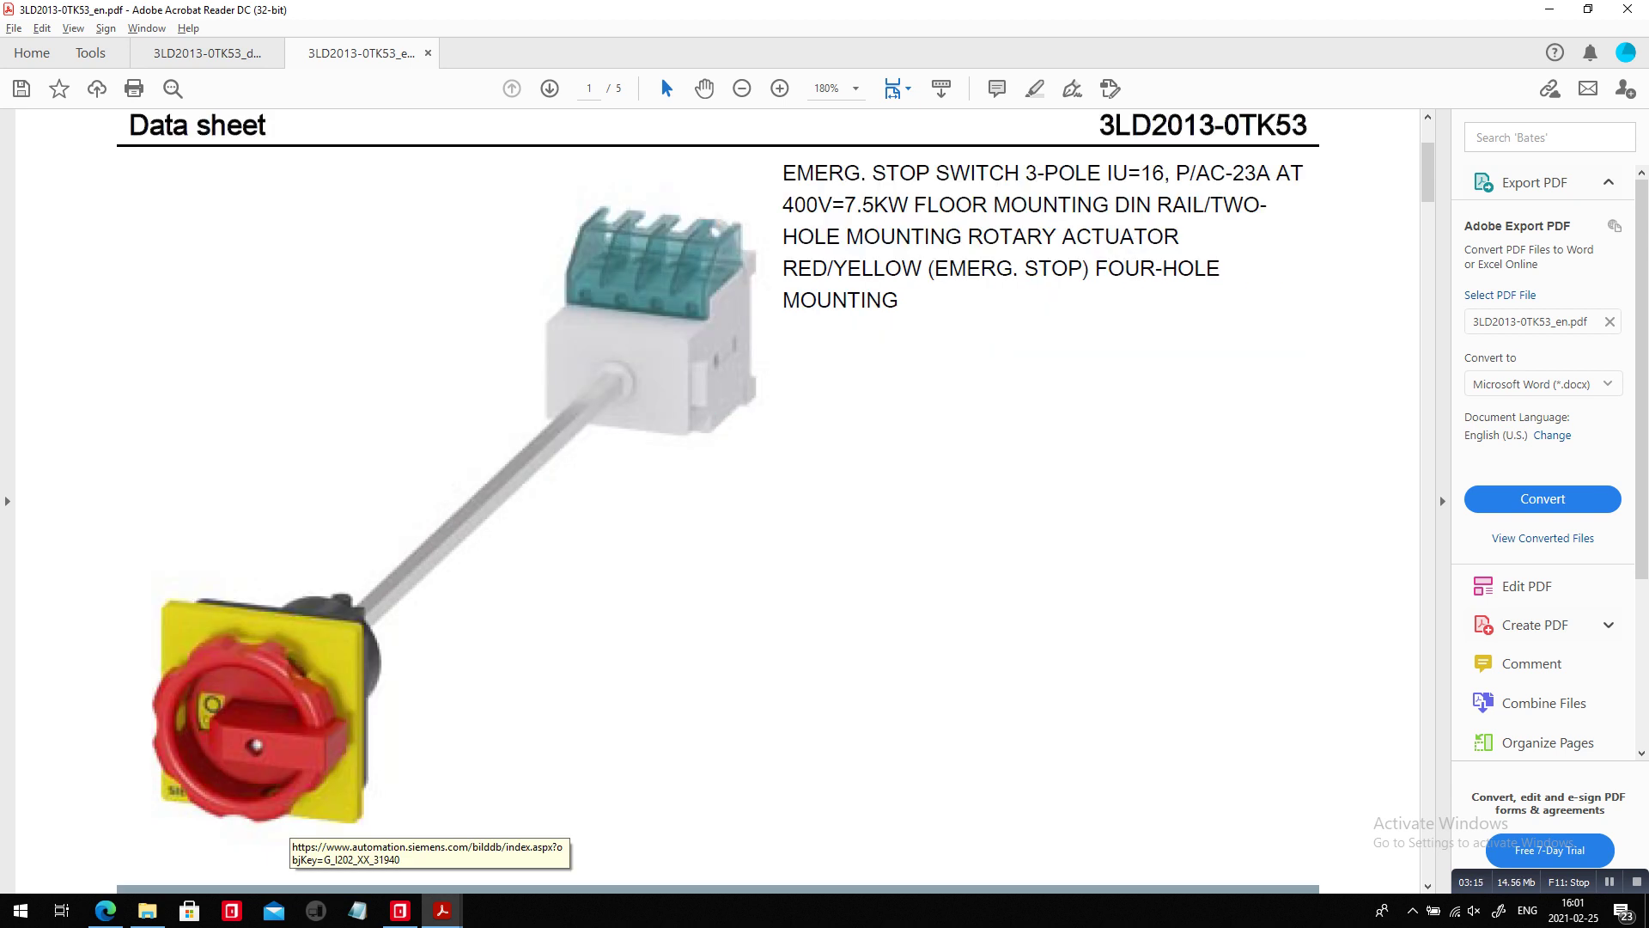
Switch to EPLAN Pro Panel and search the EPLAN Data Portal for 3LD2013.
{"action": "key", "text": "alt+Tab"}
{"action": "key", "text": "alt+Tab"}
{"action": "key", "text": "alt+Tab"}
{"action": "key", "text": "alt+Tab"}
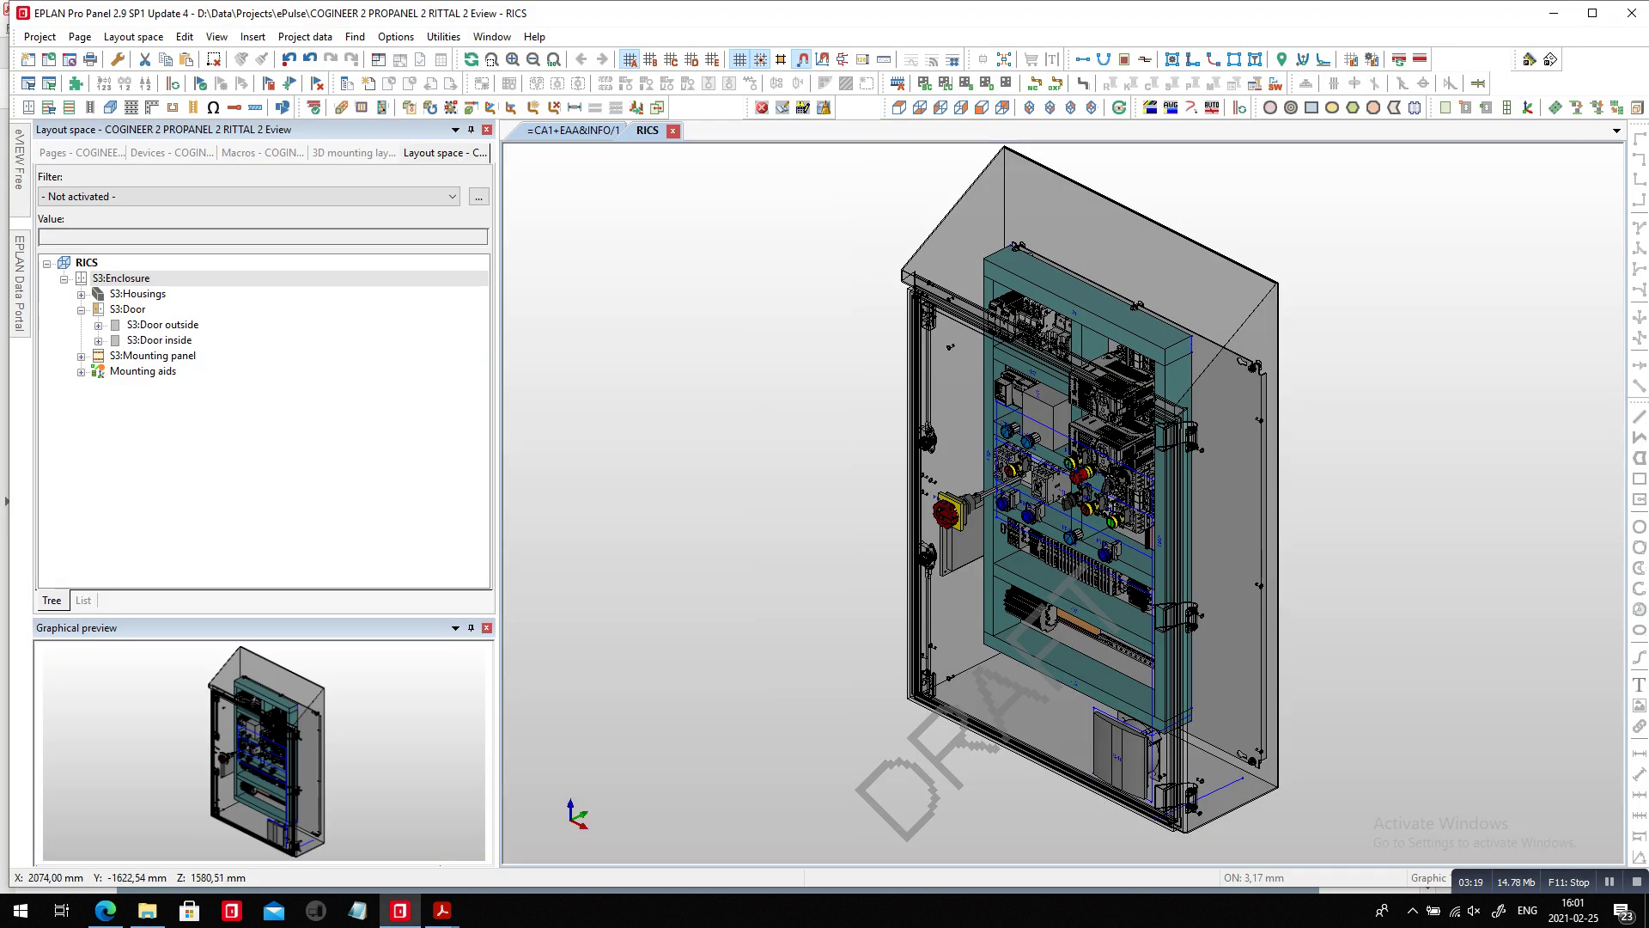
{"action": "left_click", "coordinate": [19, 284]}
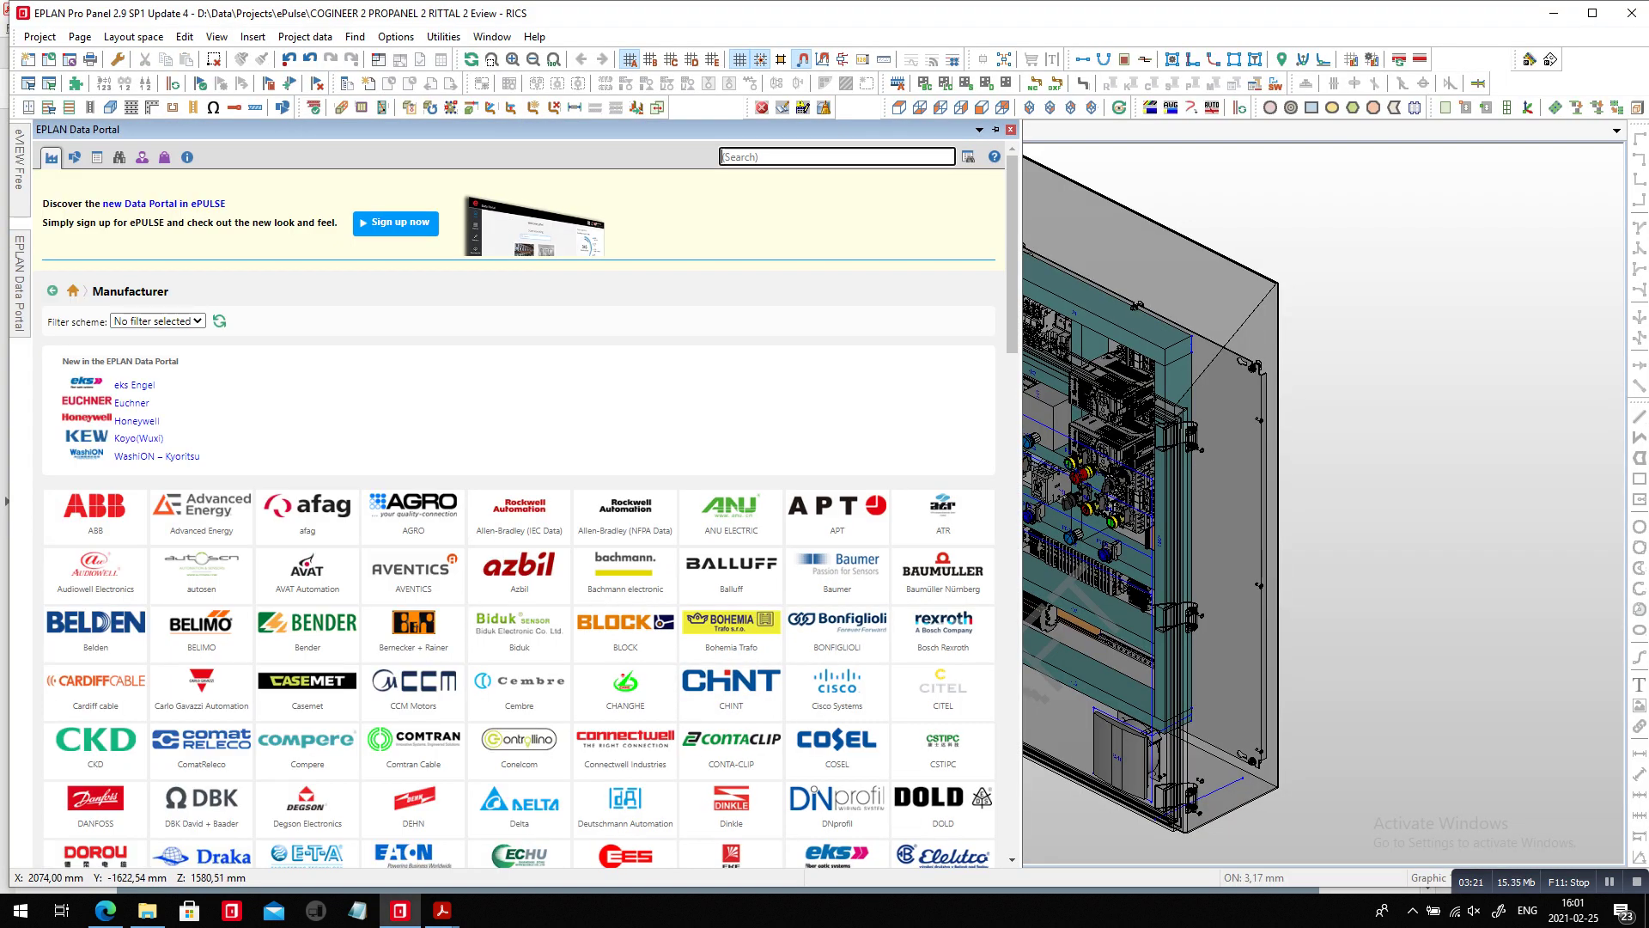
{"action": "type", "text": "3LD2013"}
{"action": "key", "text": "Tab"}
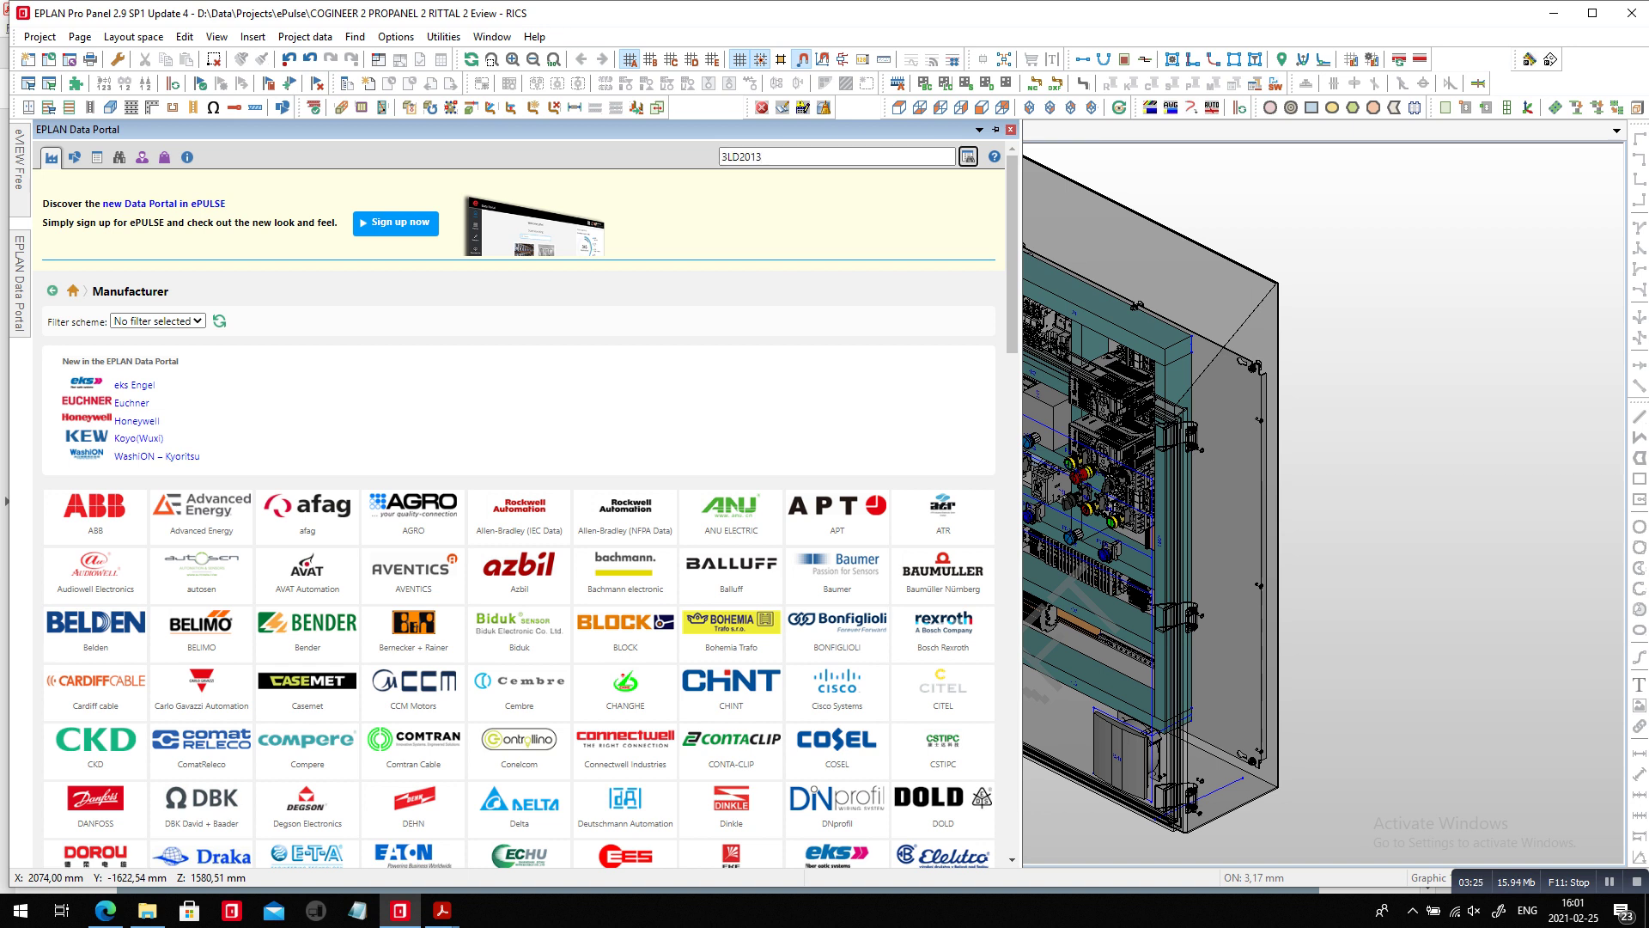
{"action": "key", "text": "Return"}
Import the red and yellow emergency-stop switch SIE.3LD2013-0TK53 from the Data Portal search results.
{"action": "scroll", "coordinate": [653, 507], "scroll_direction": "down", "scroll_amount": 7}
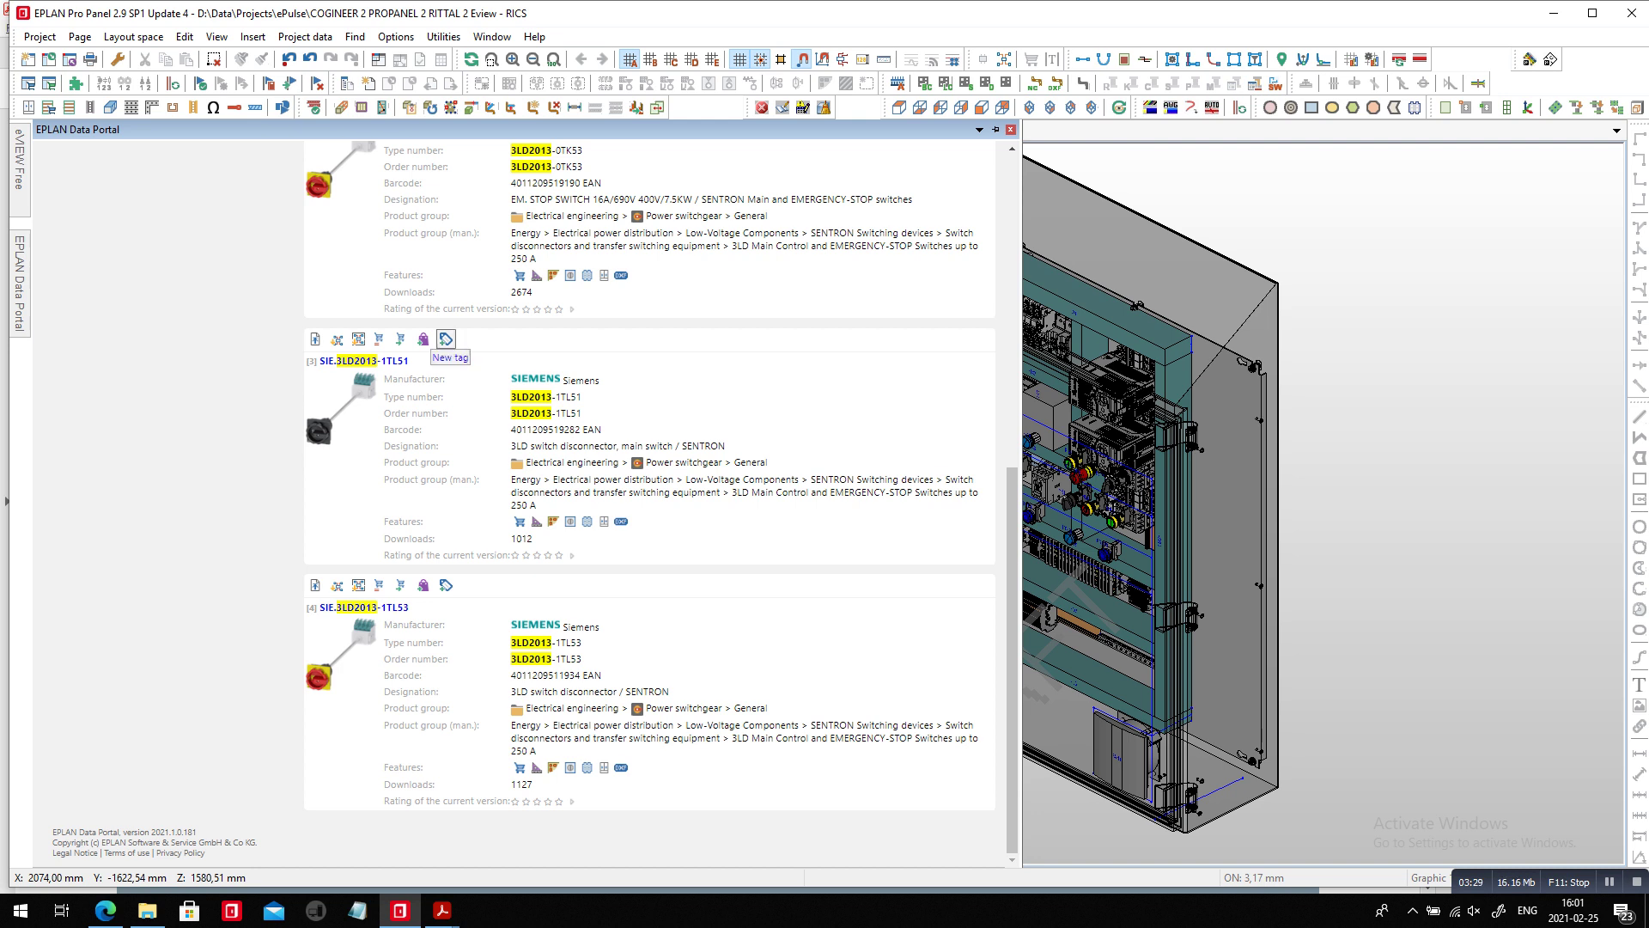
{"action": "scroll", "coordinate": [653, 507], "scroll_direction": "up", "scroll_amount": 7}
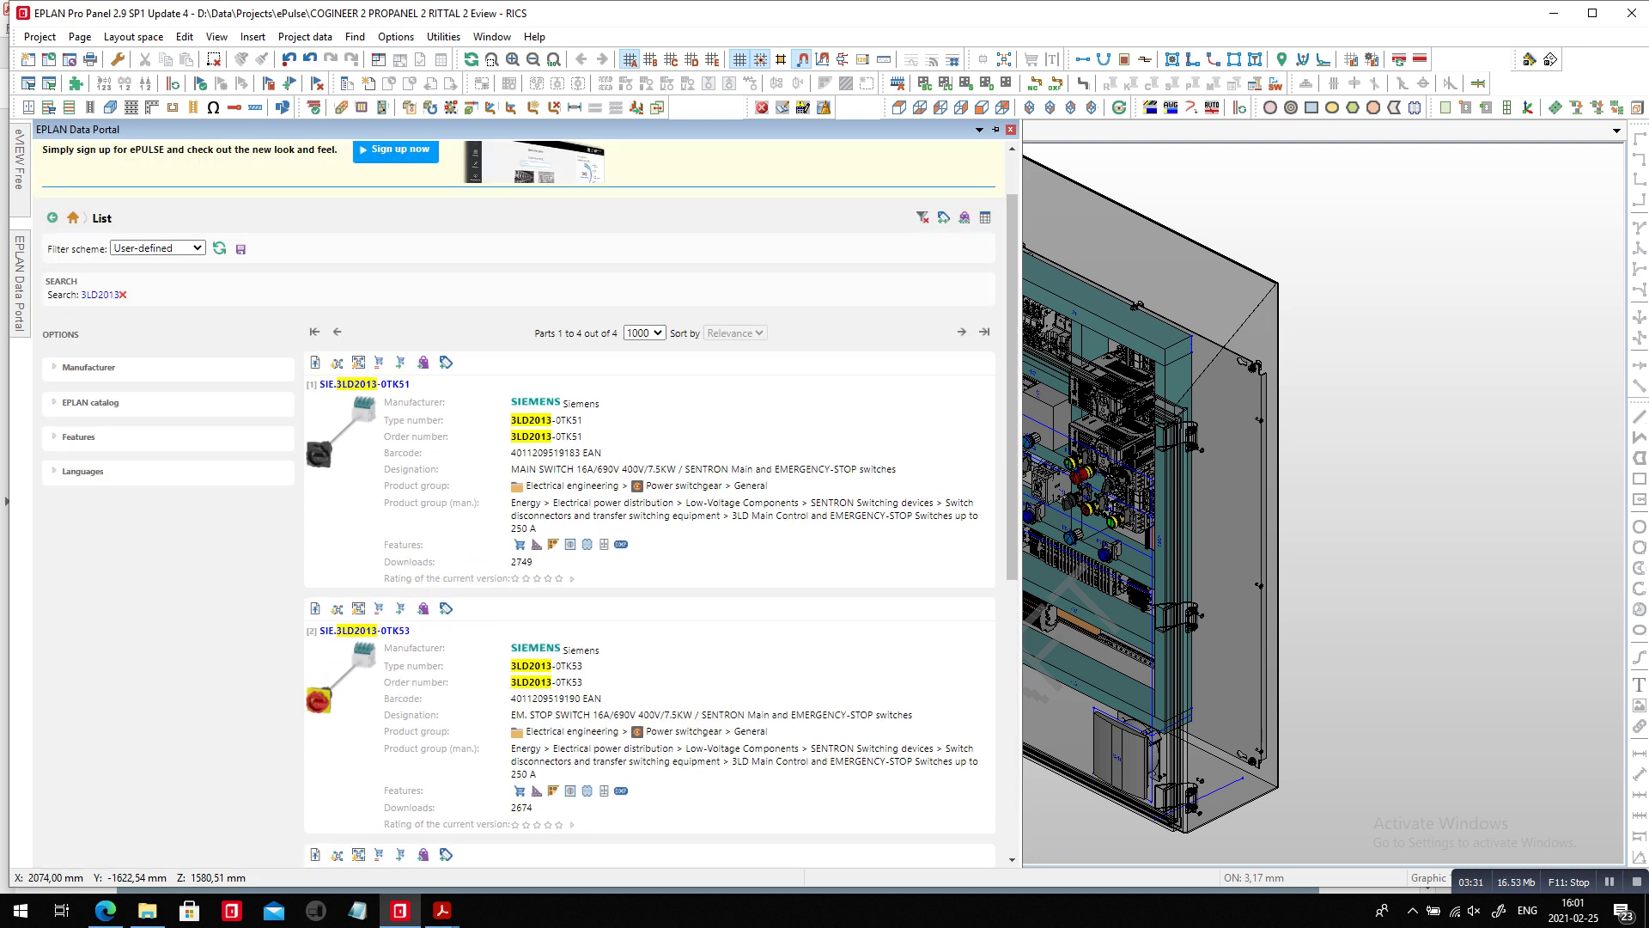
{"action": "left_click", "coordinate": [358, 608]}
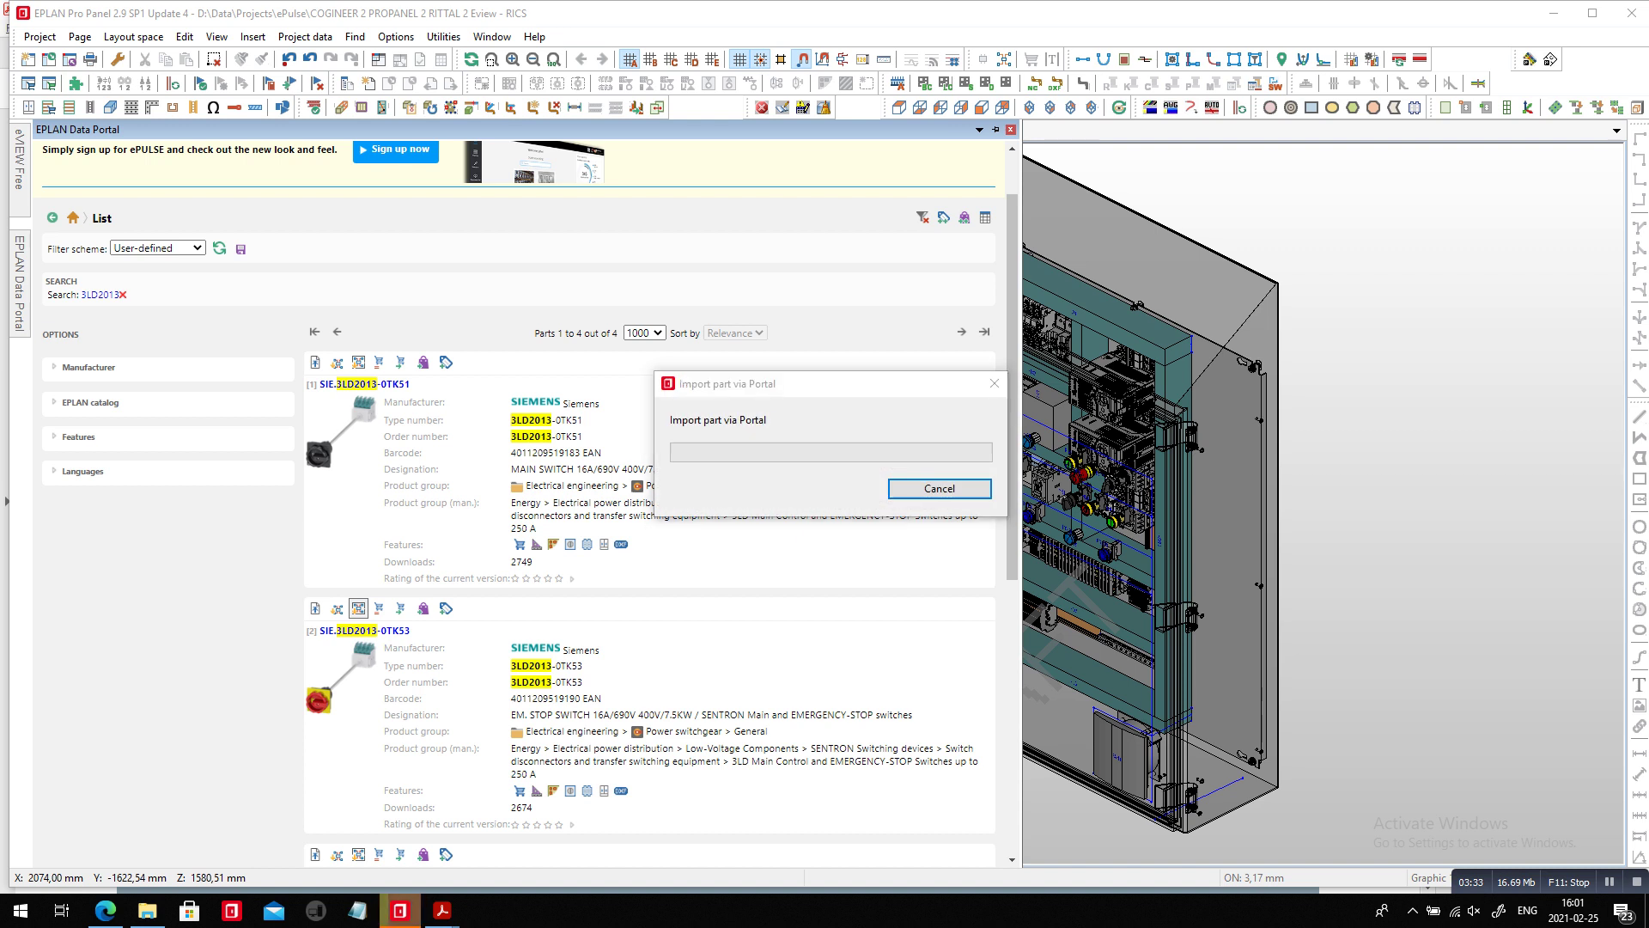
{"action": "key", "text": "Return"}
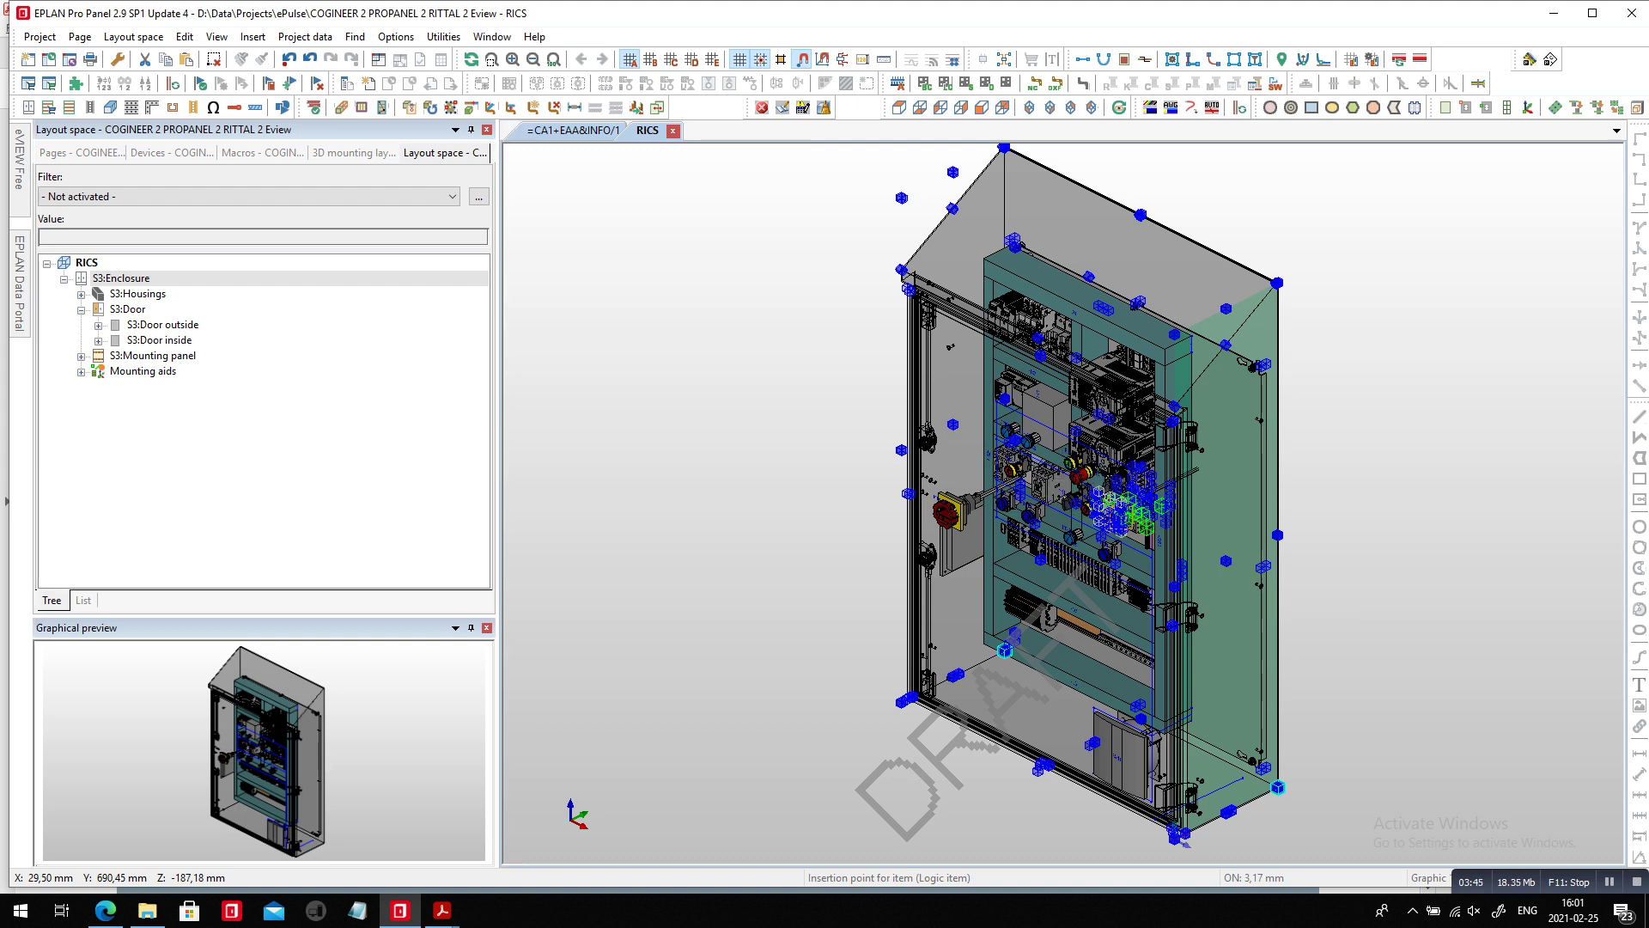
Show only the front of the S3 mounting panel in a straight front view.
{"action": "double_click", "coordinate": [153, 355]}
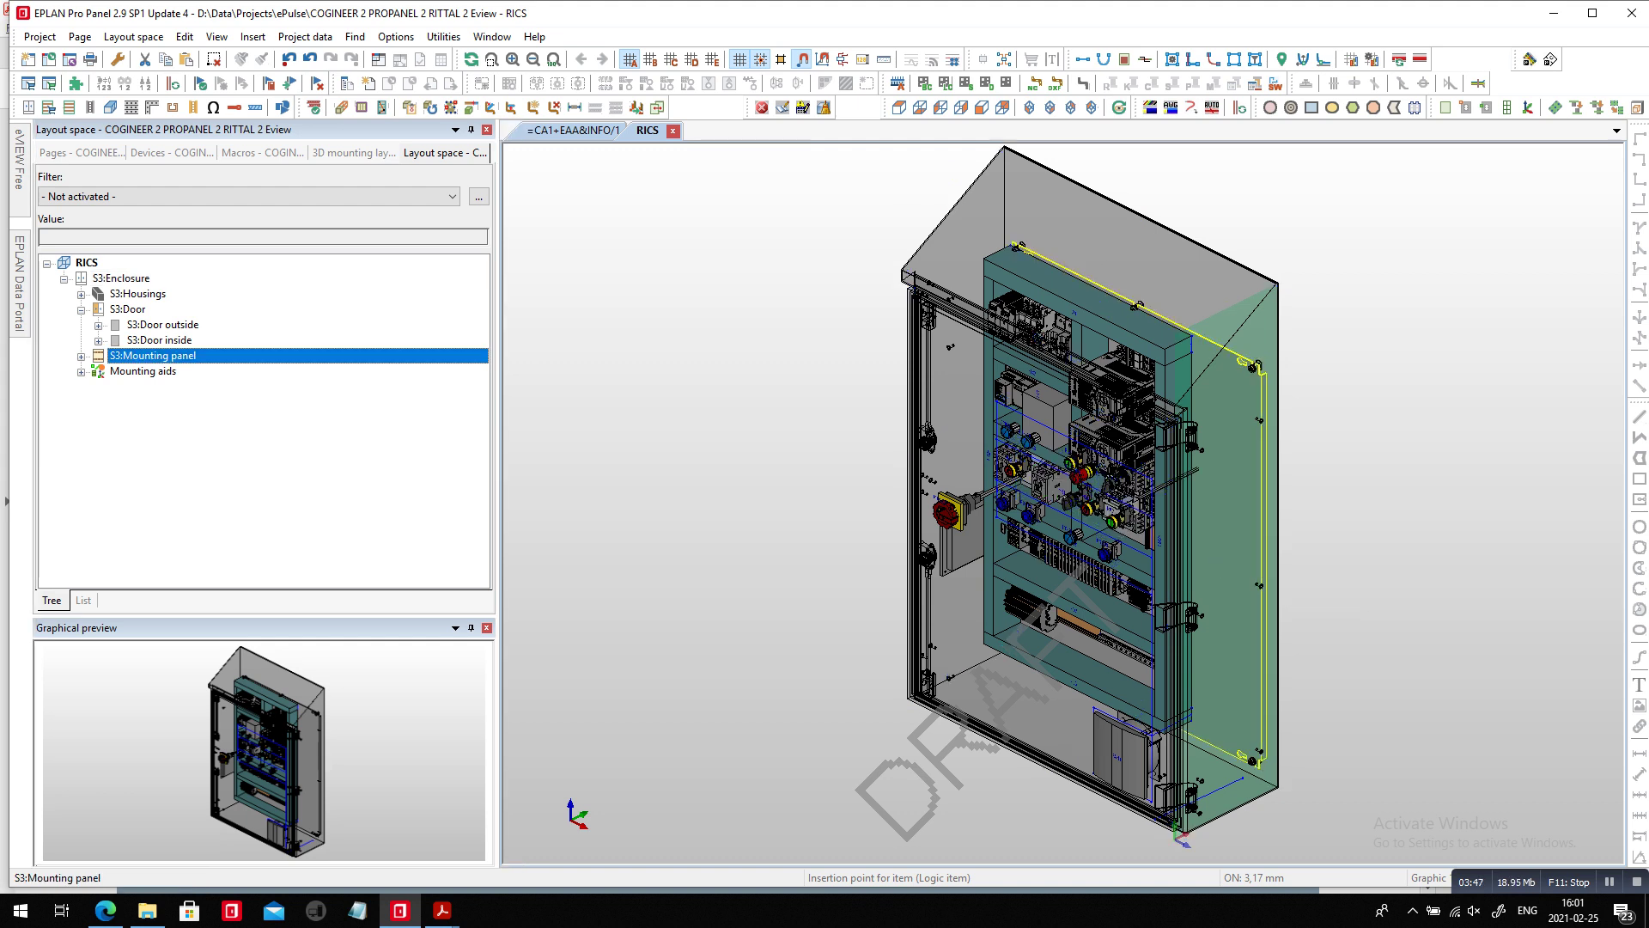
{"action": "double_click", "coordinate": [183, 371]}
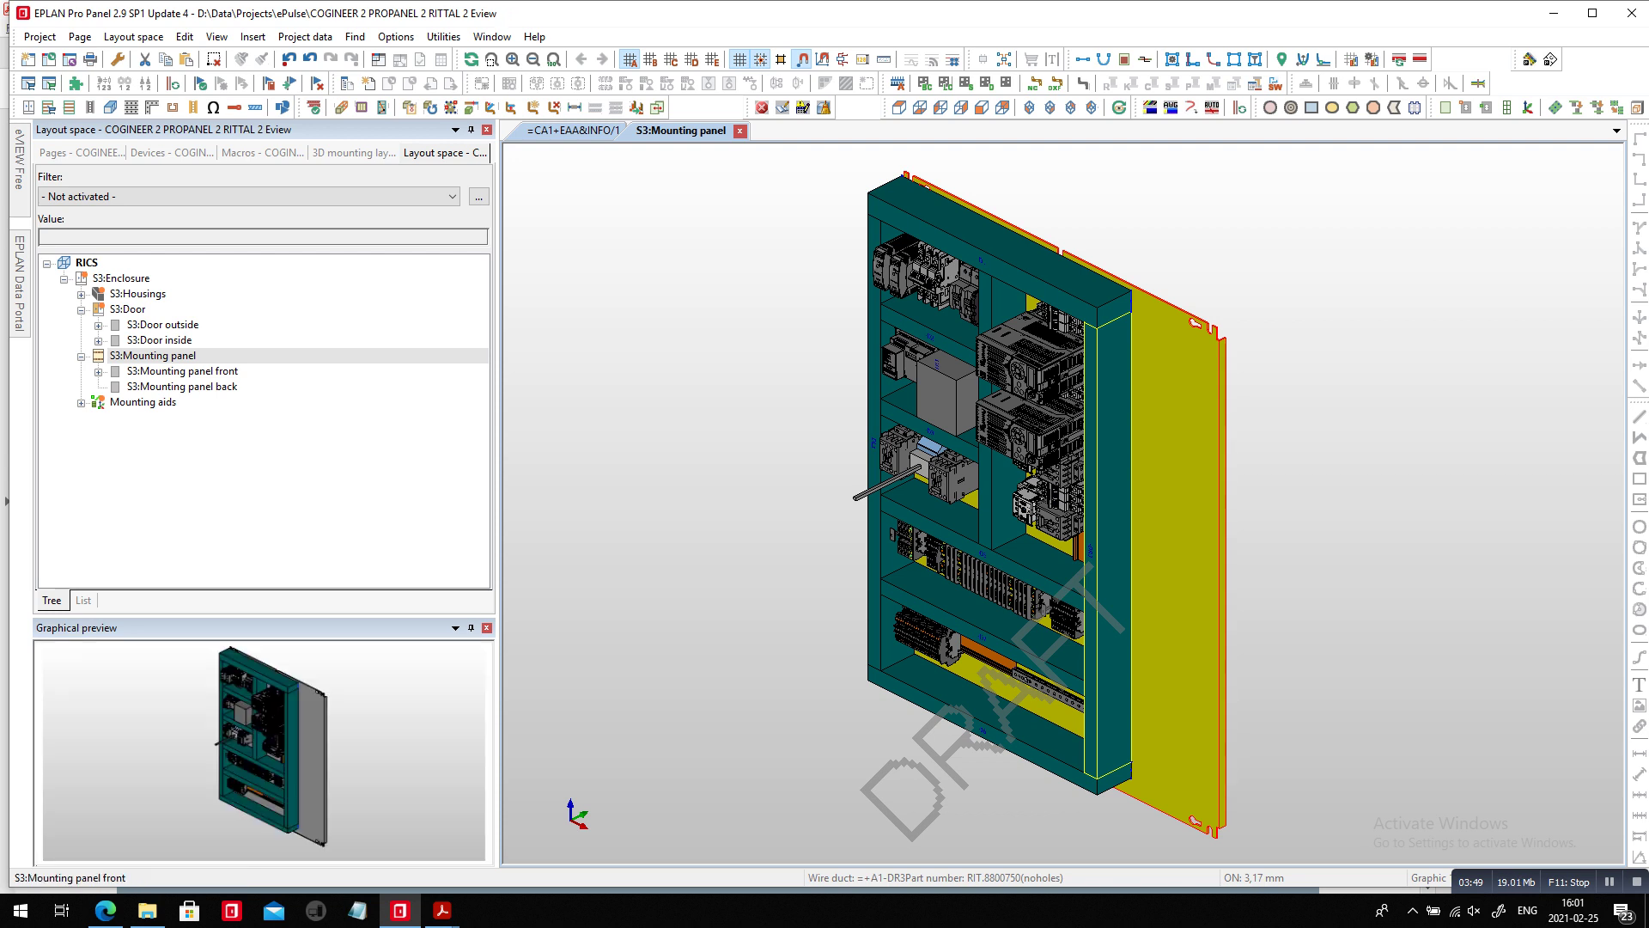
{"action": "left_click", "coordinate": [982, 108]}
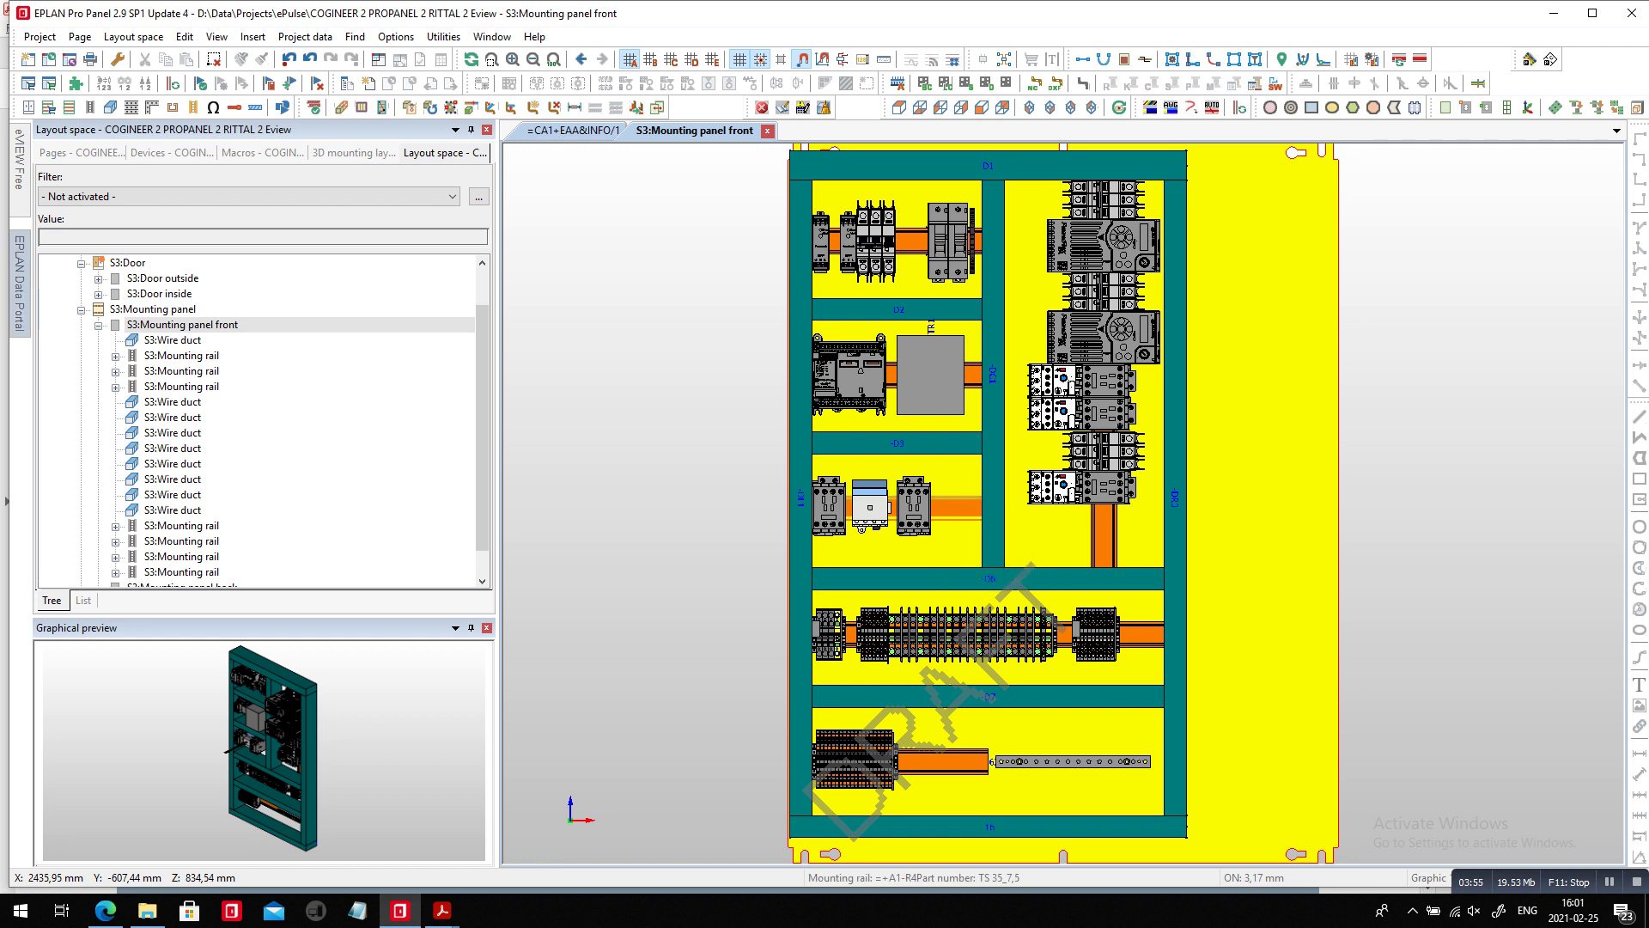
Place part SIE.3LD2013-0TK53 at the free end of the mounting rail between ducts D3 and D6, with drilling pattern Boden Anschluss 66x72.
{"action": "left_click", "coordinate": [19, 284]}
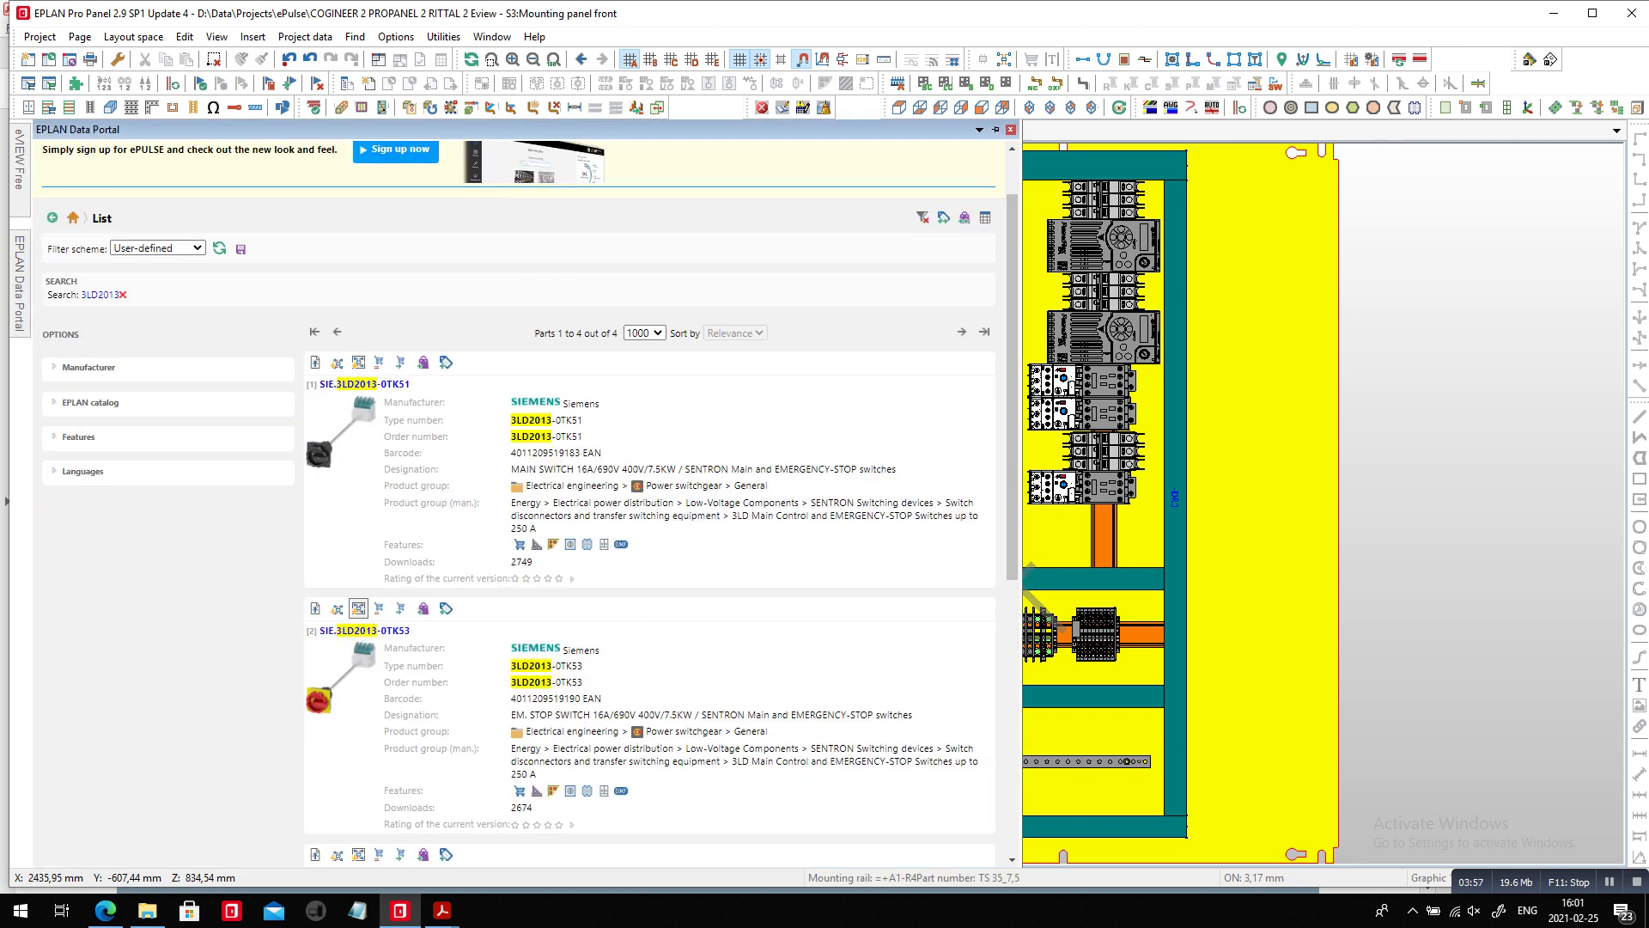
{"action": "left_click", "coordinate": [358, 608]}
{"action": "key", "text": "Return"}
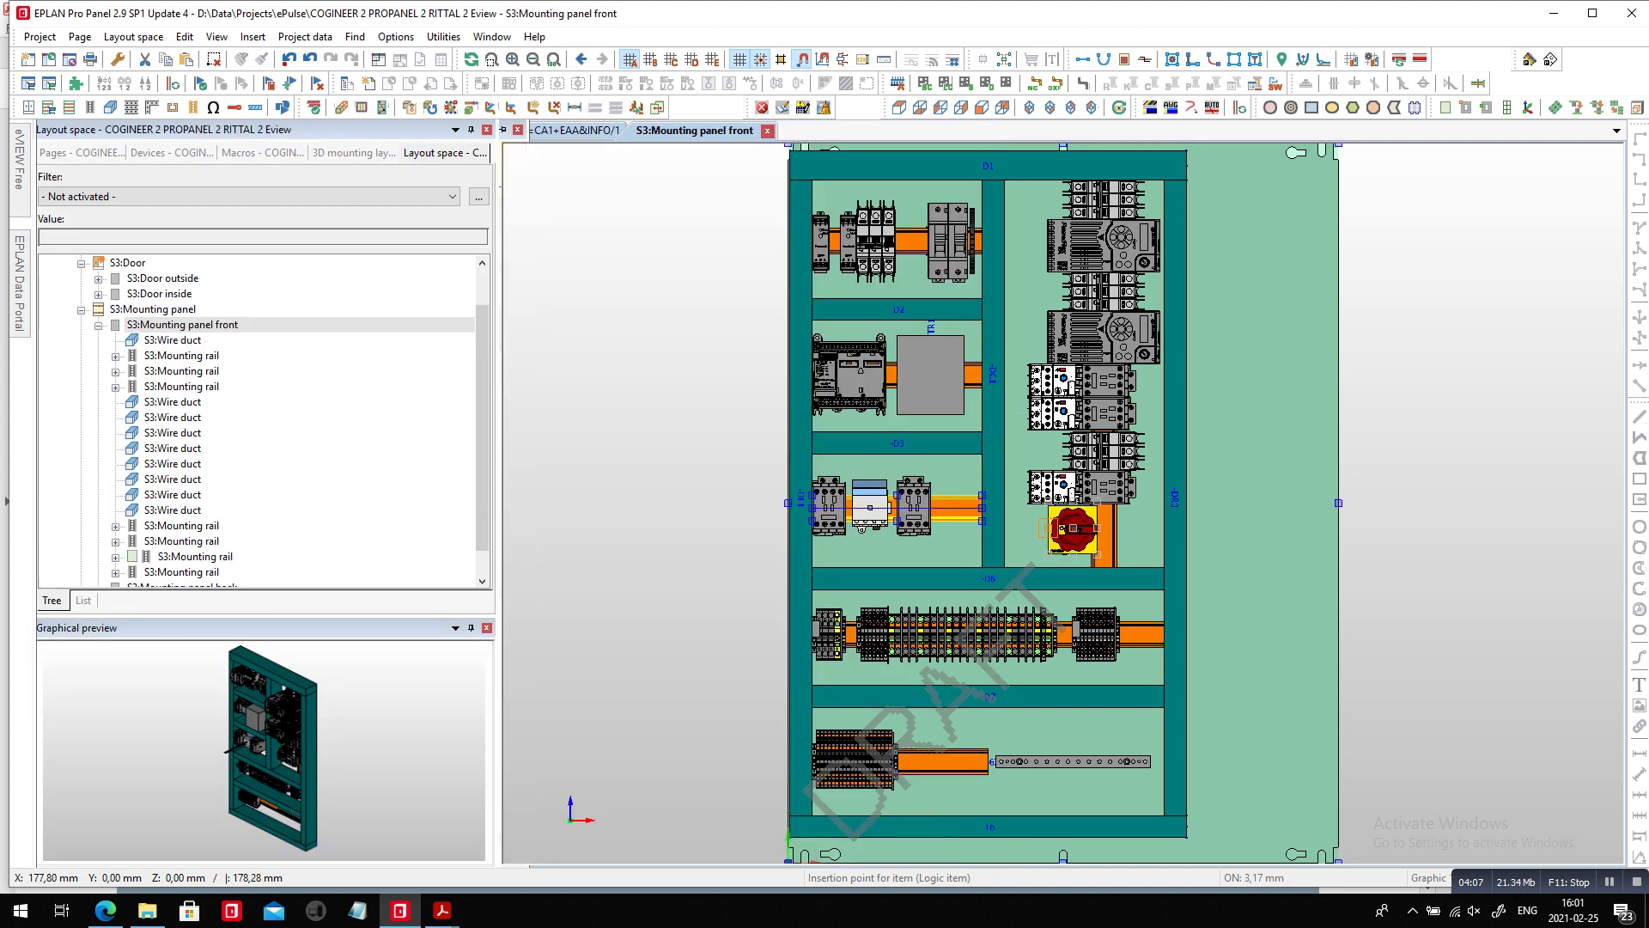
{"action": "left_click", "coordinate": [968, 508]}
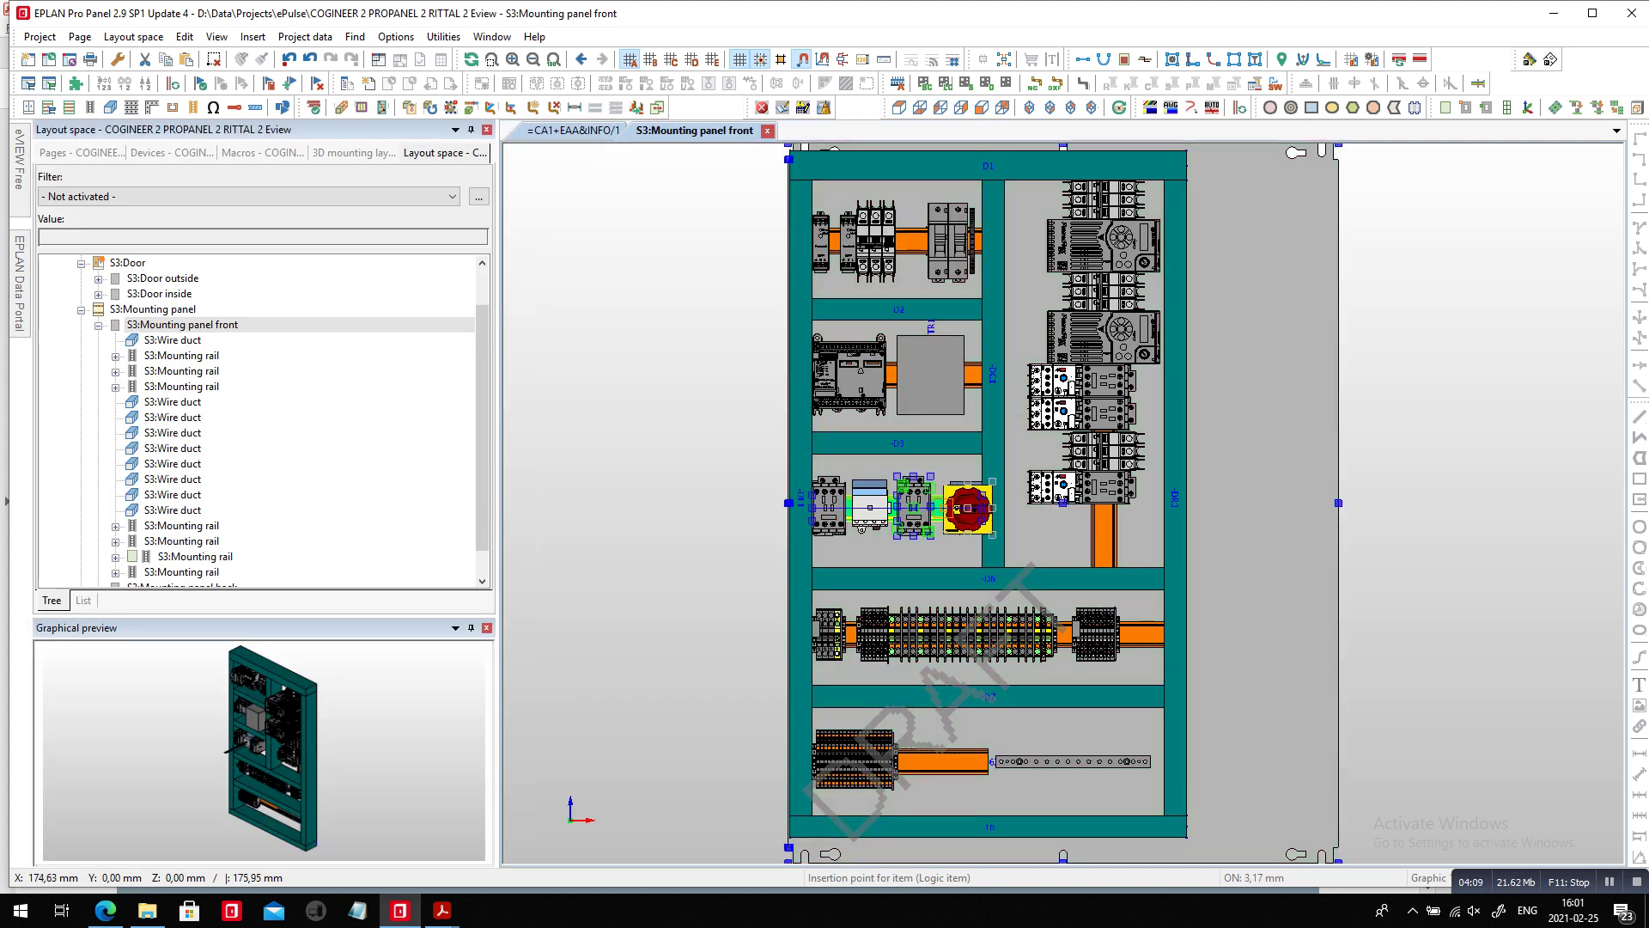
{"action": "scroll", "coordinate": [941, 509], "scroll_direction": "up", "scroll_amount": 3}
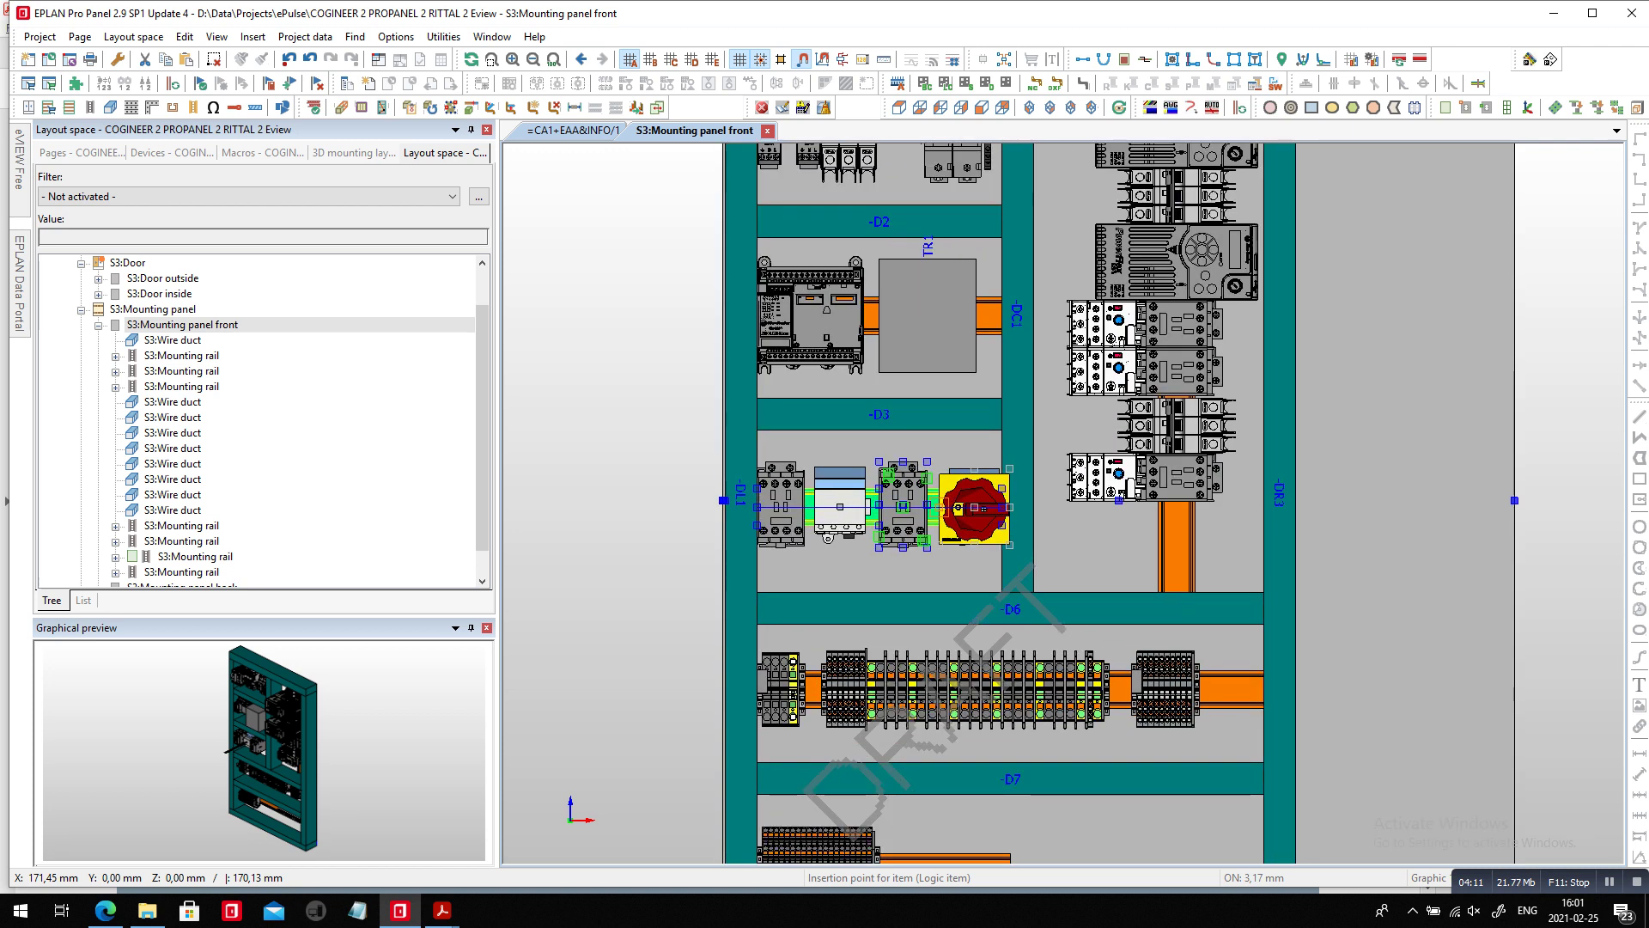
{"action": "scroll", "coordinate": [994, 508], "scroll_direction": "up", "scroll_amount": 1}
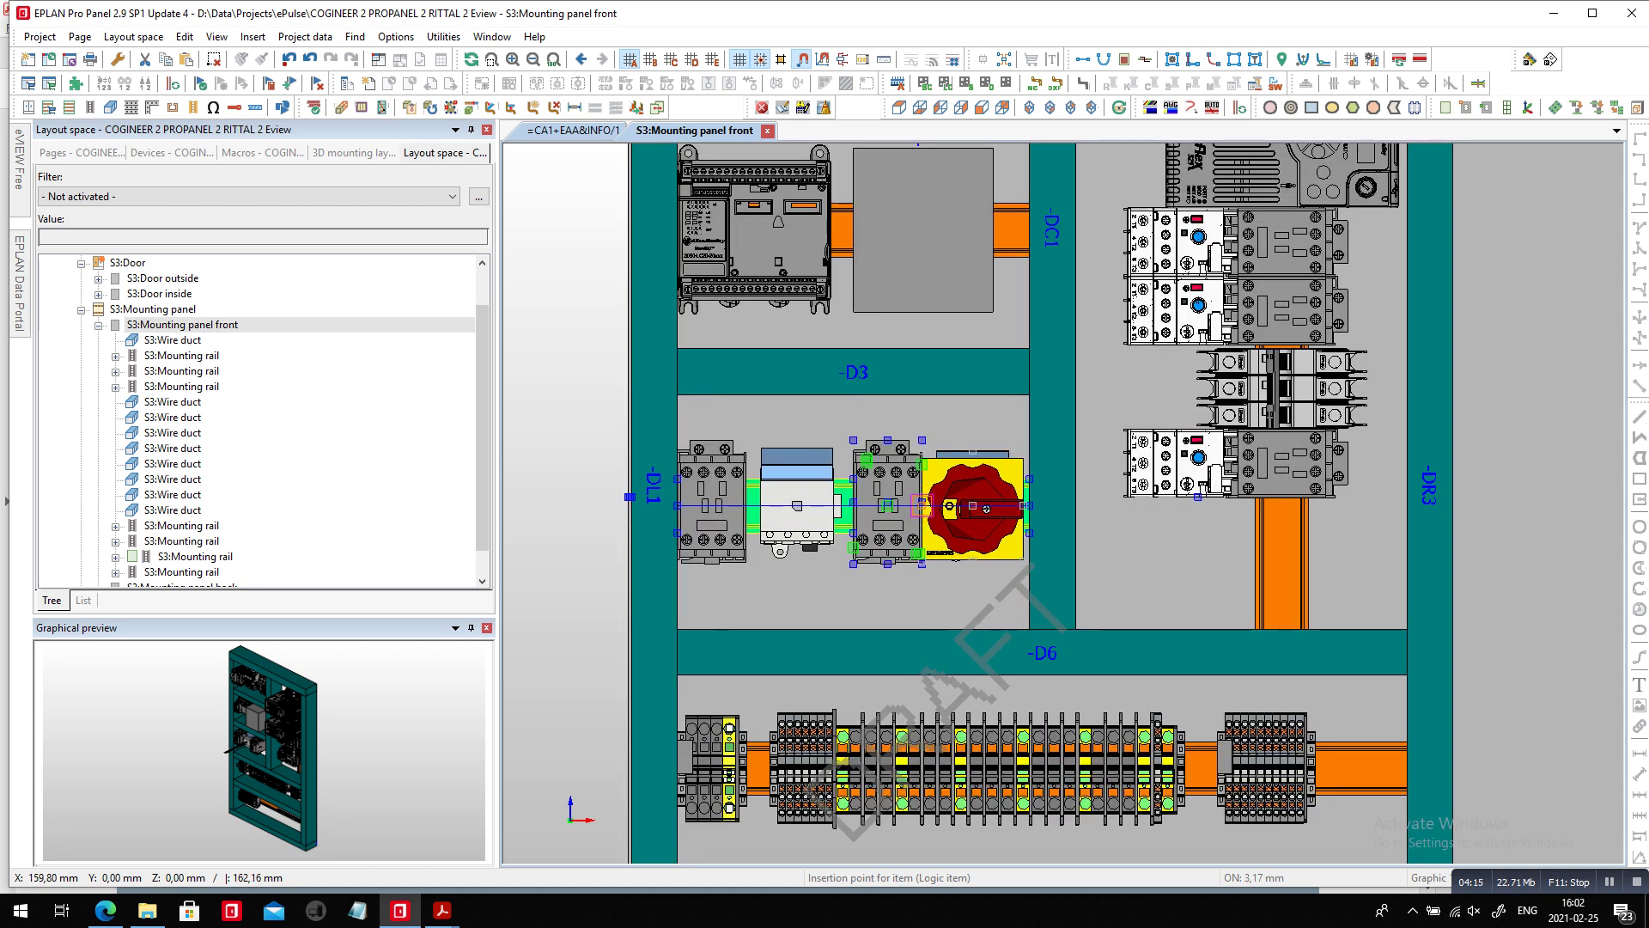
{"action": "left_click", "coordinate": [986, 509]}
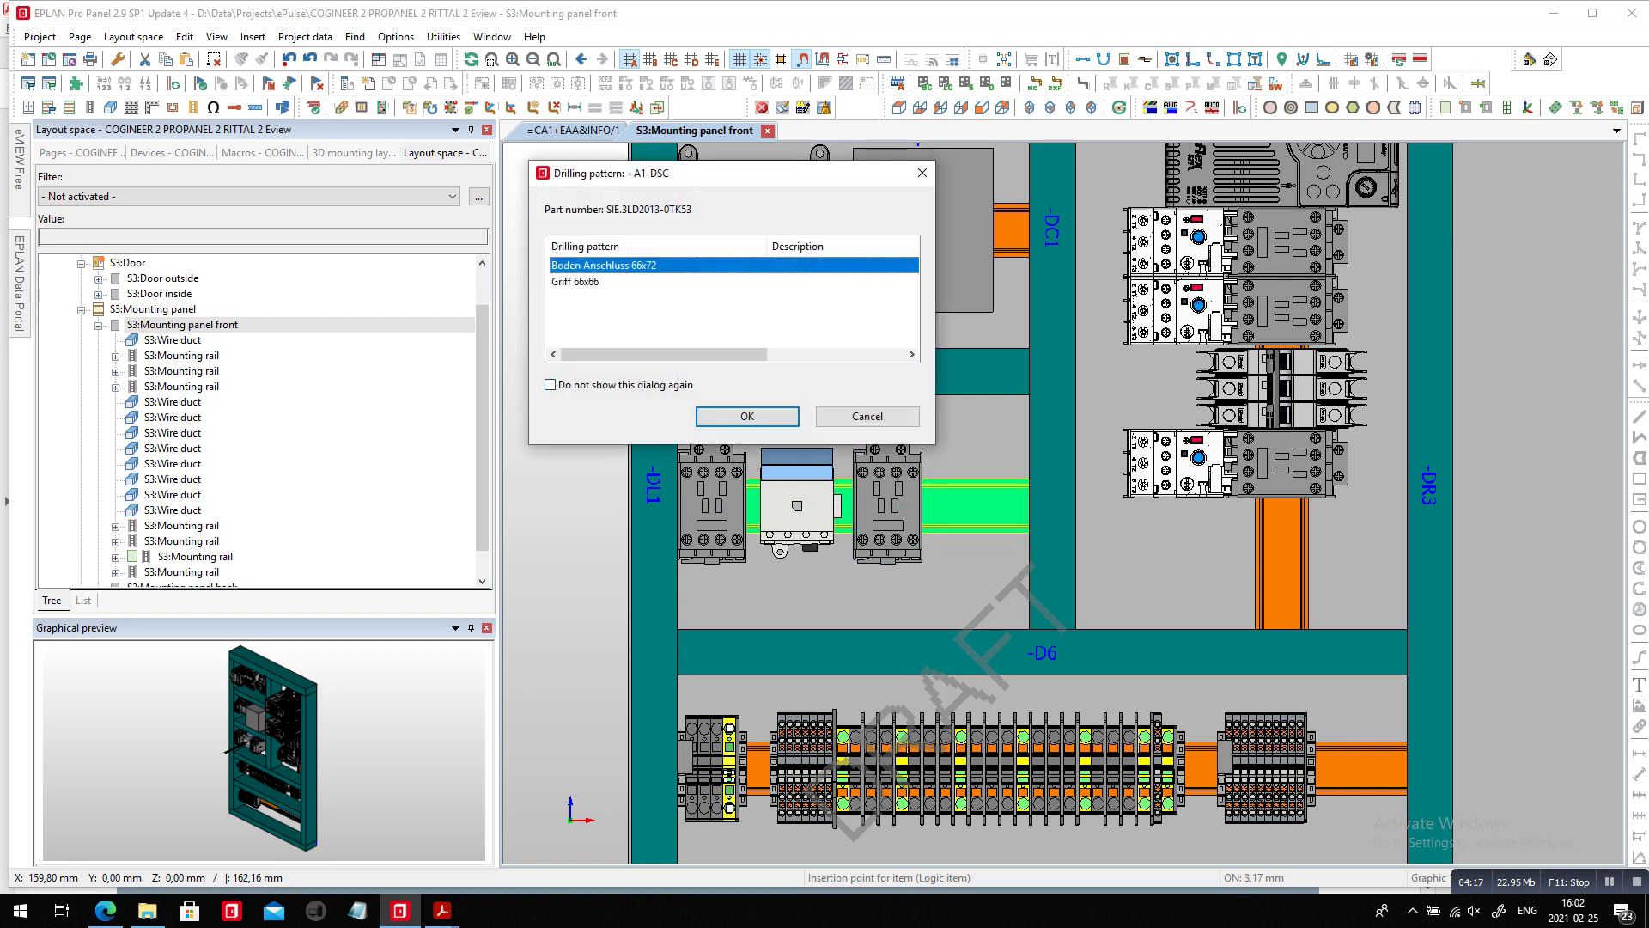
{"action": "key", "text": "Return"}
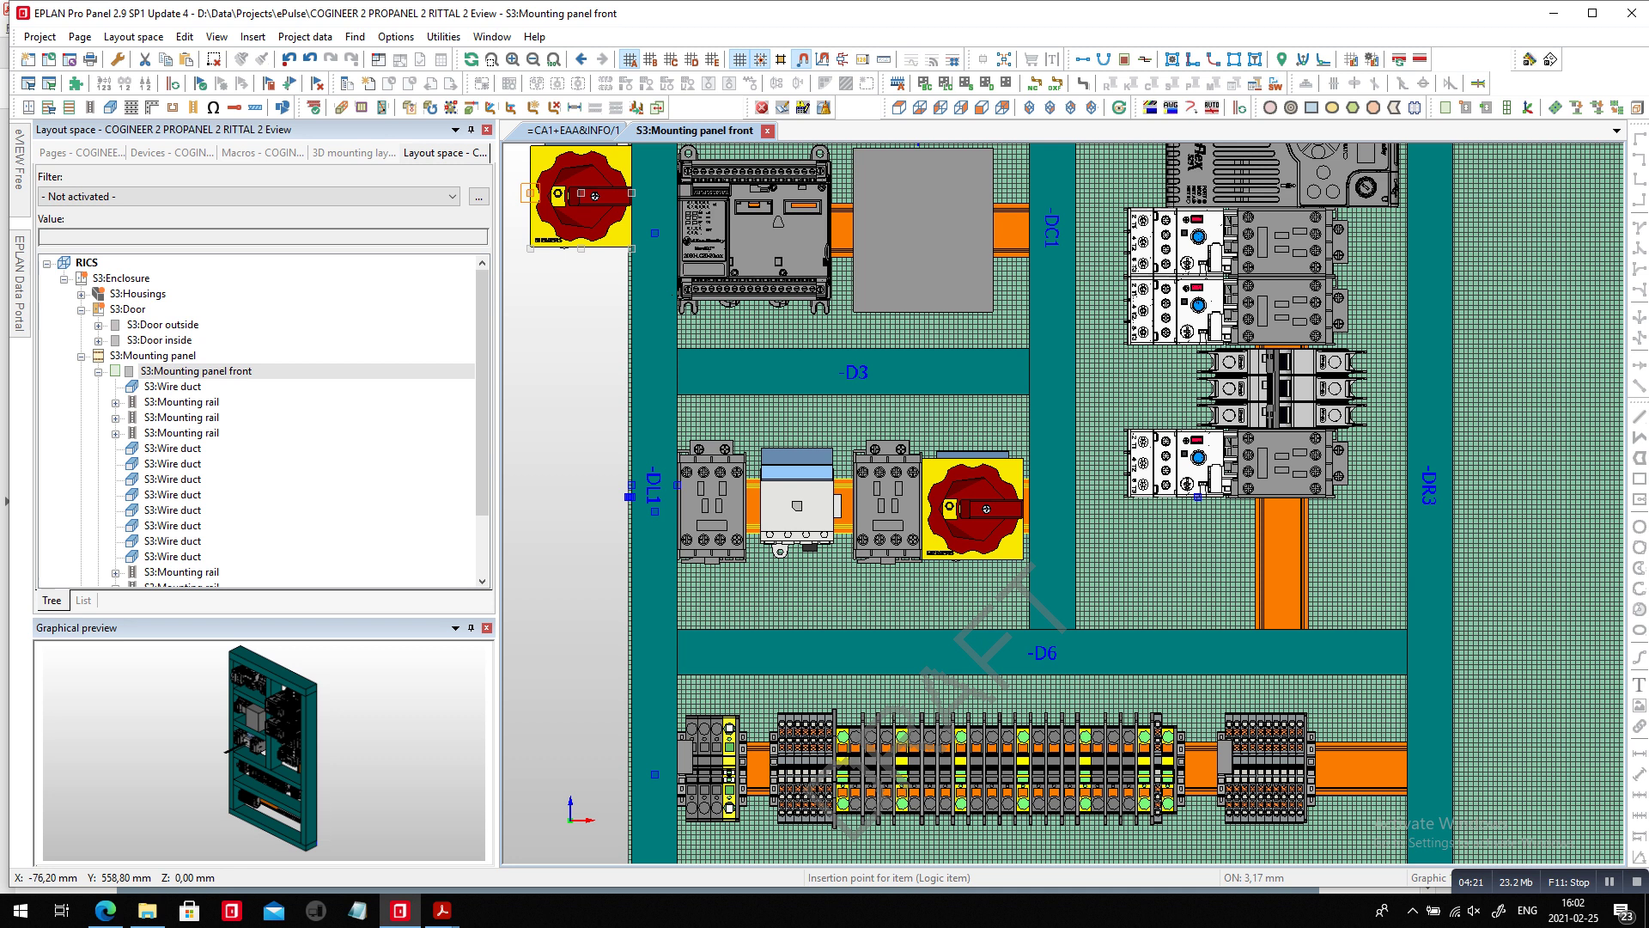
Display the complete S3 enclosure and rotate it to examine how the rotary switches reach the door.
{"action": "double_click", "coordinate": [121, 279]}
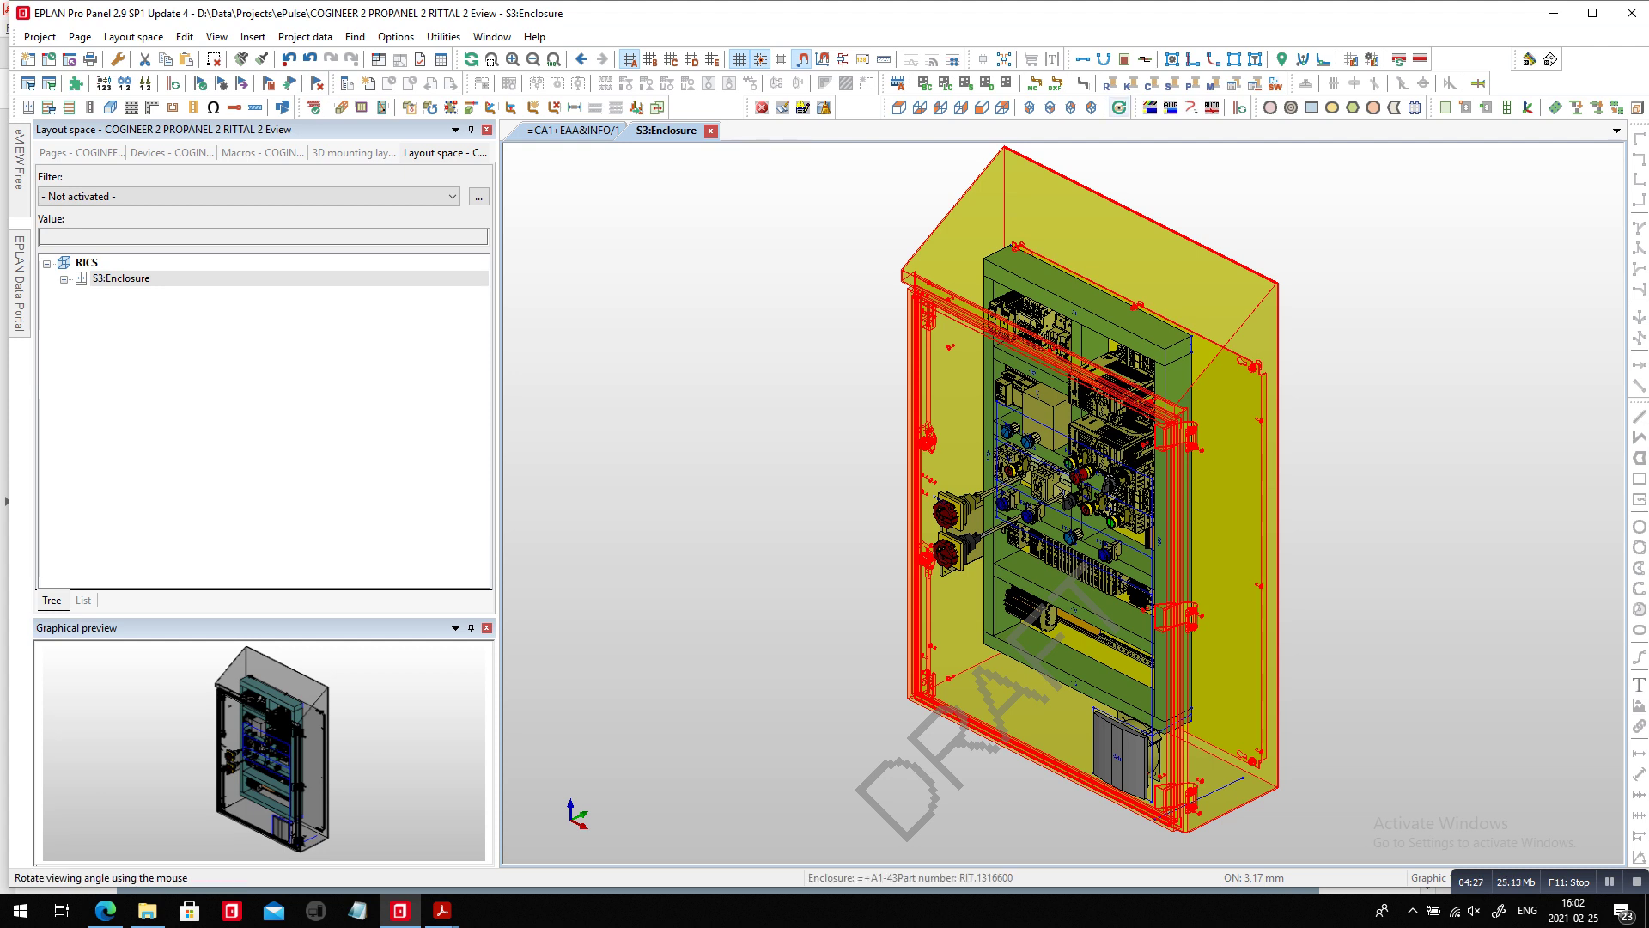
{"action": "left_click_drag", "start_coordinate": [1128, 692], "coordinate": [1219, 695]}
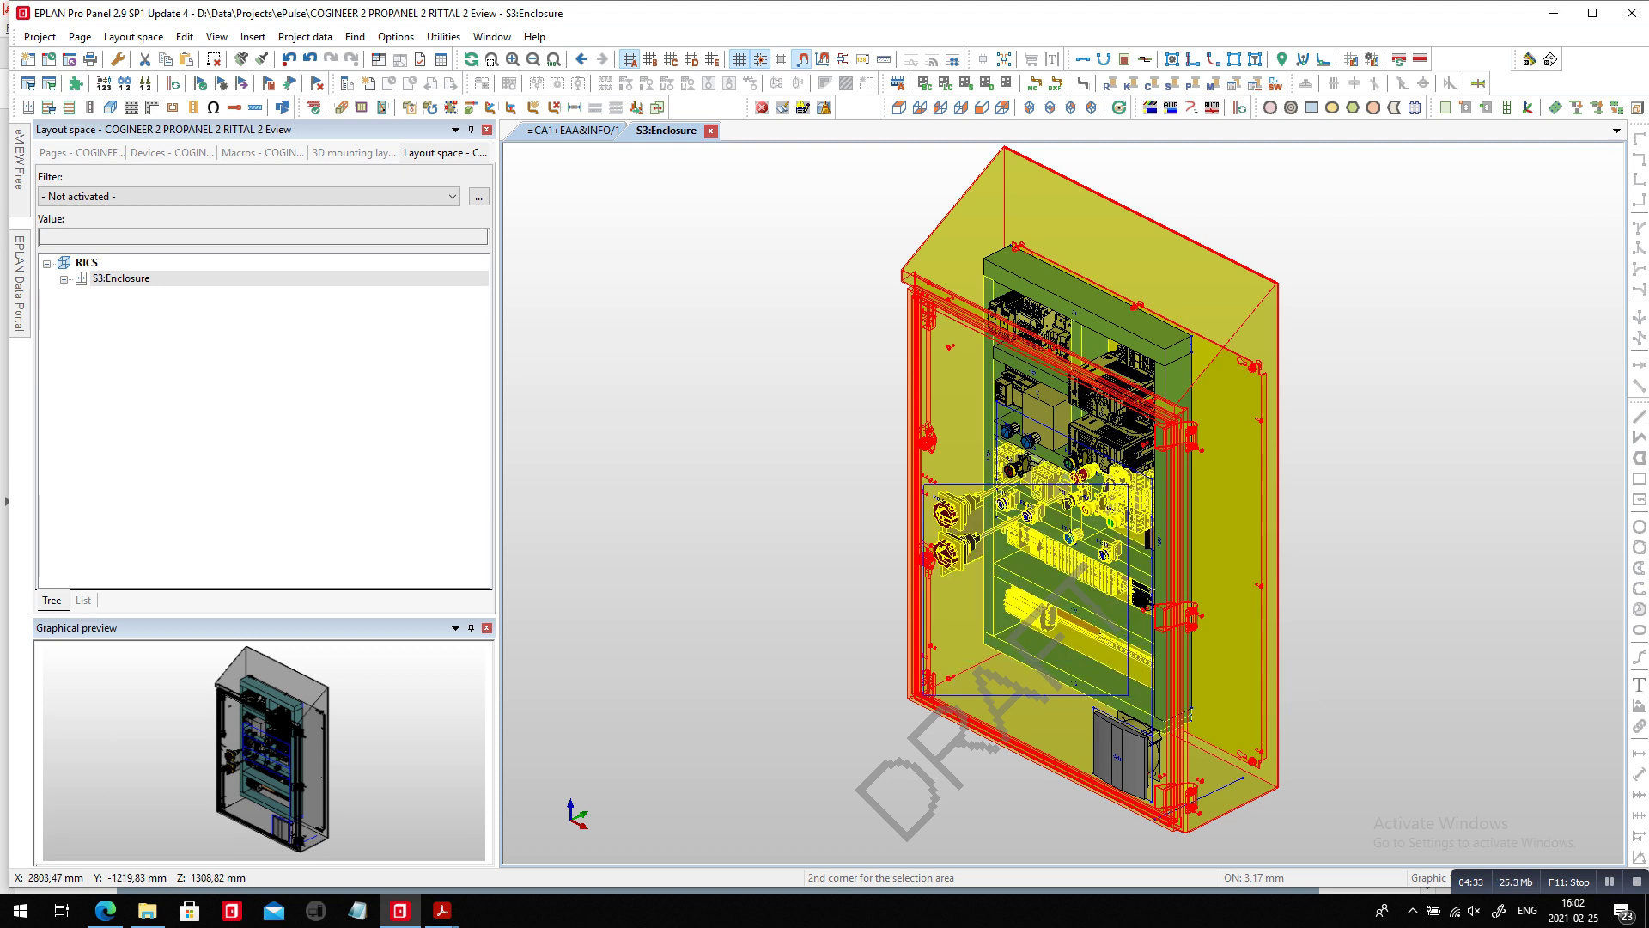
{"action": "left_click_drag", "start_coordinate": [923, 484], "coordinate": [924, 483]}
{"action": "key", "text": "Escape"}
{"action": "left_click", "coordinate": [1119, 107]}
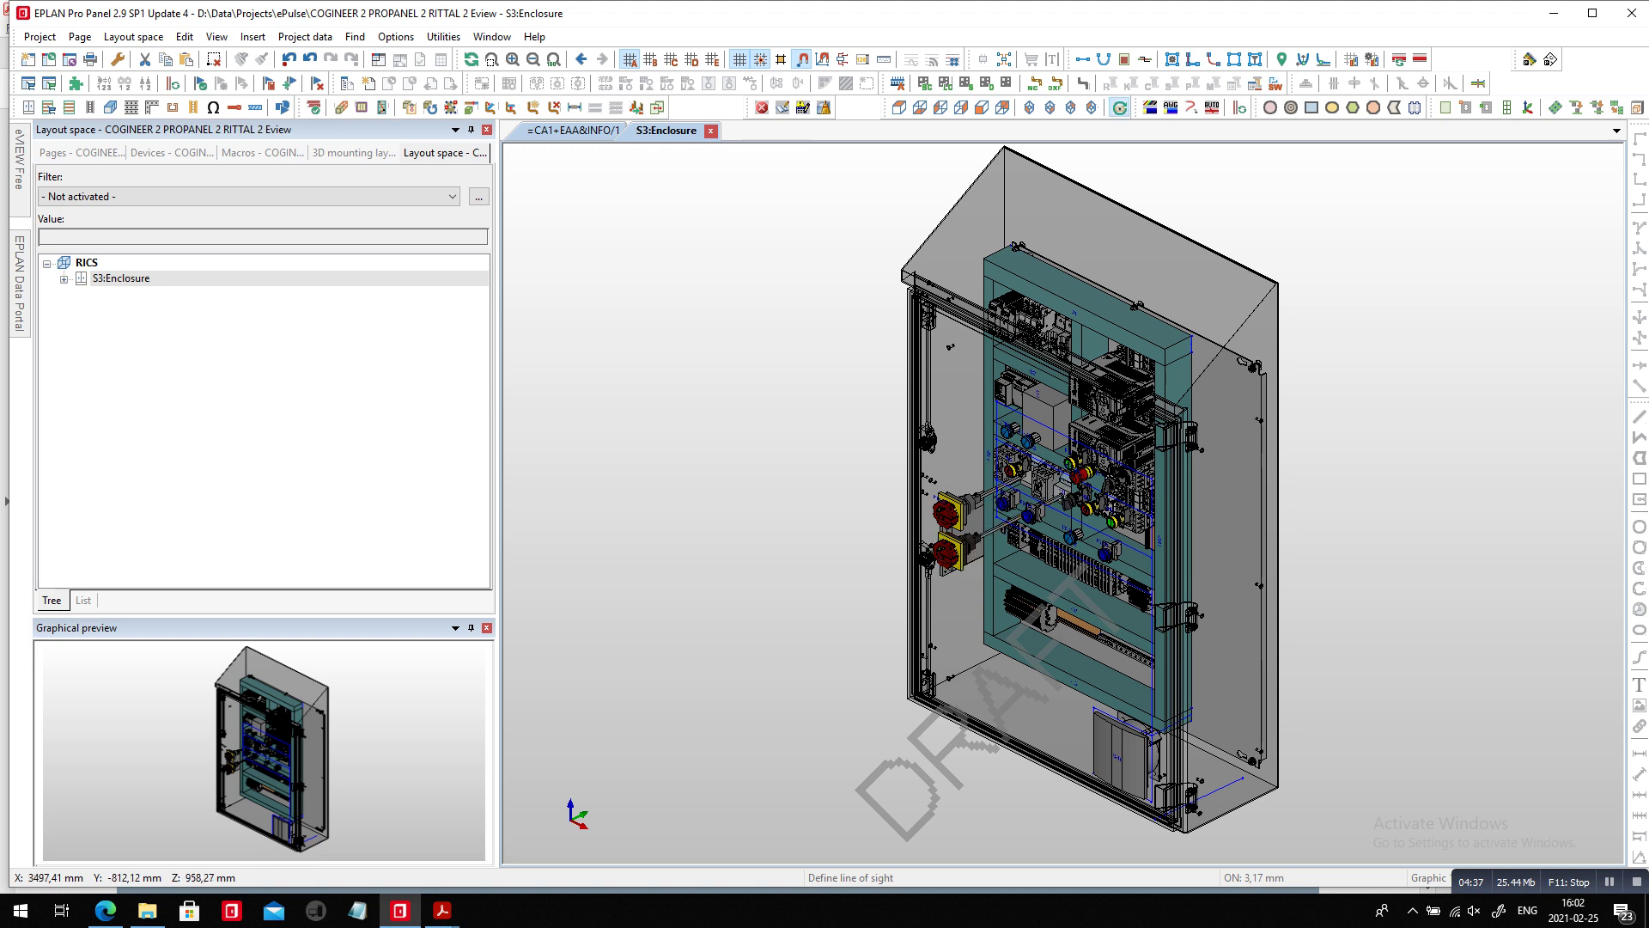
{"action": "left_click_drag", "start_coordinate": [988, 498], "coordinate": [1323, 511]}
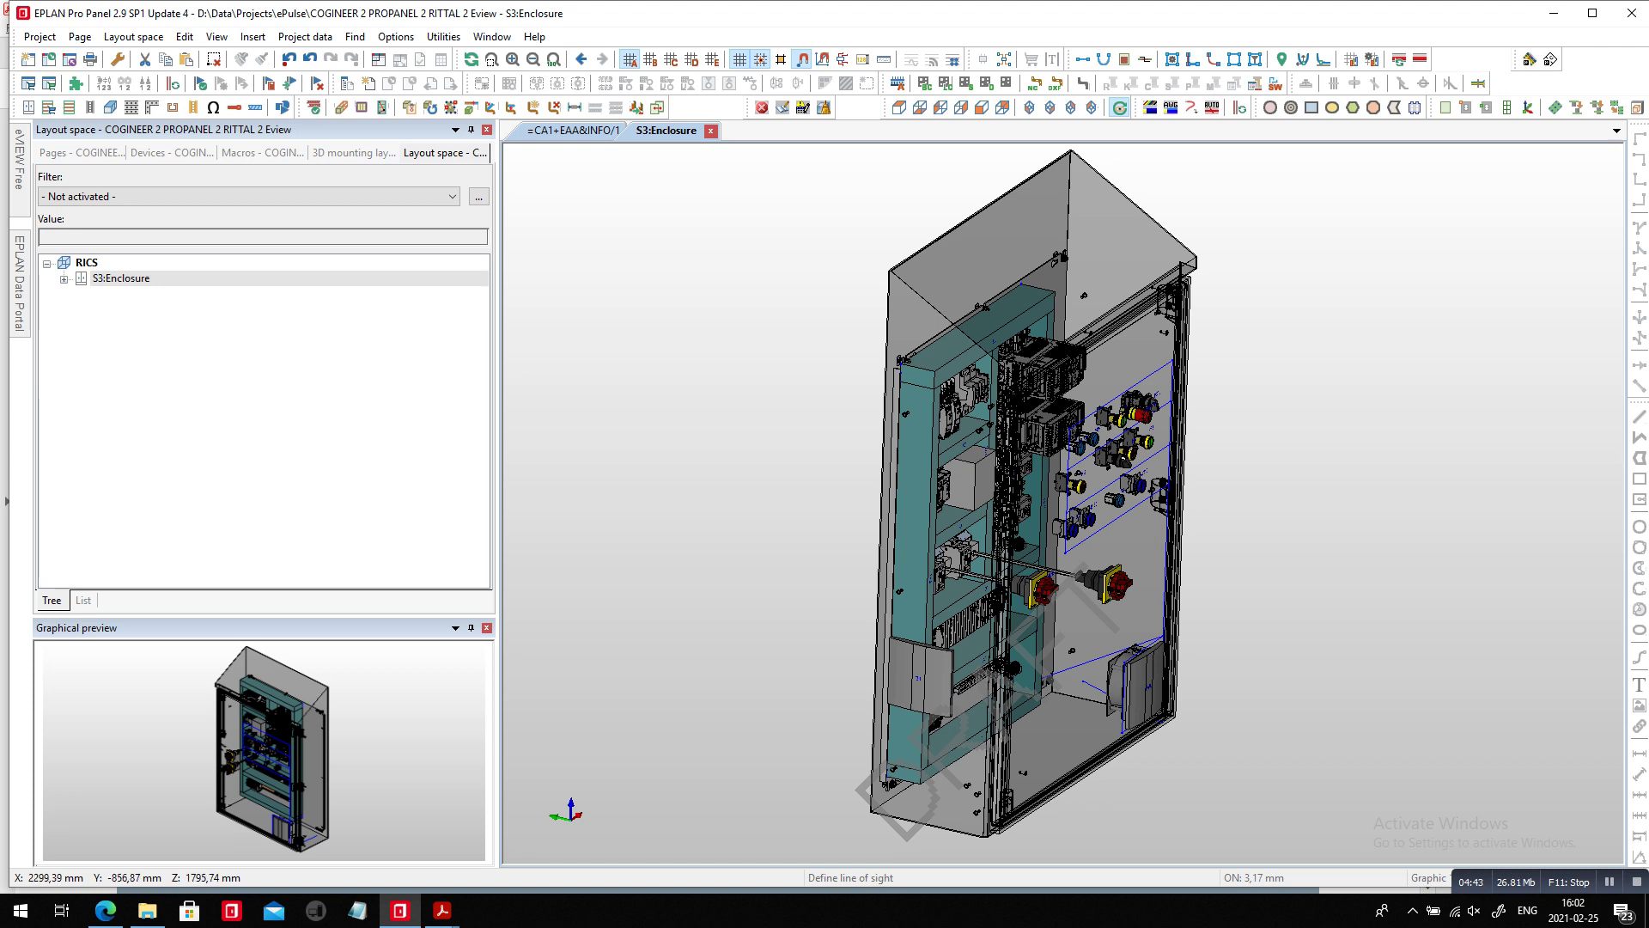
{"action": "left_click", "coordinate": [1120, 108]}
Open the project Macro Project EPLAN CA mm 2020 E, updating its master data and working temporarily in the entire project.
{"action": "left_click", "coordinate": [82, 153]}
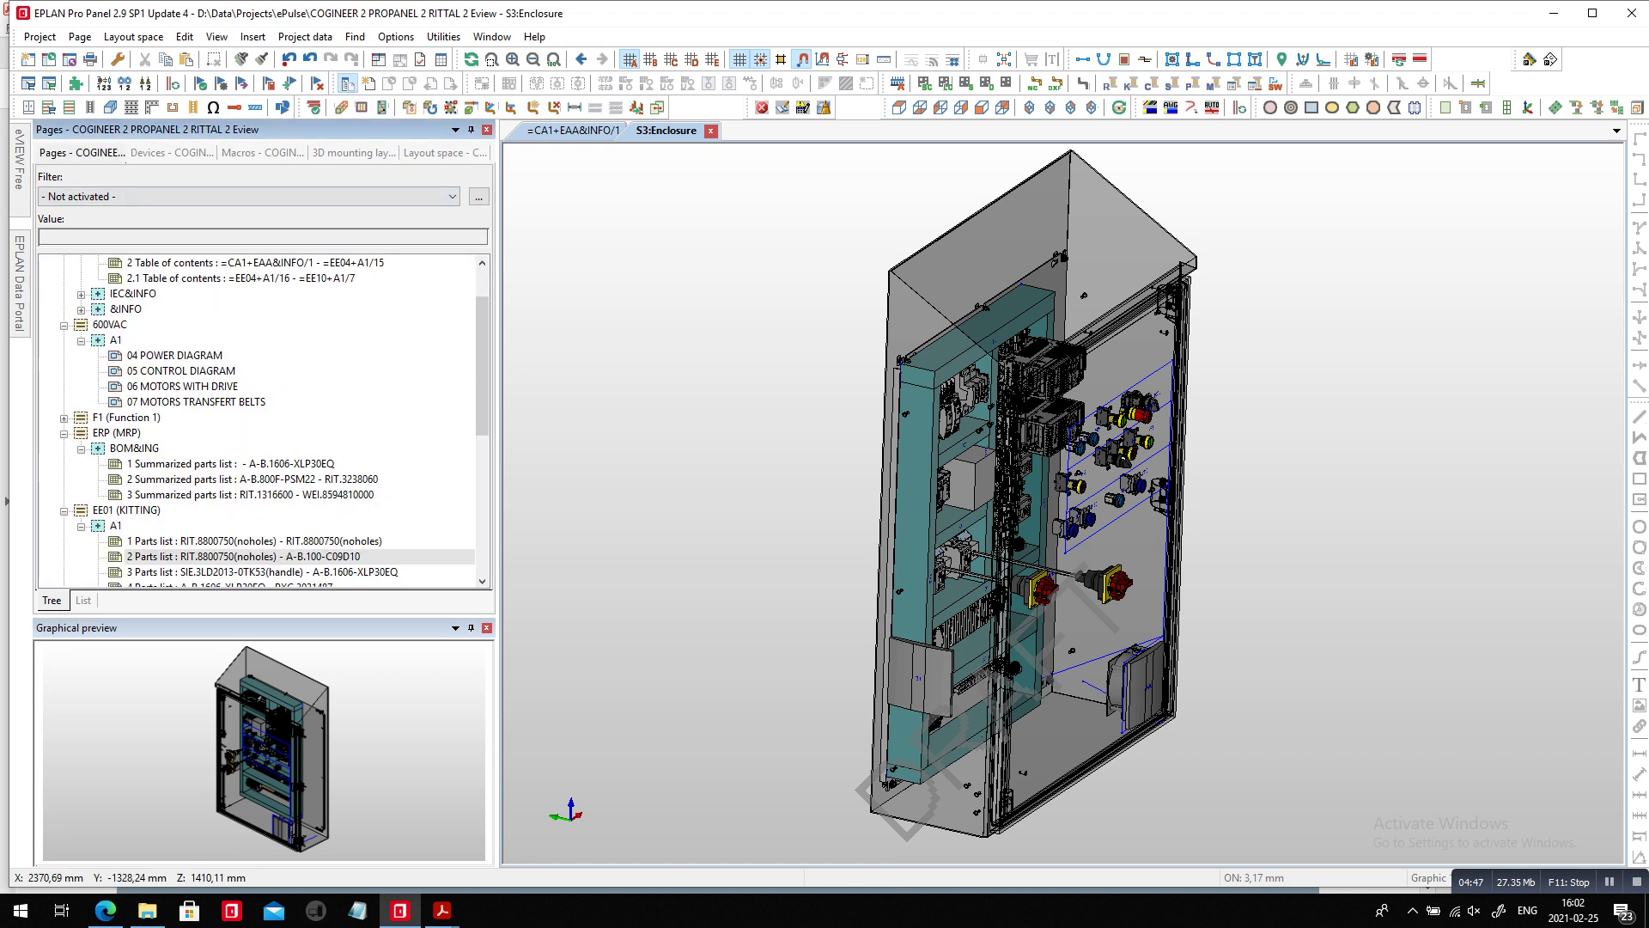
{"action": "key", "text": "Home"}
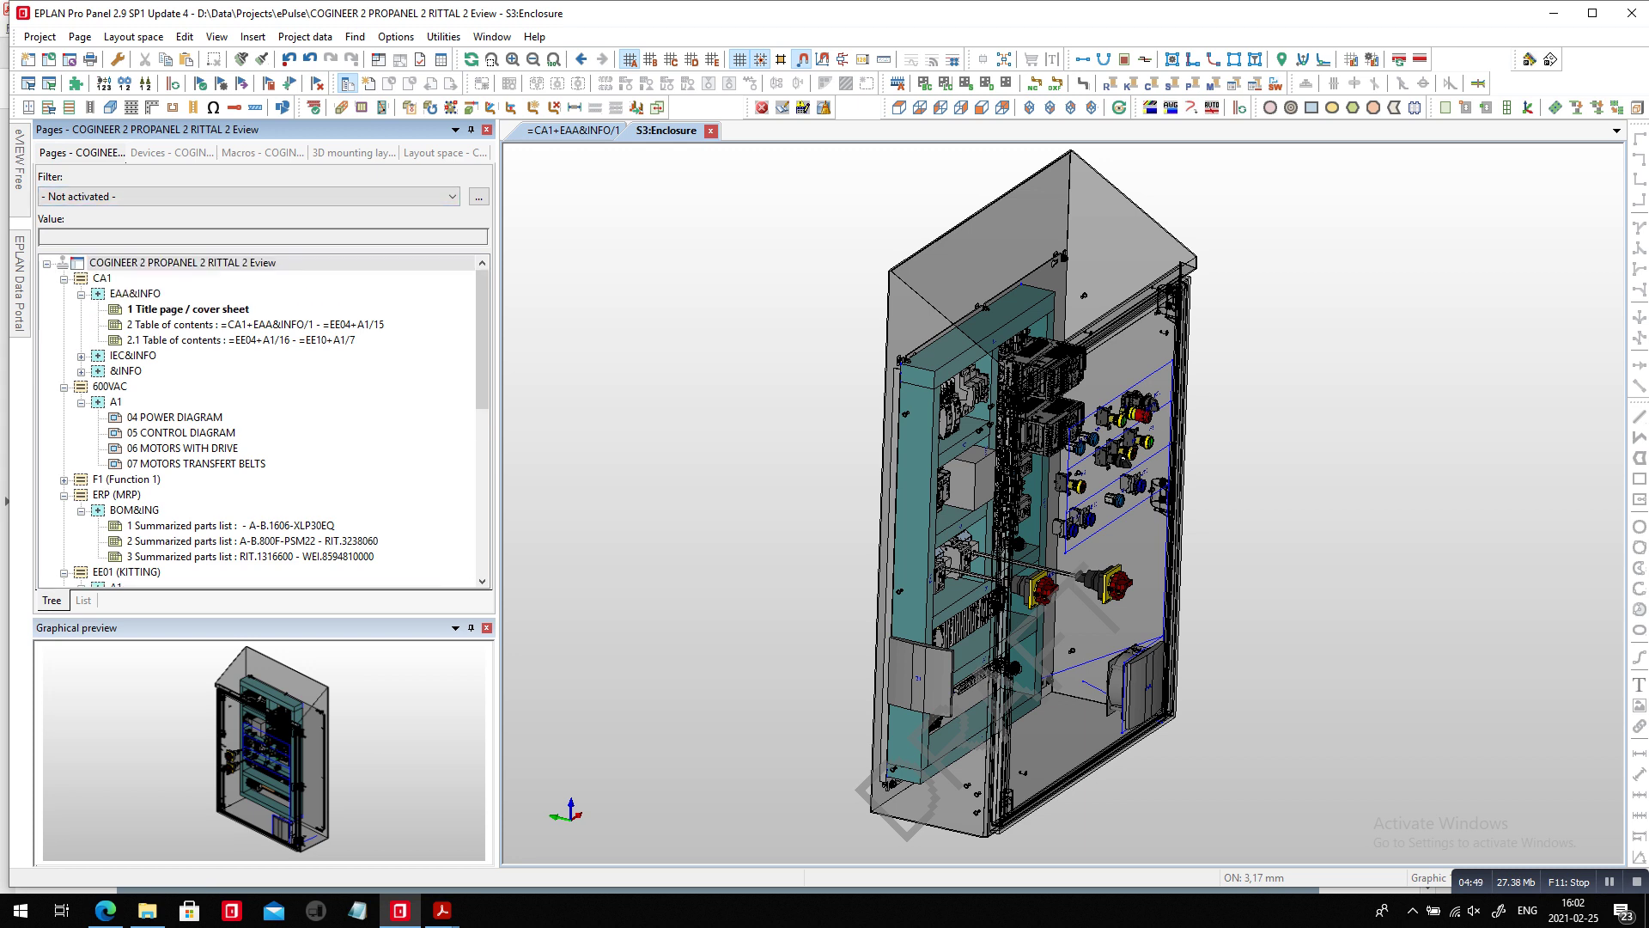
{"action": "left_click", "coordinate": [47, 263]}
{"action": "left_click", "coordinate": [39, 37]}
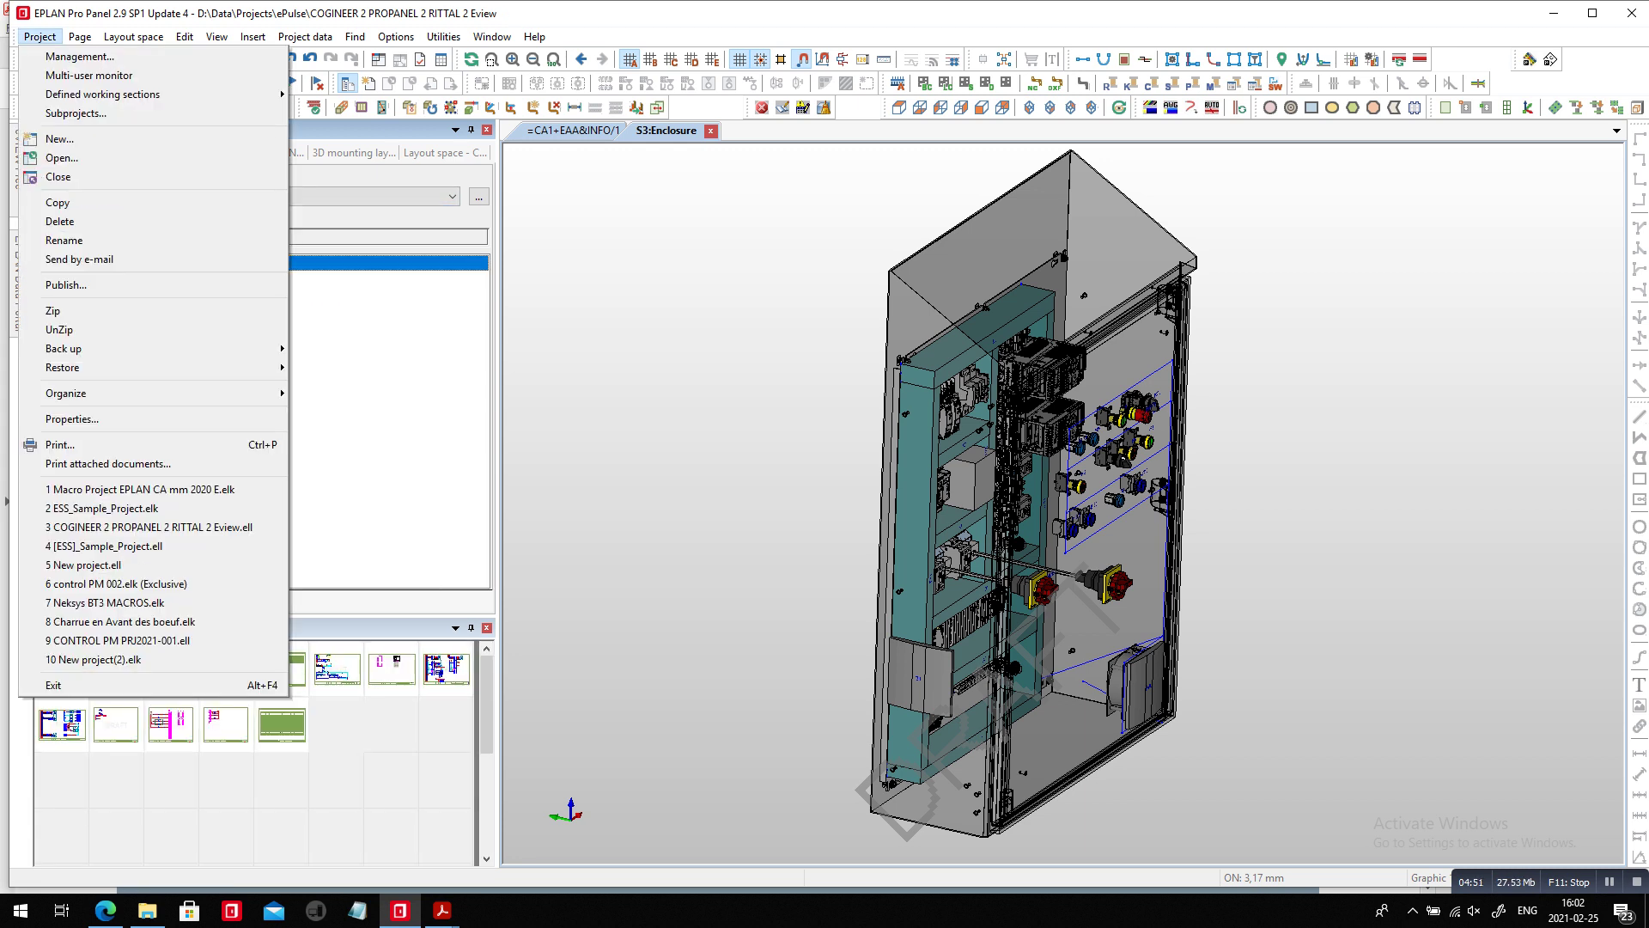
{"action": "left_click", "coordinate": [140, 490]}
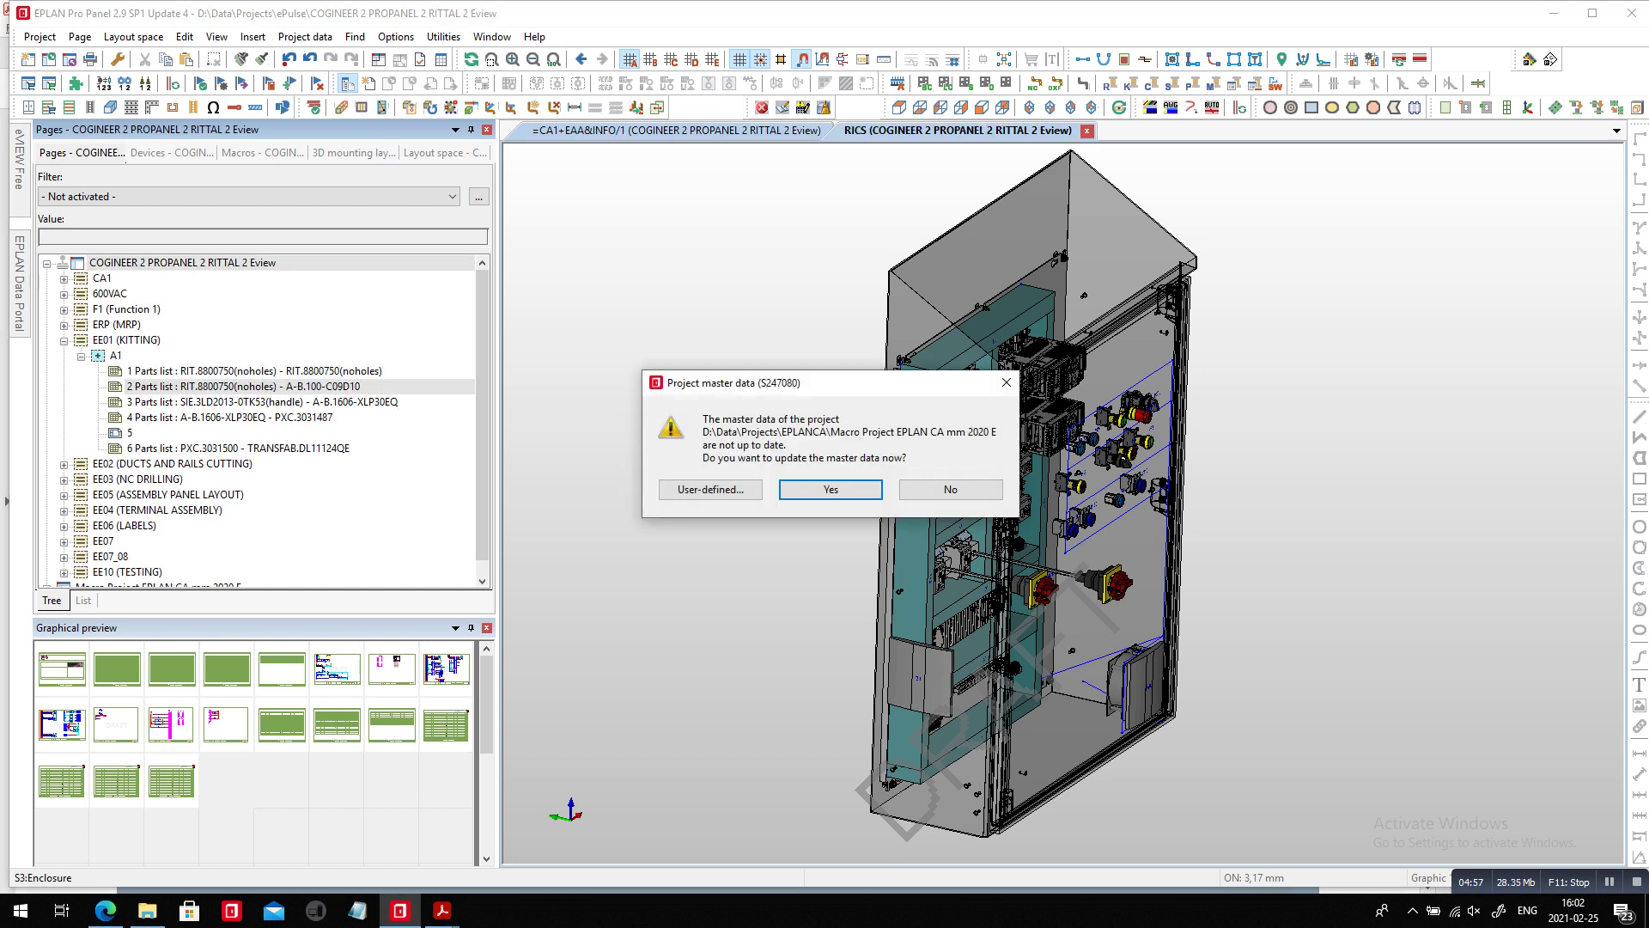
{"action": "key", "text": "Return"}
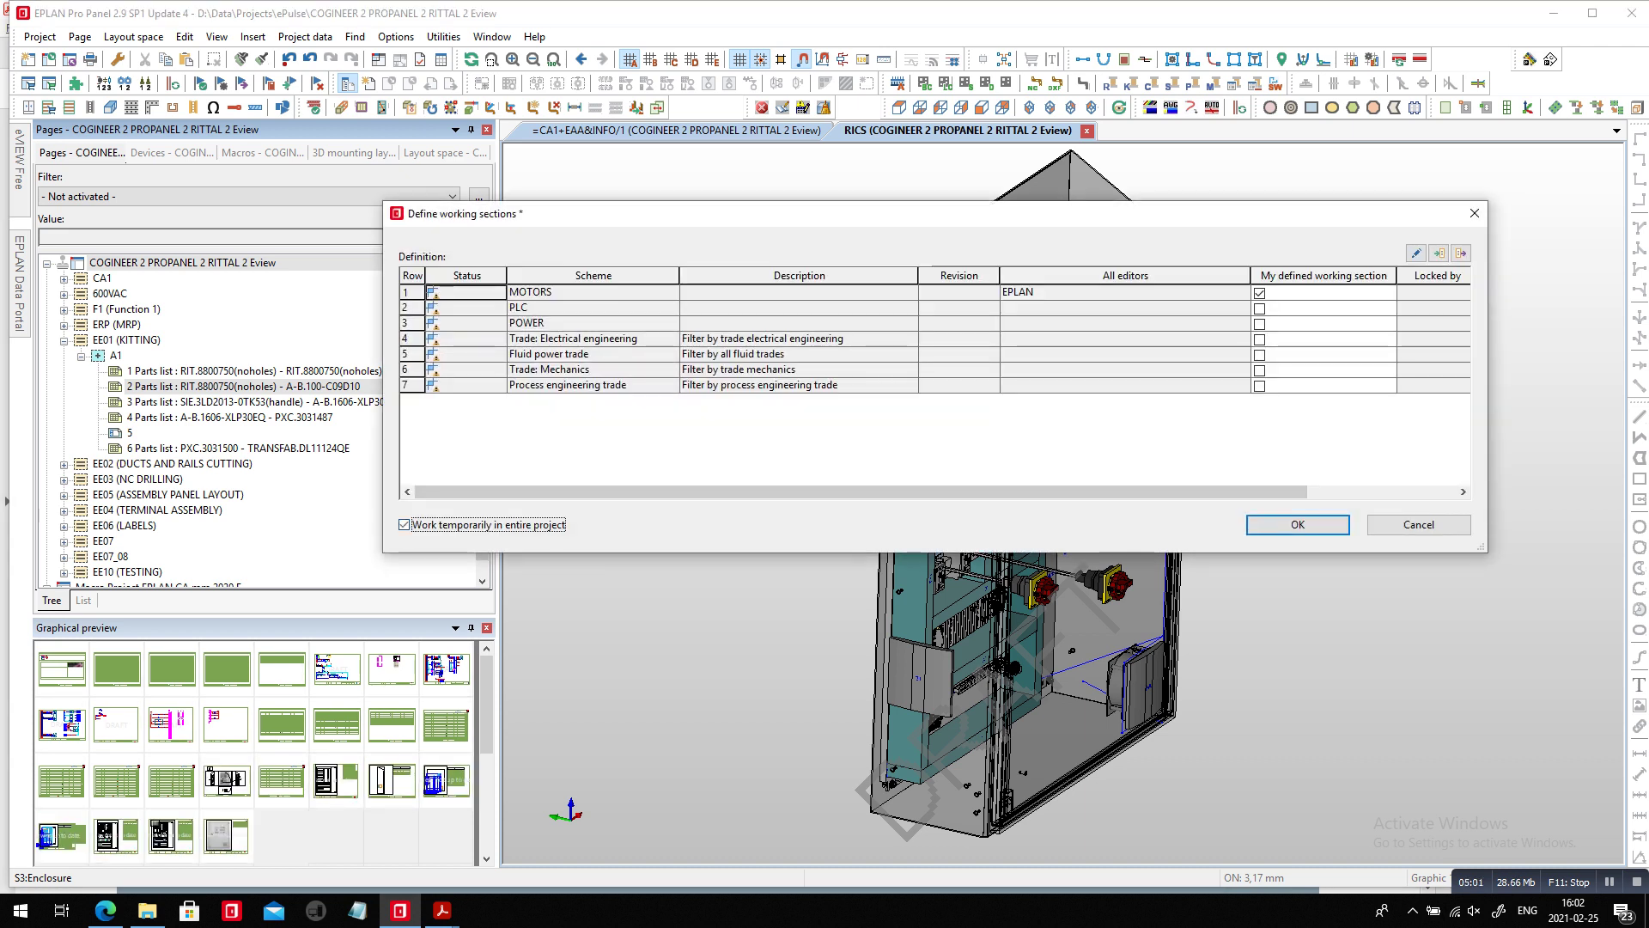
{"action": "key", "text": "space"}
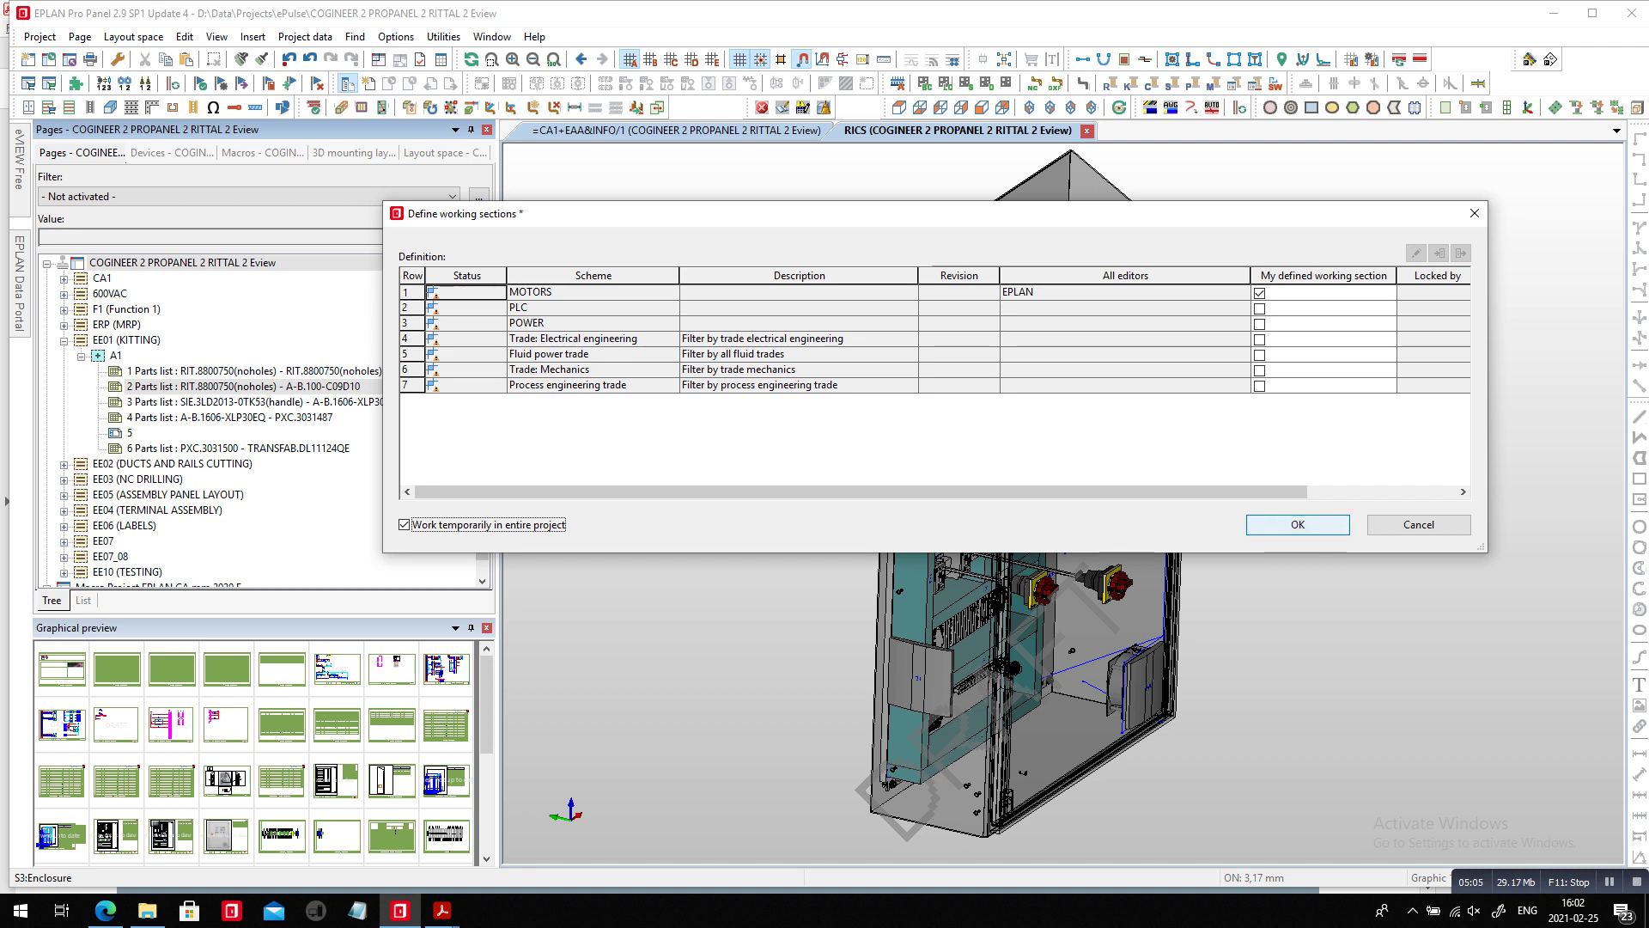
{"action": "key", "text": "Return"}
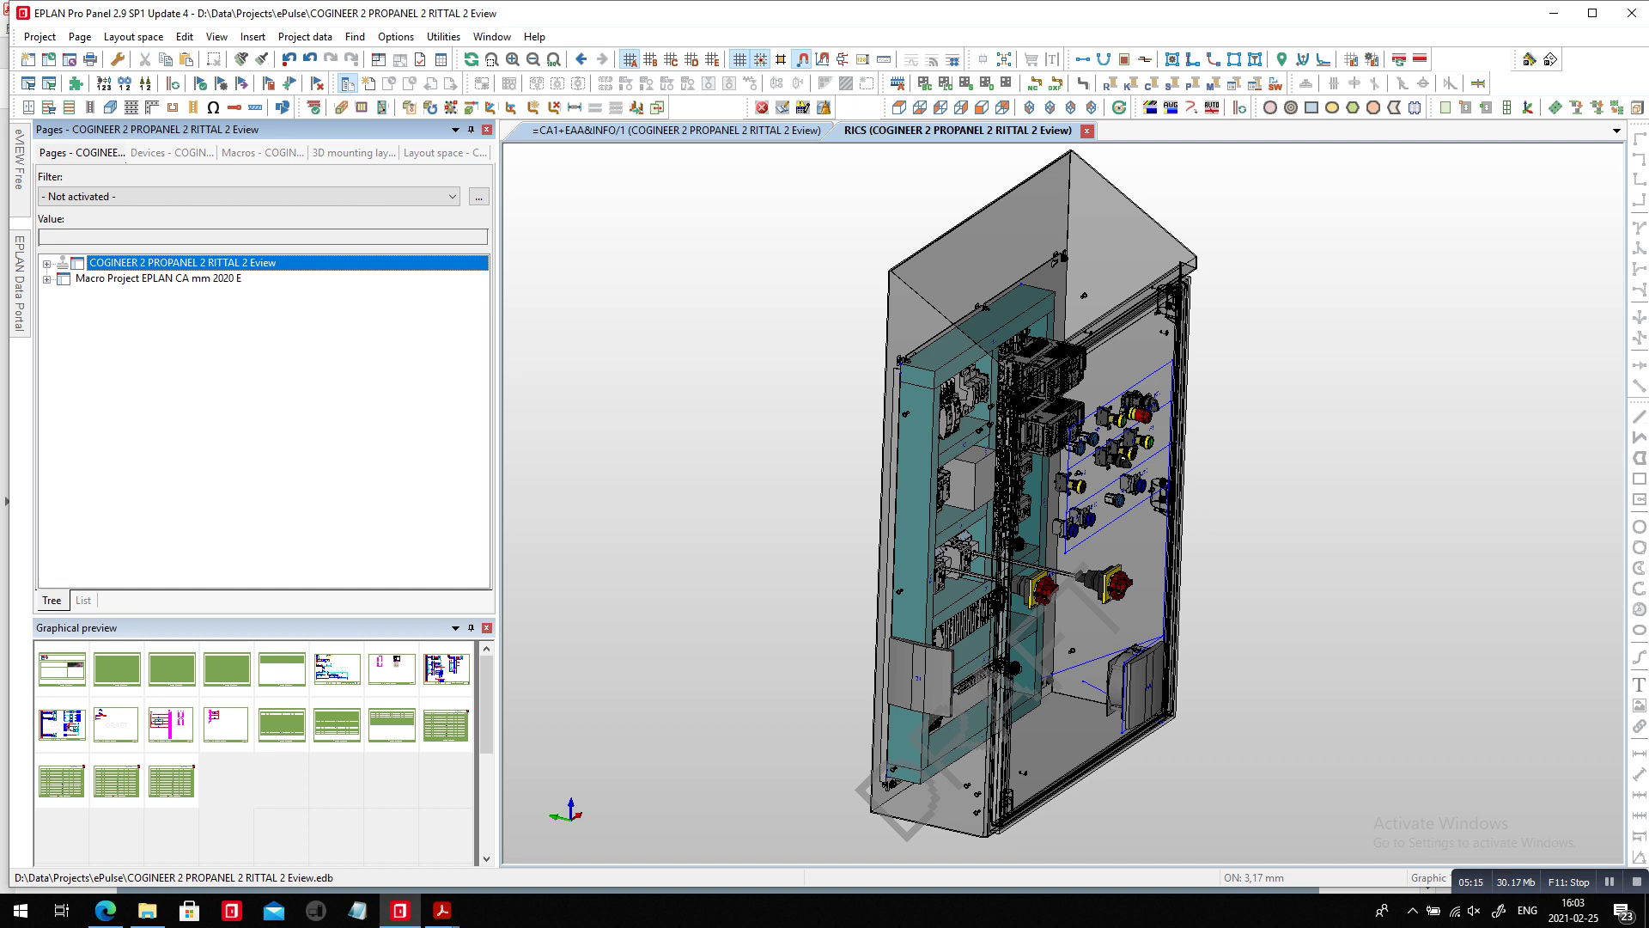
Open the sie.3ld2013 layout space of the macro project to show the complete switch in 3D.
{"action": "left_click", "coordinate": [444, 153]}
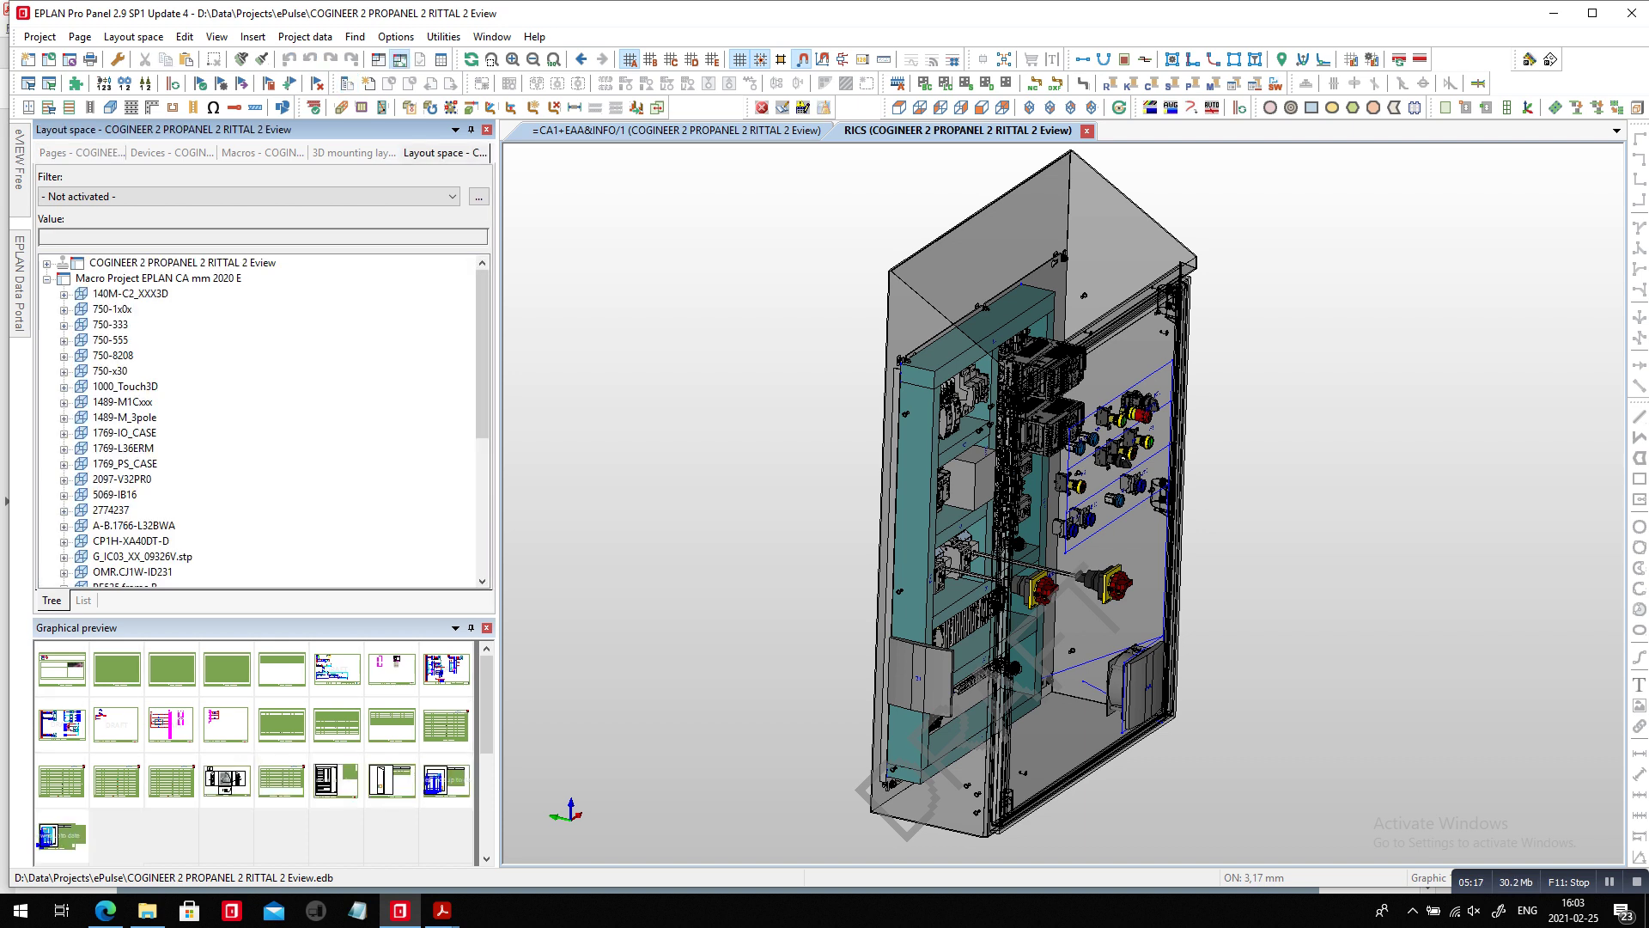
{"action": "scroll", "coordinate": [263, 421], "scroll_direction": "down", "scroll_amount": 2}
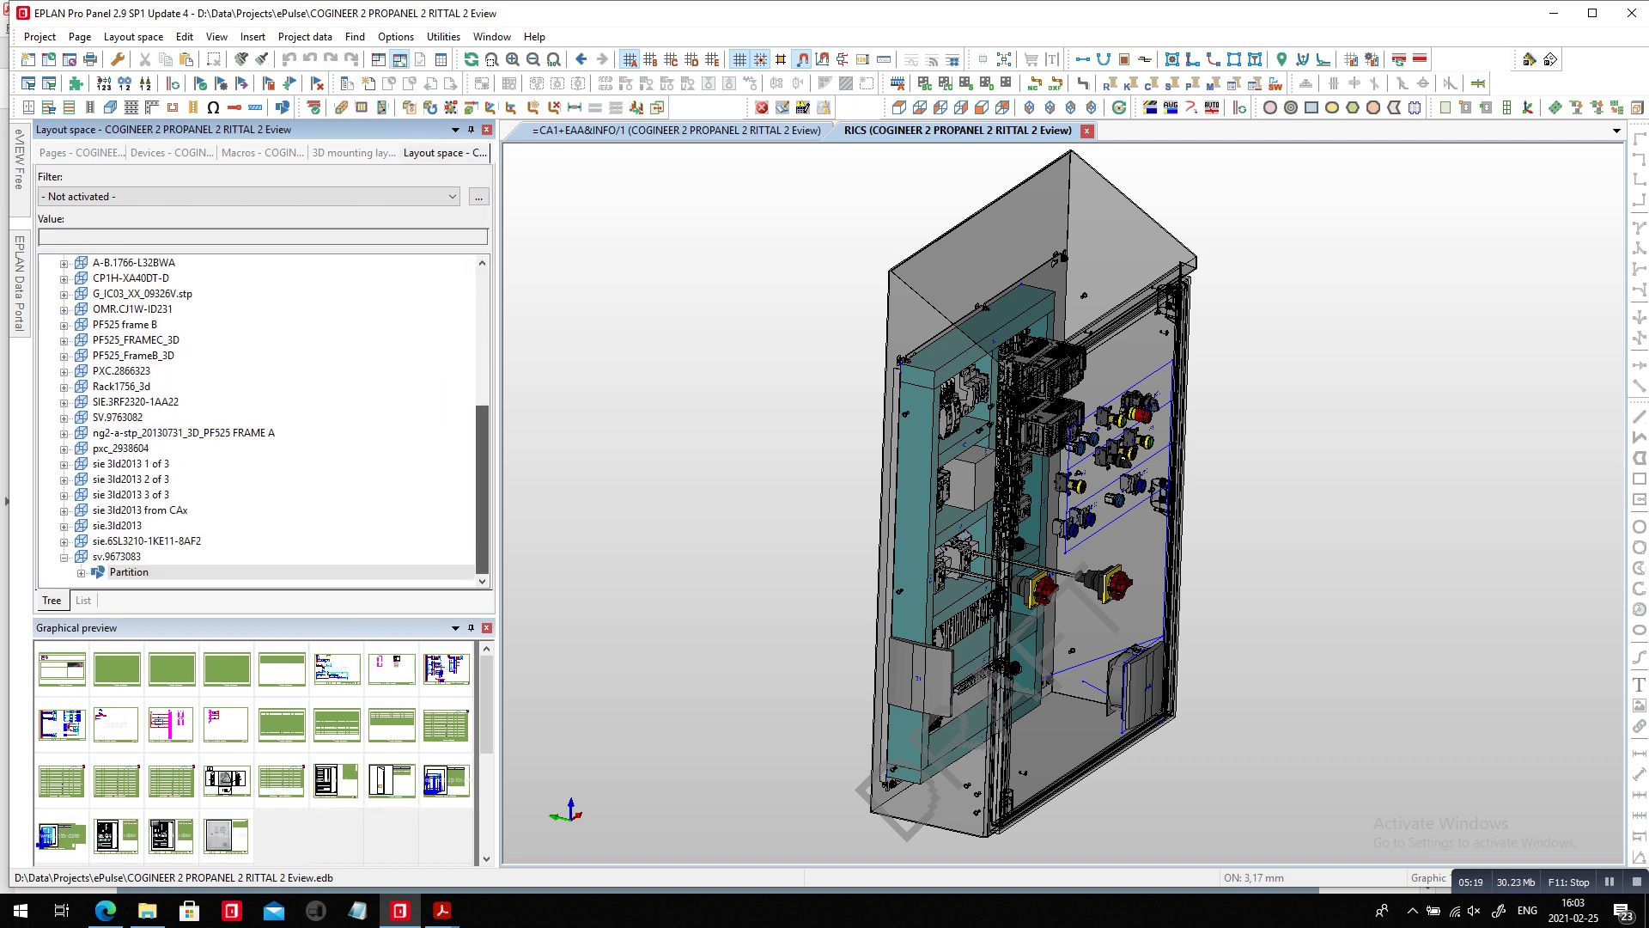
{"action": "left_click", "coordinate": [118, 525]}
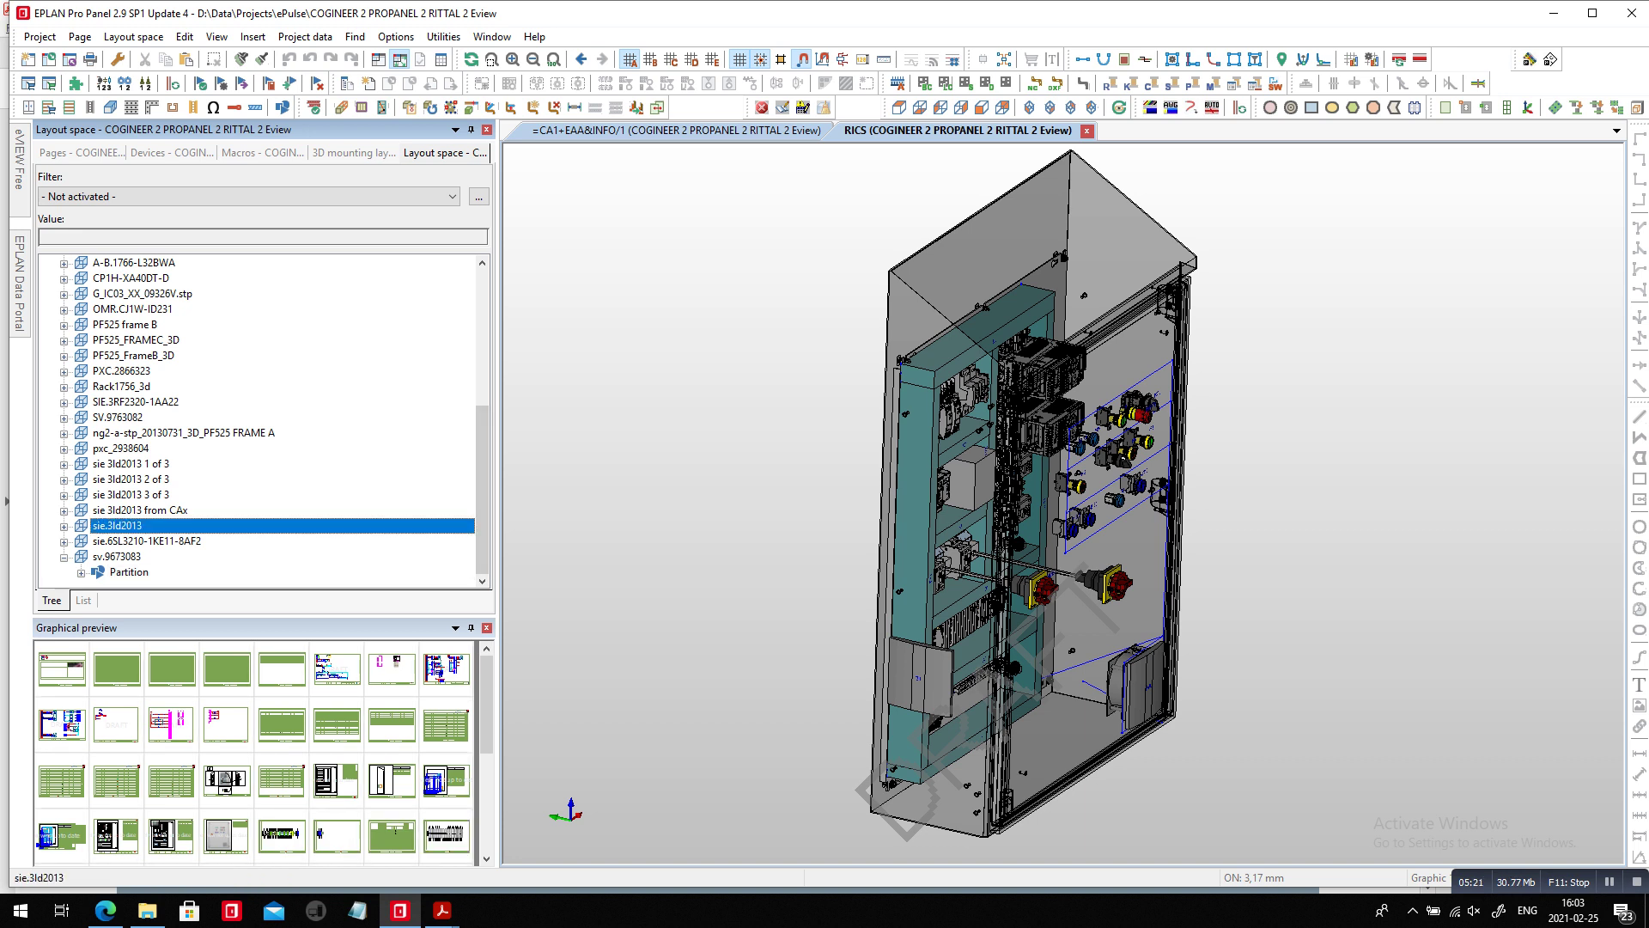
{"action": "double_click", "coordinate": [263, 751]}
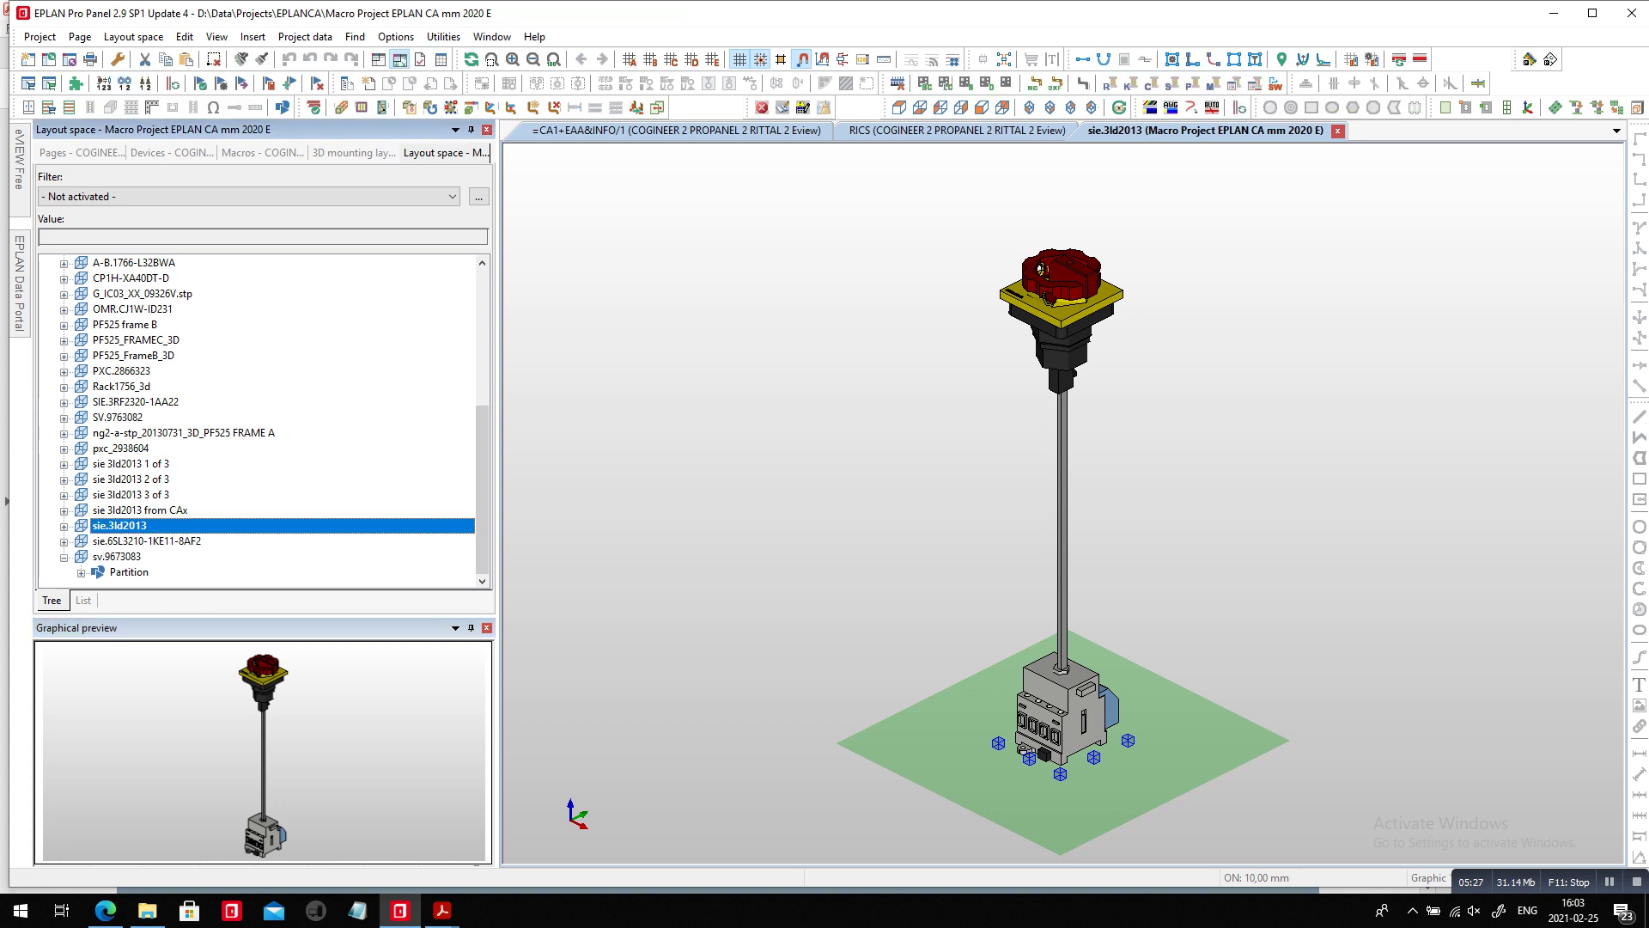
Expand the sie.3ld2013 layout space and preview the sie 3ld2013 from CAx layout space.
{"action": "key", "text": "Right"}
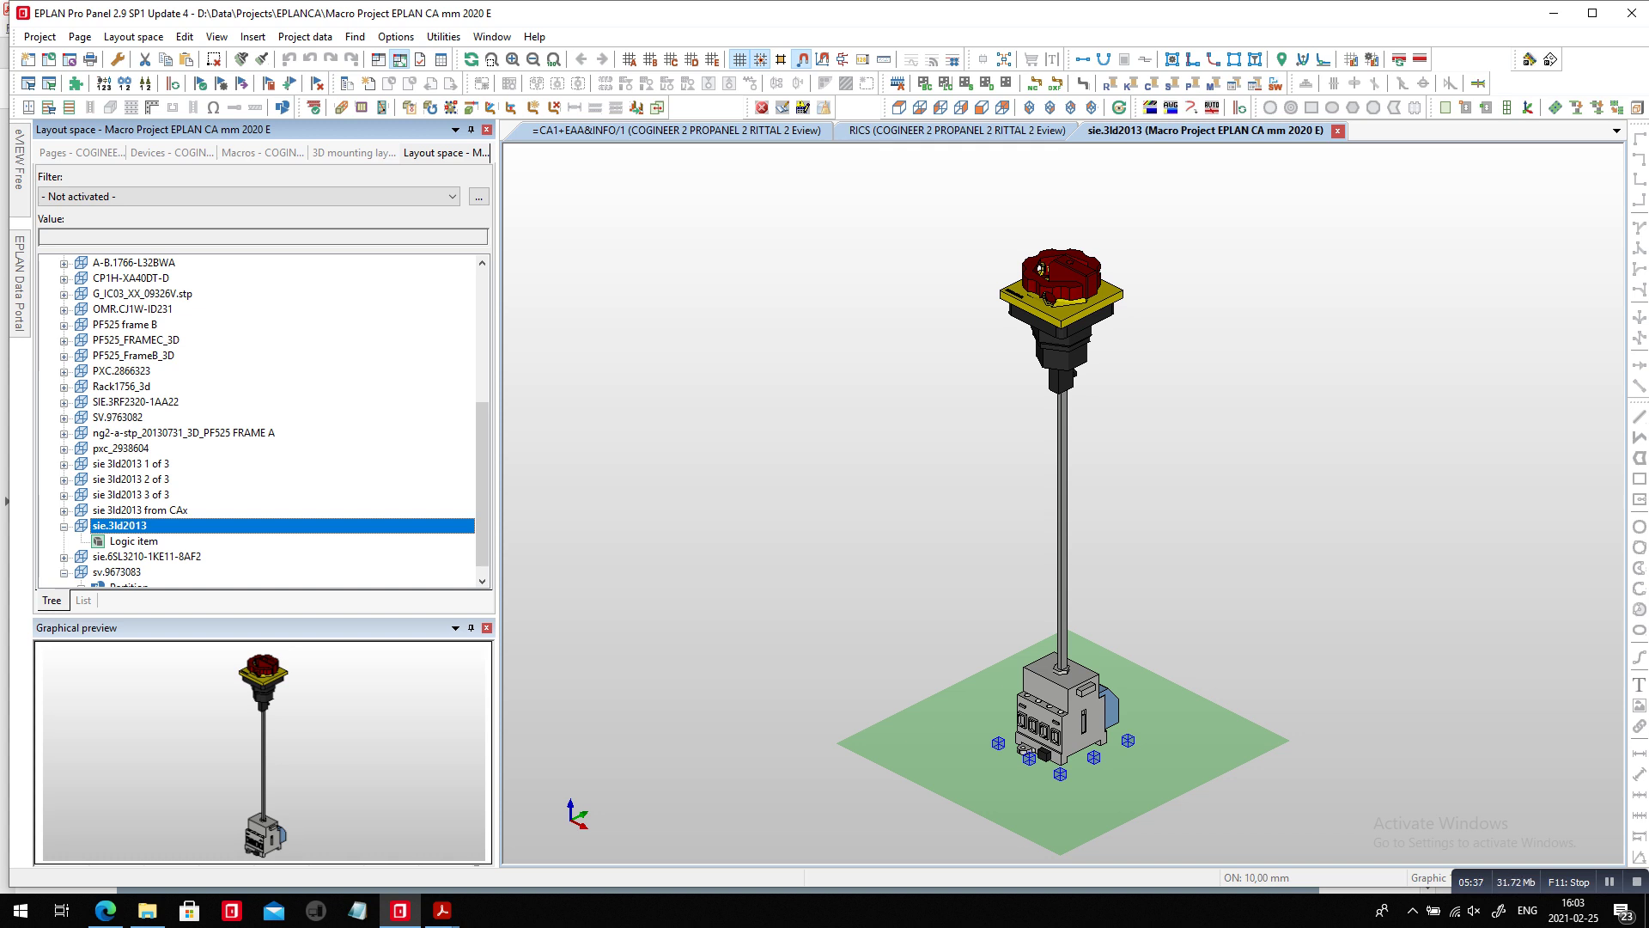
{"action": "left_click", "coordinate": [140, 510]}
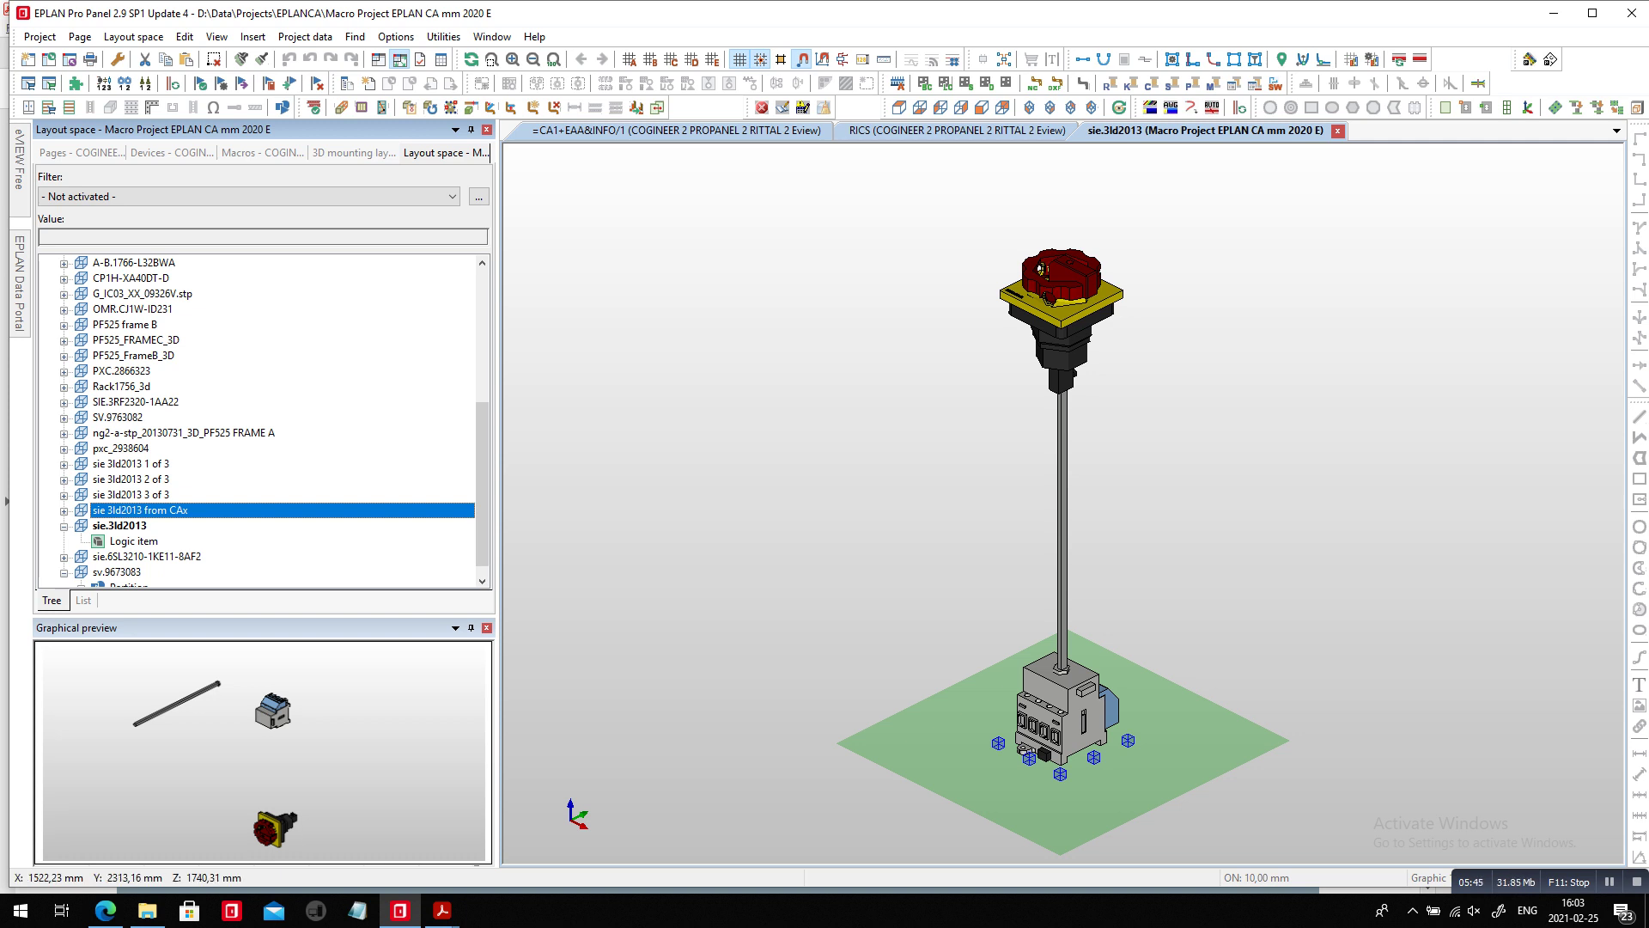
Open the parts data of the SIE.3LD2013-0TK53 switch placed in the RICS enclosure and follow its link to the Siemens product support page.
{"action": "left_click", "coordinate": [956, 130]}
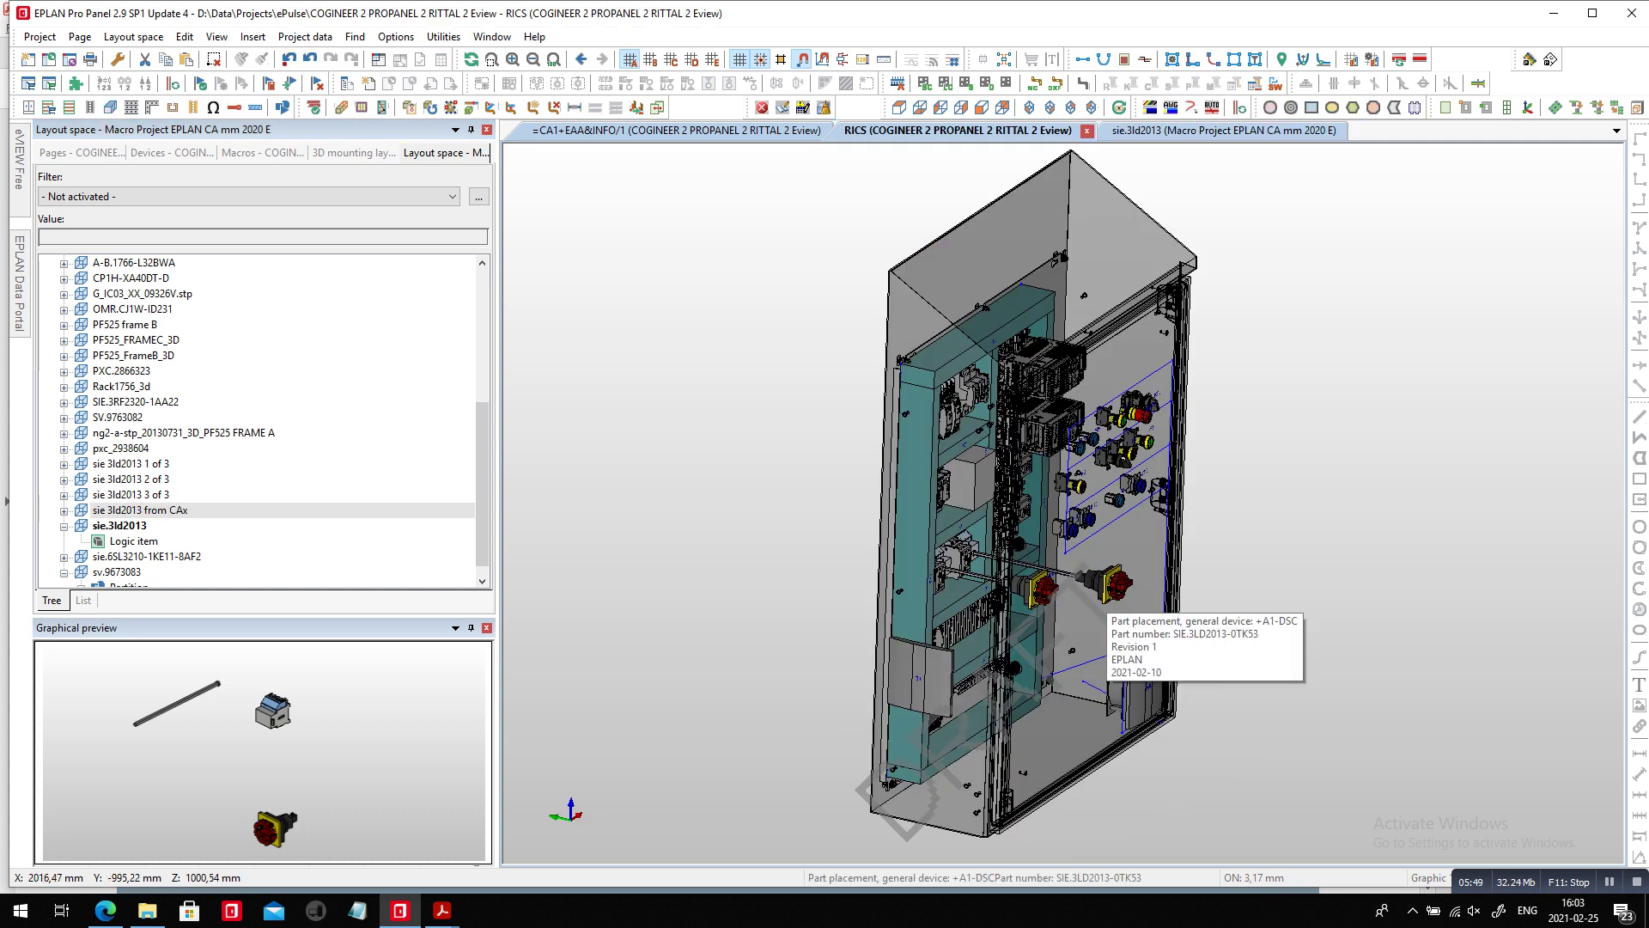
{"action": "left_click", "coordinate": [1106, 591]}
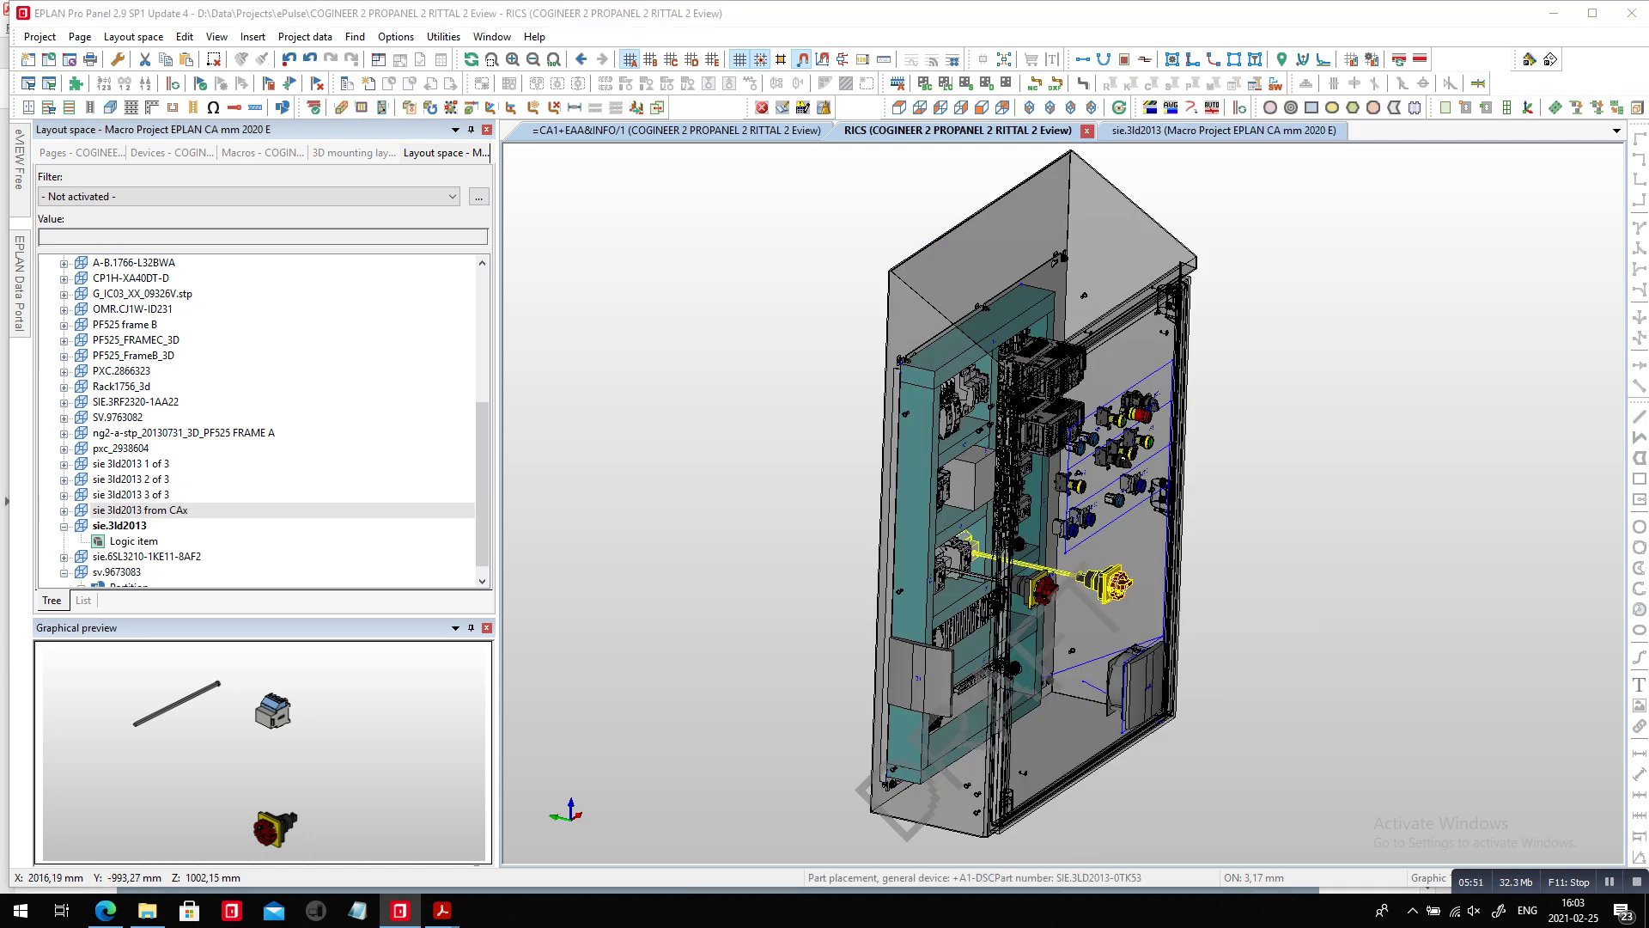
{"action": "double_click", "coordinate": [1106, 591]}
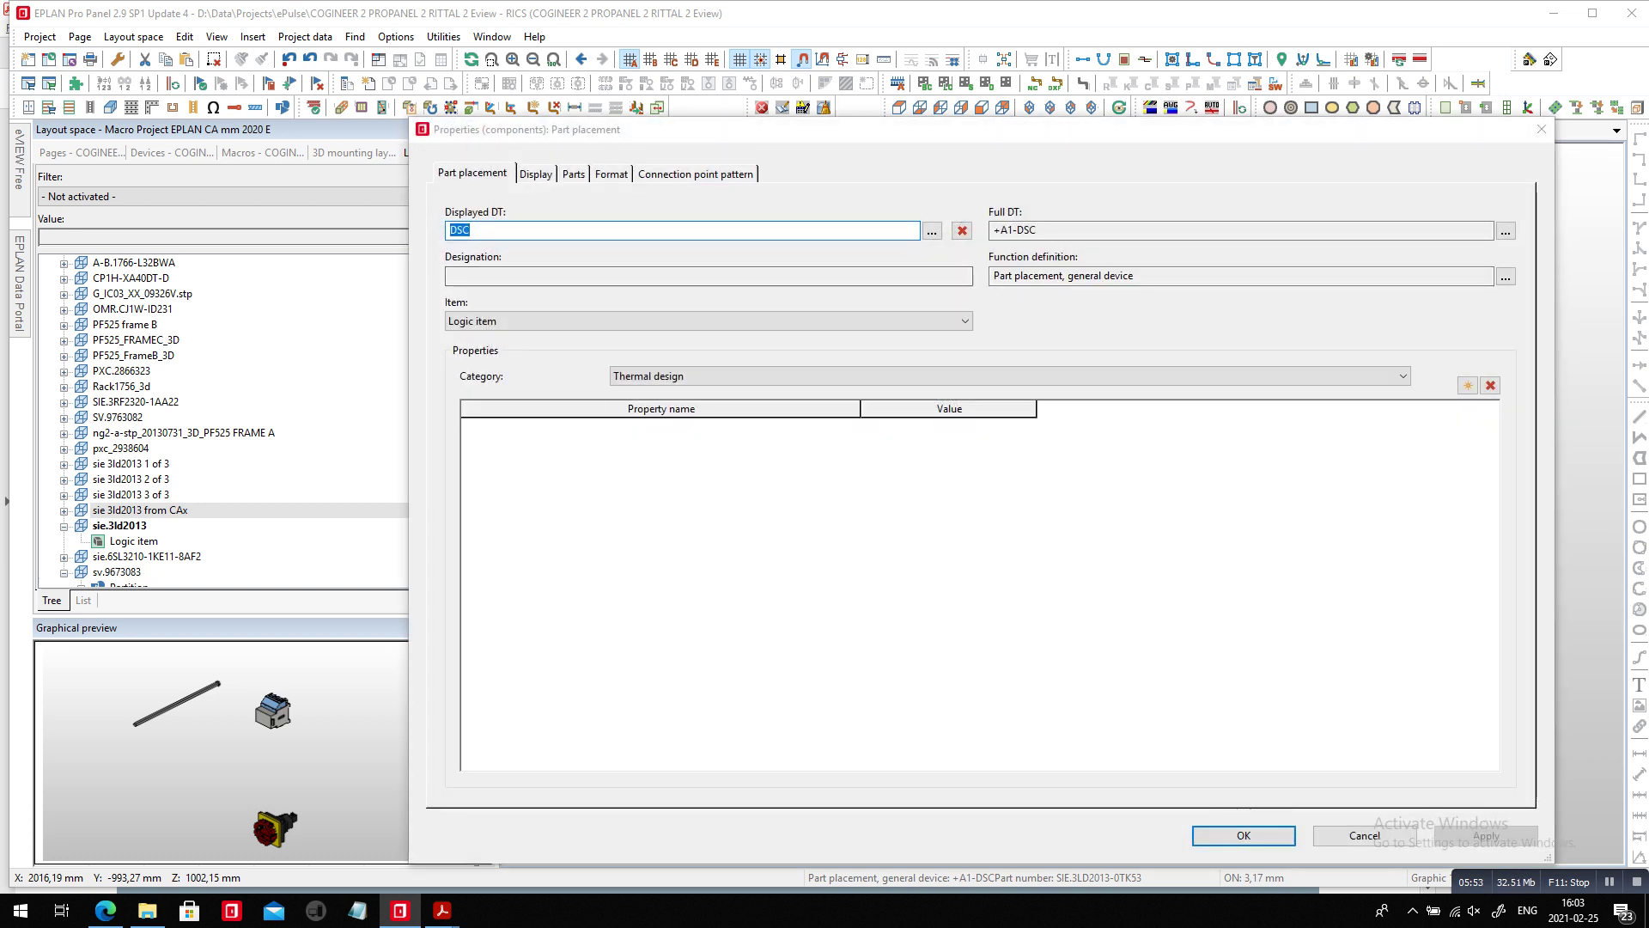
{"action": "left_click", "coordinate": [571, 173]}
{"action": "right_click", "coordinate": [598, 256]}
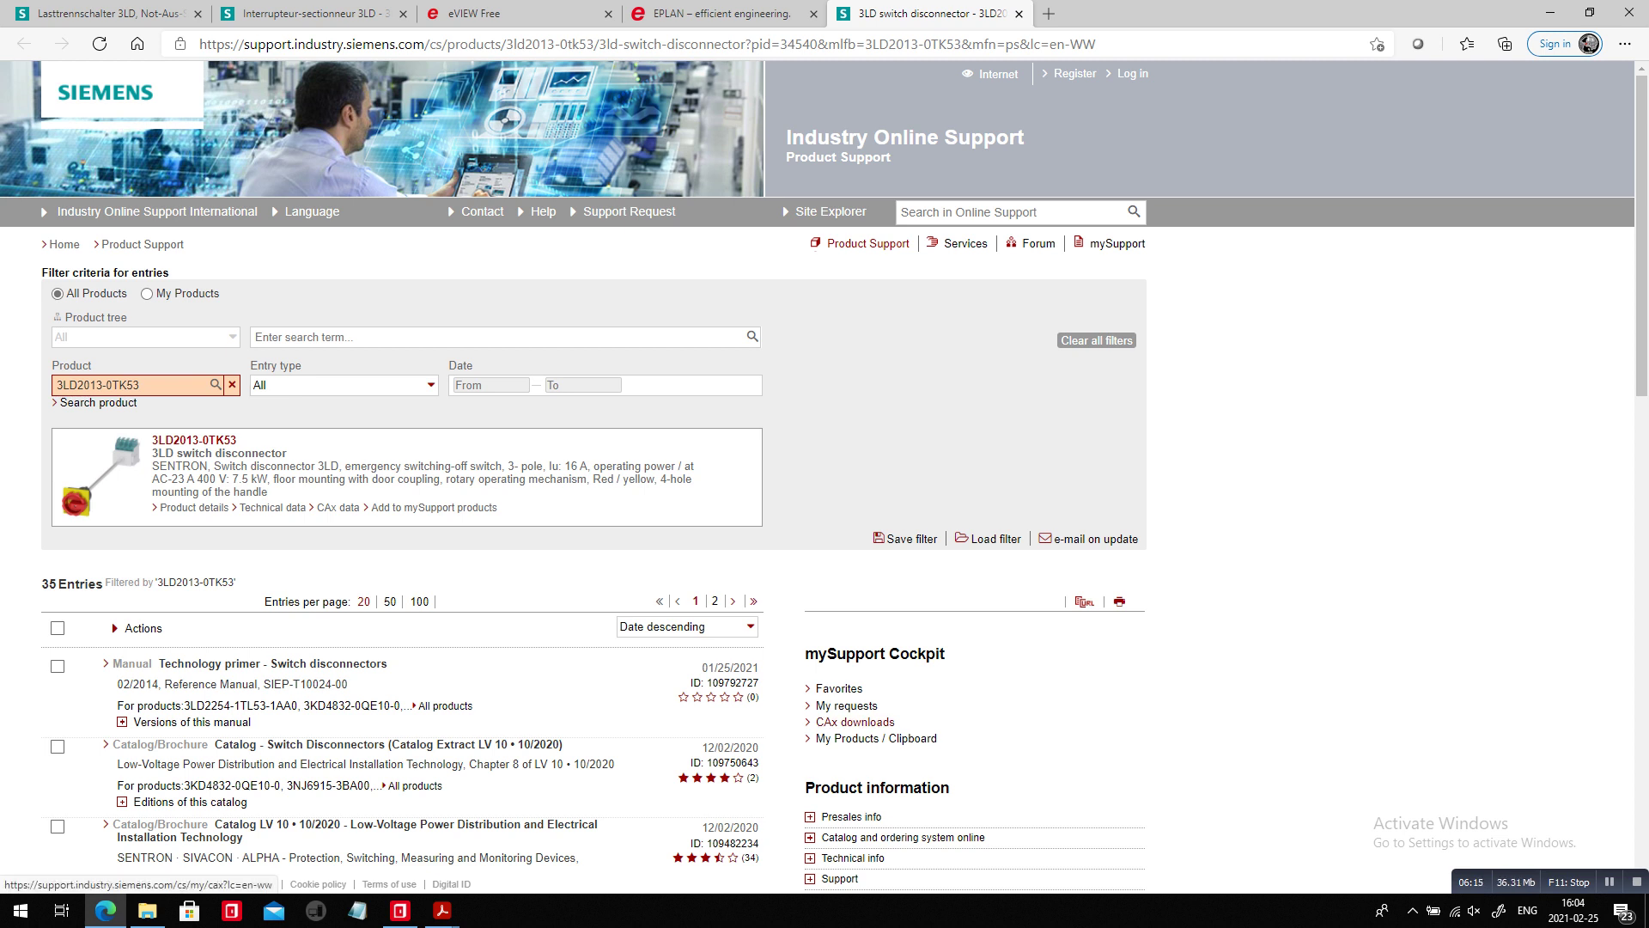
Sign in to Siemens mySupport with the saved login and examine the SIE.3LD2013-0TK53 package in the CAx downloads.
{"action": "left_click", "coordinate": [855, 723]}
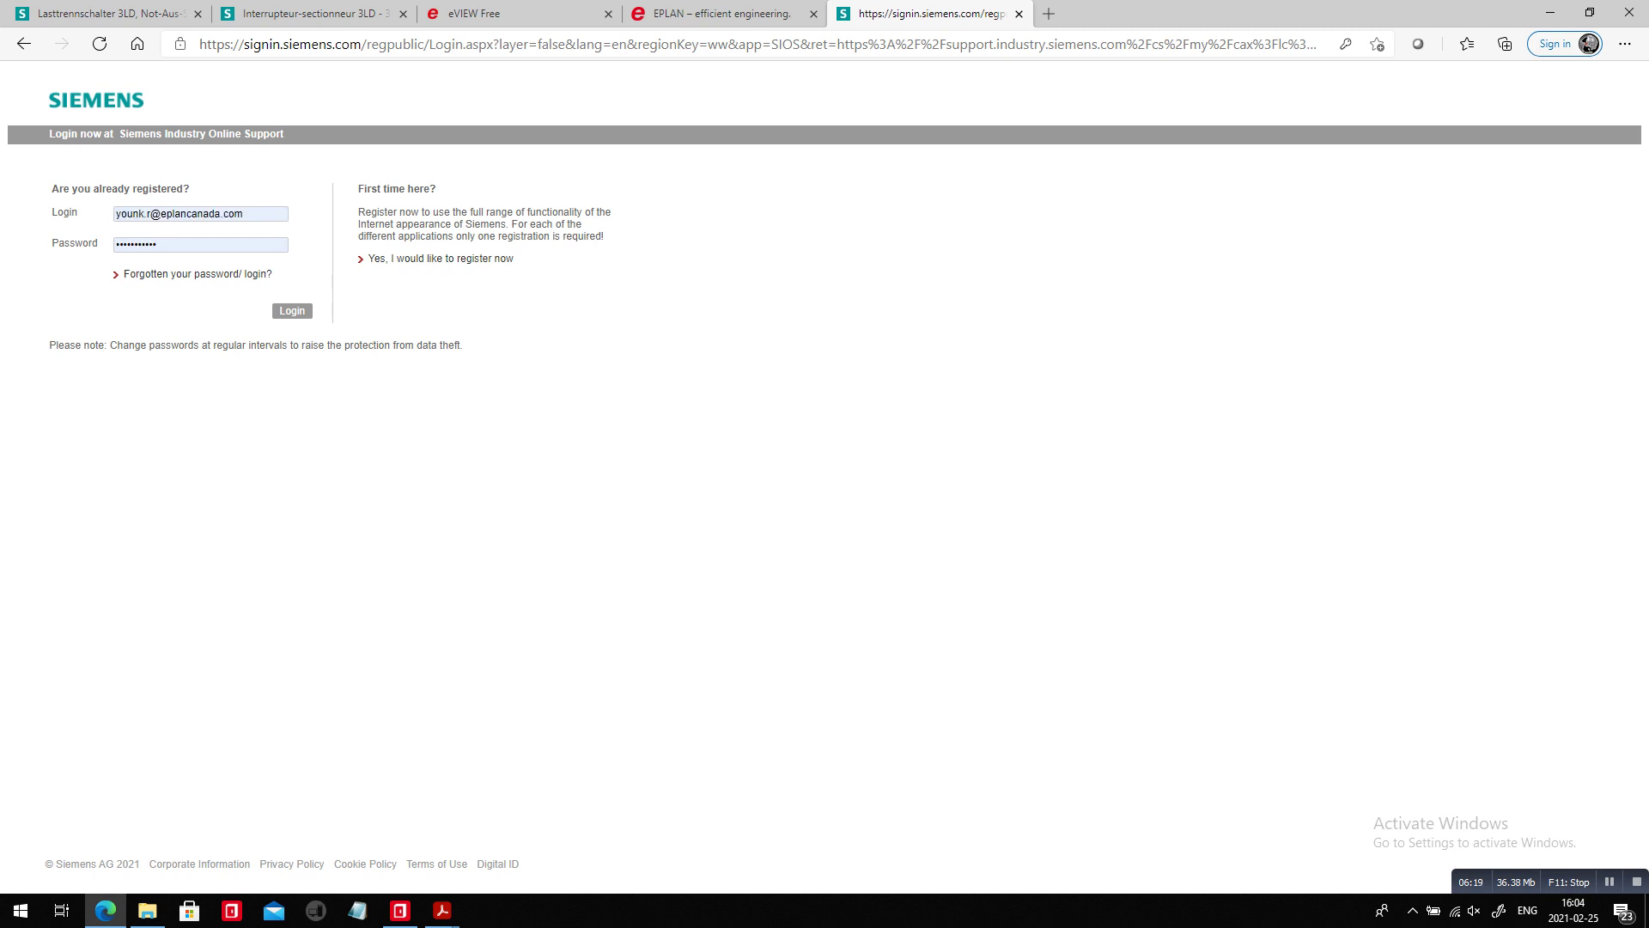
{"action": "left_click", "coordinate": [292, 310]}
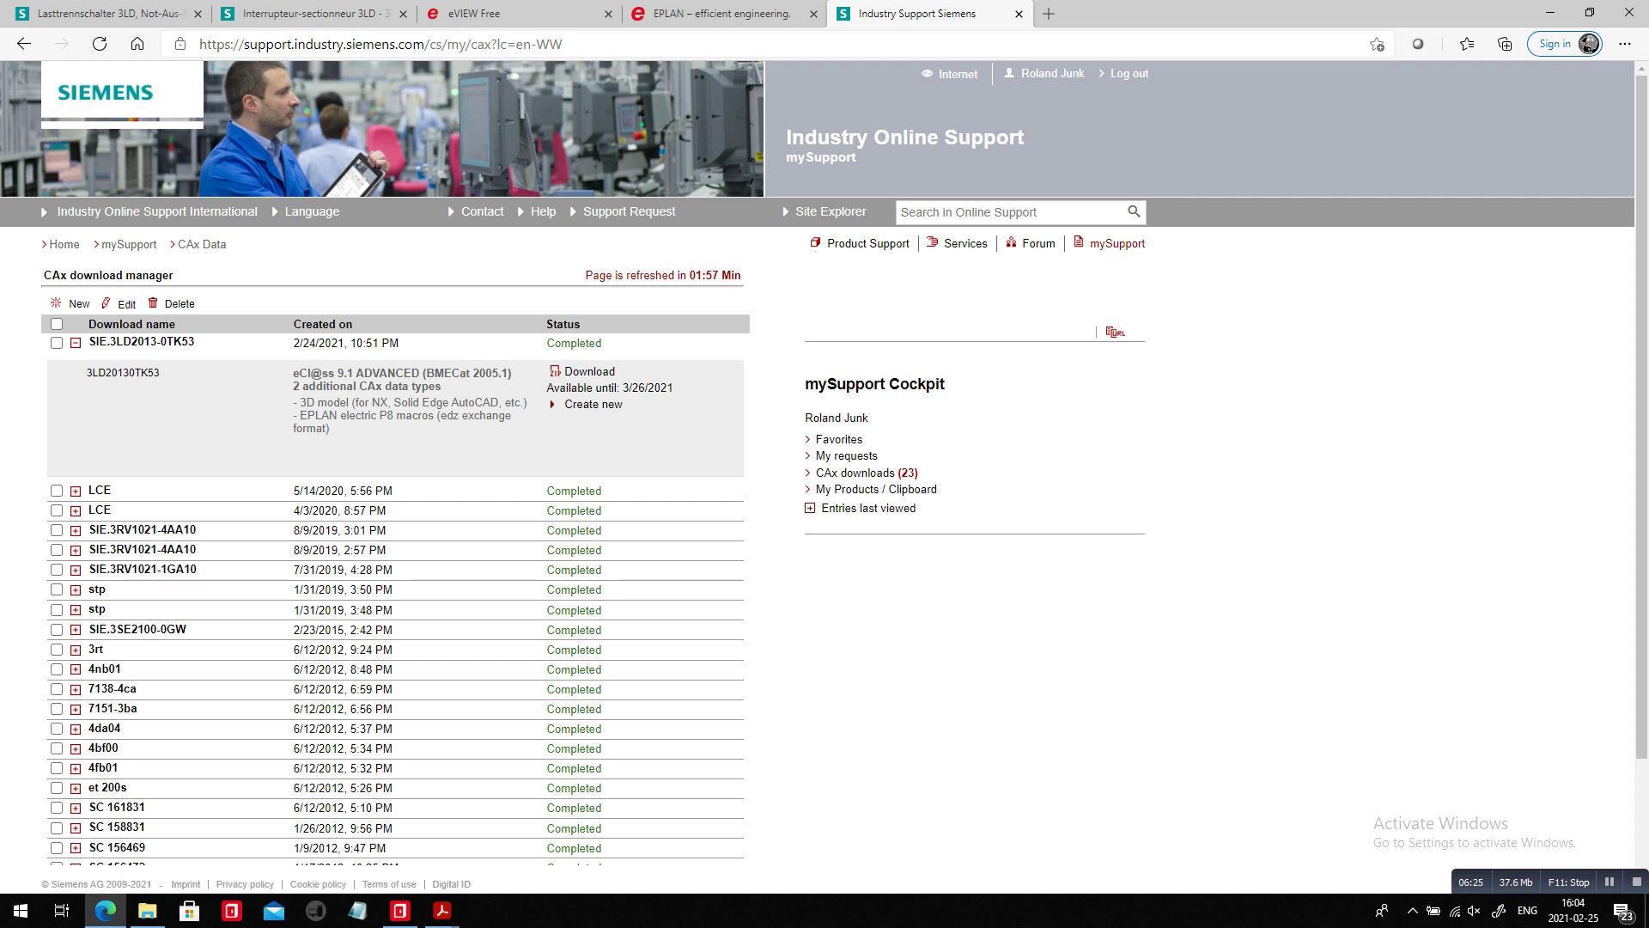
{"action": "scroll", "coordinate": [825, 472], "scroll_direction": "down", "scroll_amount": 2}
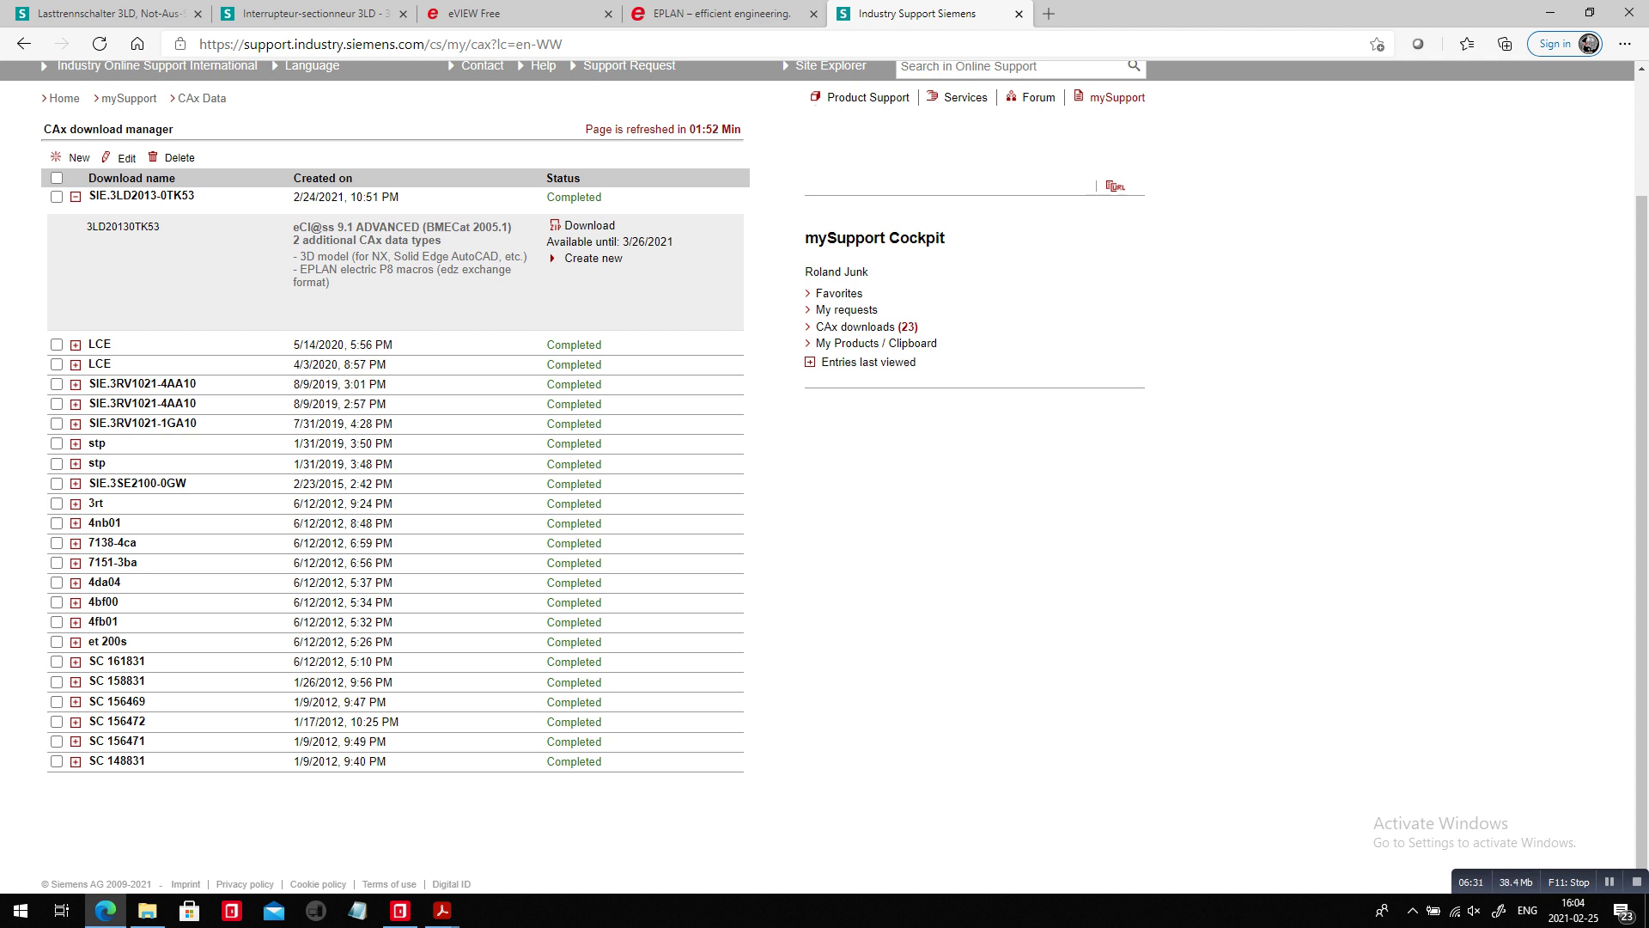
Return to EPLAN Pro Panel, close the part placement properties and open the layout space sie 3ld2013 from CAx.
{"action": "key", "text": "alt+Tab"}
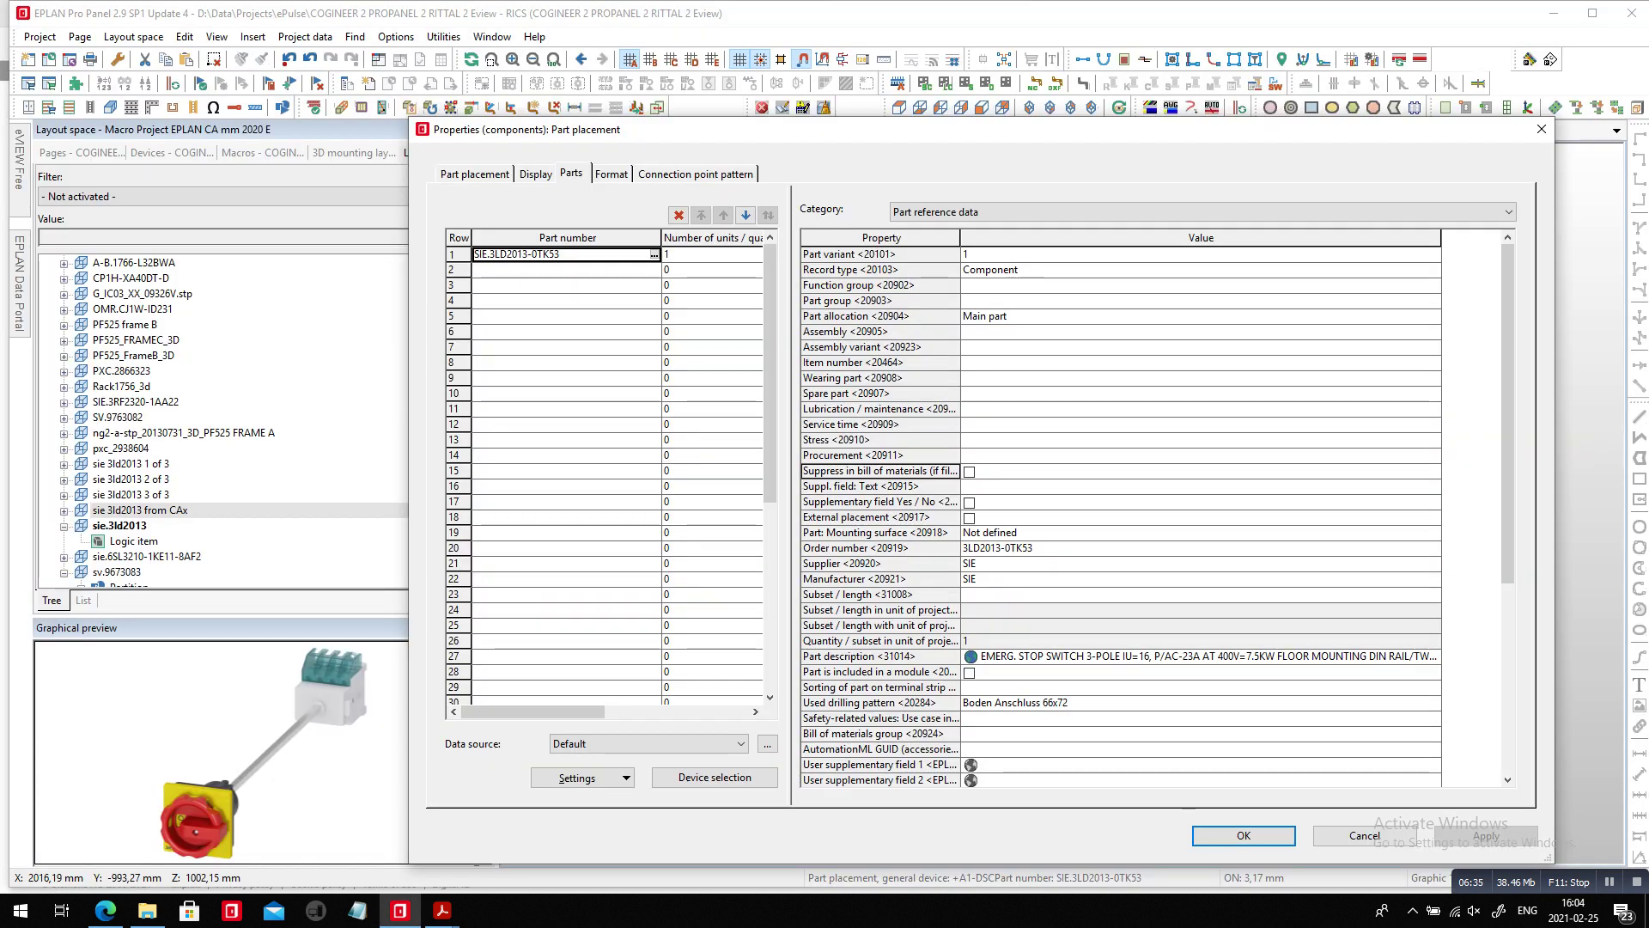
{"action": "key", "text": "Return"}
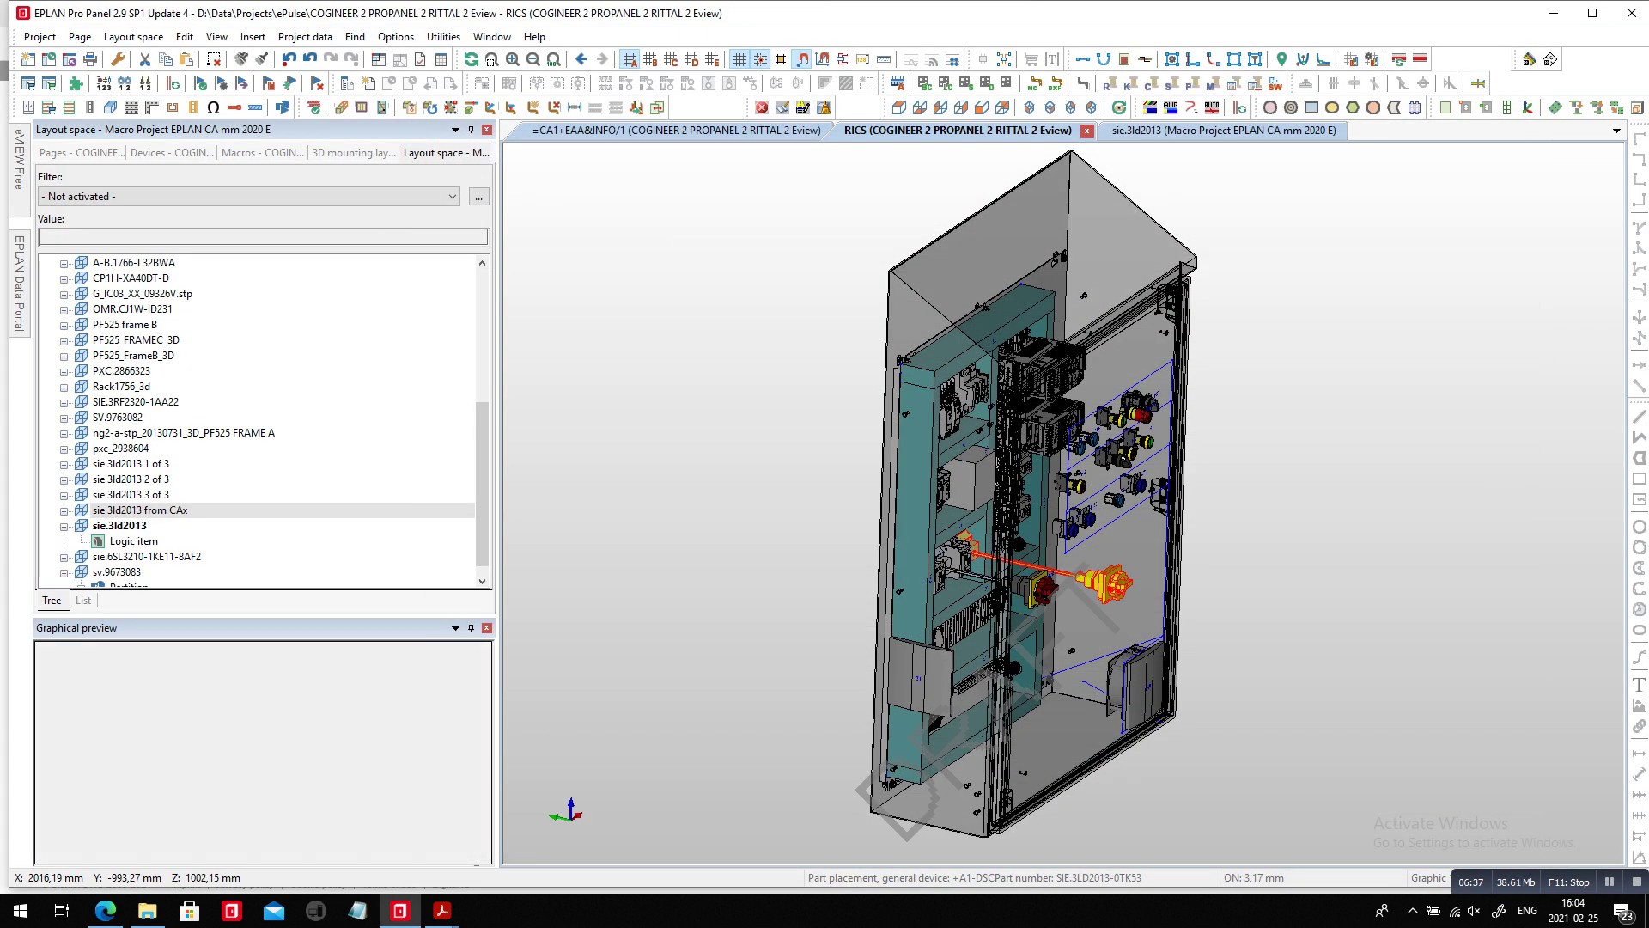
{"action": "left_click", "coordinate": [131, 464]}
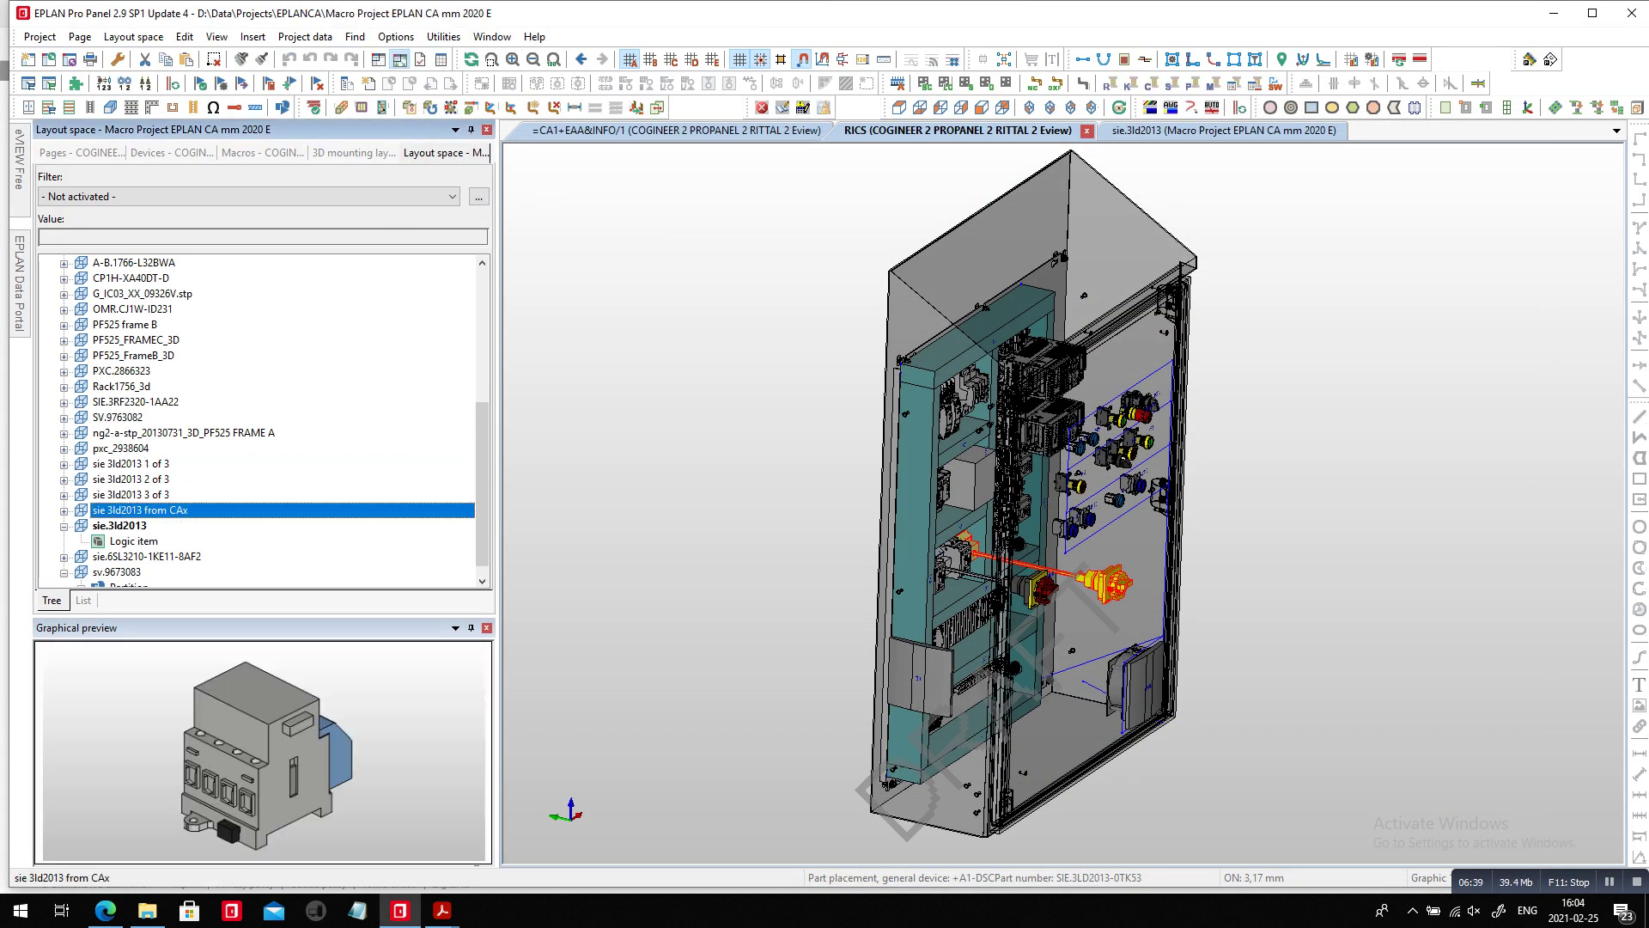
{"action": "double_click", "coordinate": [140, 511]}
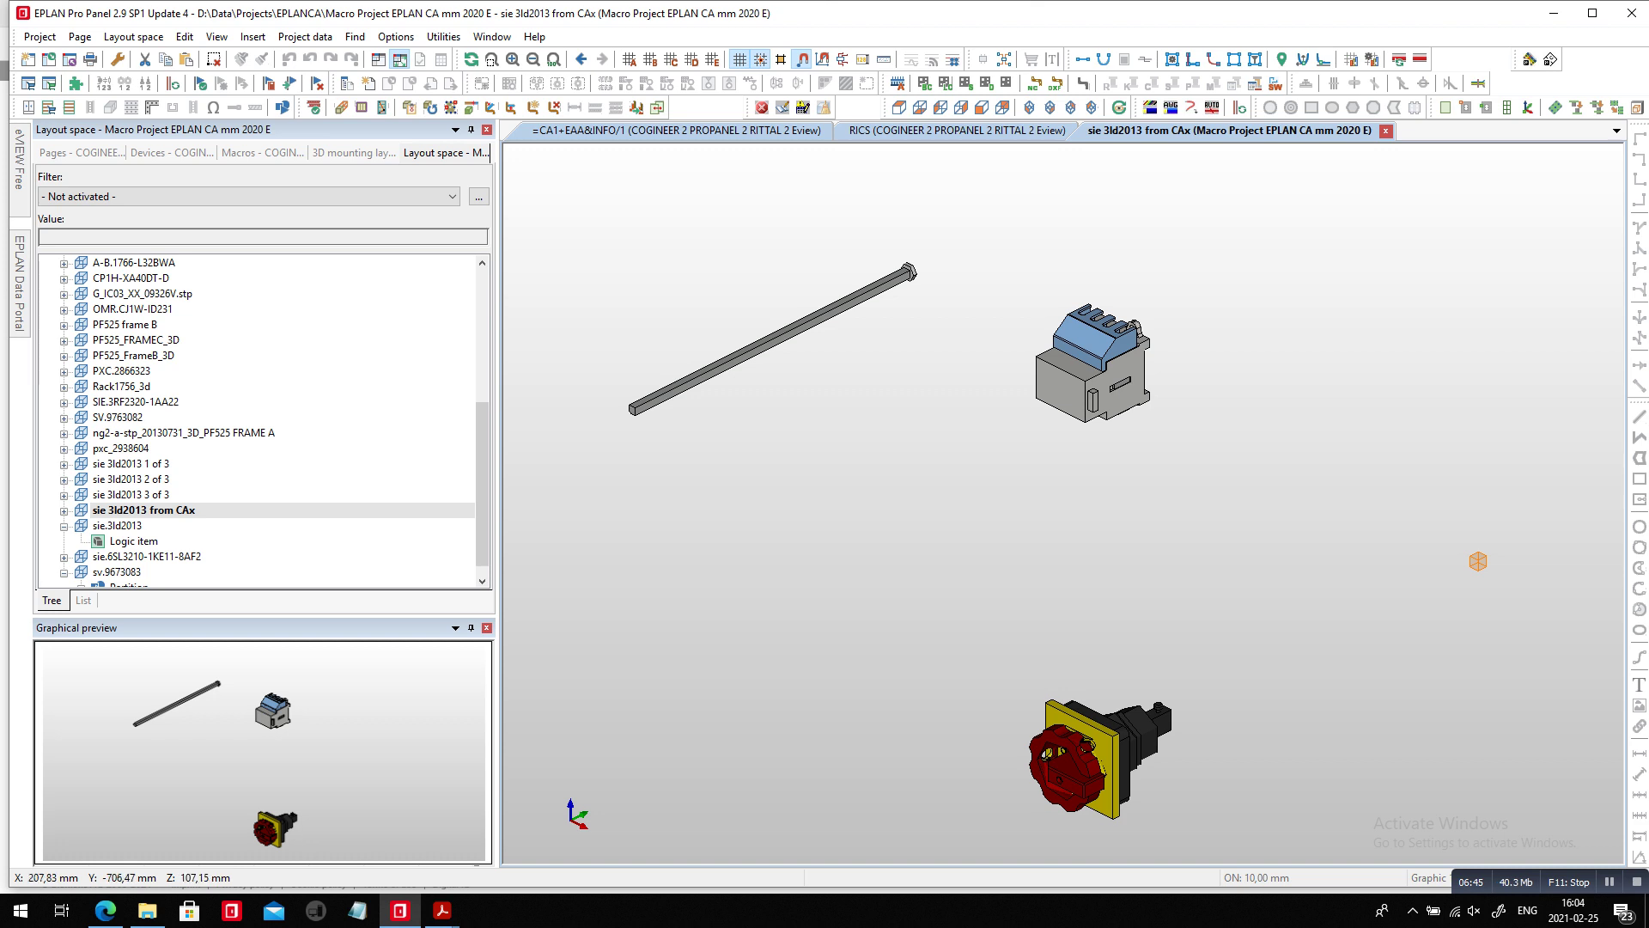
Open the layout spaces sie 3ld2013 1 of 3, 2 of 3 and 3 of 3 in turn to examine the switch body, shaft and handle.
{"action": "double_click", "coordinate": [131, 464]}
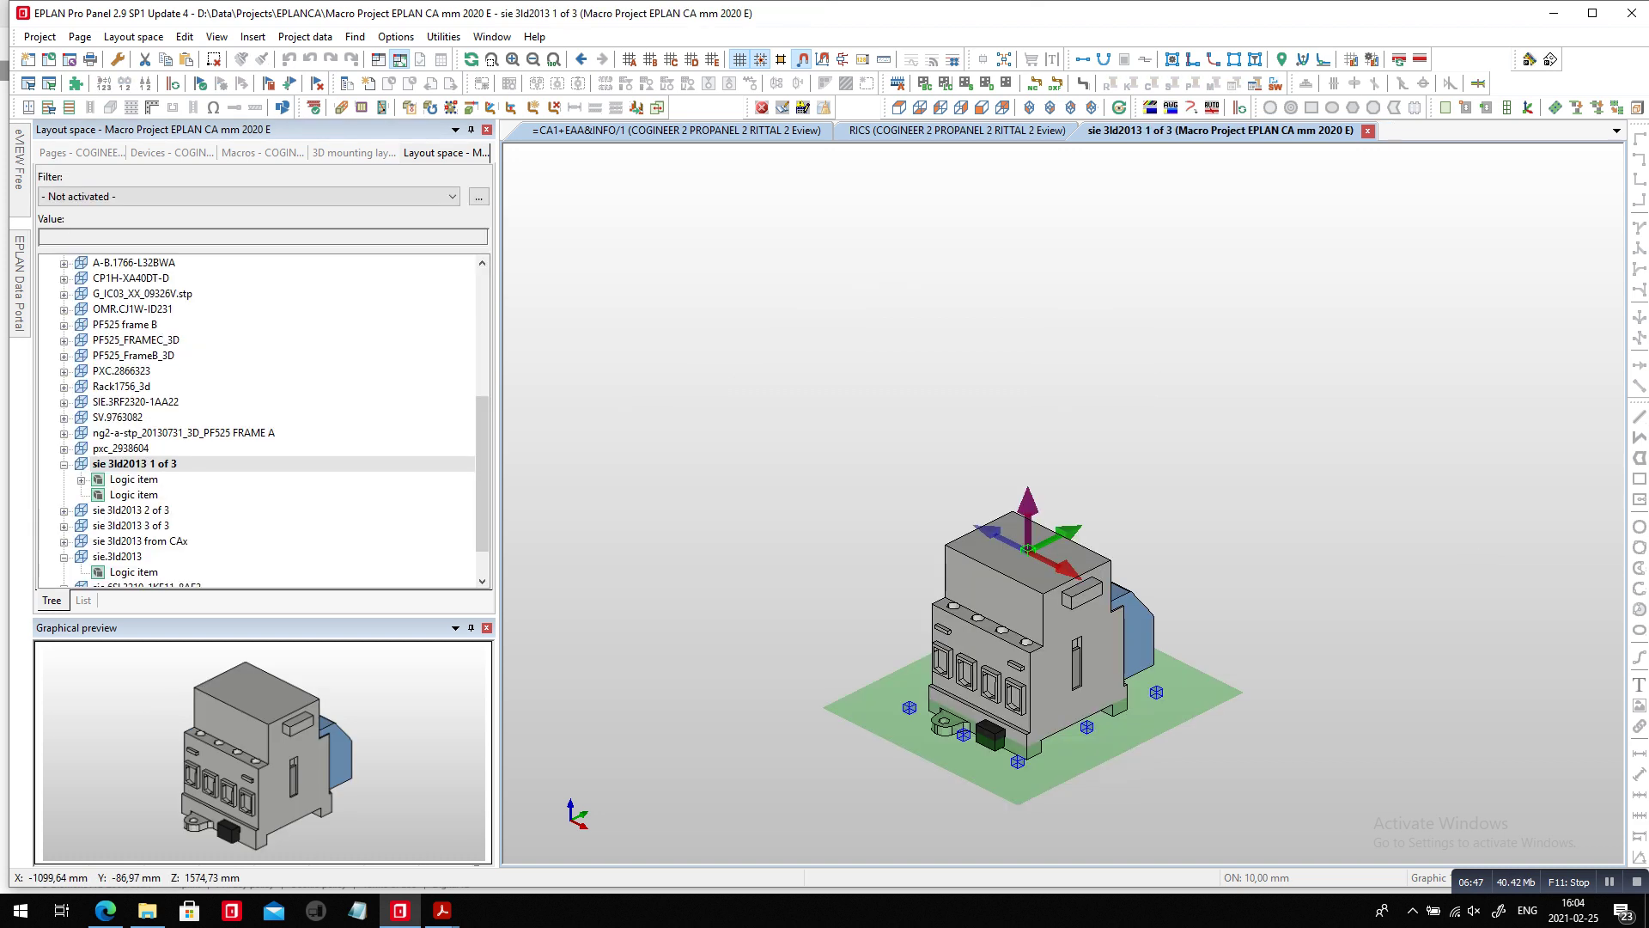
{"action": "scroll", "coordinate": [1013, 396], "scroll_direction": "down", "scroll_amount": 2}
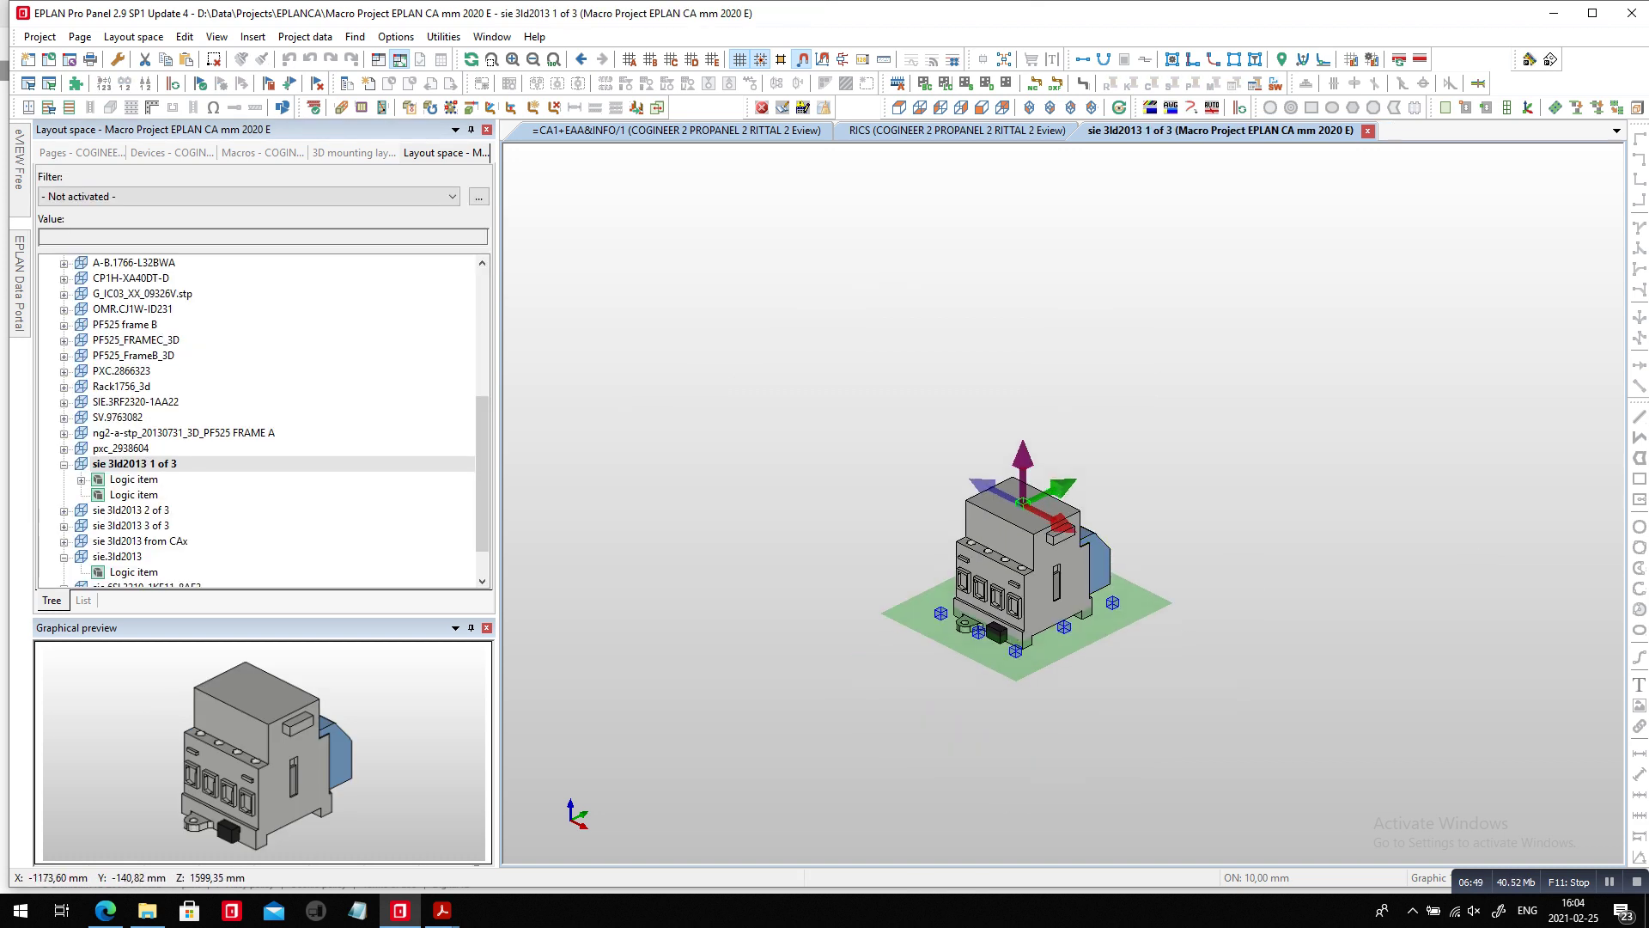
{"action": "double_click", "coordinate": [132, 511]}
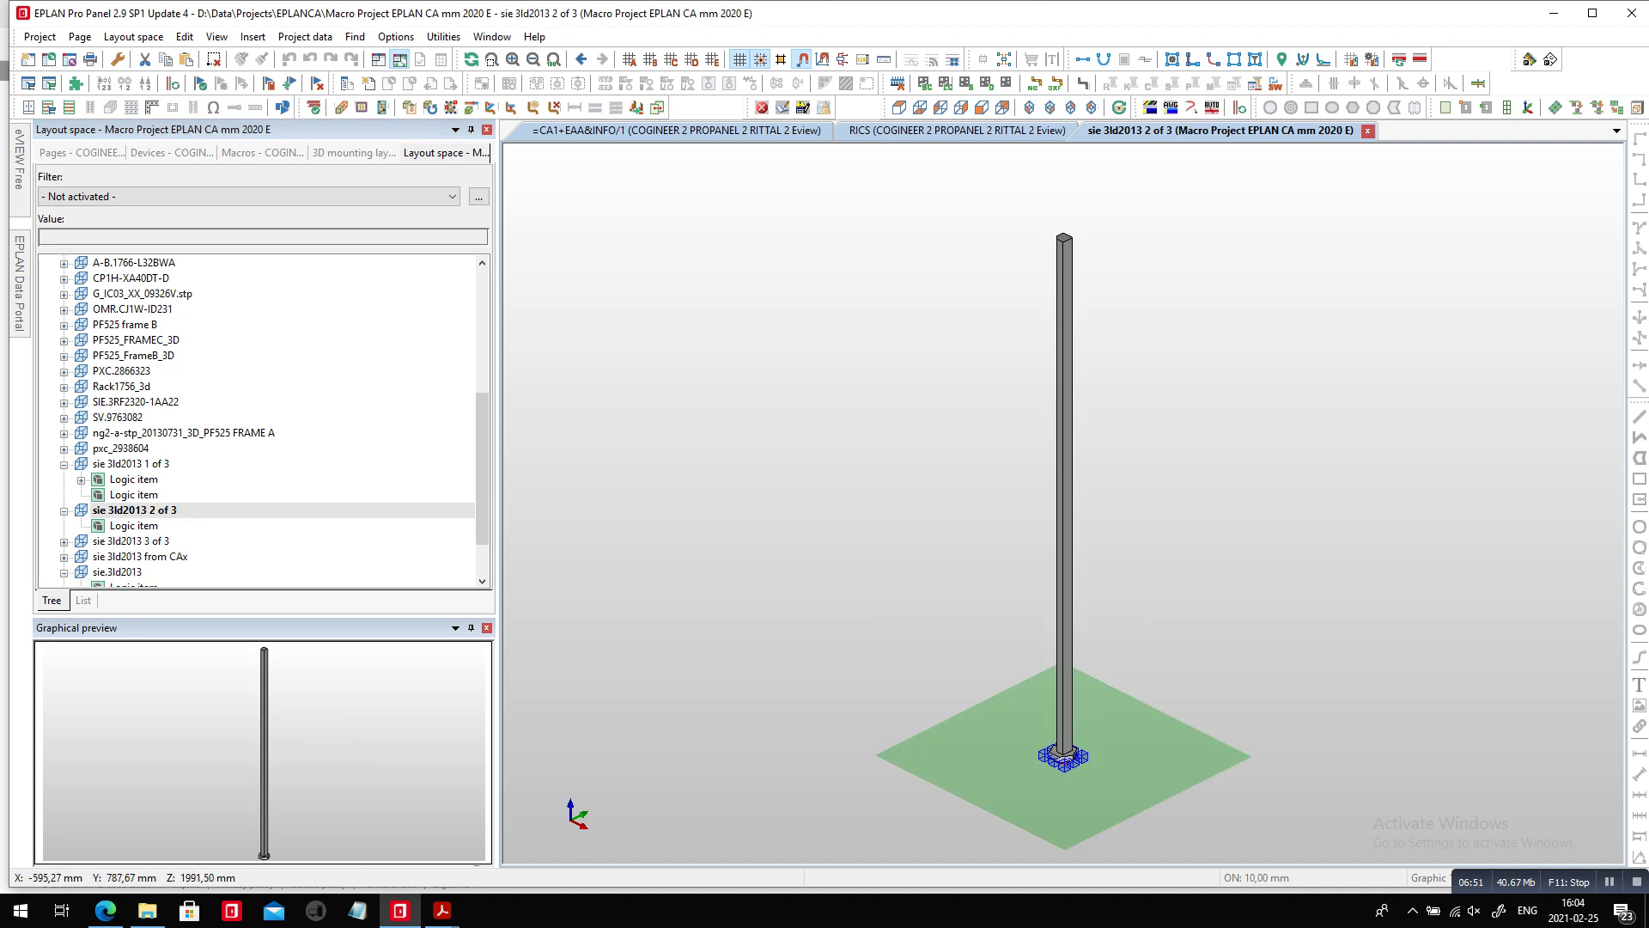
{"action": "double_click", "coordinate": [131, 541]}
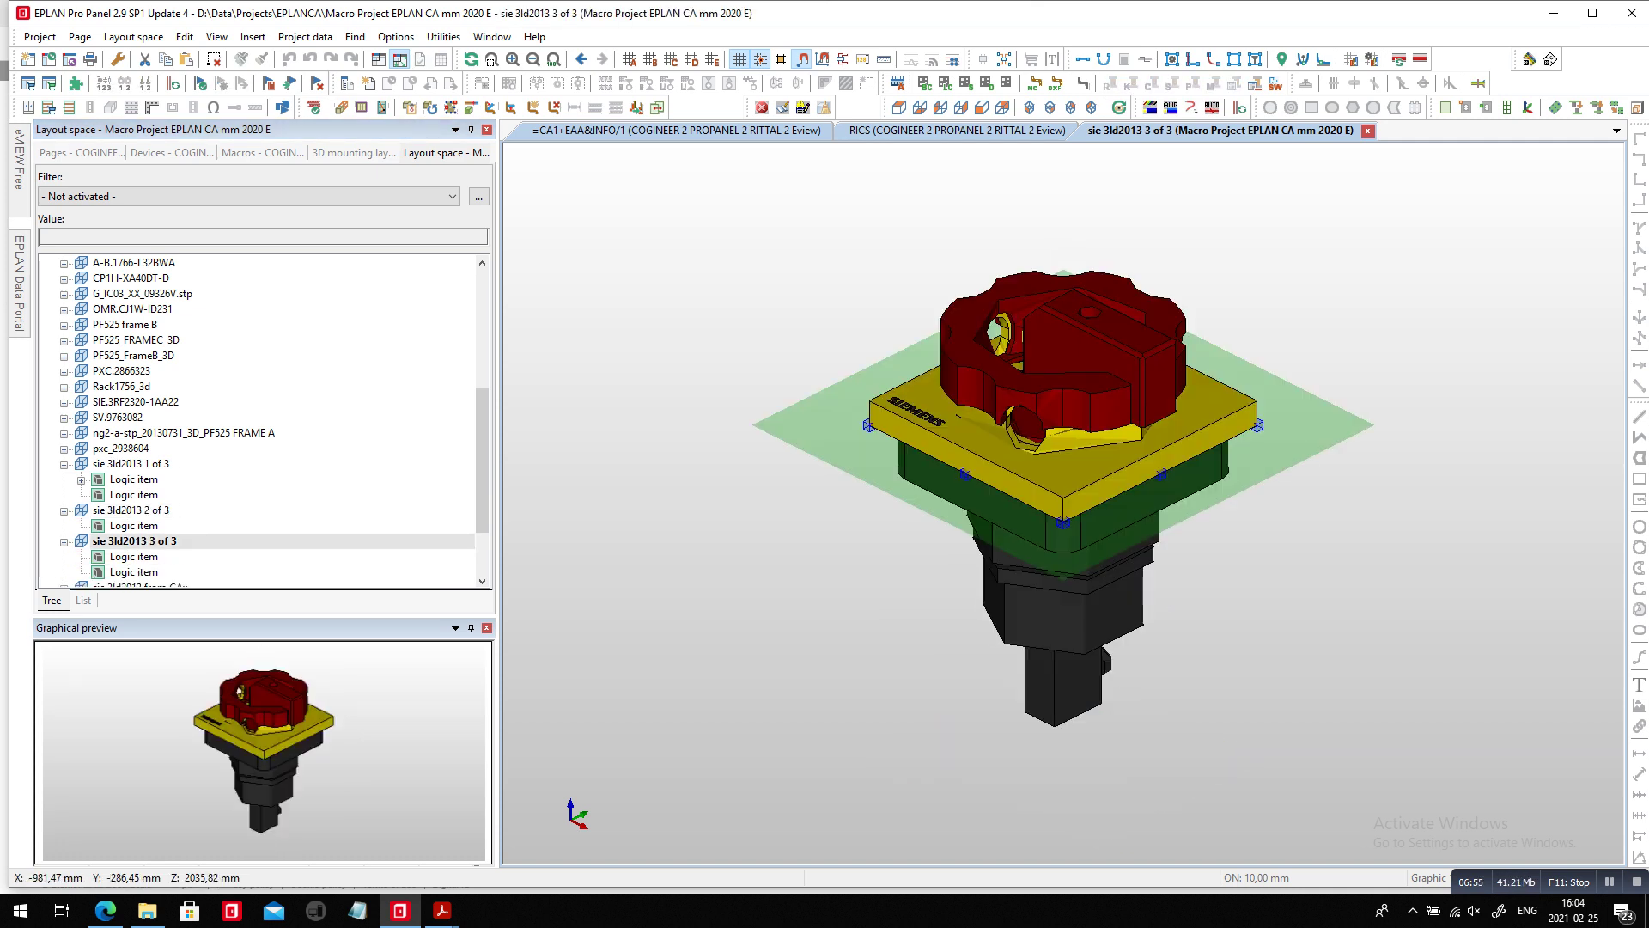
Reopen the switch body in sie 3ld2013 1 of 3 and briefly consult the parts management.
{"action": "double_click", "coordinate": [131, 463]}
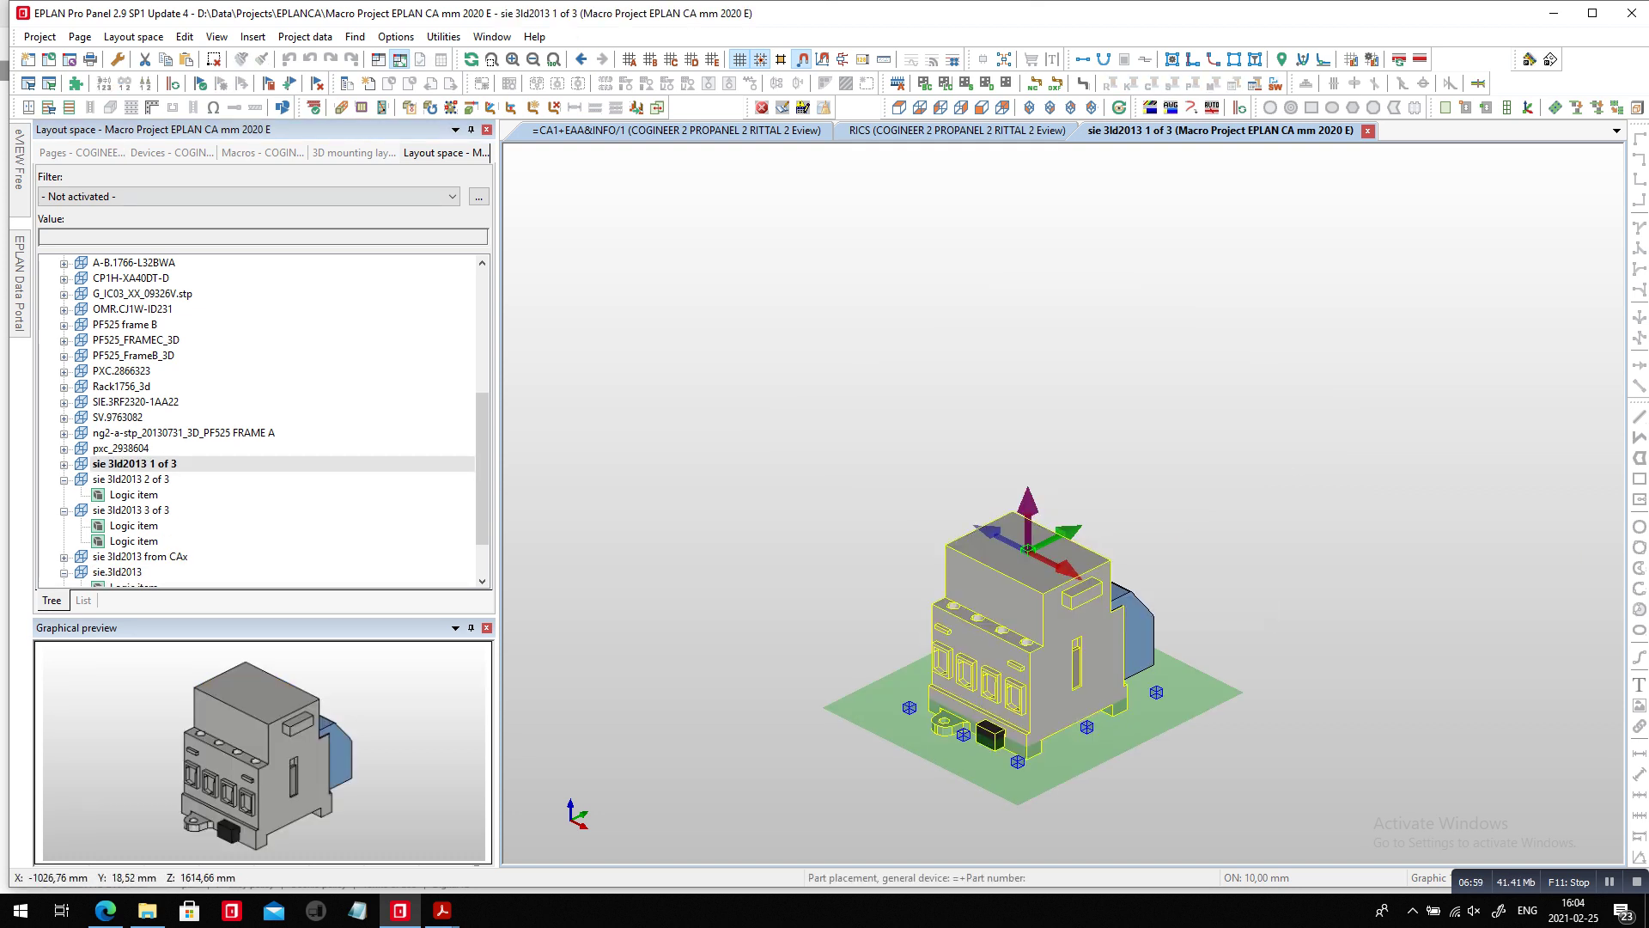
{"action": "left_click", "coordinate": [29, 84]}
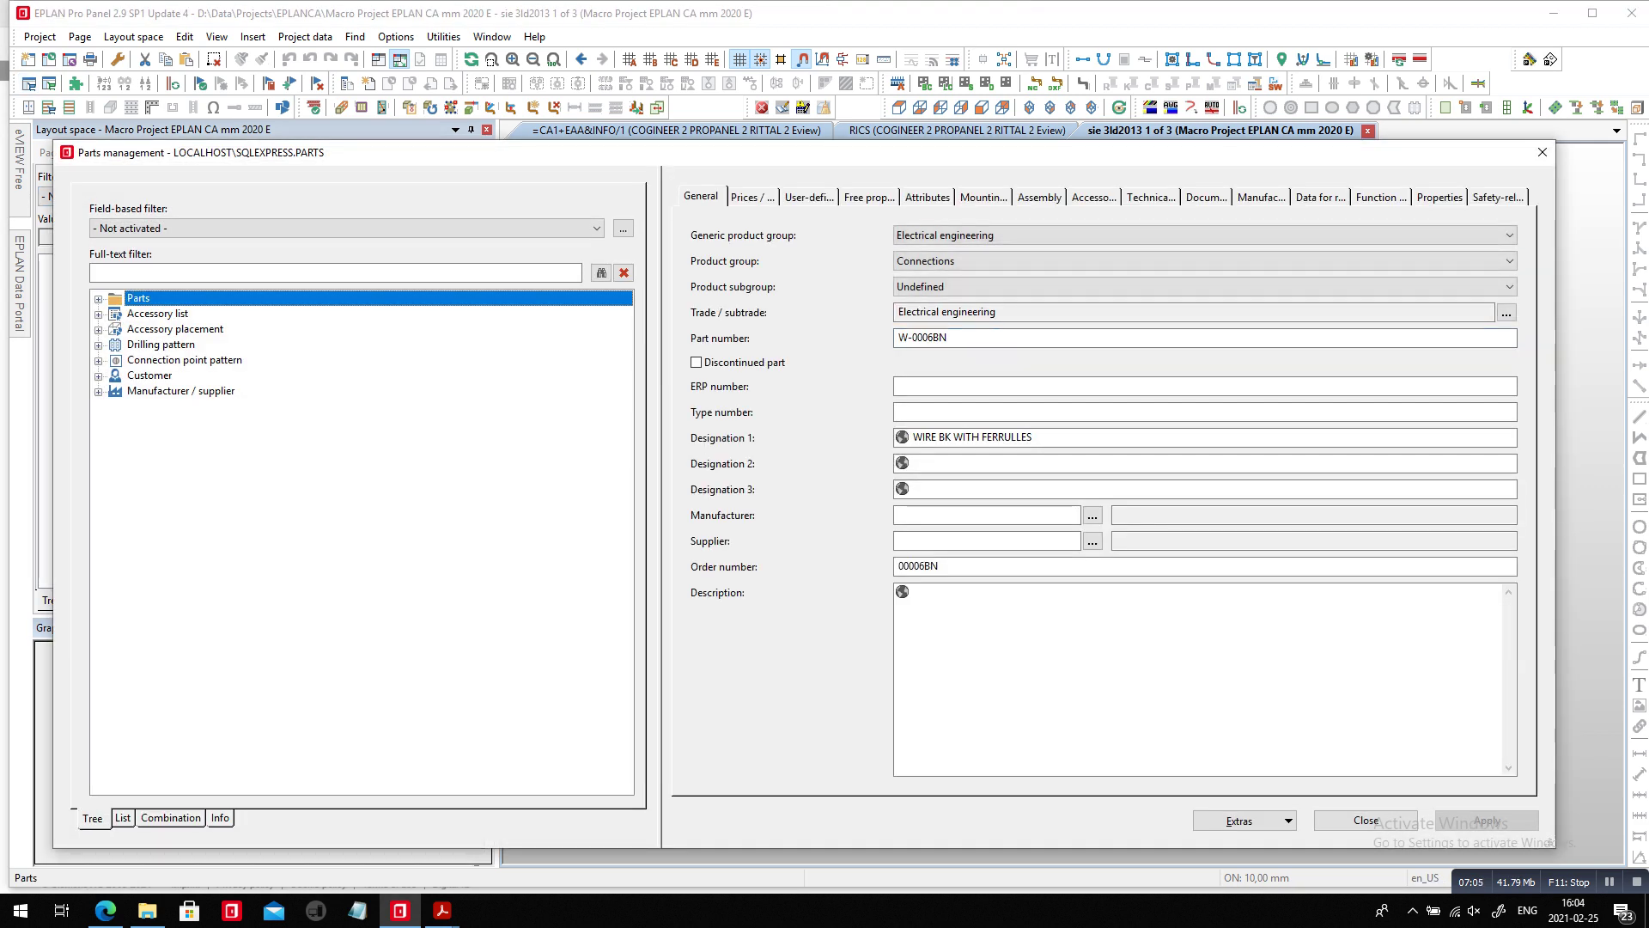
{"action": "key", "text": "Escape"}
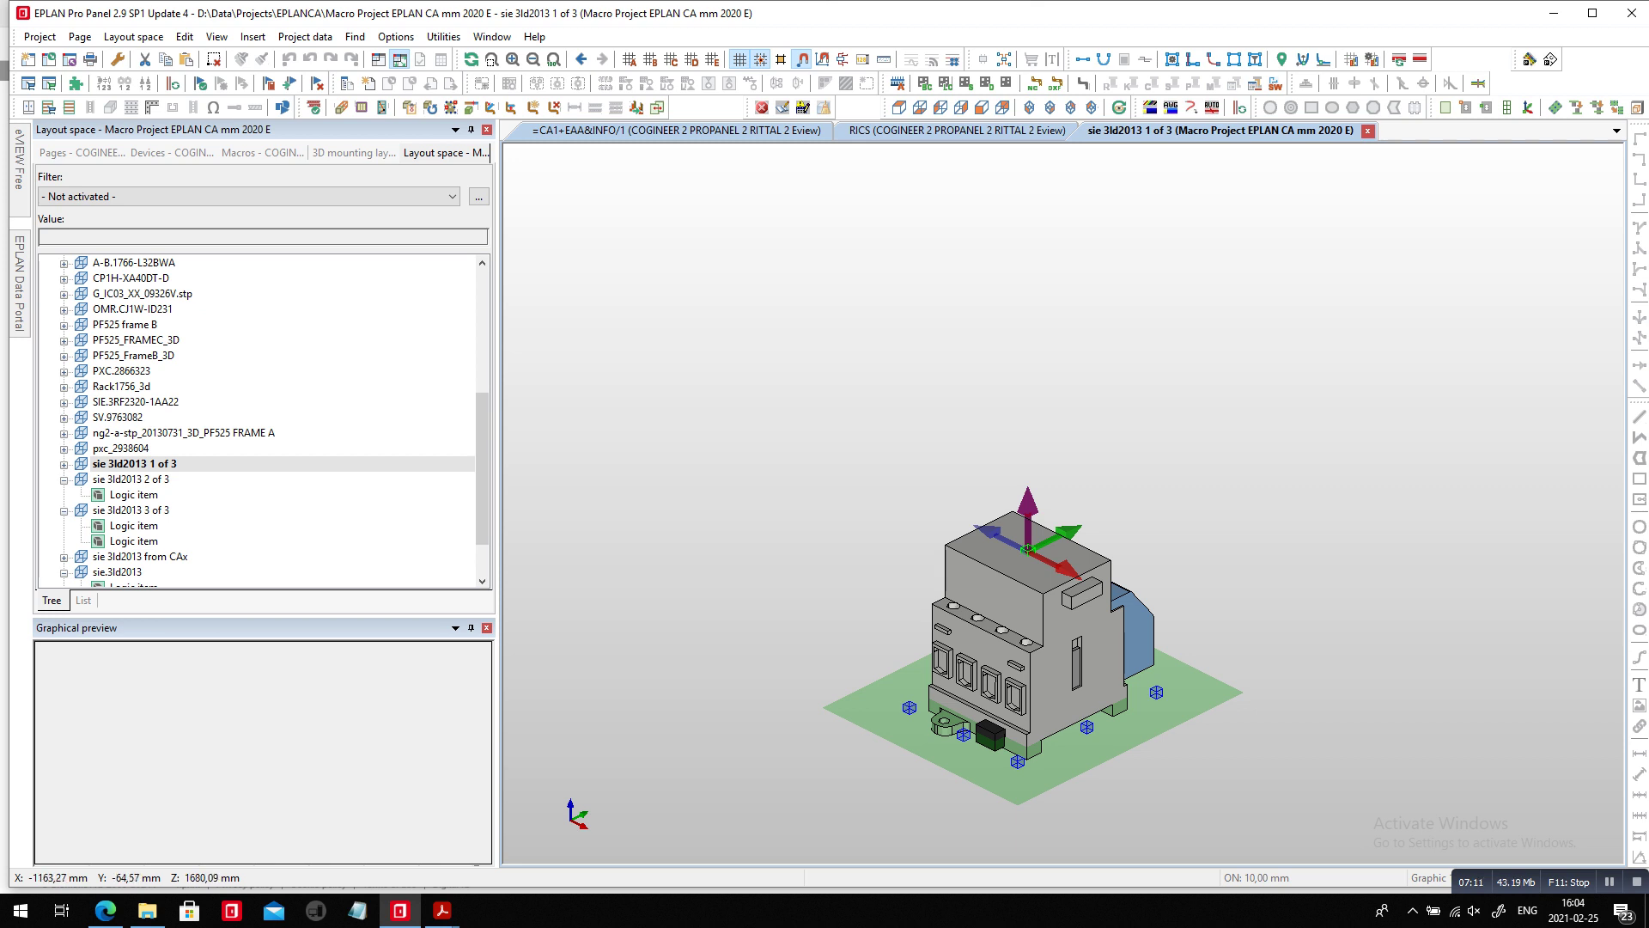
Show the shaft in sie 3ld2013 2 of 3 and the rotary handle in sie 3ld2013 3 of 3 again.
{"action": "left_click", "coordinate": [130, 479]}
{"action": "double_click", "coordinate": [131, 479]}
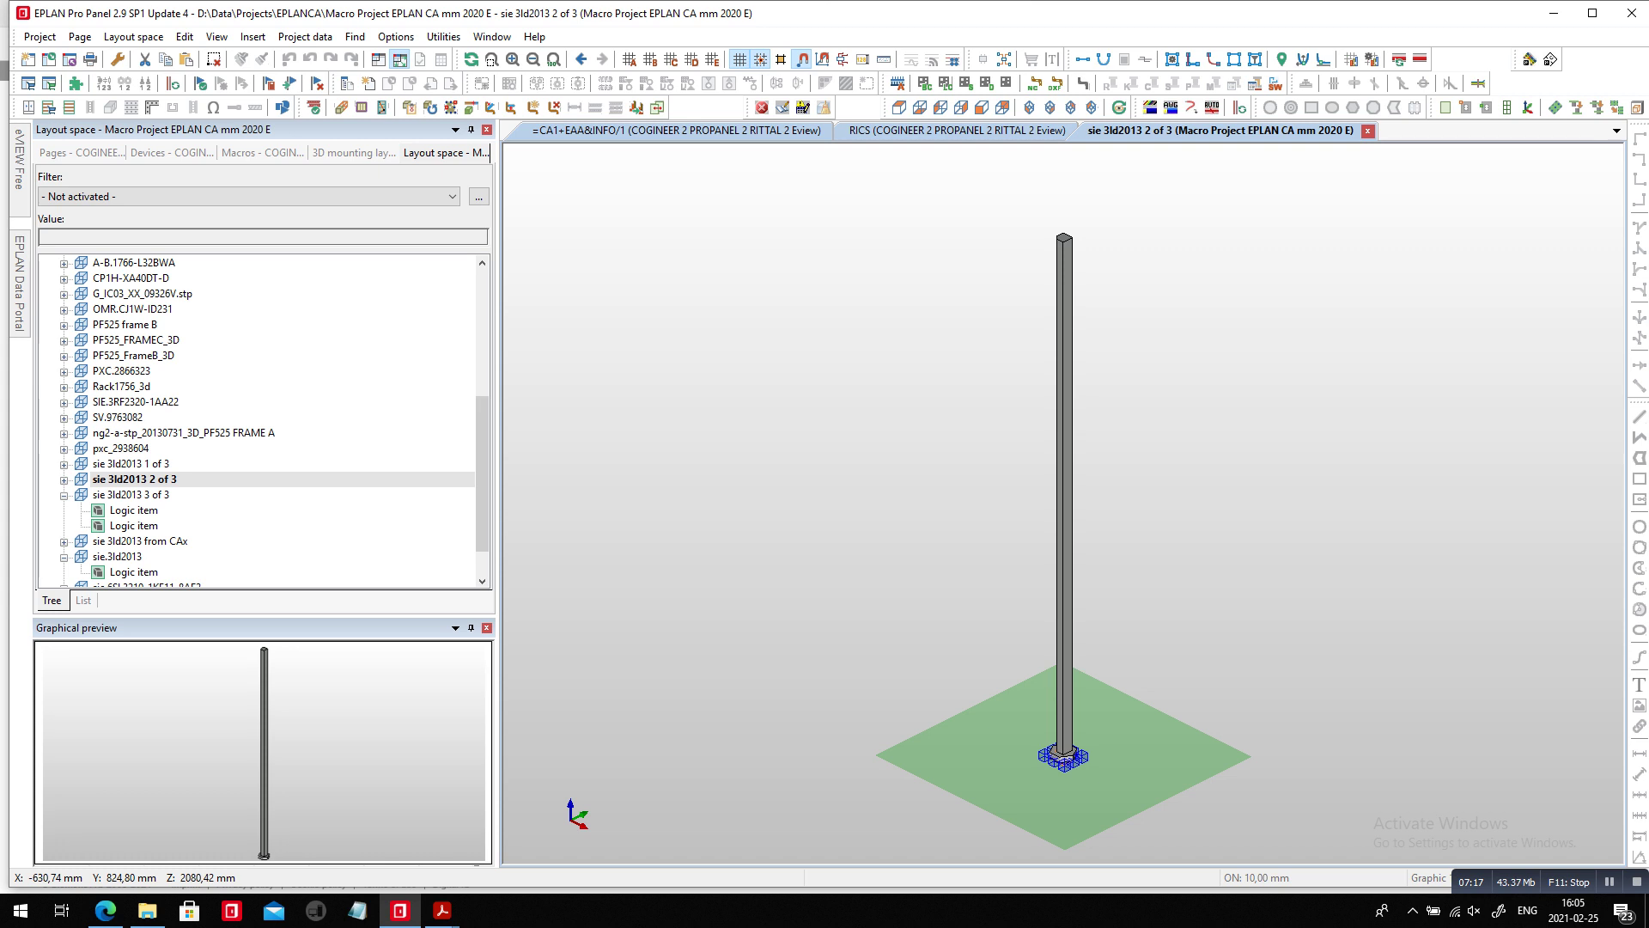
{"action": "left_click", "coordinate": [131, 495]}
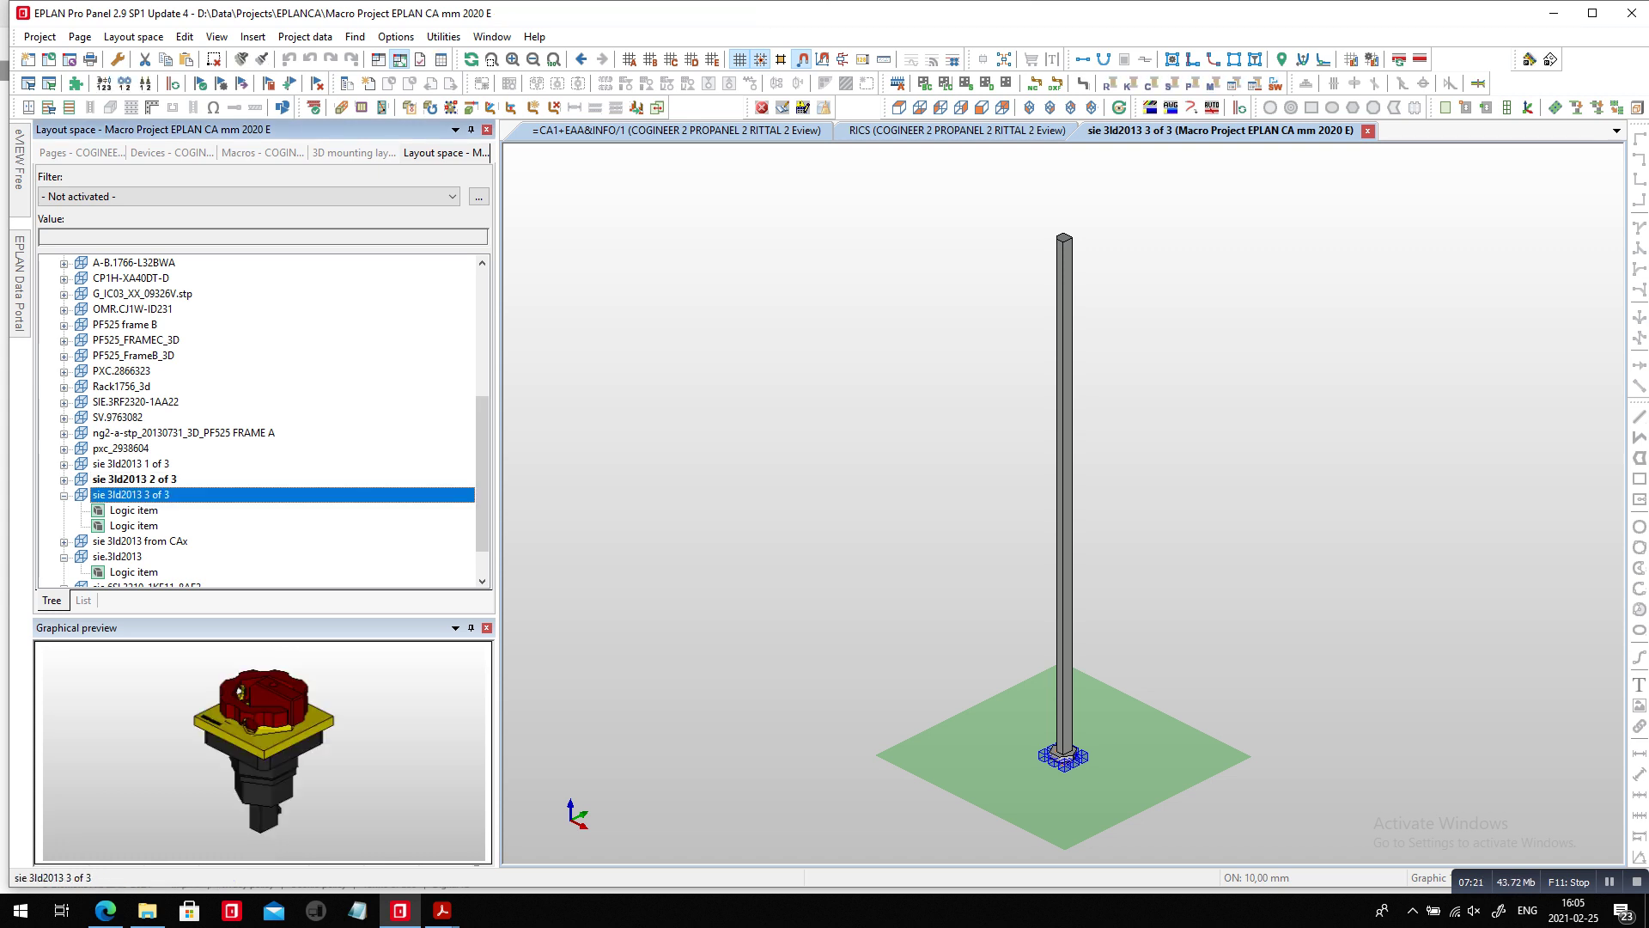
{"action": "double_click", "coordinate": [131, 494]}
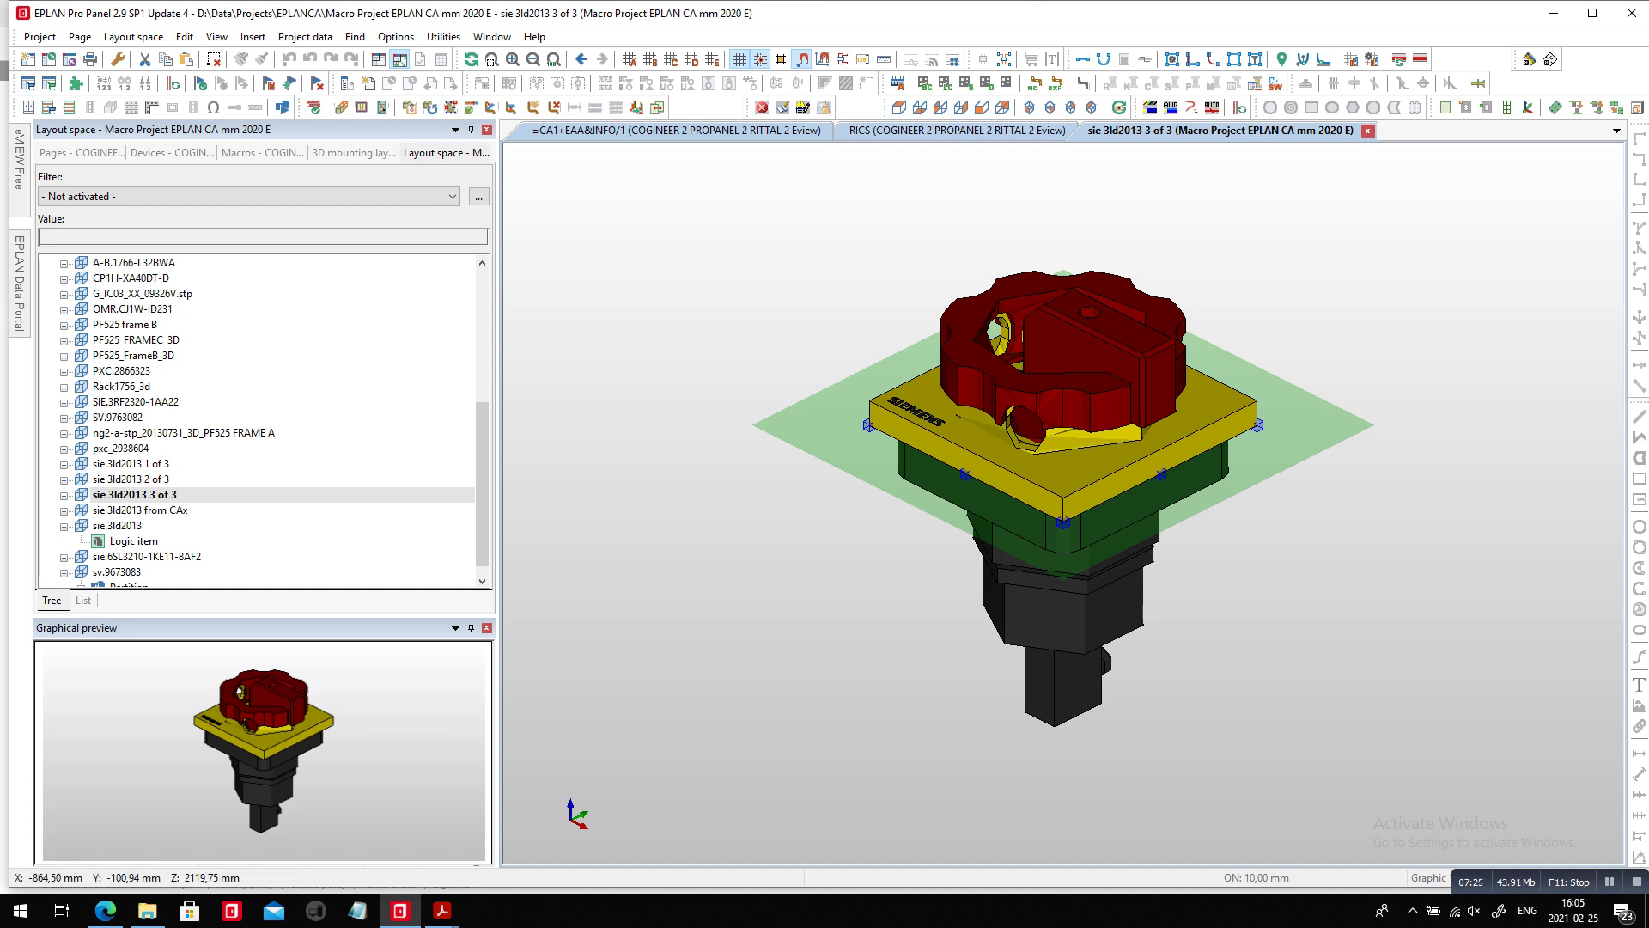
Close the macro layout space and delete the placed SIE.3LD2013-0TK53 switch, device DSC, from the RICS enclosure.
{"action": "left_click", "coordinate": [1368, 132]}
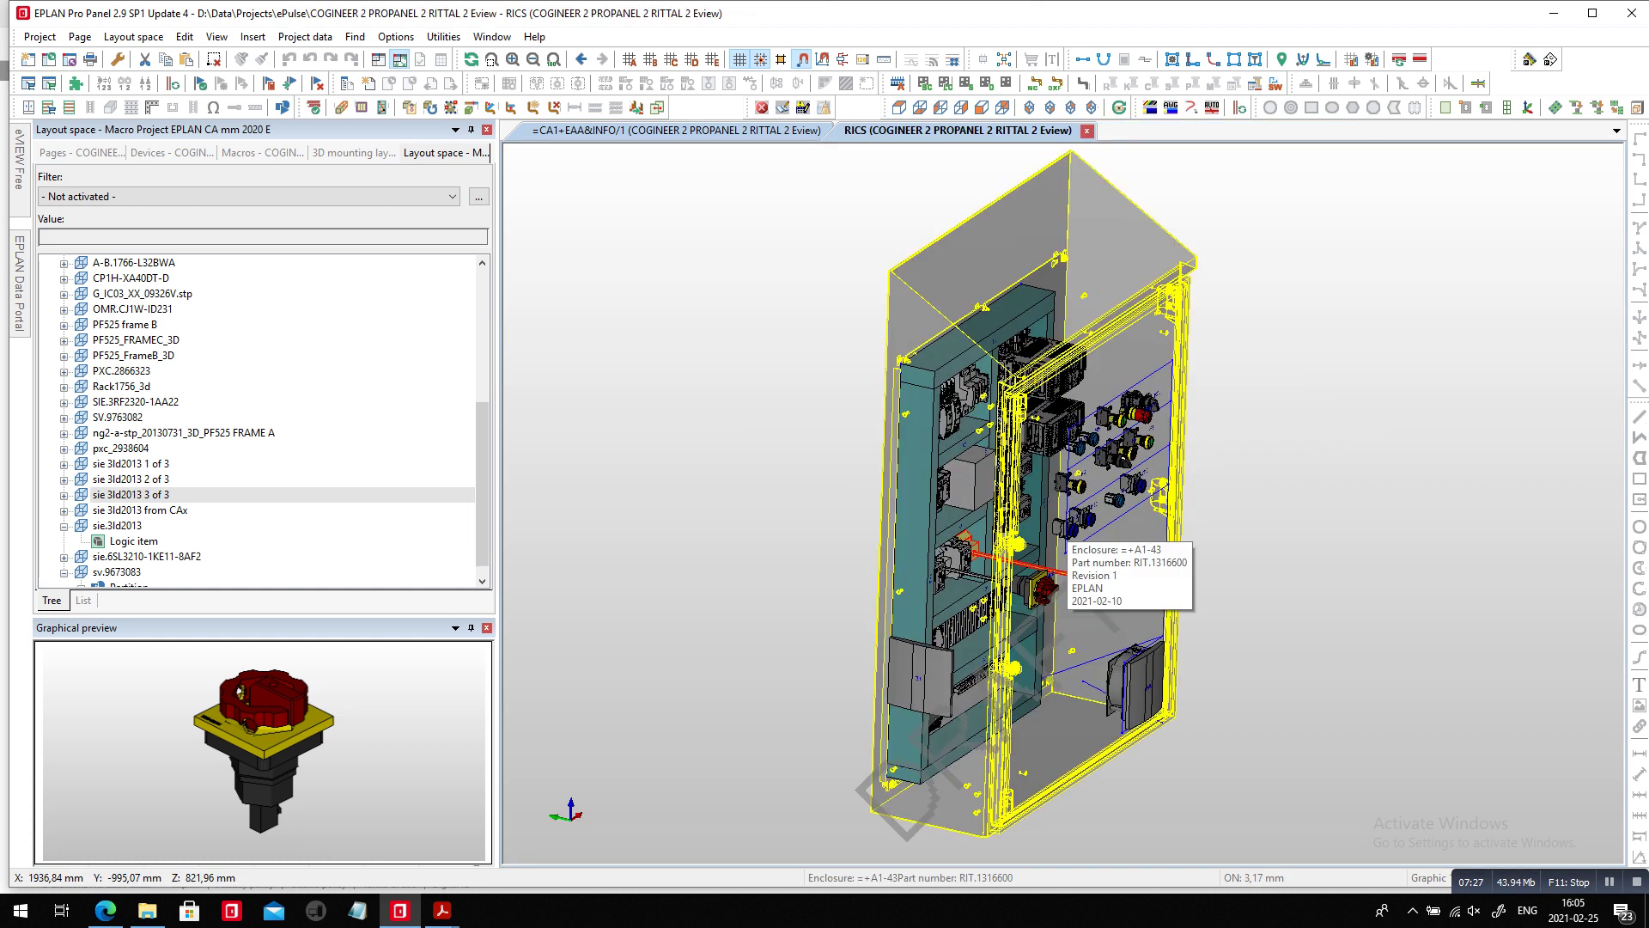
{"action": "scroll", "coordinate": [1108, 592], "scroll_direction": "up", "scroll_amount": 3}
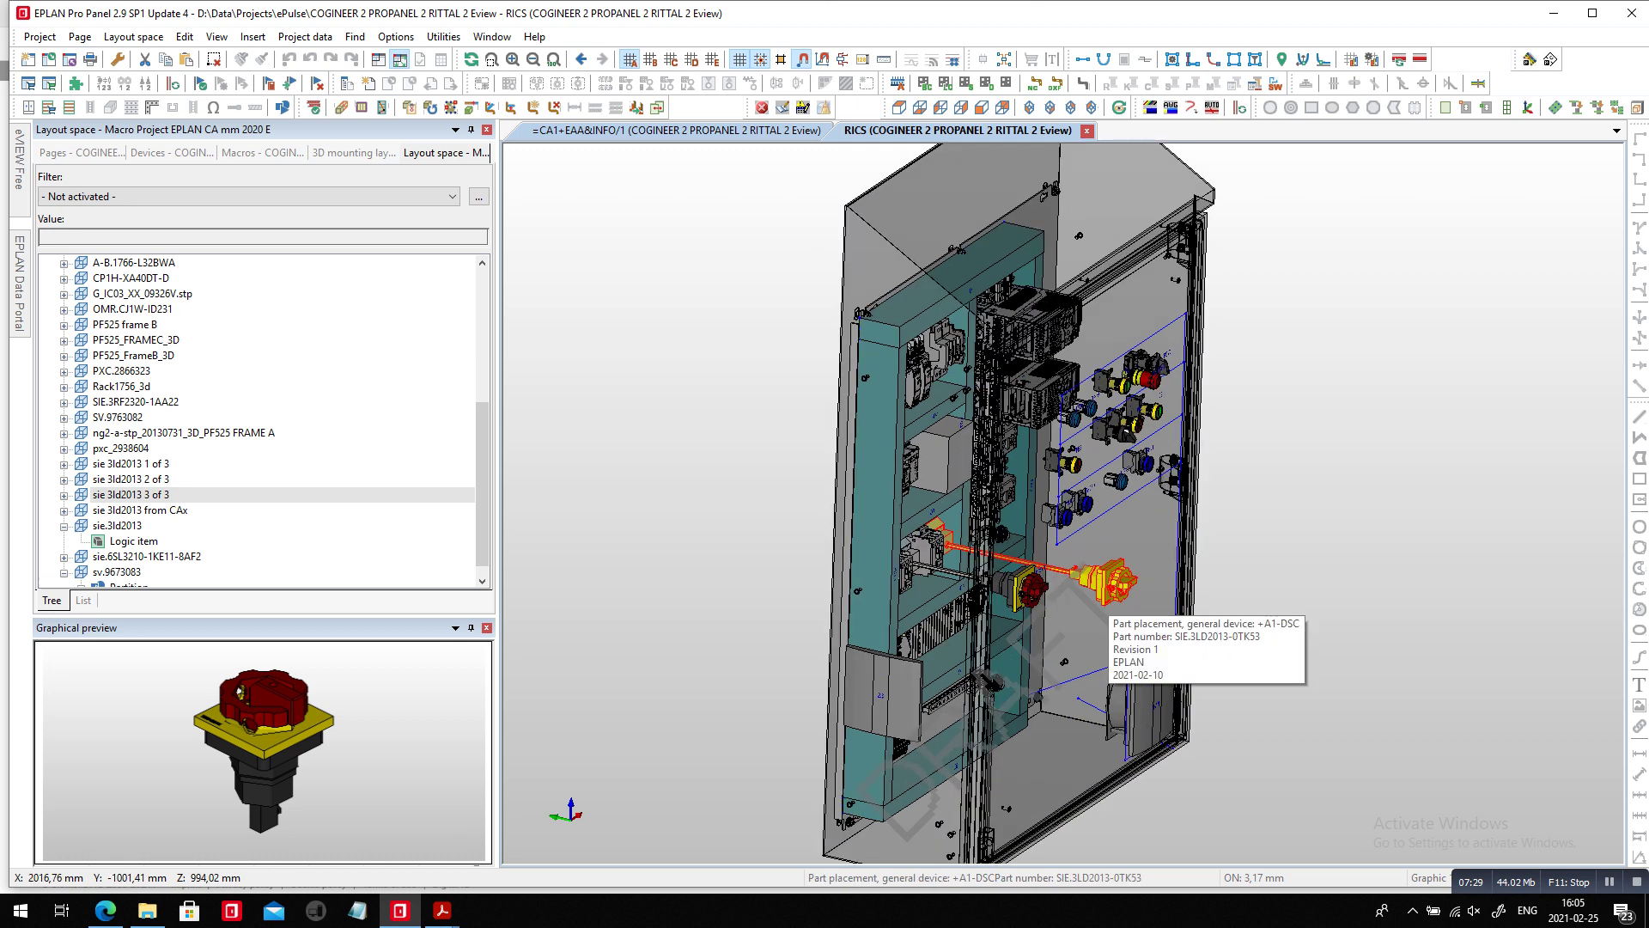
{"action": "scroll", "coordinate": [1108, 601], "scroll_direction": "up", "scroll_amount": 1}
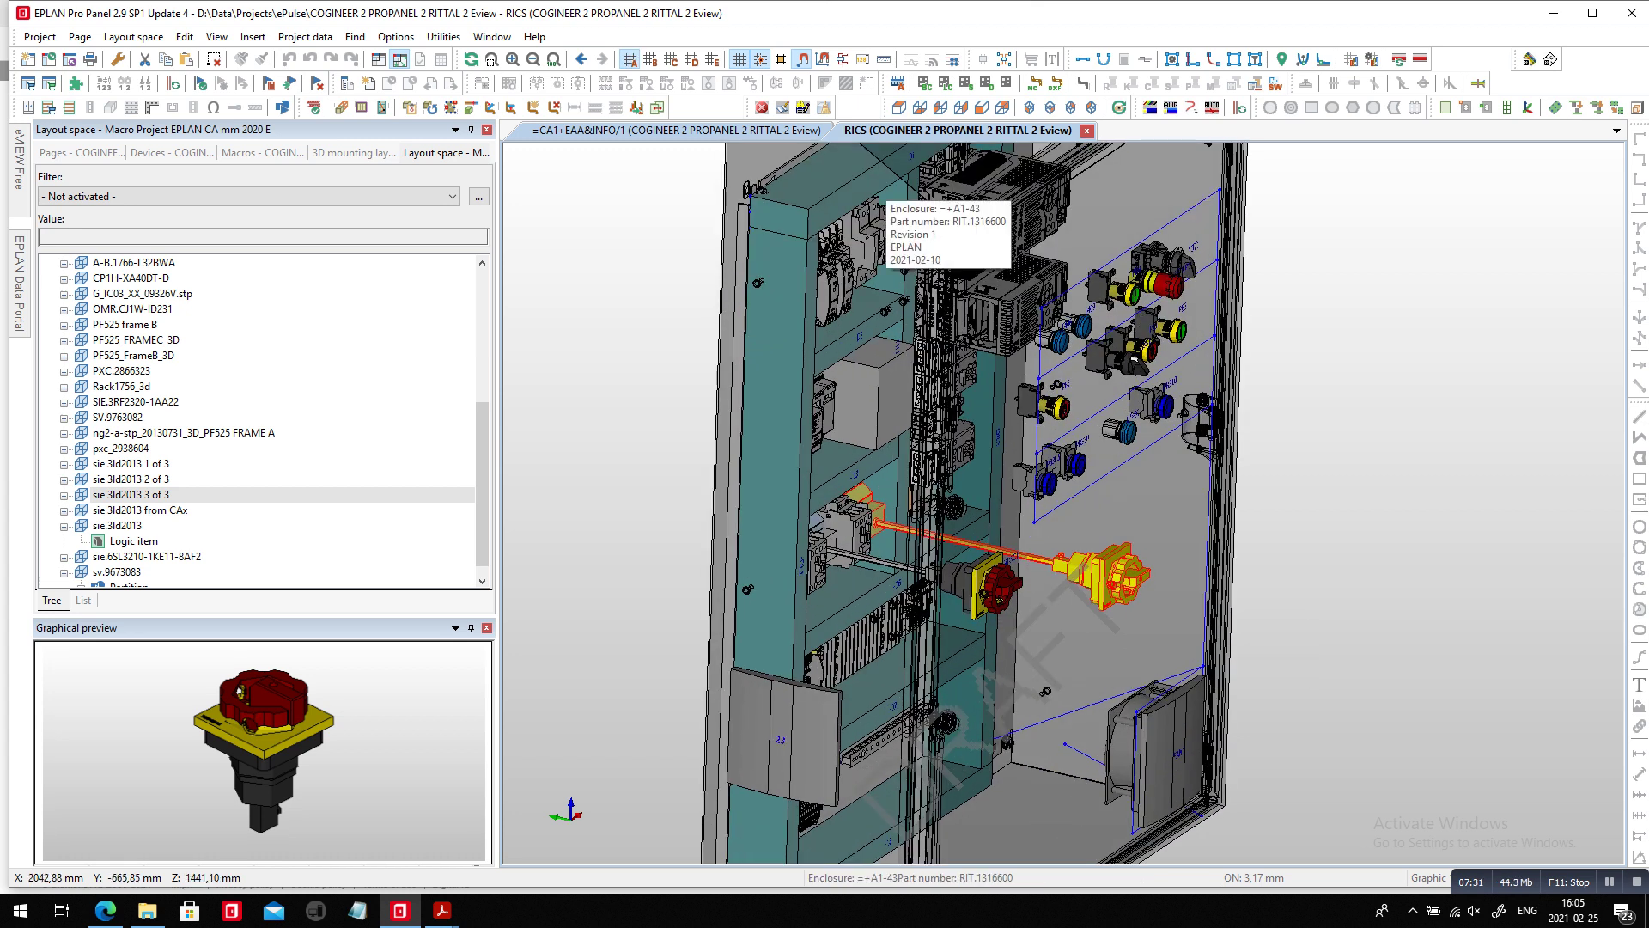
{"action": "left_click", "coordinate": [214, 60]}
{"action": "left_click", "coordinate": [1120, 572]}
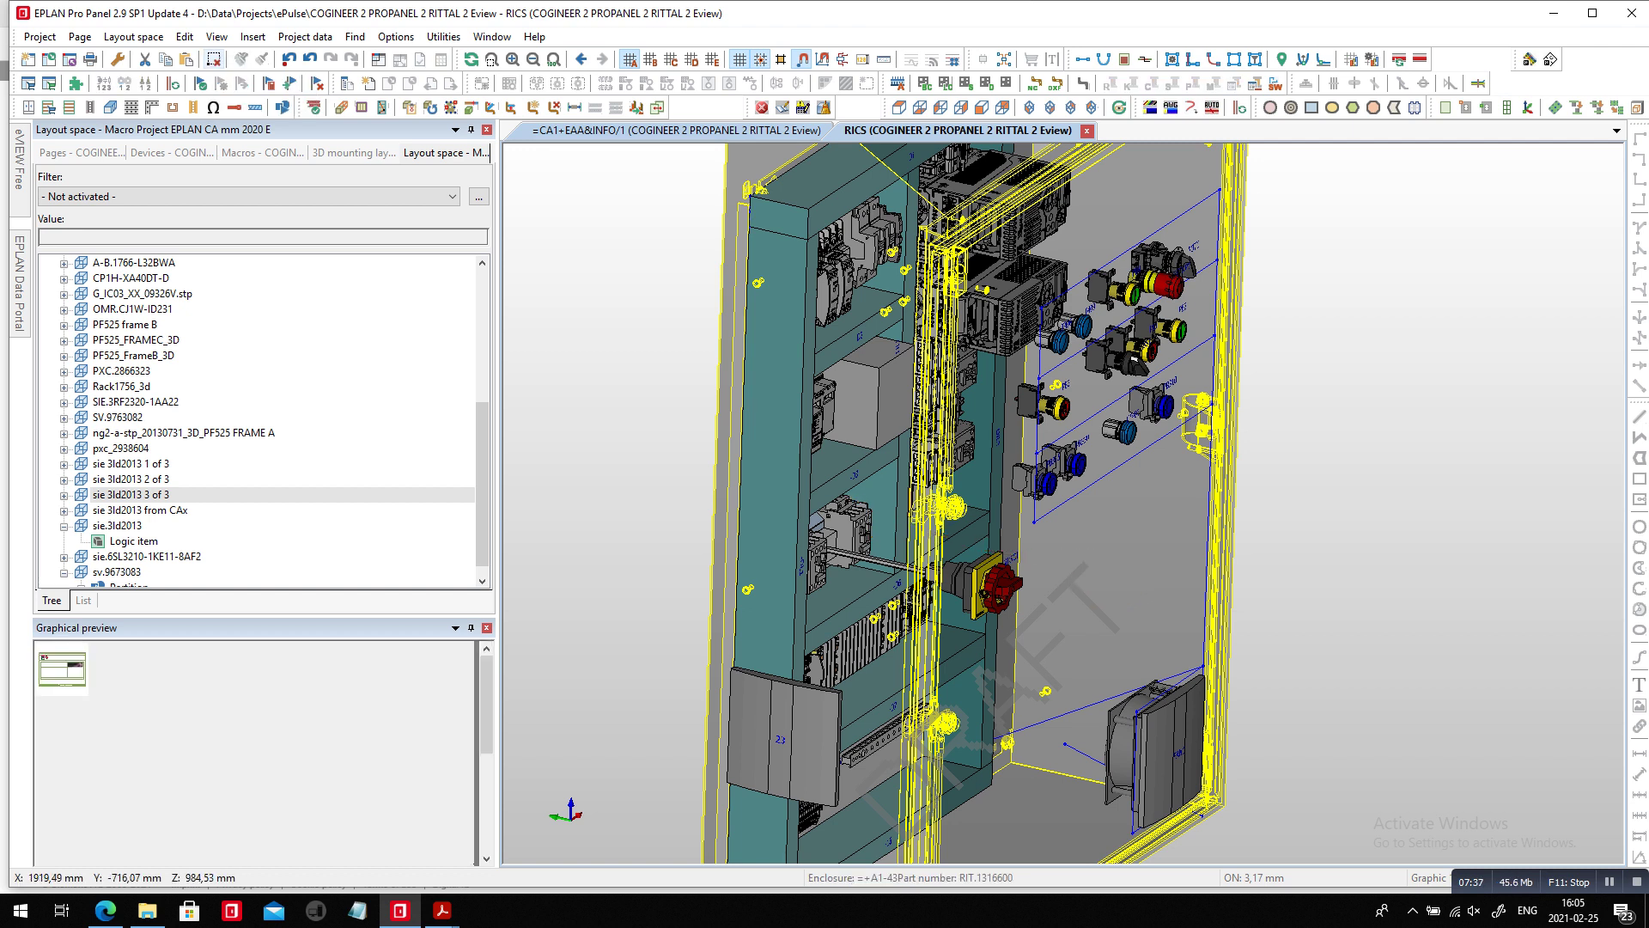
Open the S3 mounting panel front of the RICS layout space in project COGINEER 2 PROPANEL 2 RITTAL 2 Eview.
{"action": "left_click_drag", "start_coordinate": [483, 483], "coordinate": [483, 374]}
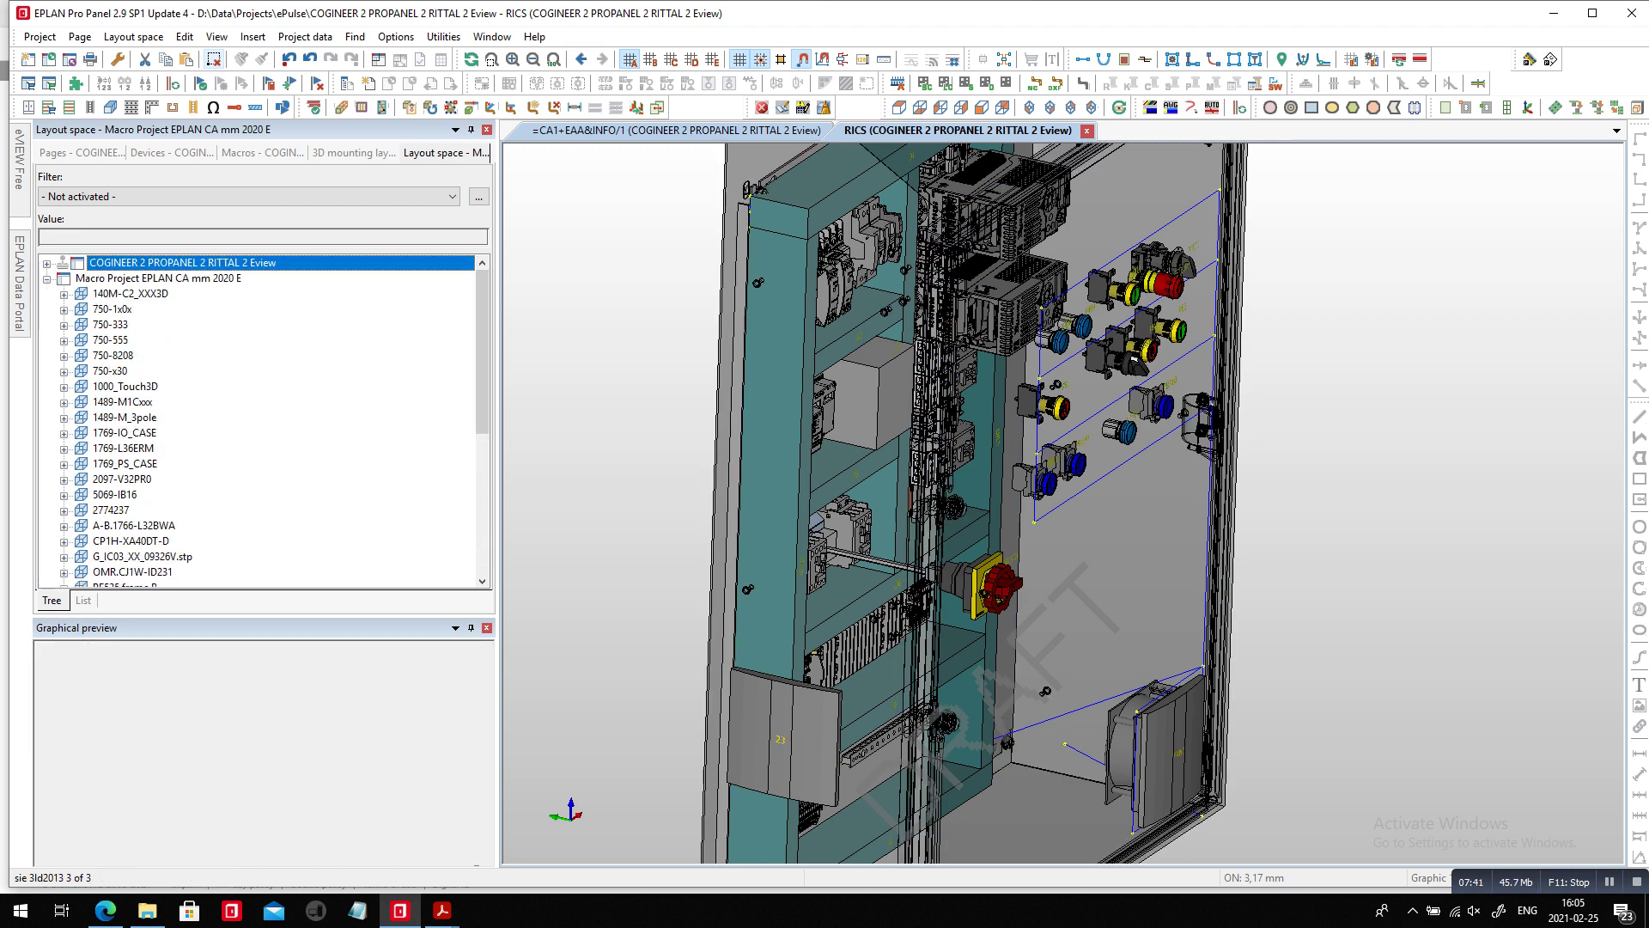
{"action": "double_click", "coordinate": [104, 279]}
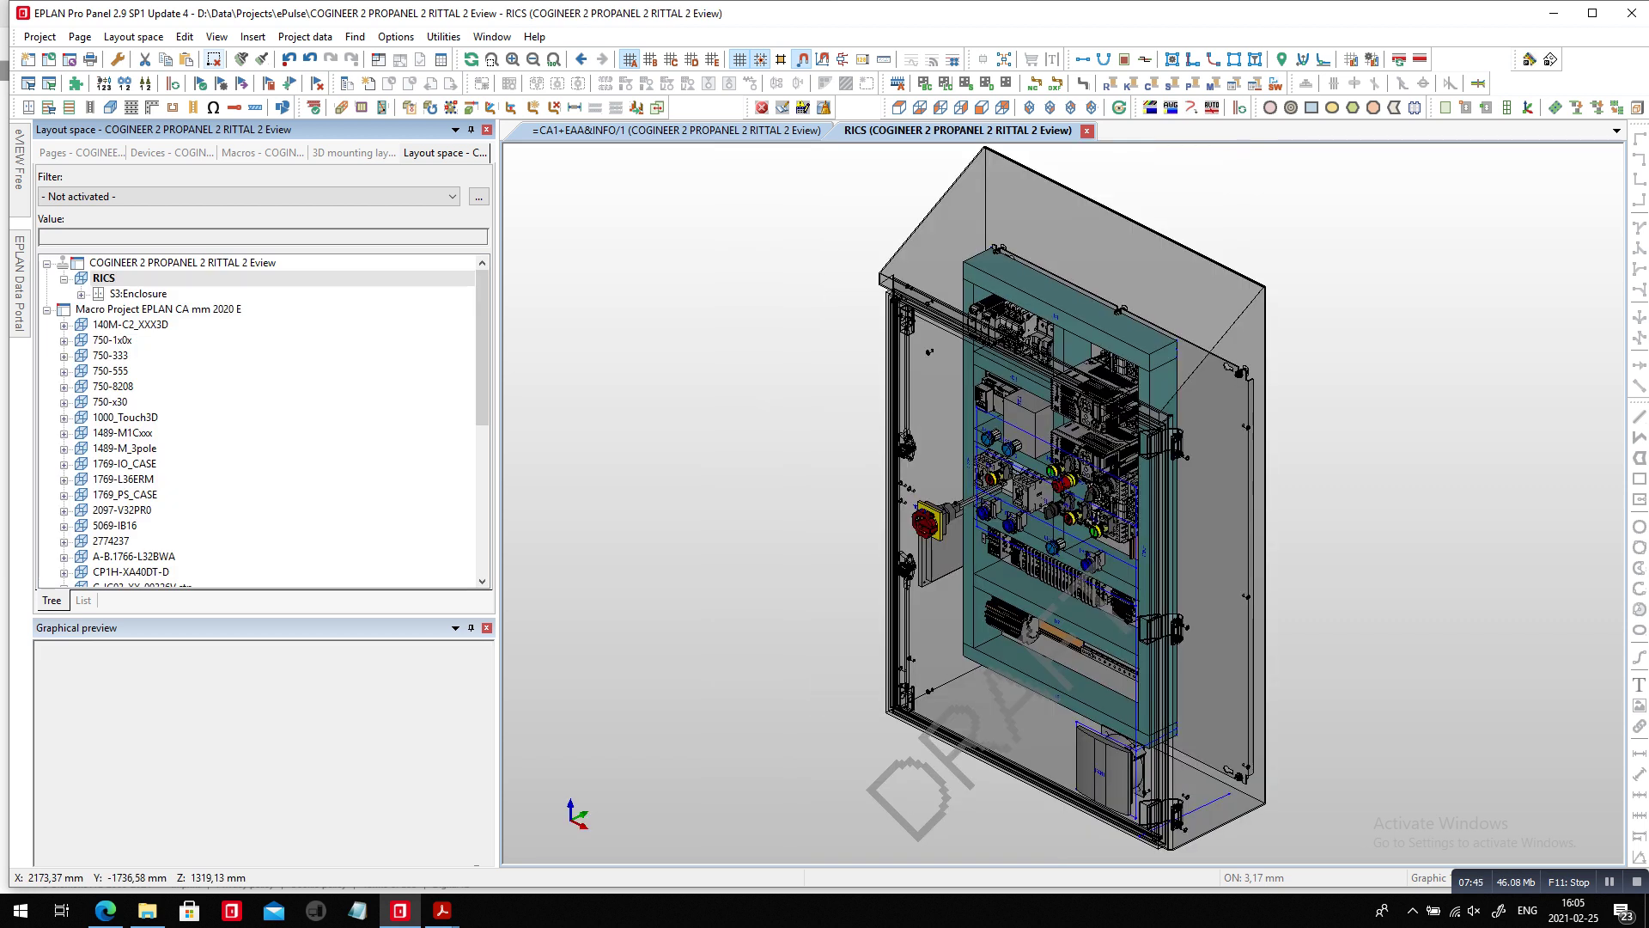
{"action": "double_click", "coordinate": [139, 294]}
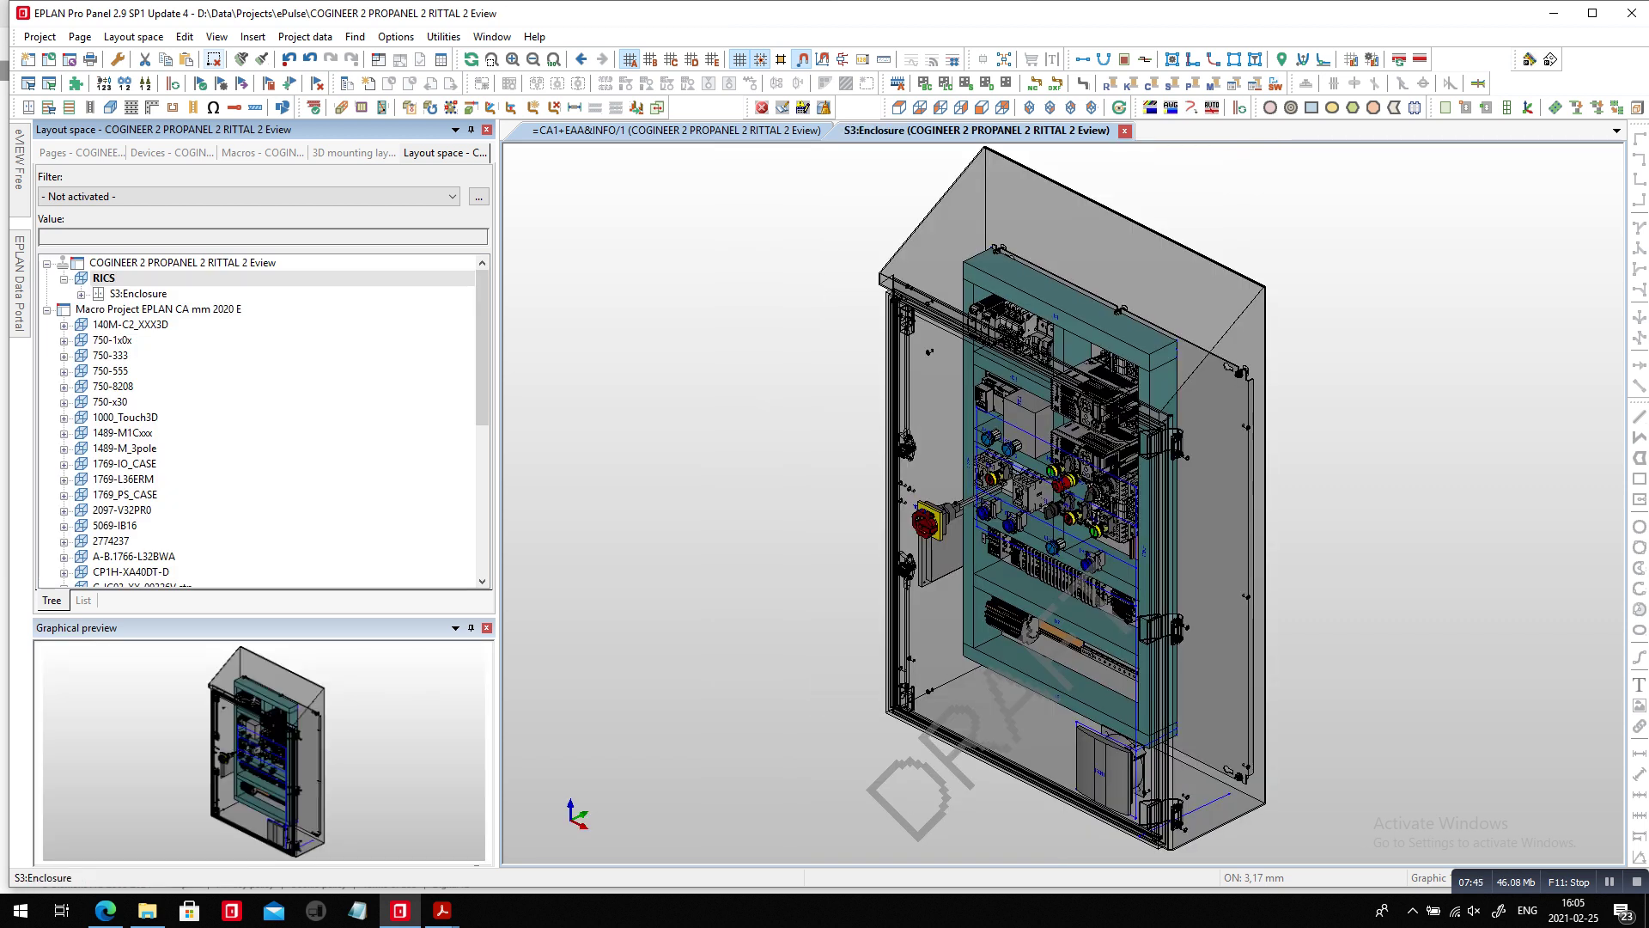
{"action": "left_click", "coordinate": [170, 340]}
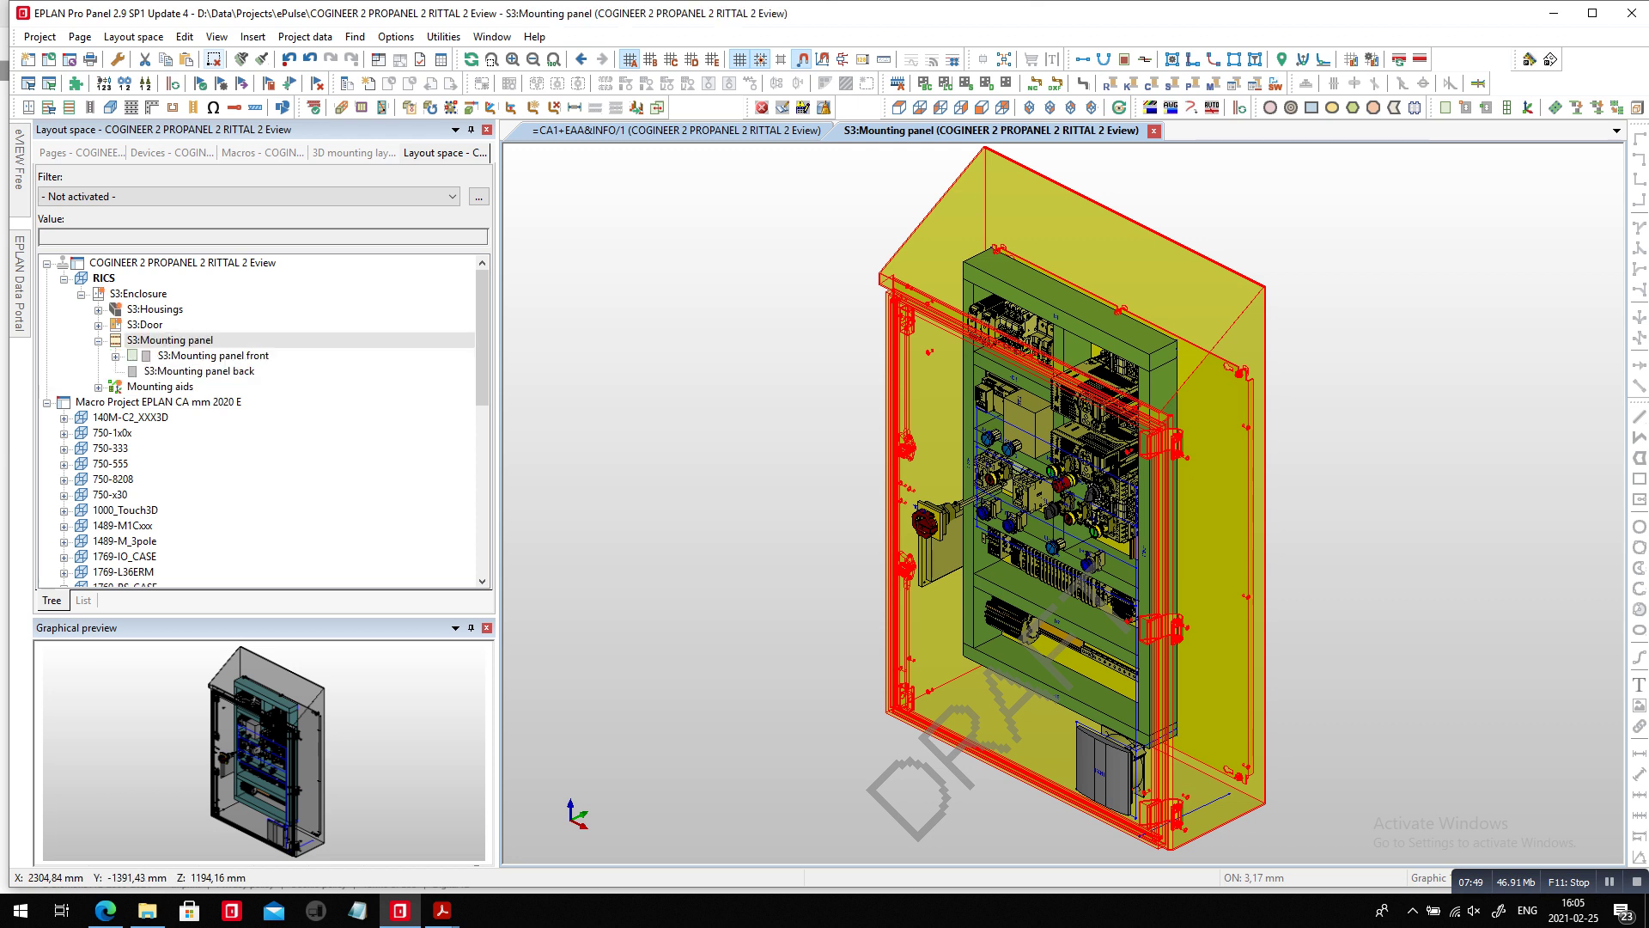
{"action": "double_click", "coordinate": [213, 355]}
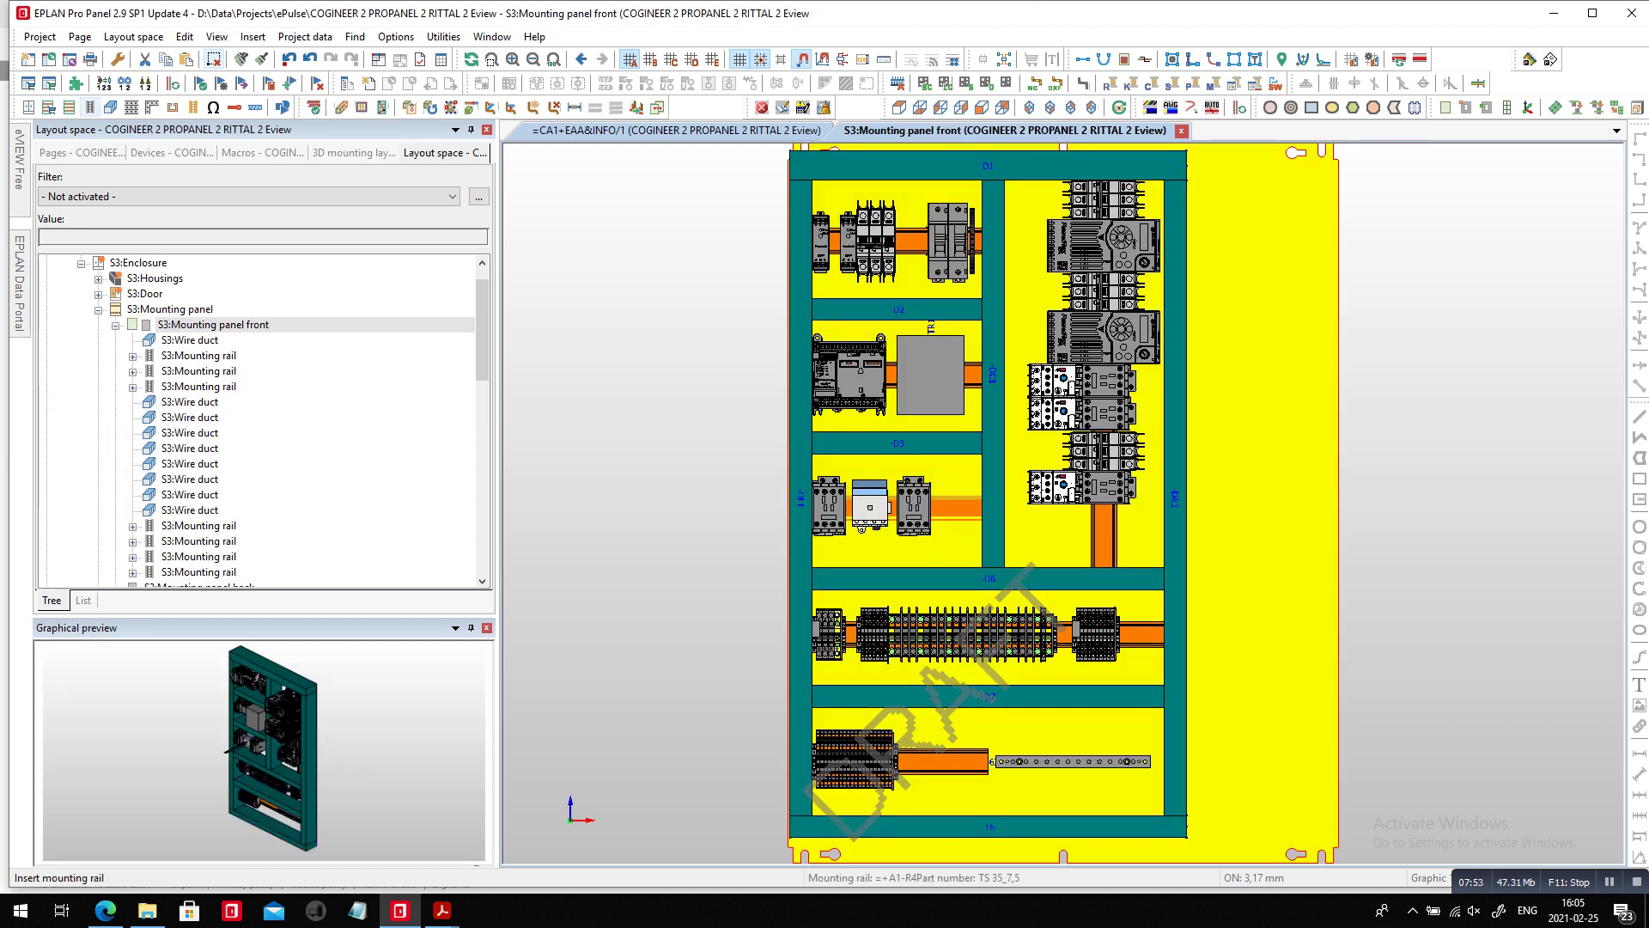
Start inserting a device and select the Siemens power switchgear assembly SIE.3LD2013-0TK53ass in the parts database.
{"action": "left_click", "coordinate": [253, 37]}
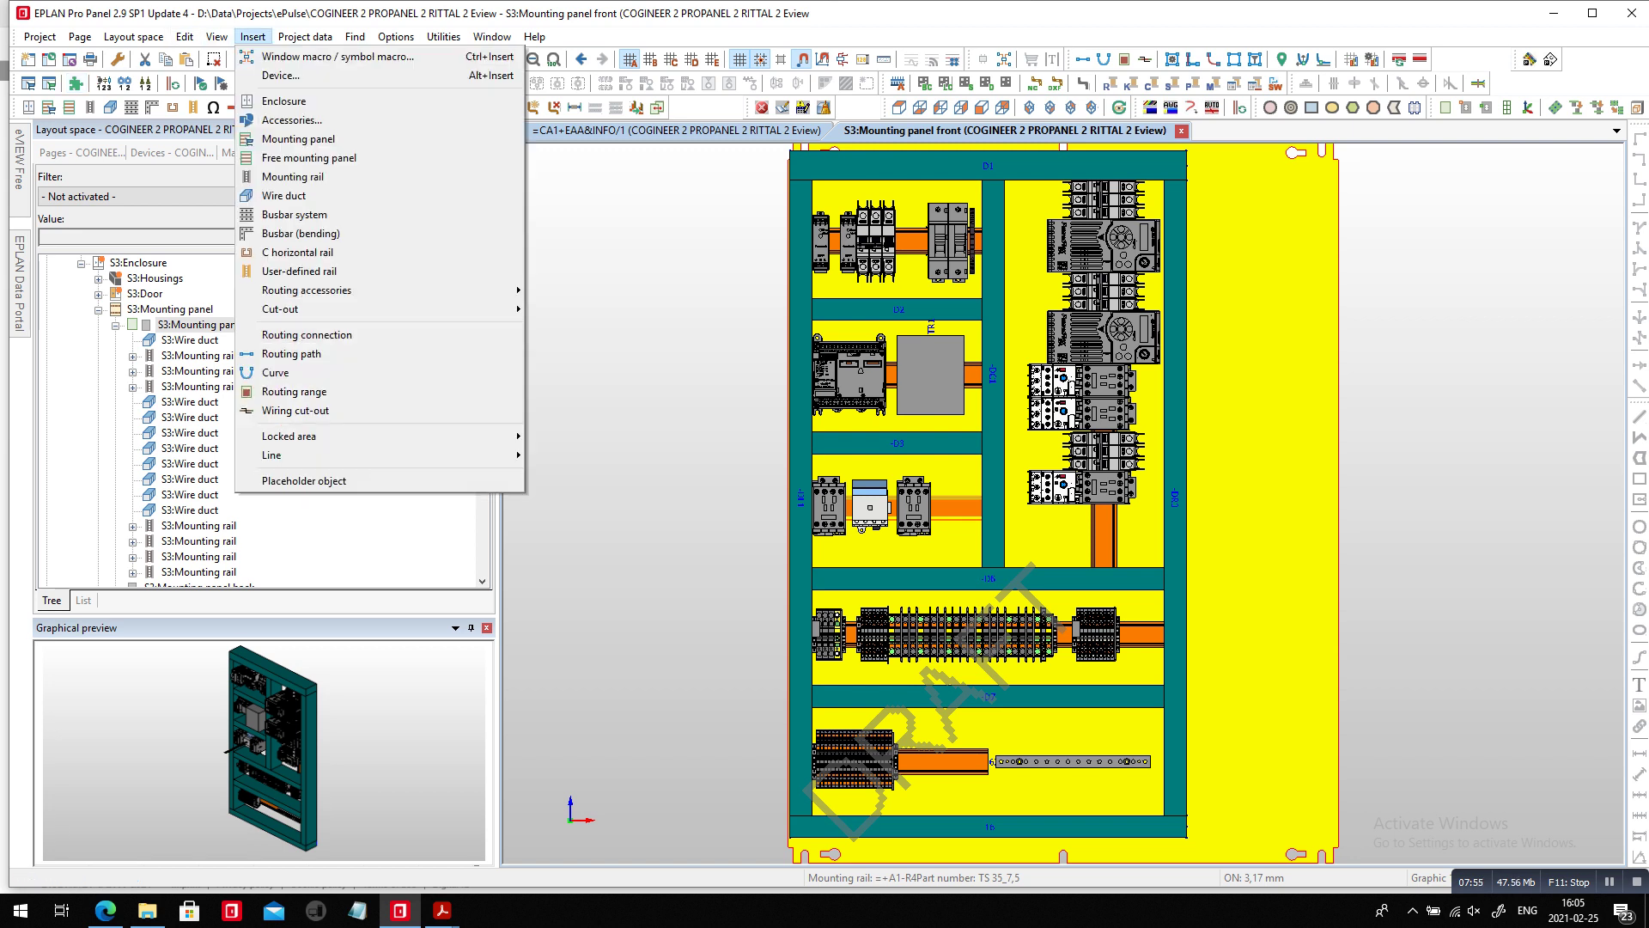
{"action": "left_click", "coordinate": [276, 75]}
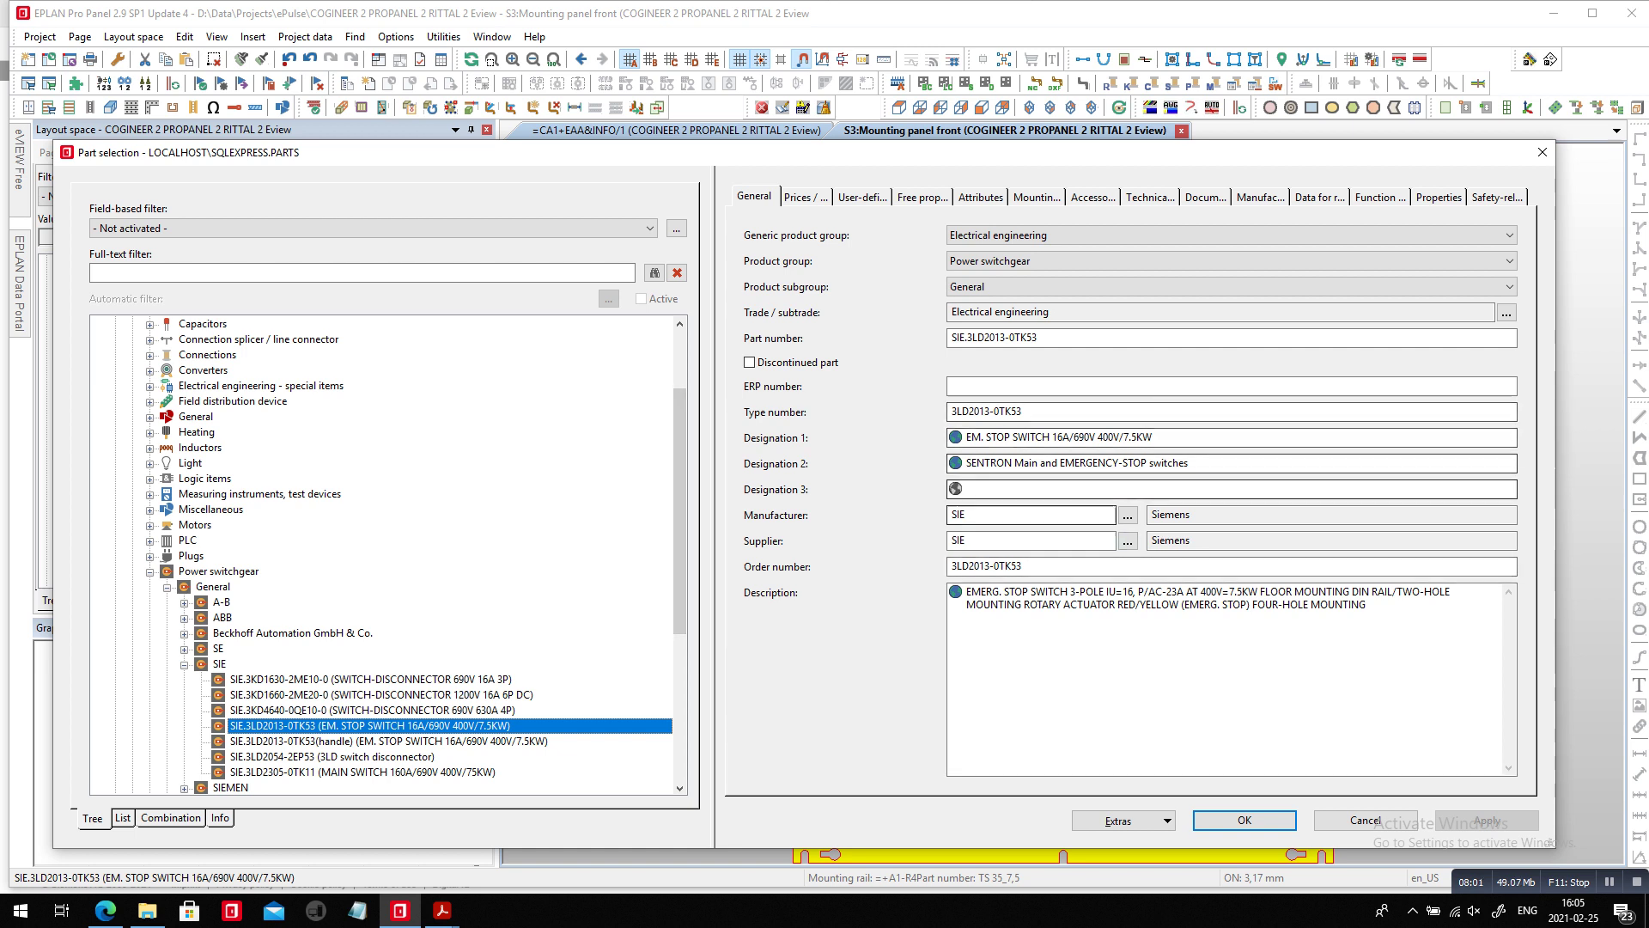
{"action": "left_click_drag", "start_coordinate": [680, 511], "coordinate": [680, 462]}
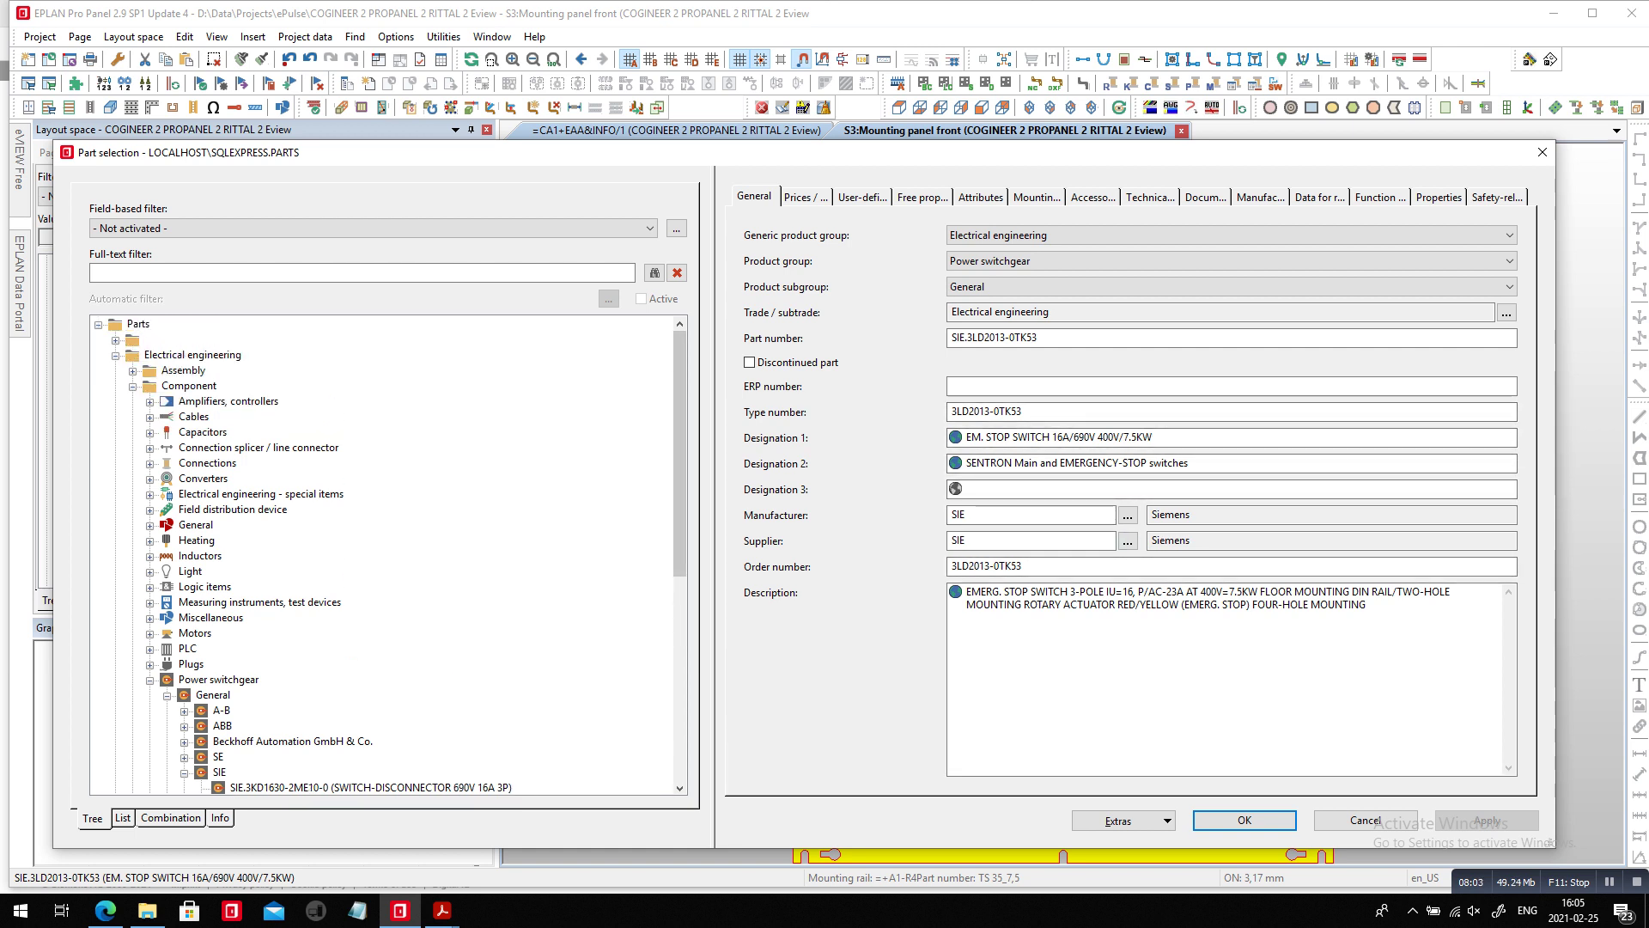
{"action": "double_click", "coordinate": [183, 370]}
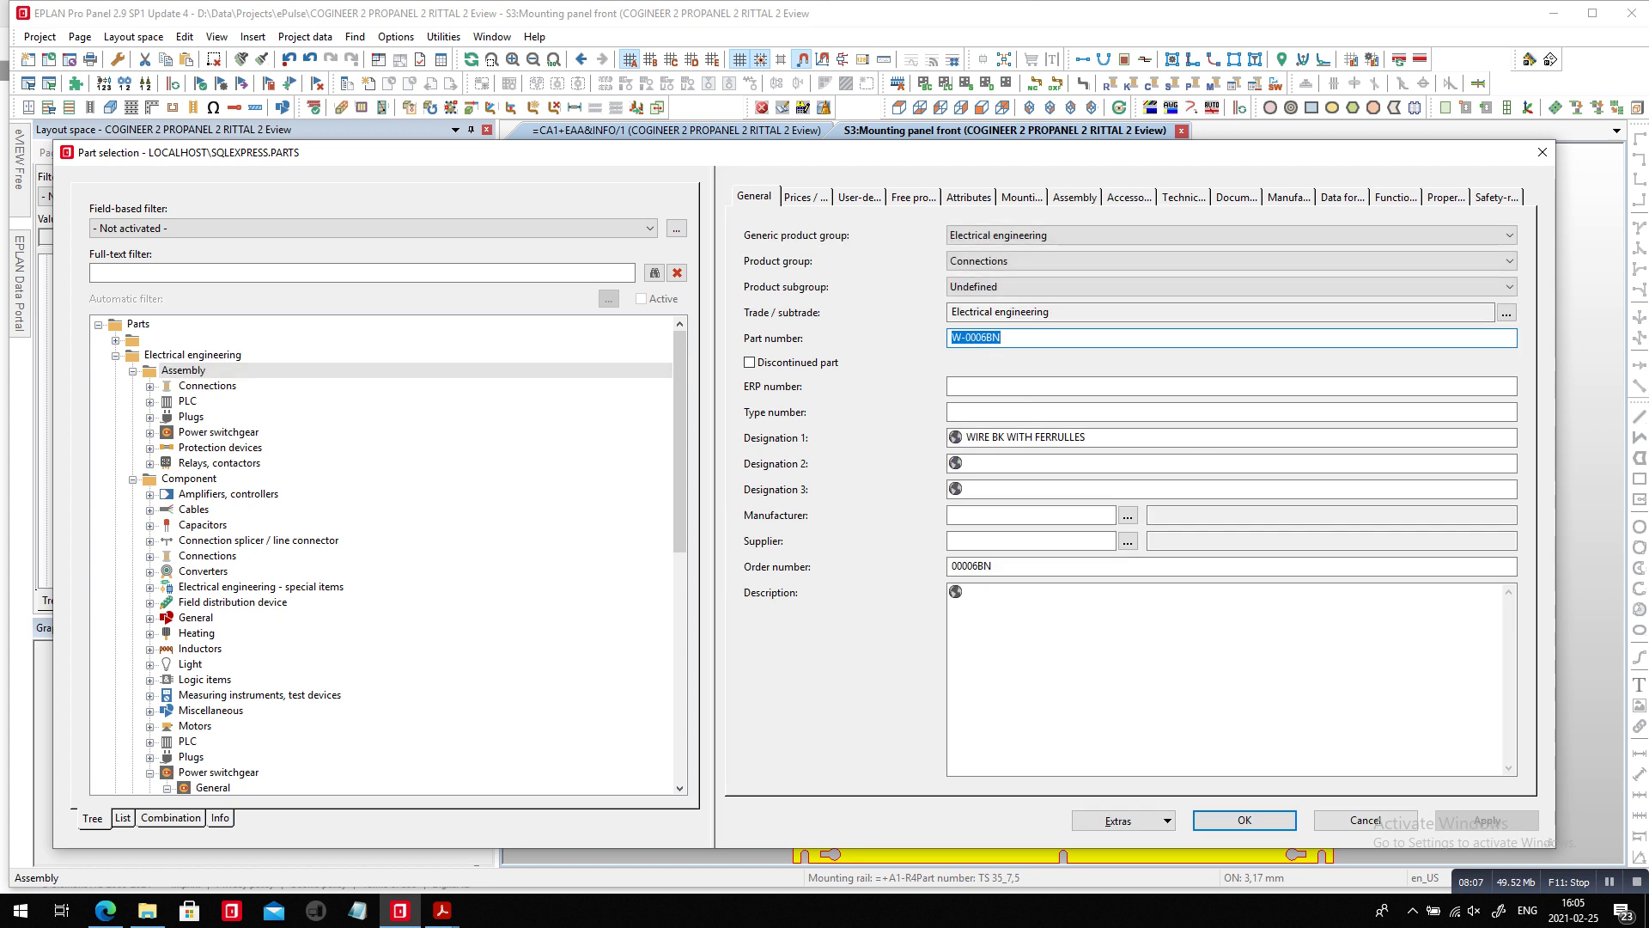
{"action": "double_click", "coordinate": [218, 432]}
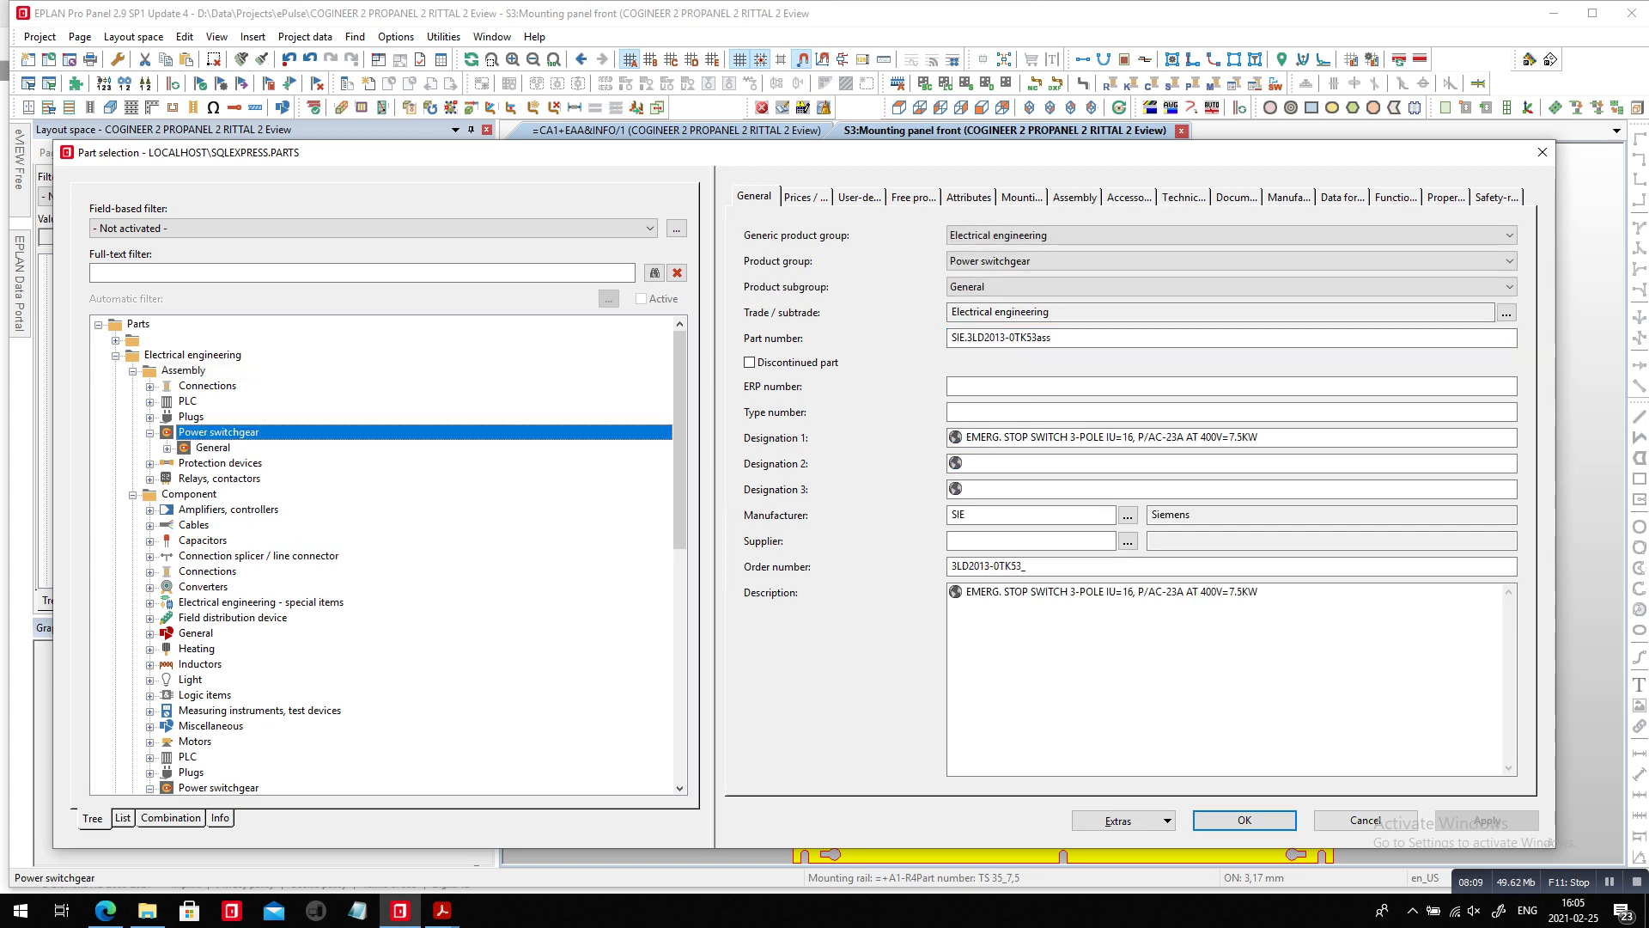
{"action": "double_click", "coordinate": [213, 448]}
{"action": "double_click", "coordinate": [219, 463]}
{"action": "left_click", "coordinate": [283, 479]}
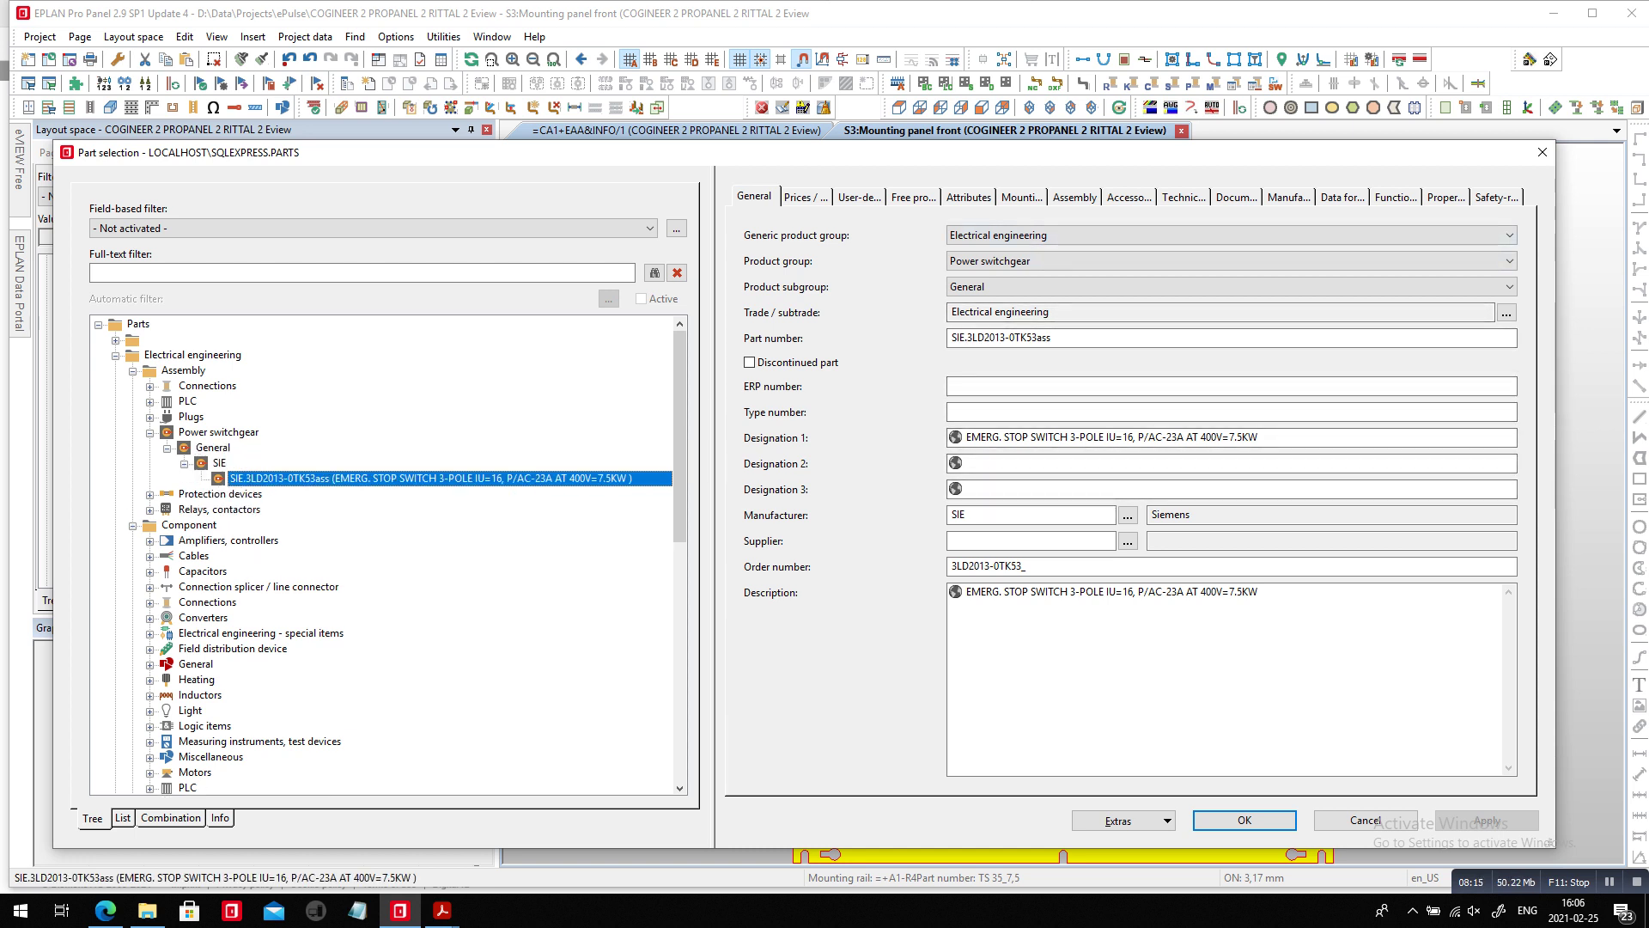
Examine the accessories, assembly composition, technical data and mounting data of SIE.3LD2013-0TK53ass, and accept the part for placement.
{"action": "left_click", "coordinate": [1127, 196]}
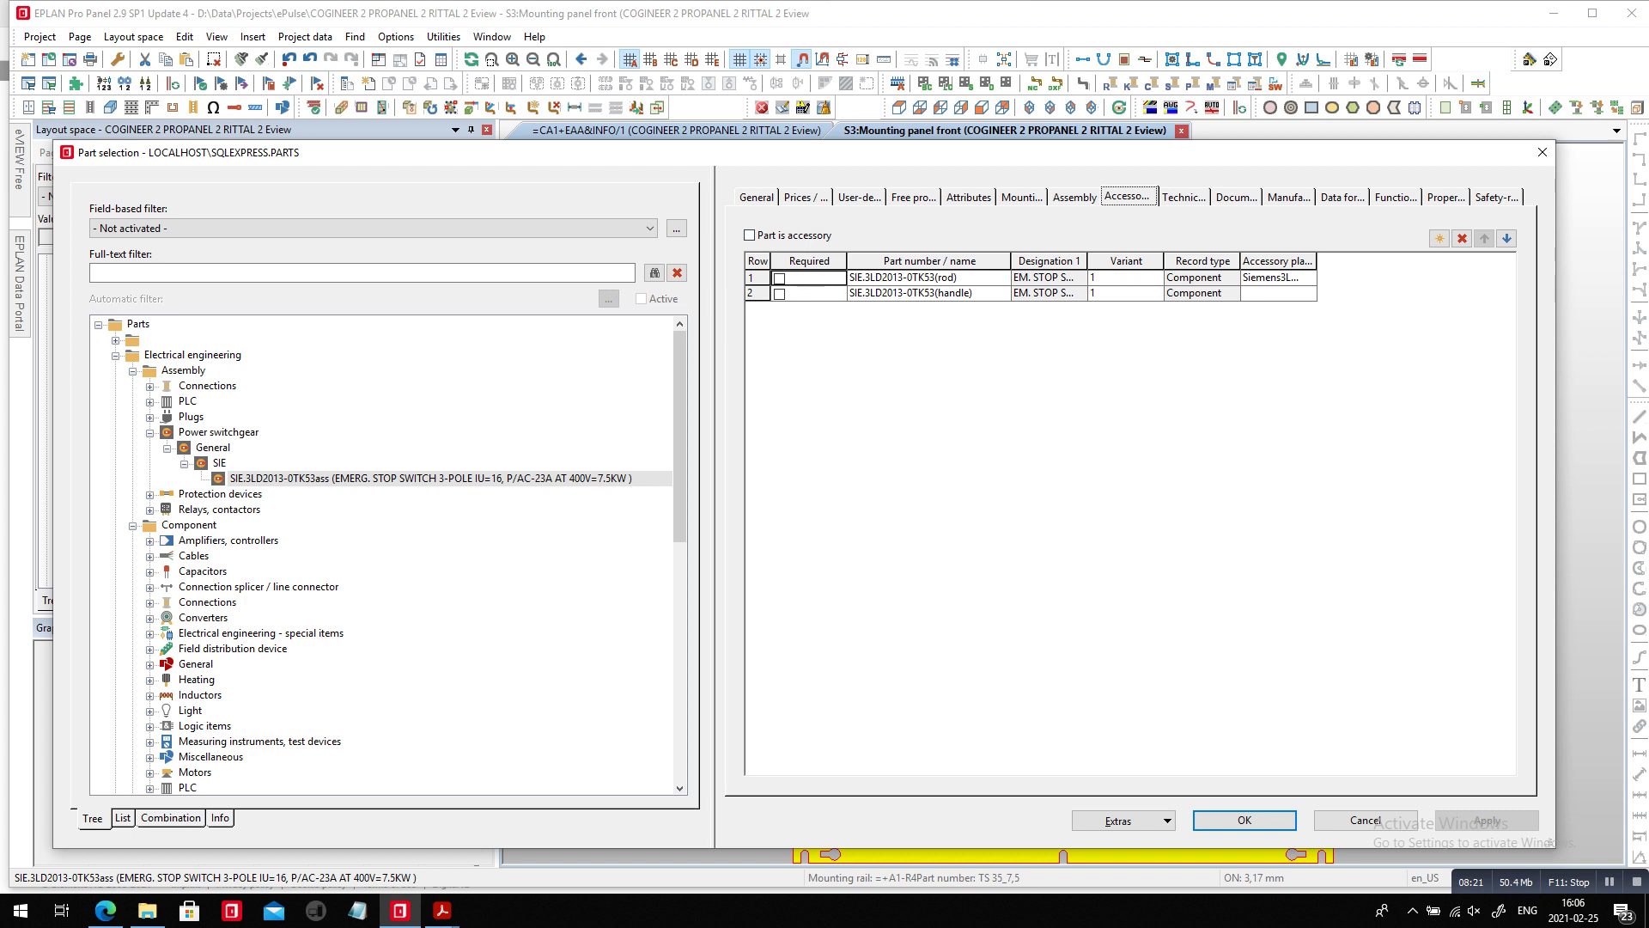
{"action": "left_click", "coordinate": [1074, 197]}
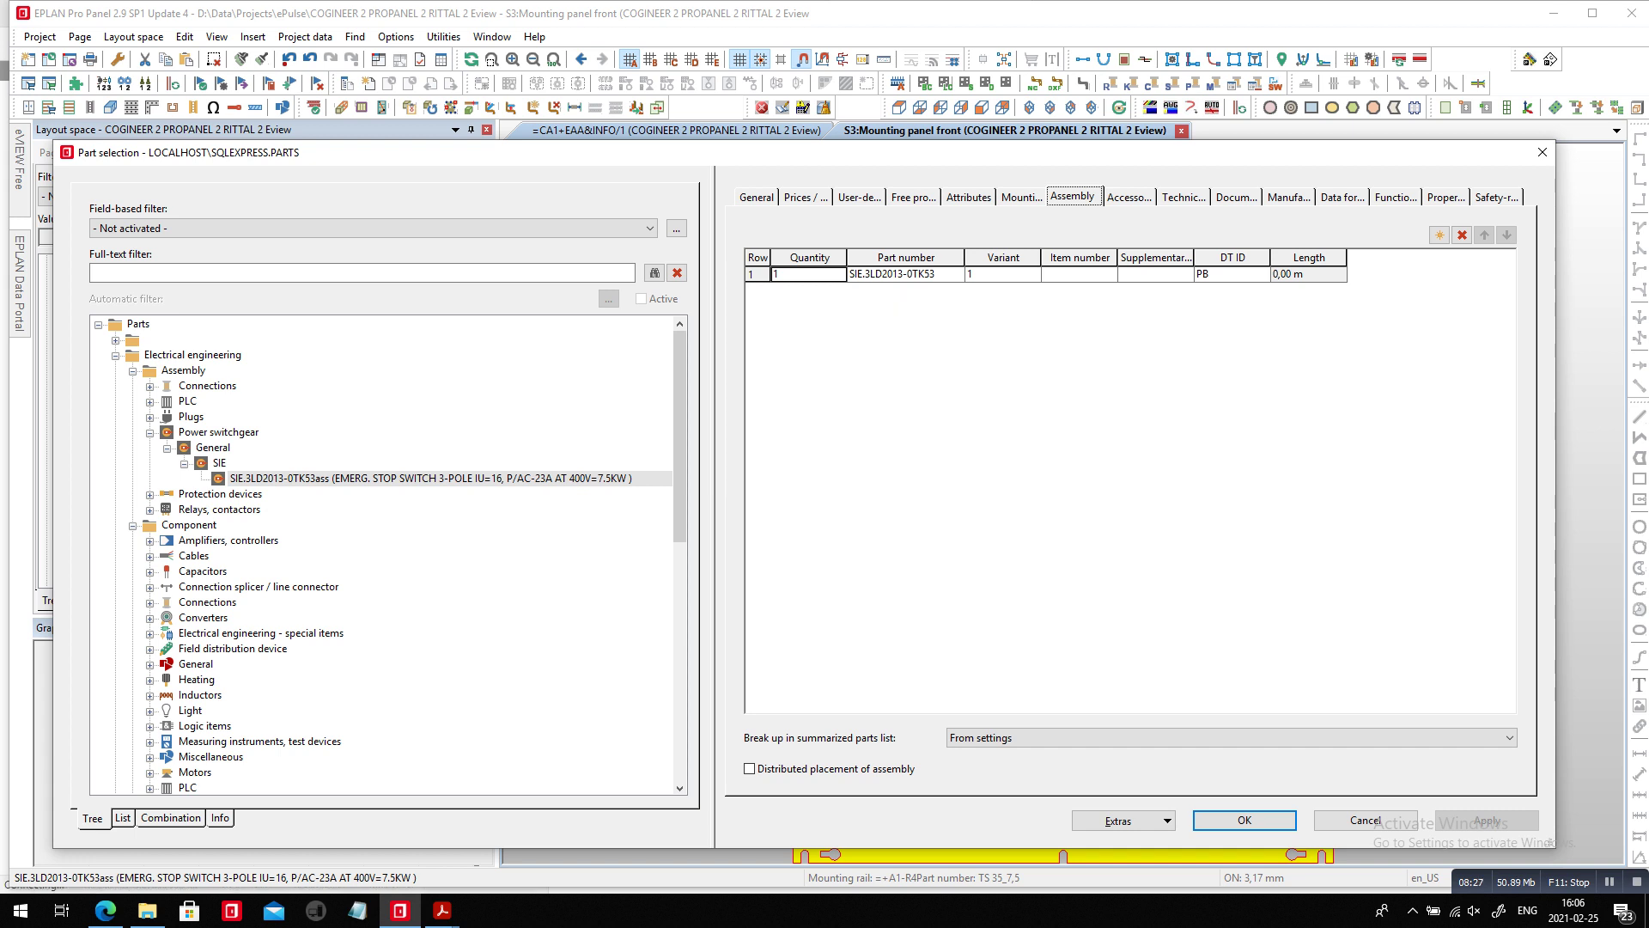
{"action": "left_click", "coordinate": [1184, 197]}
{"action": "left_click", "coordinate": [1020, 196]}
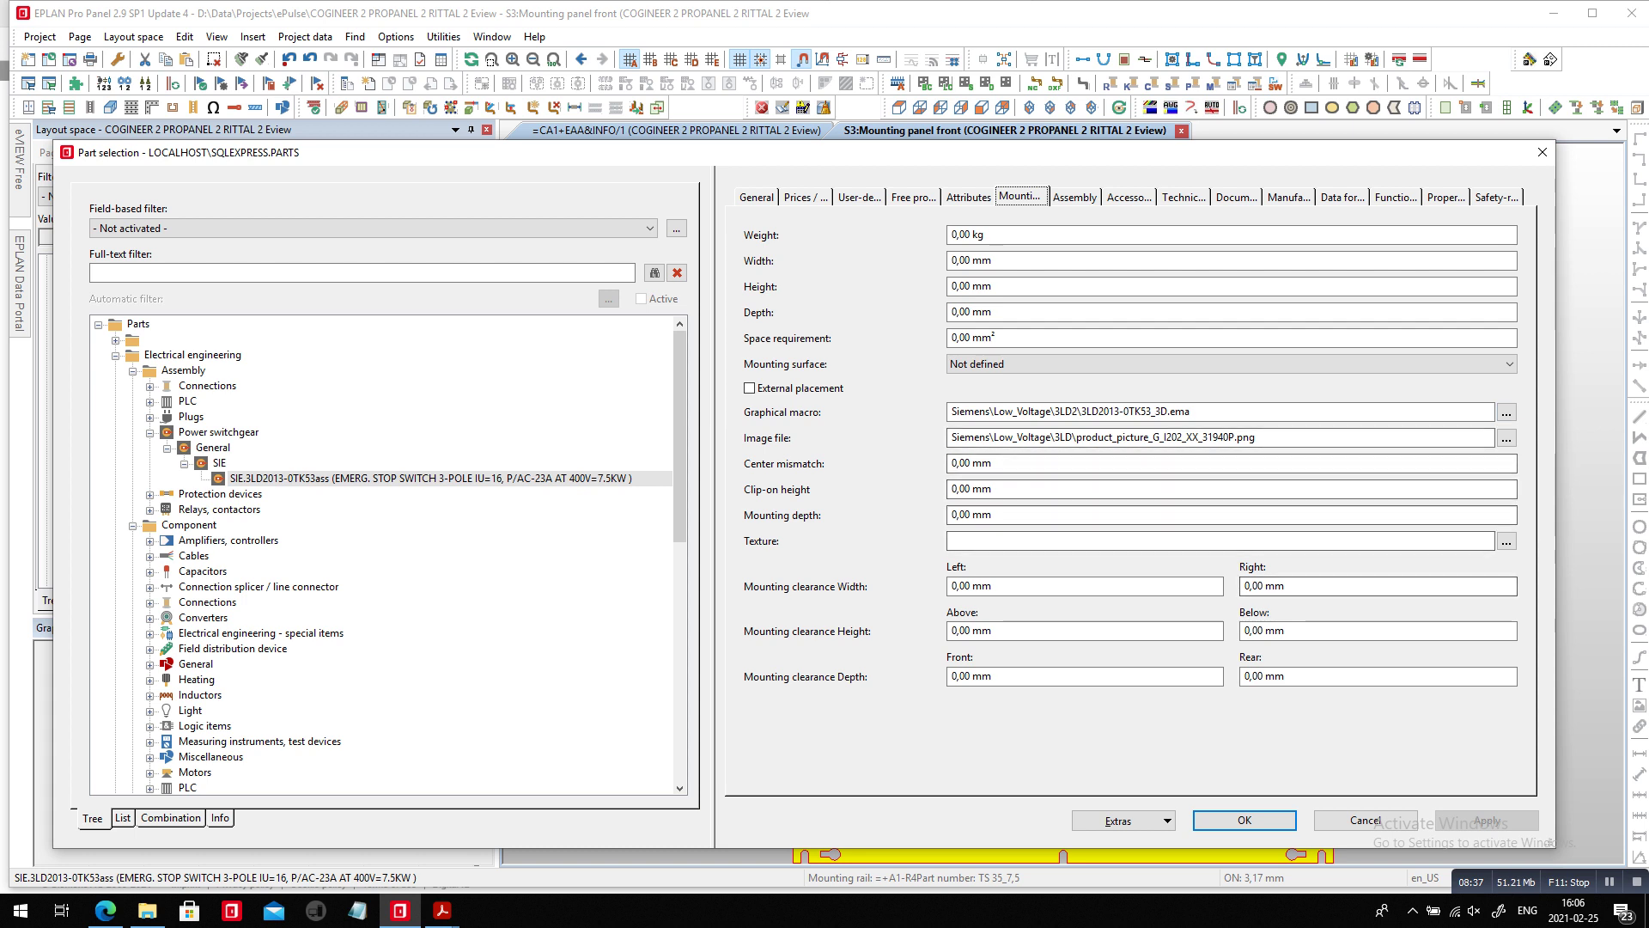
{"action": "left_click", "coordinate": [1244, 820]}
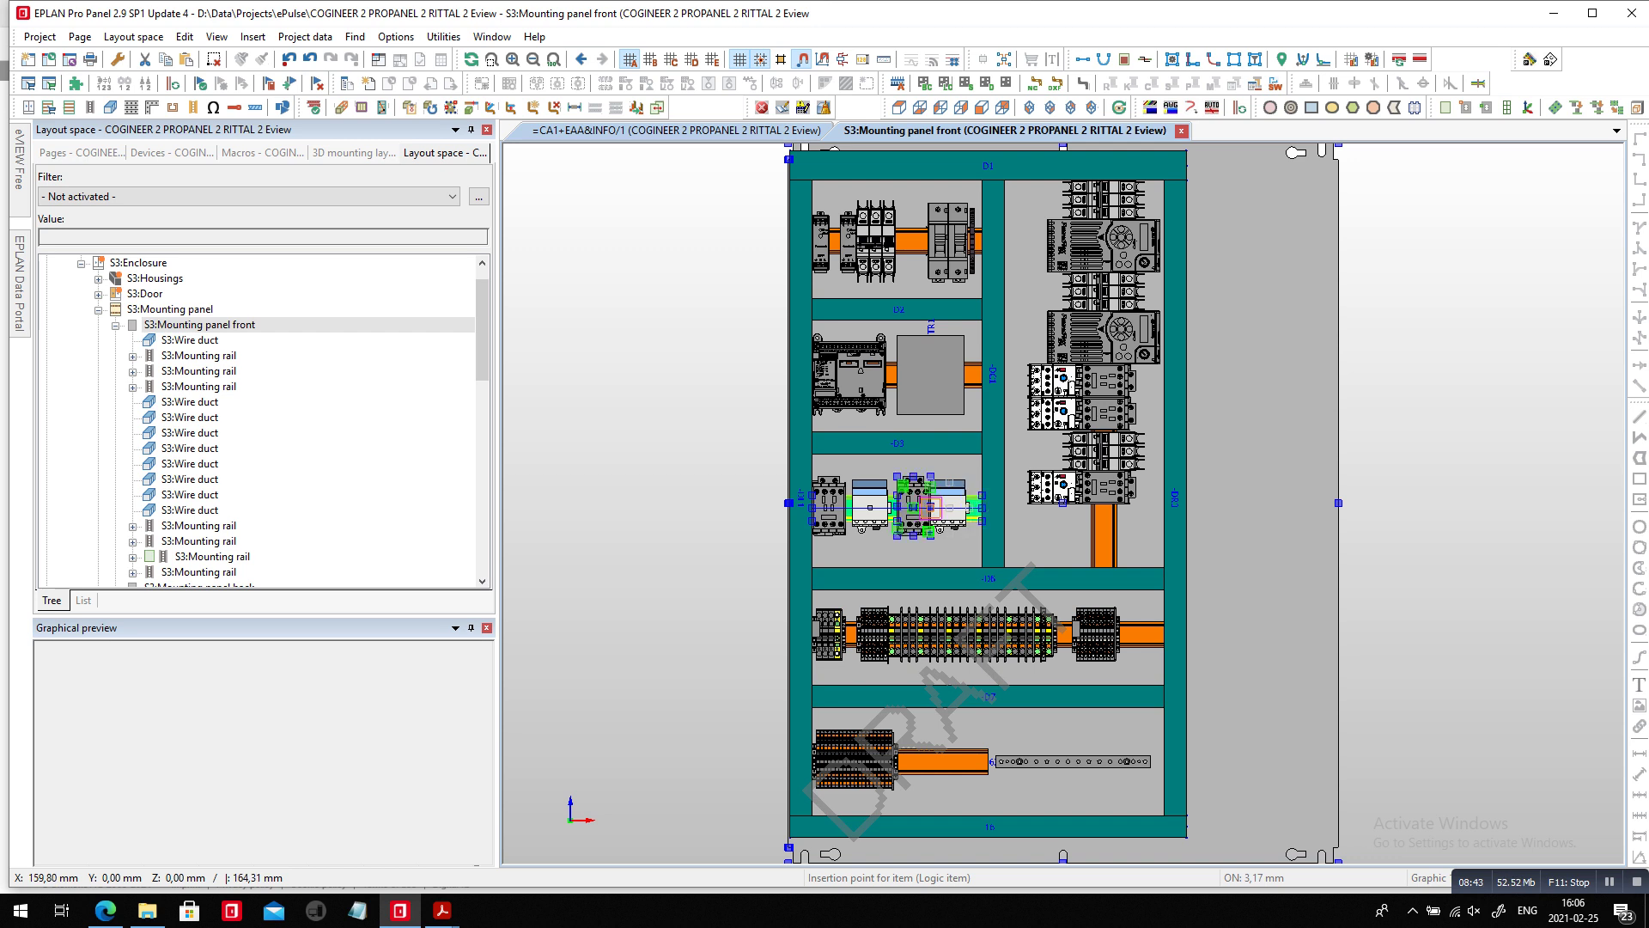
Place the switch on the mounting rail between wire ducts D3 and D6, beside the second contactor, with an X offset of 3 mm.
{"action": "scroll", "coordinate": [928, 507], "scroll_direction": "up", "scroll_amount": 4}
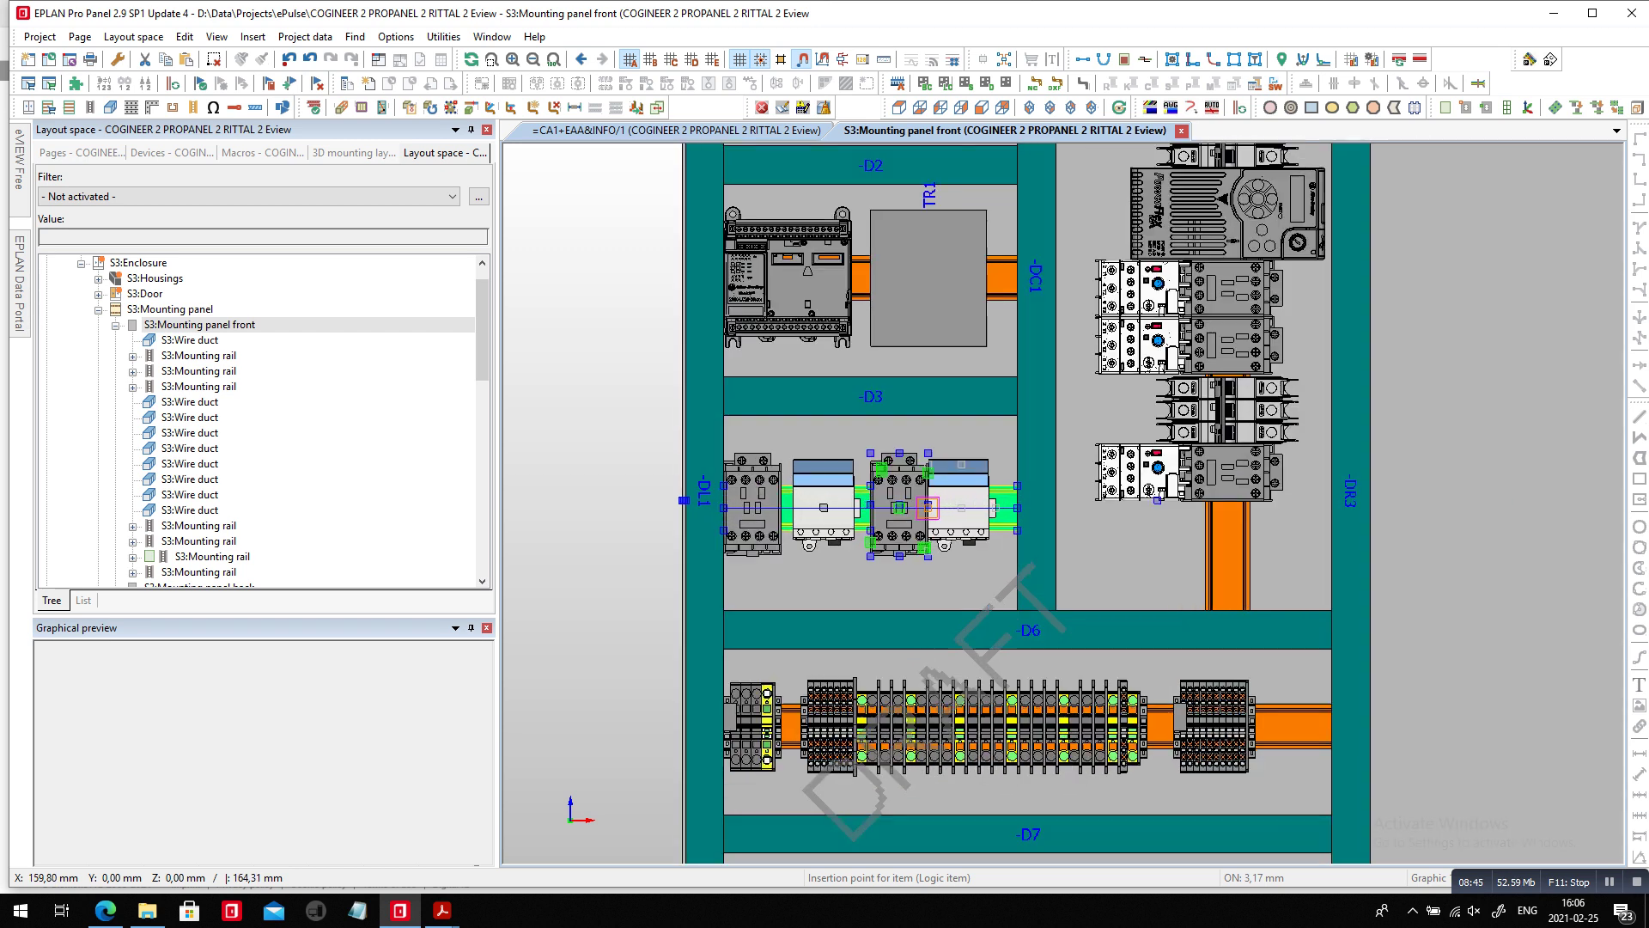
{"action": "scroll", "coordinate": [932, 507], "scroll_direction": "up", "scroll_amount": 3}
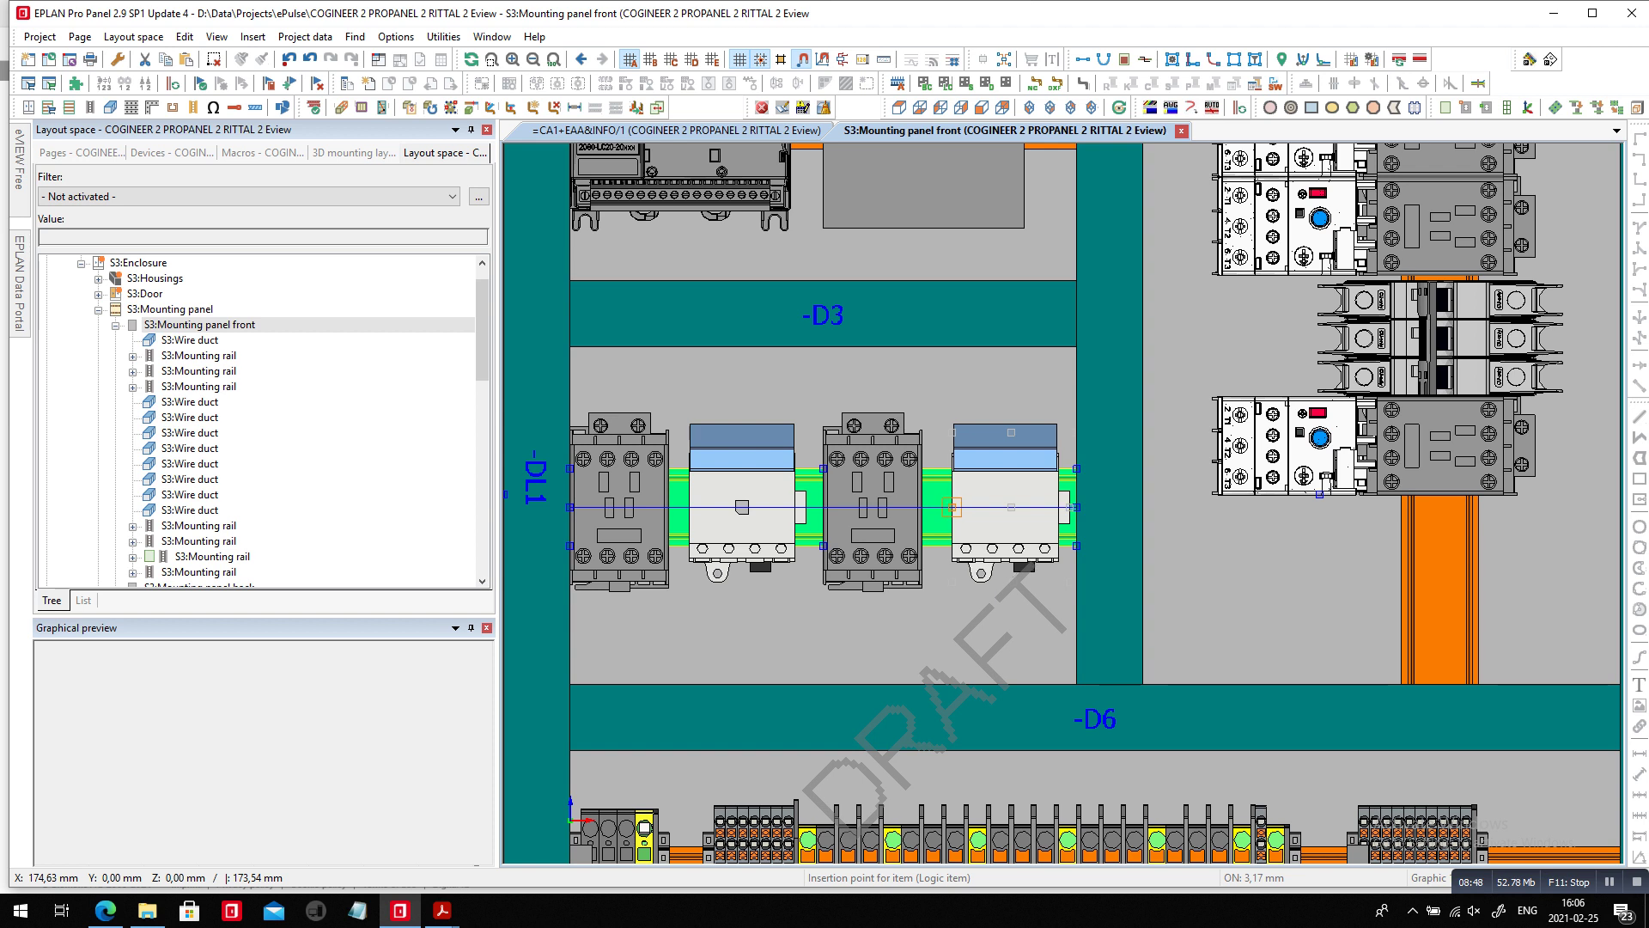
{"action": "left_click", "coordinate": [951, 507]}
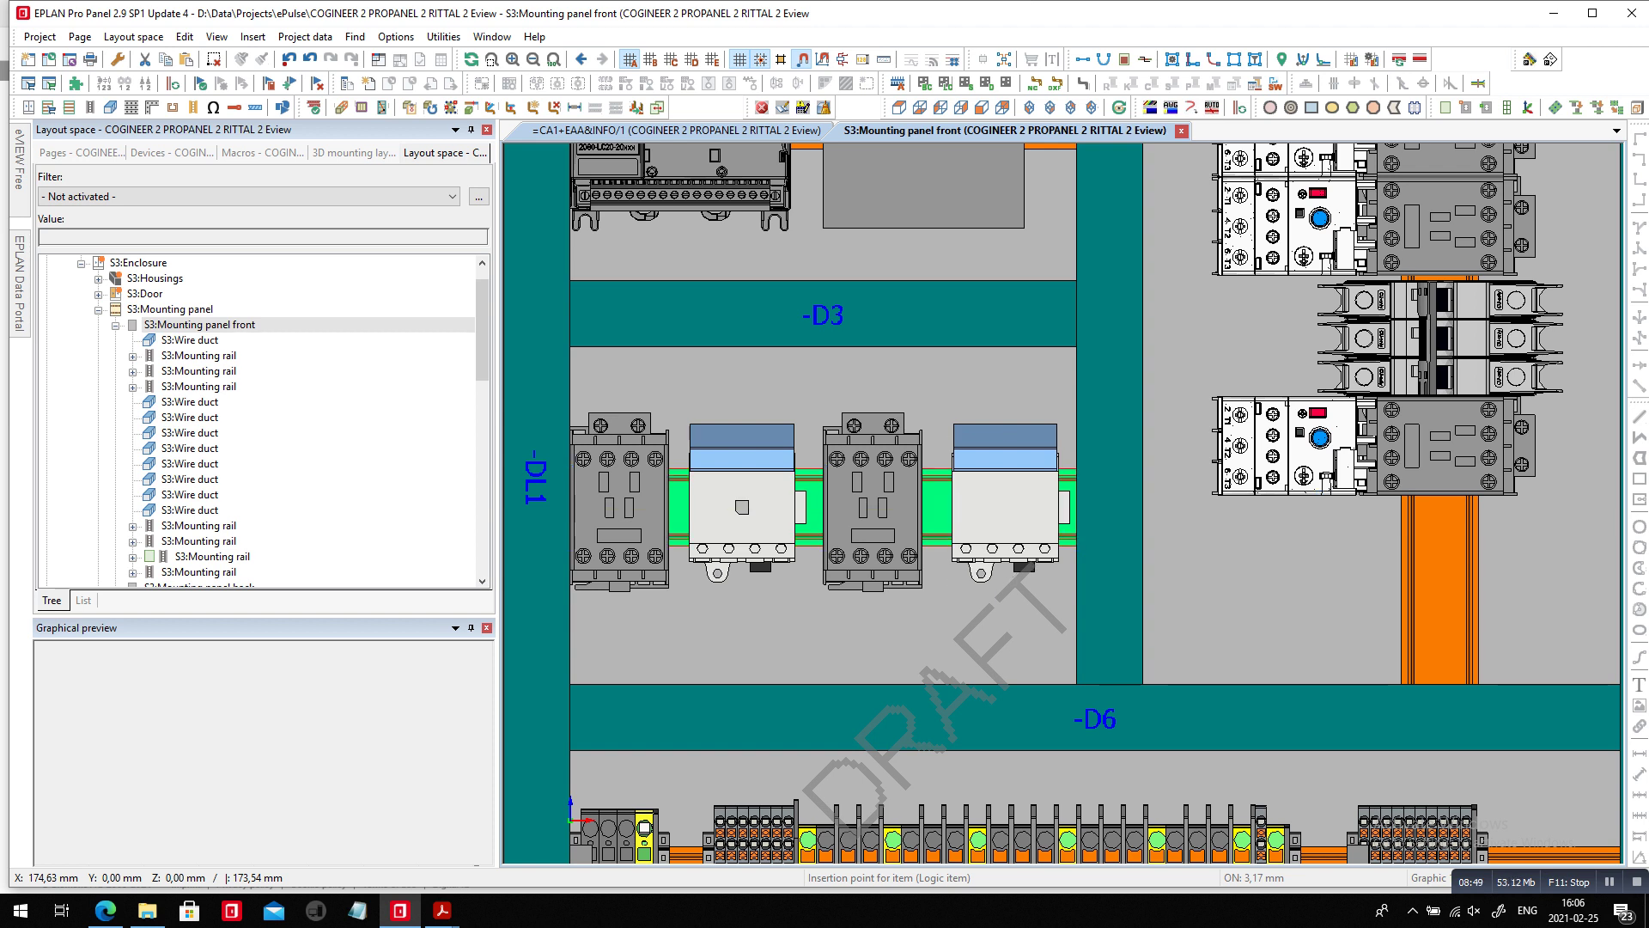
{"action": "right_click", "coordinate": [951, 507]}
{"action": "left_click", "coordinate": [1026, 119]}
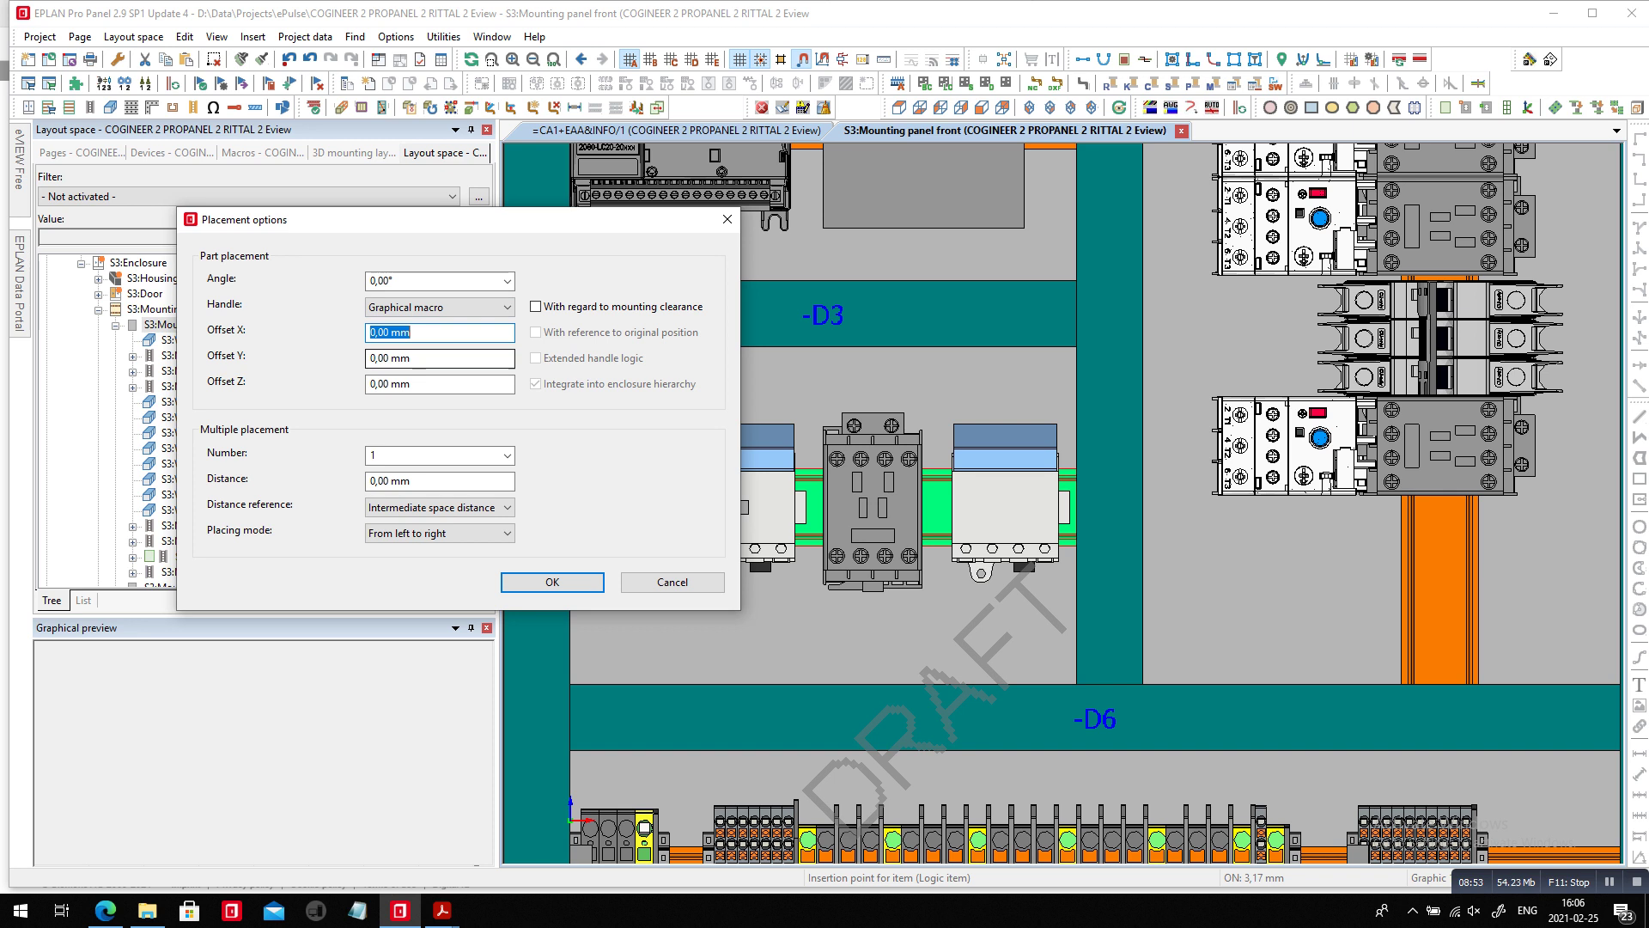
{"action": "type", "text": "3"}
{"action": "left_click", "coordinate": [554, 583]}
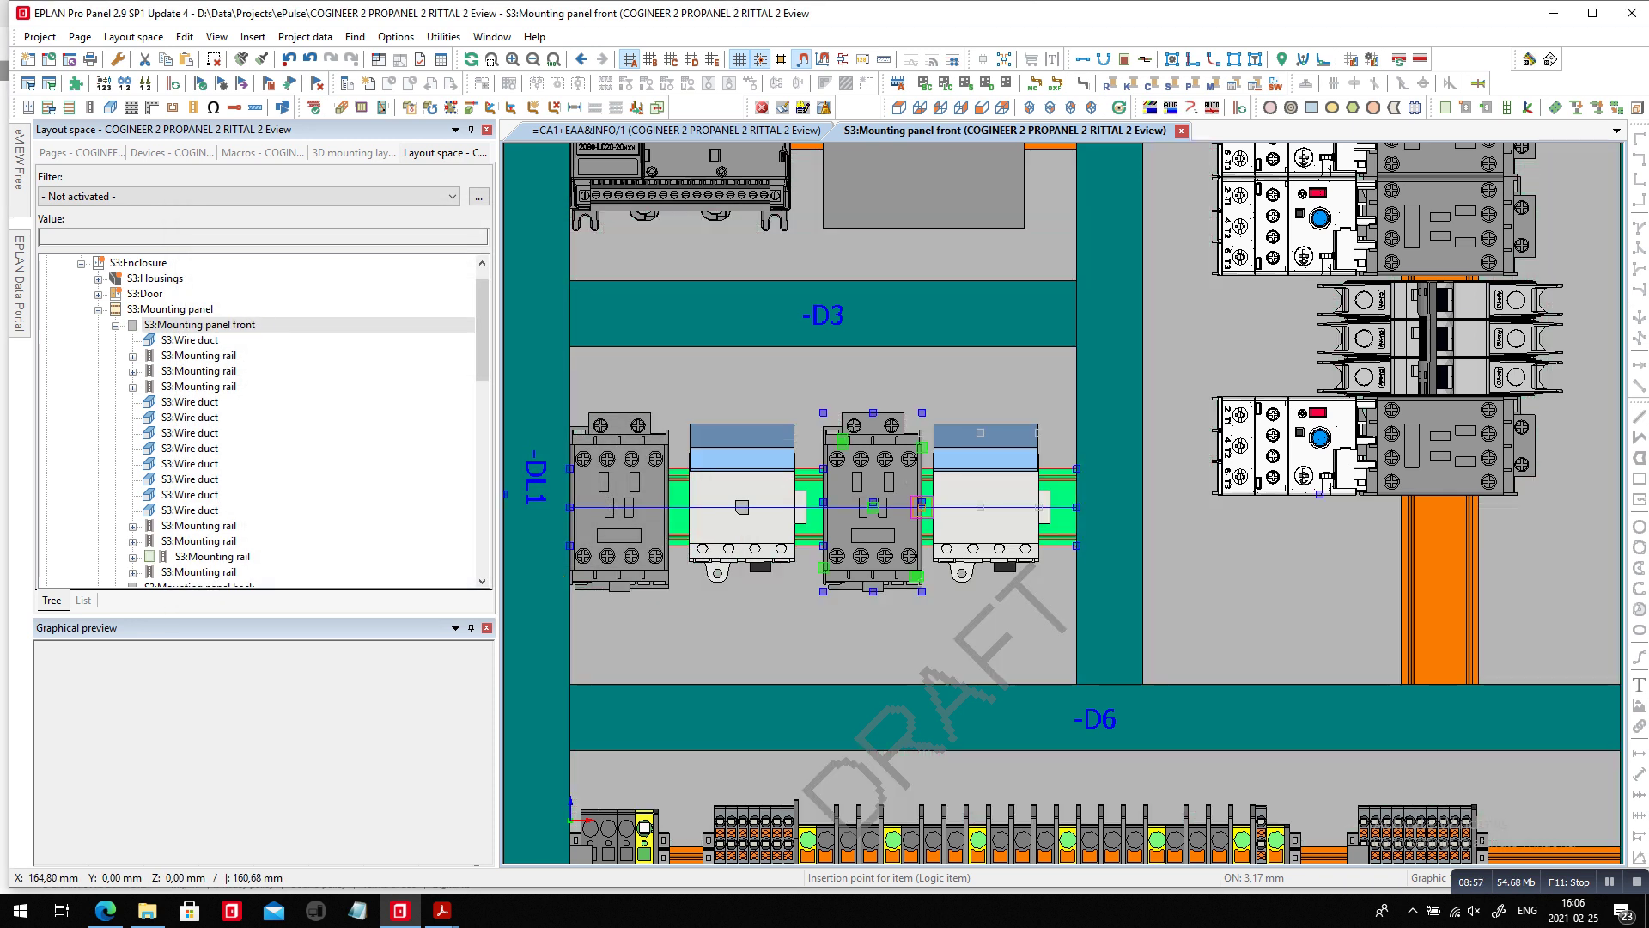
{"action": "left_click", "coordinate": [922, 507]}
{"action": "left_click", "coordinate": [921, 507]}
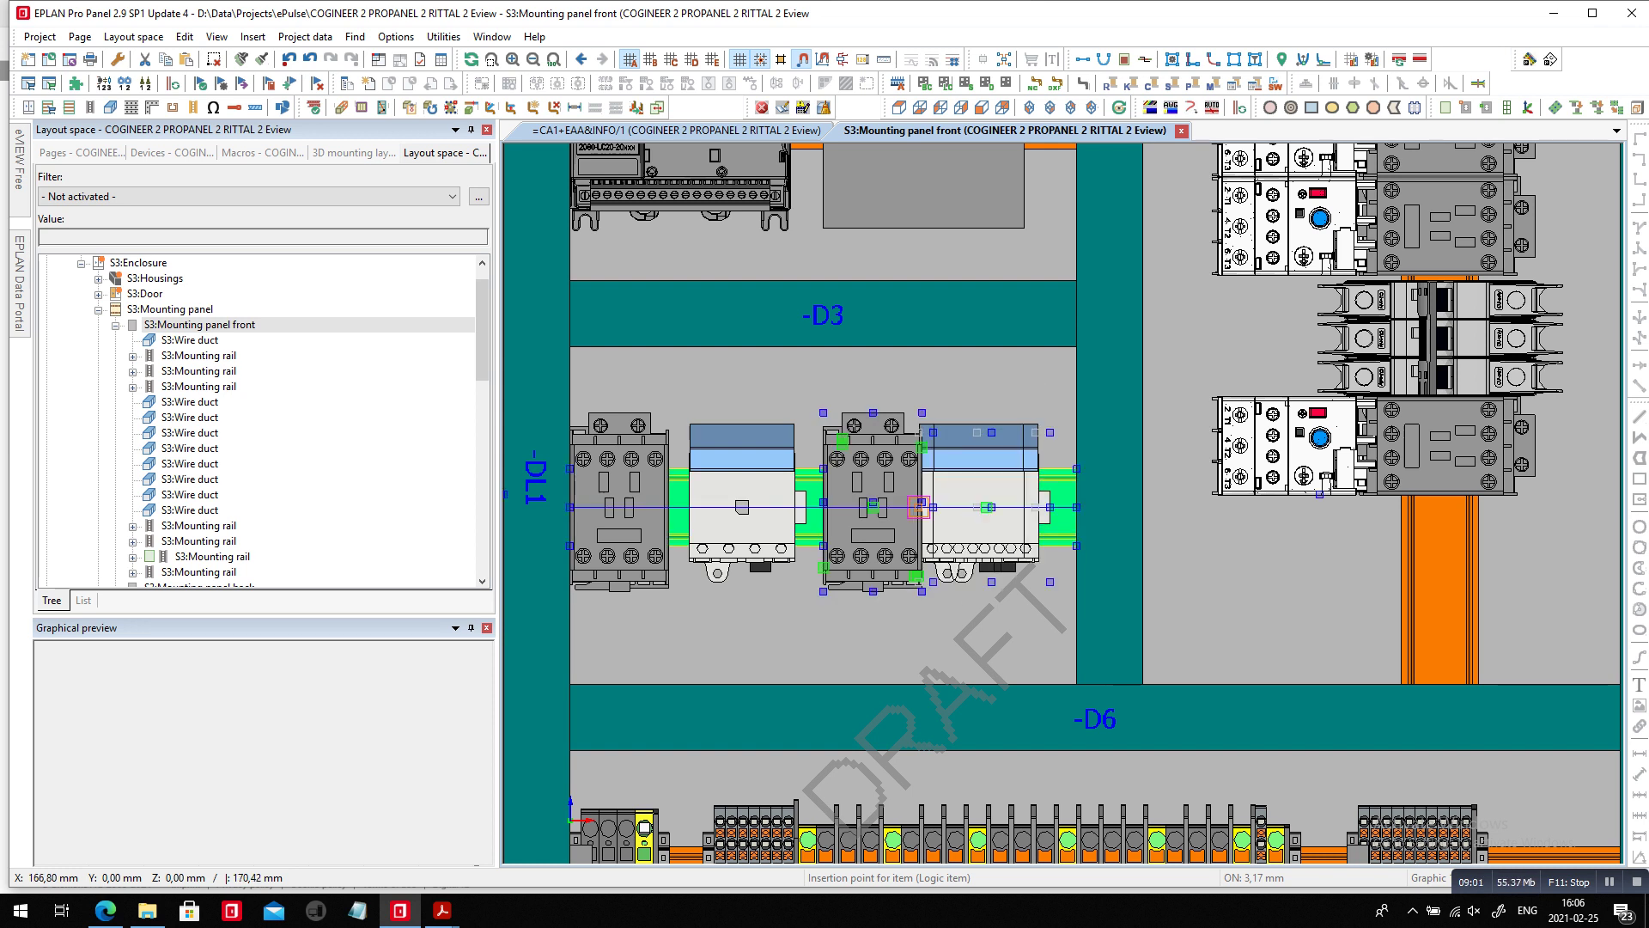
{"action": "left_click", "coordinate": [937, 507]}
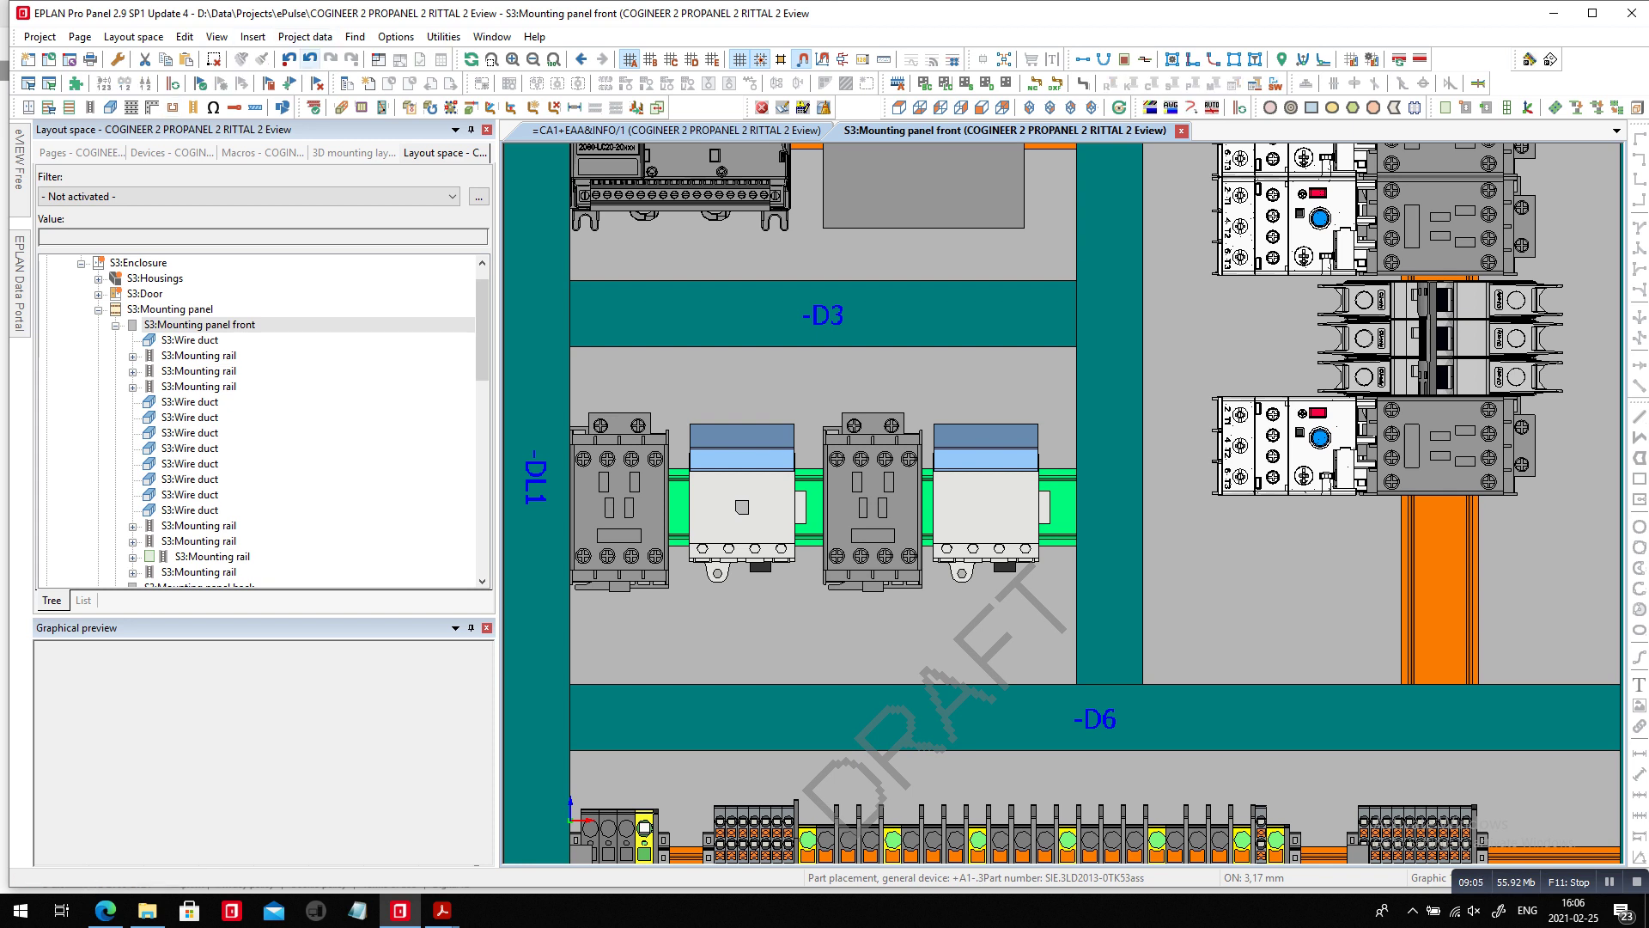
Insert the user-defined rail SIE.3LD2013-0TK53(rod), starting it at the ROD mounting point of the newly placed switch.
{"action": "left_click", "coordinate": [253, 36]}
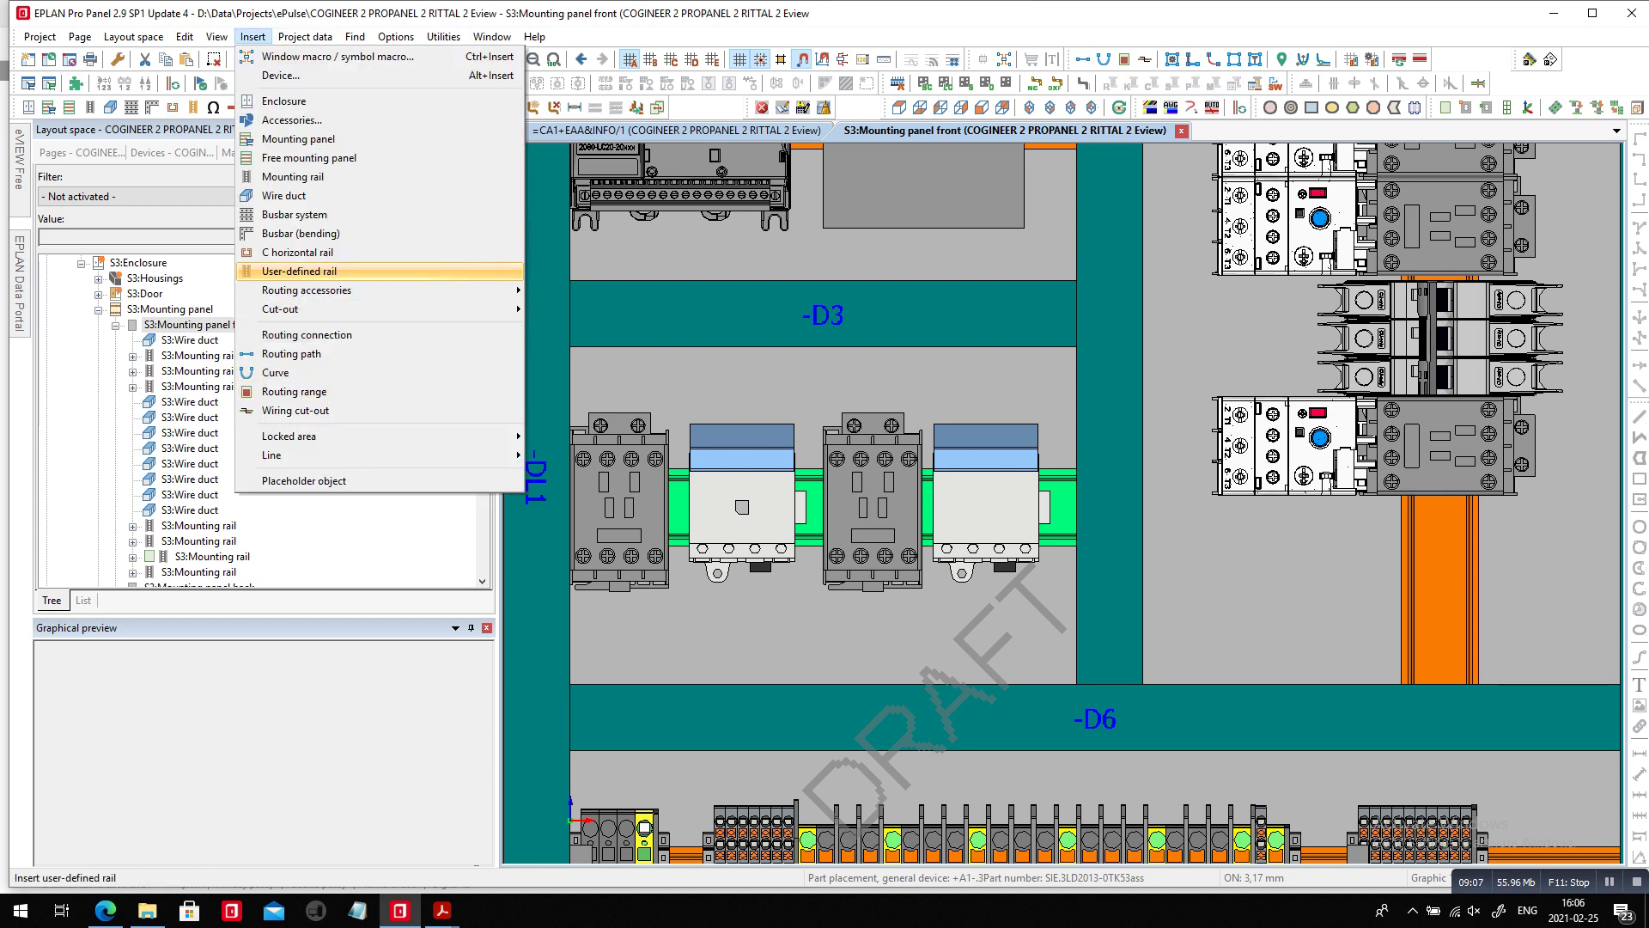
{"action": "key", "text": "Return"}
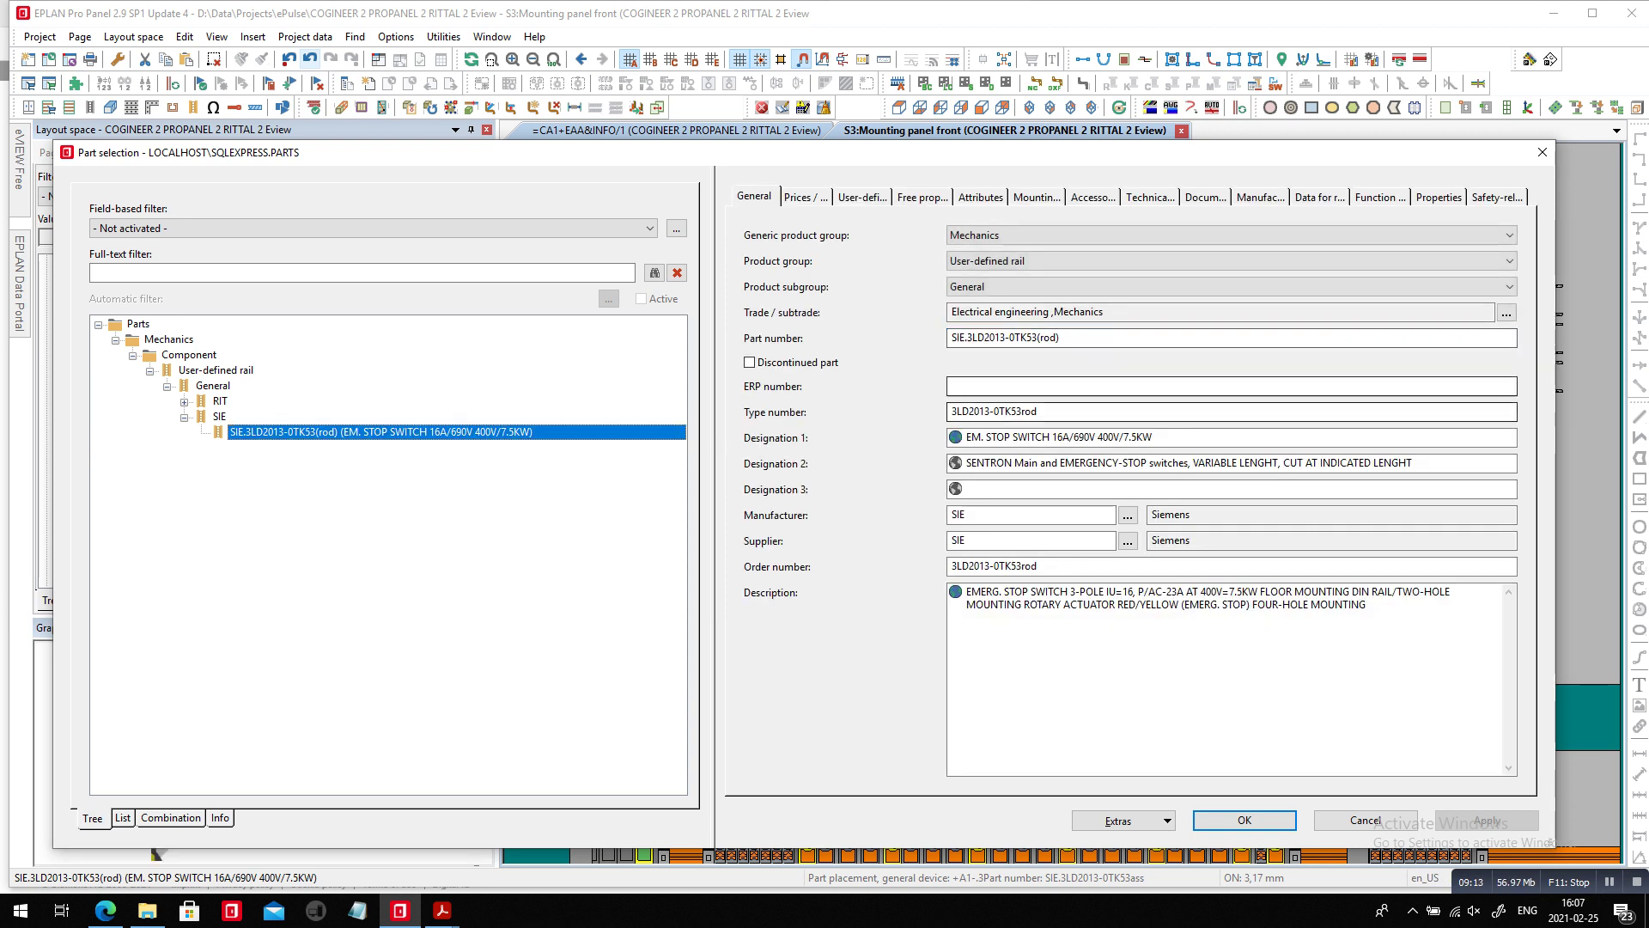
{"action": "left_click", "coordinate": [1244, 820]}
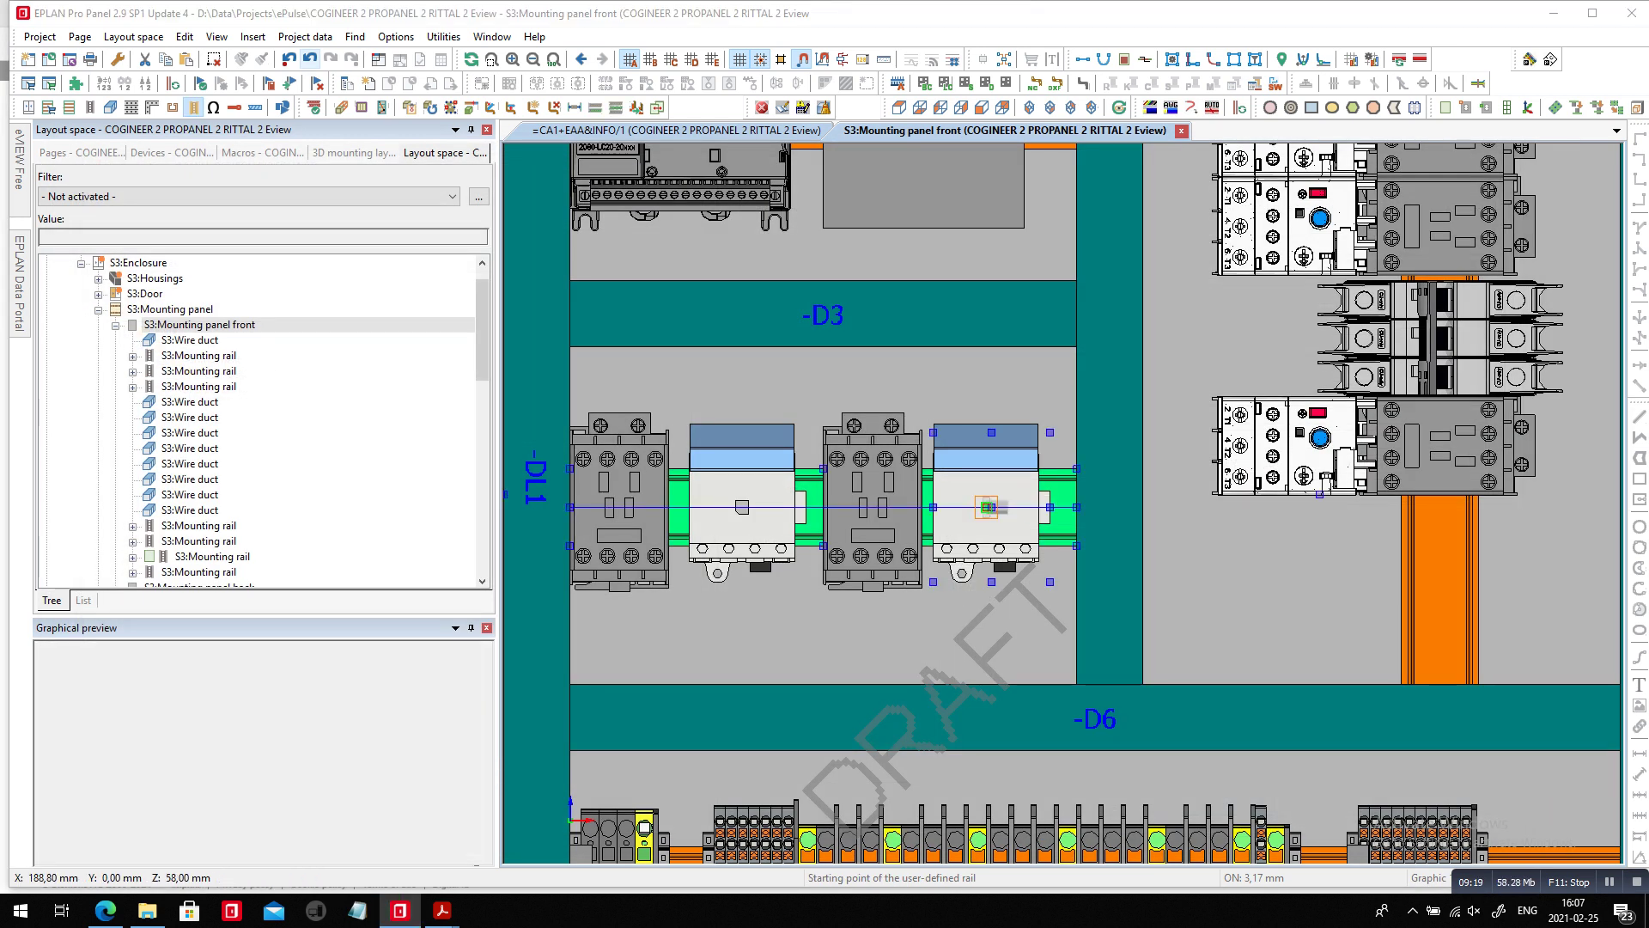
{"action": "key", "text": "space"}
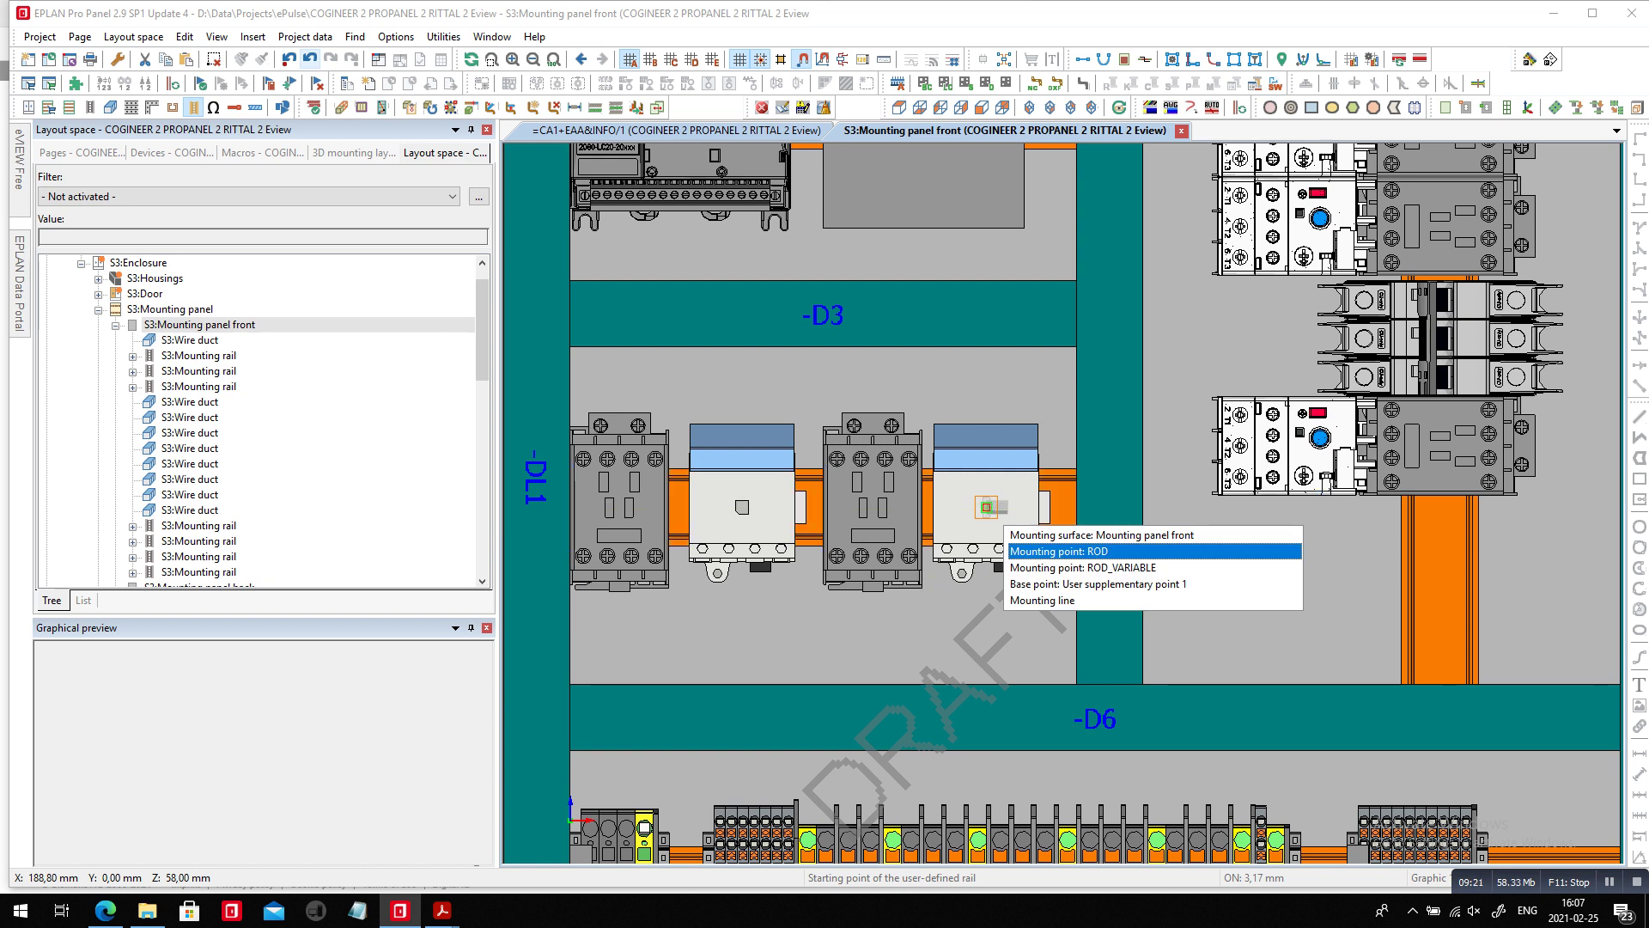
{"action": "left_click", "coordinate": [988, 506]}
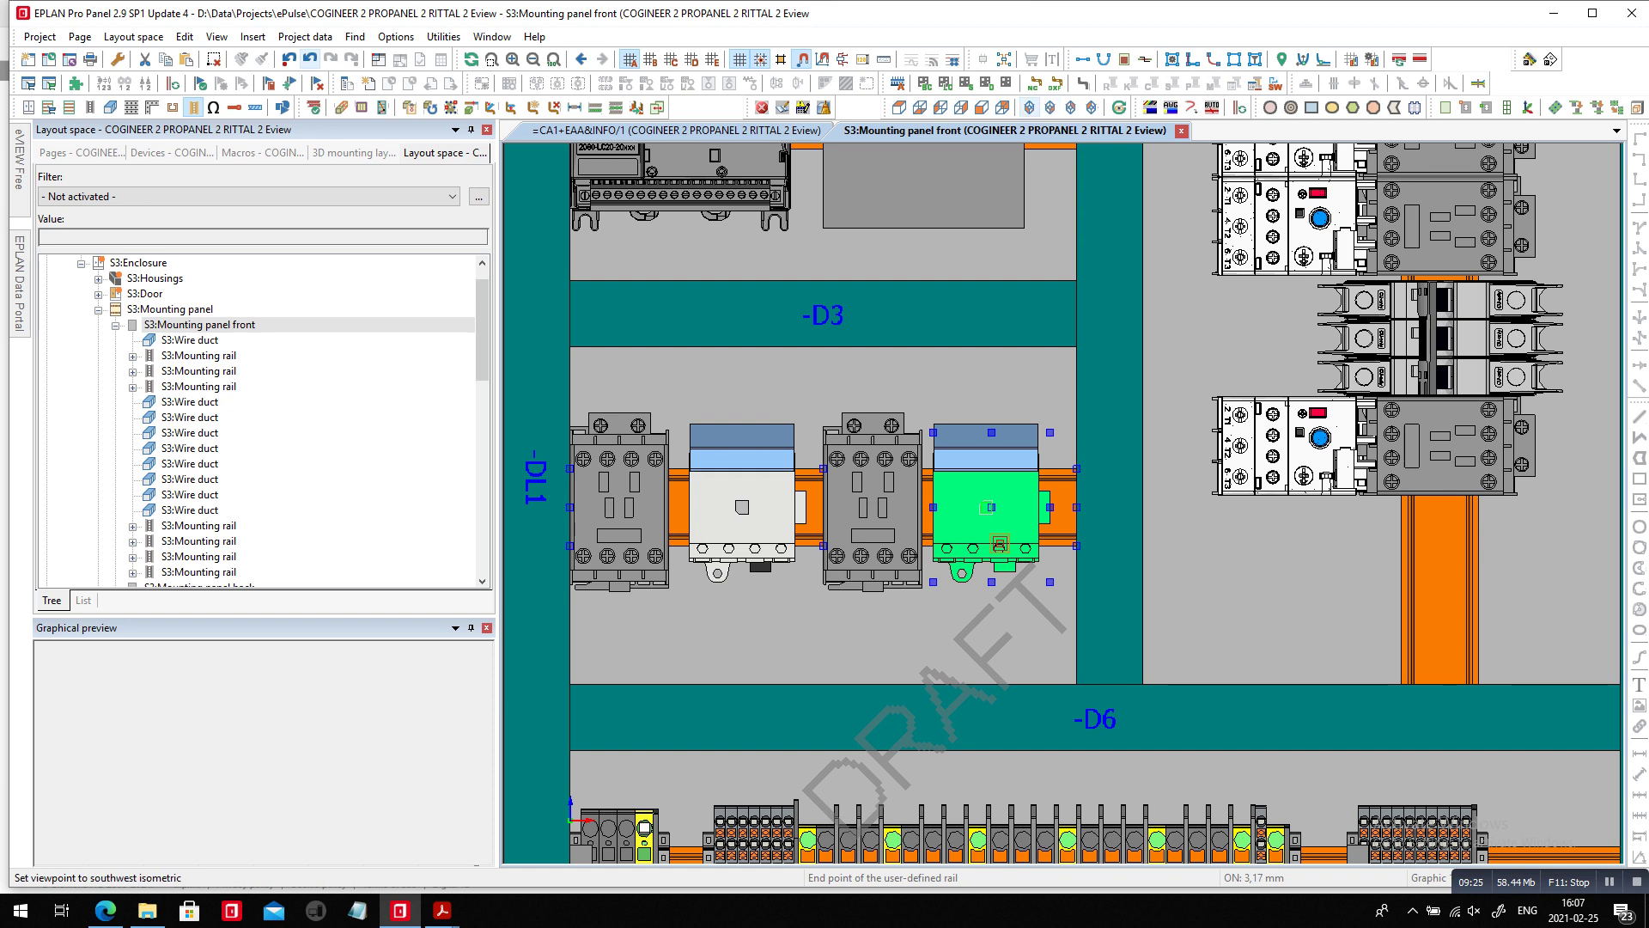
In southwest isometric view, end the rod about 89 mm out from the switch and assign the drilling pattern Boden Anschluss 66x72.
{"action": "left_click", "coordinate": [1029, 109]}
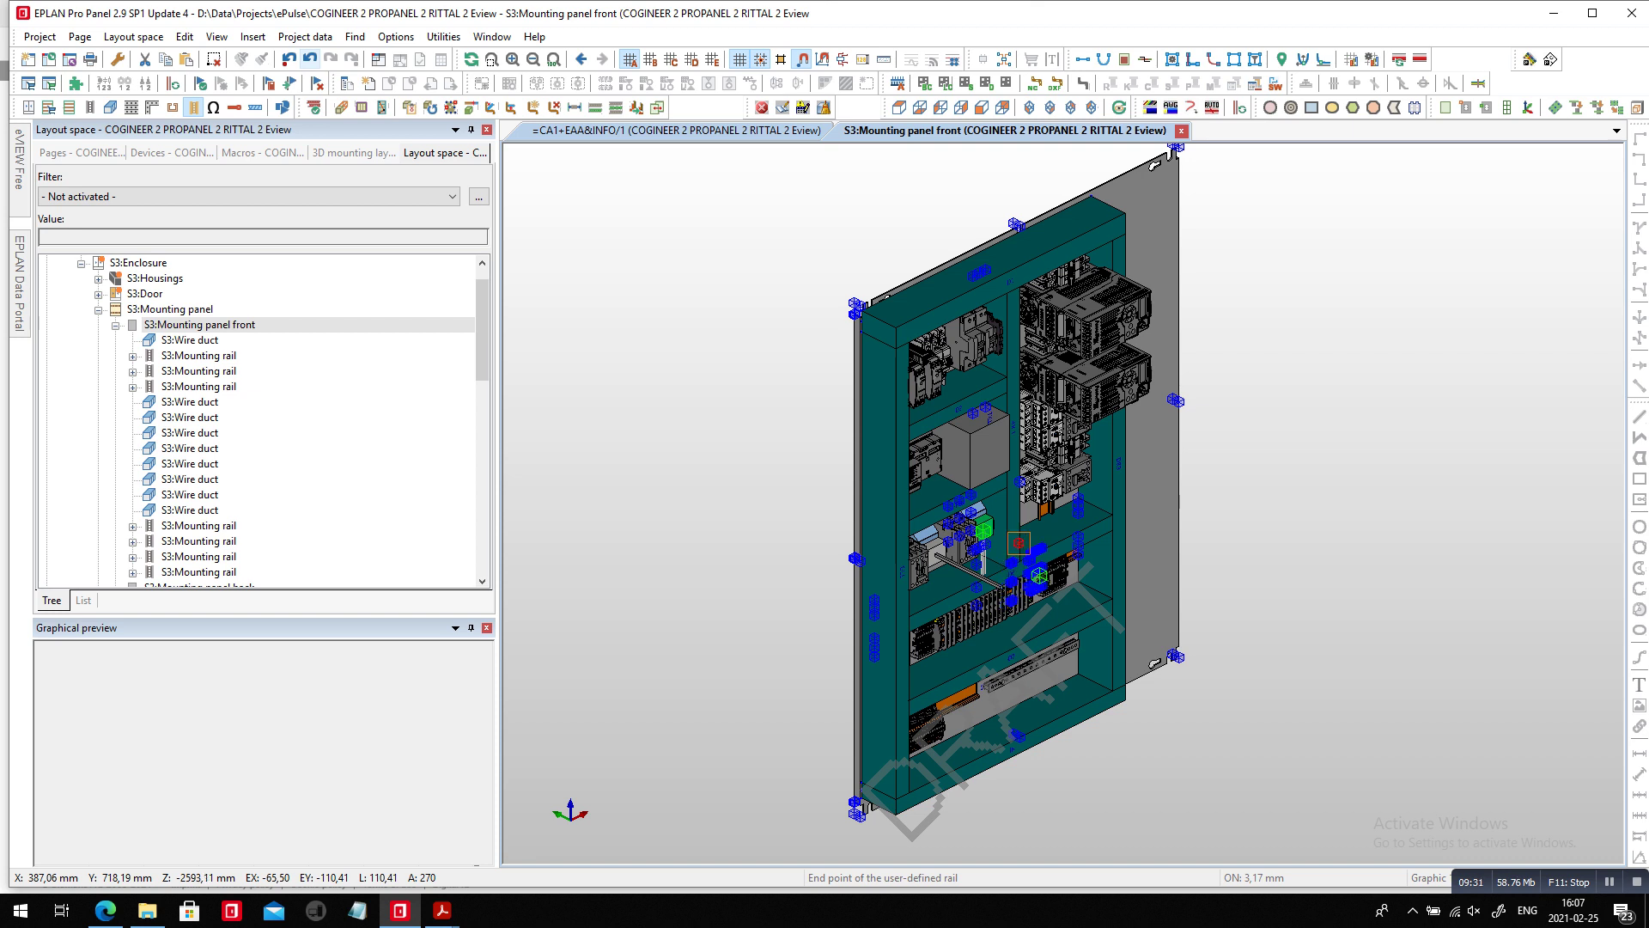
{"action": "scroll", "coordinate": [1019, 543], "scroll_direction": "up", "scroll_amount": 4}
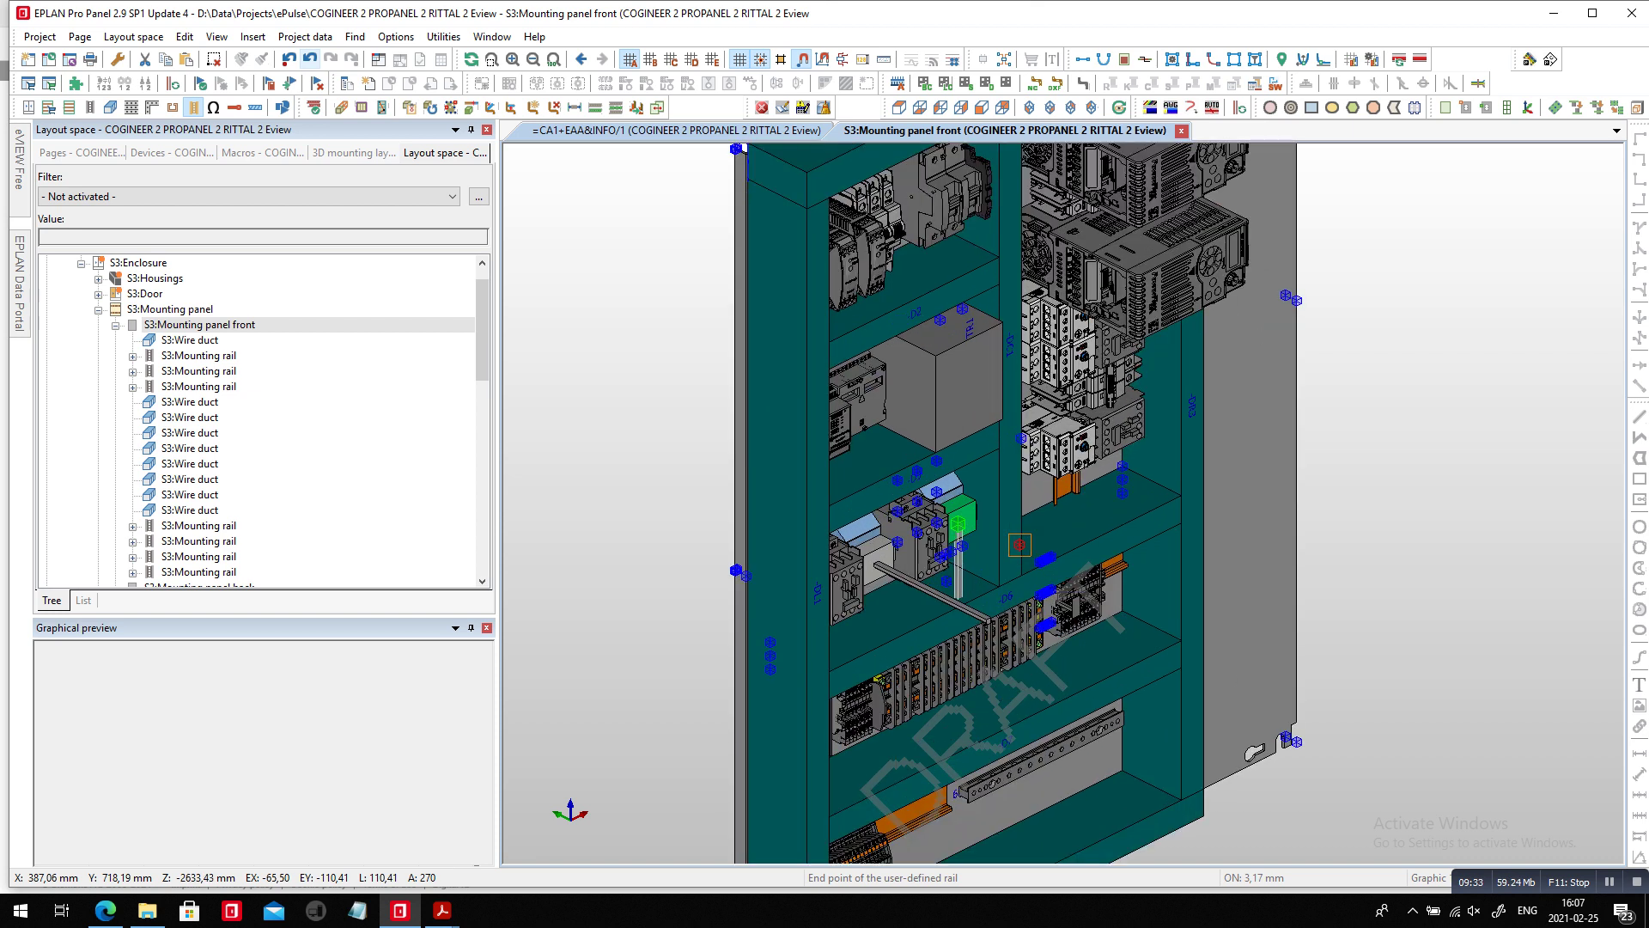
{"action": "scroll", "coordinate": [1019, 543], "scroll_direction": "up", "scroll_amount": 1}
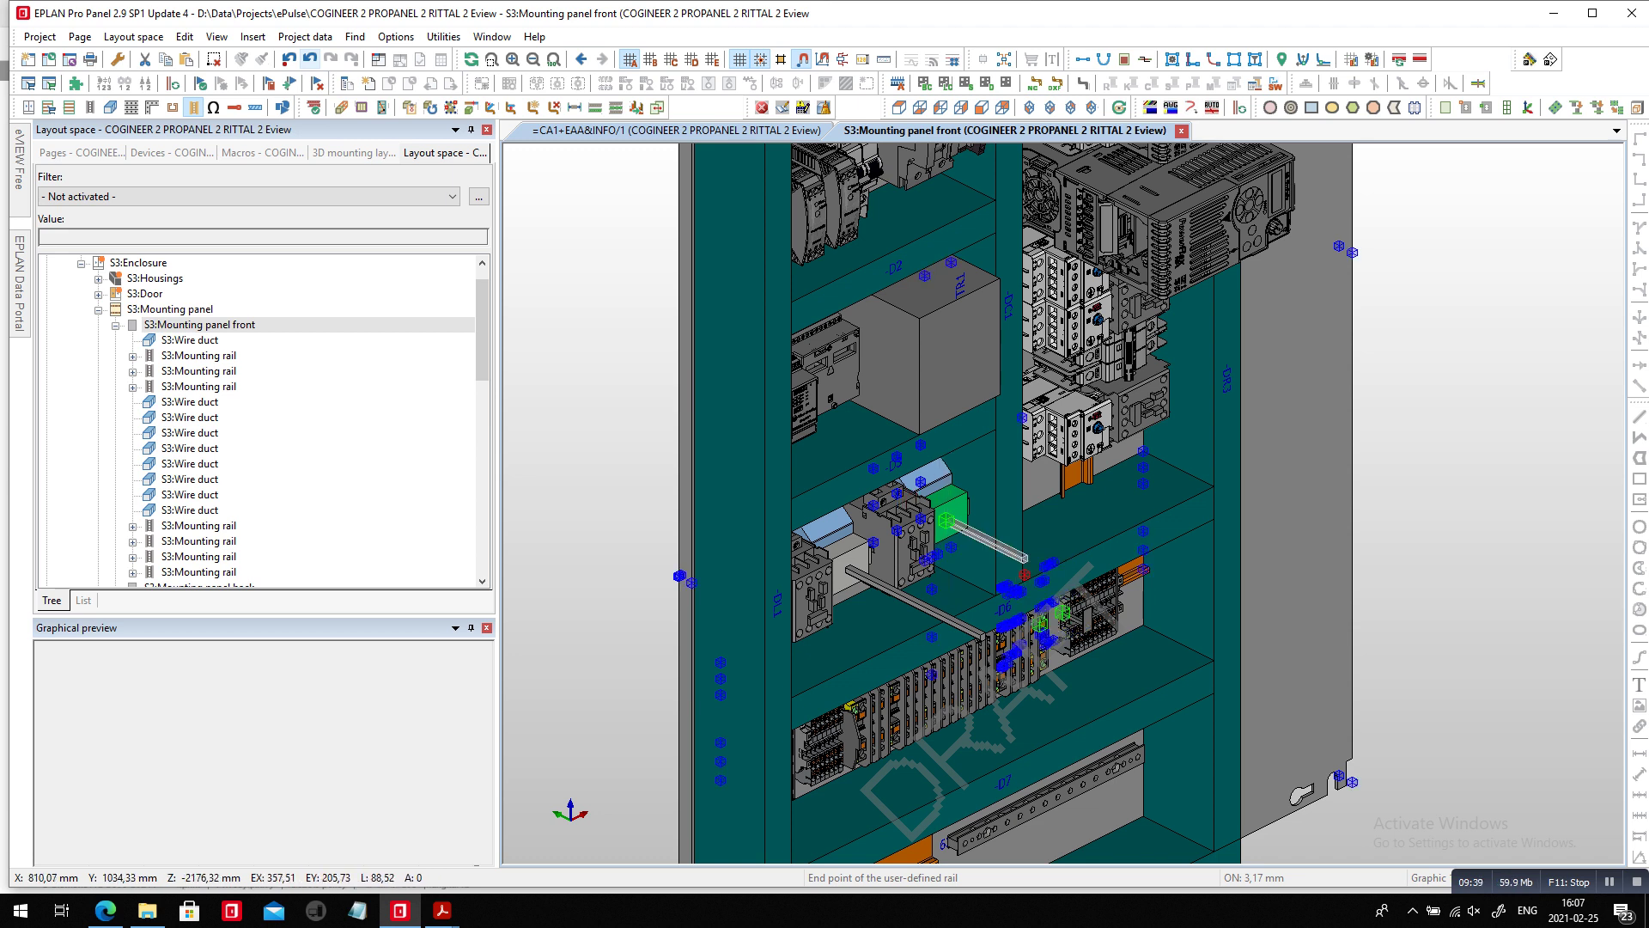
{"action": "key", "text": "k"}
{"action": "key", "text": "k"}
{"action": "left_click", "coordinate": [1024, 574]}
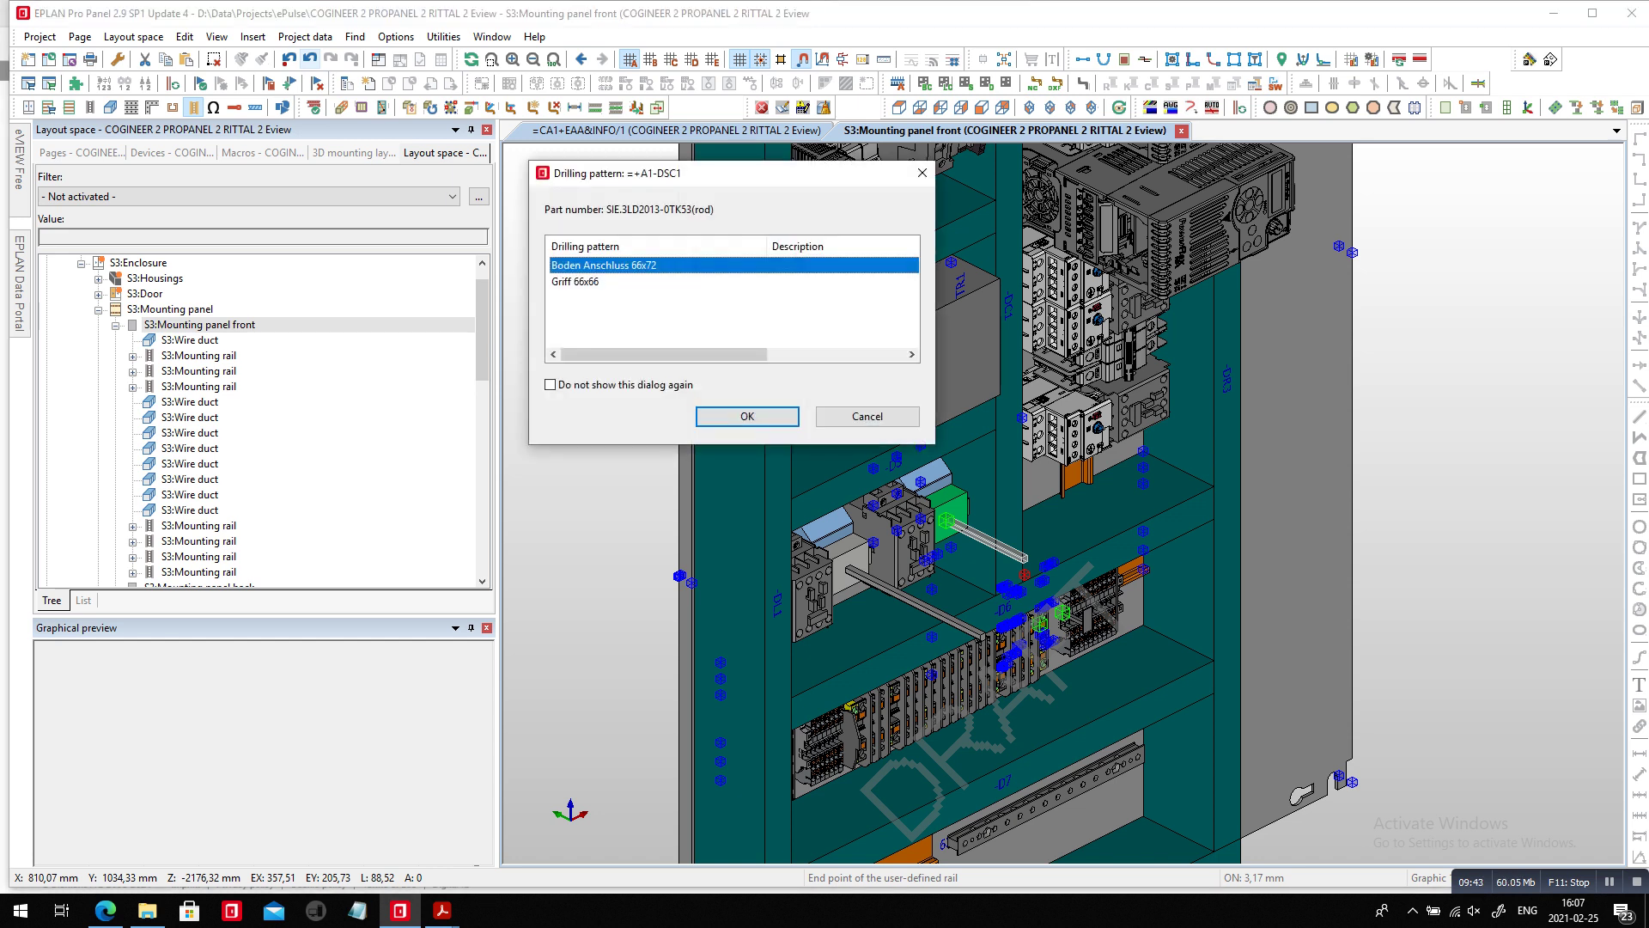
{"action": "left_click", "coordinate": [747, 415]}
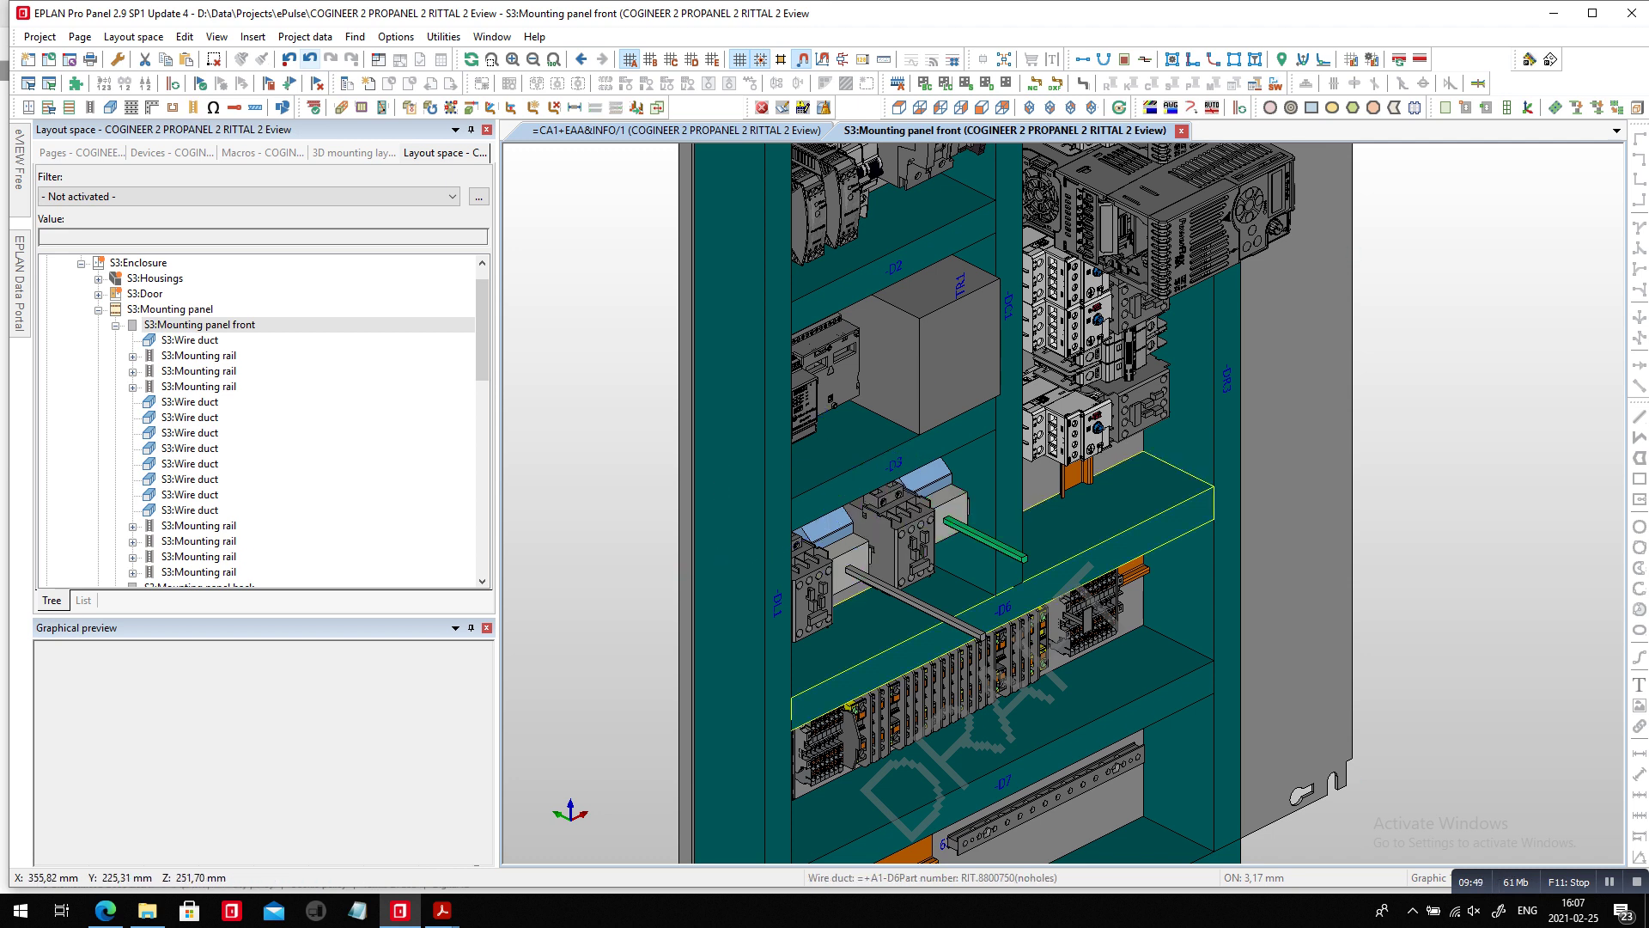
Open the S3 door and show its outside surface around the MDSC1 handle.
{"action": "left_click", "coordinate": [145, 294]}
{"action": "double_click", "coordinate": [145, 294]}
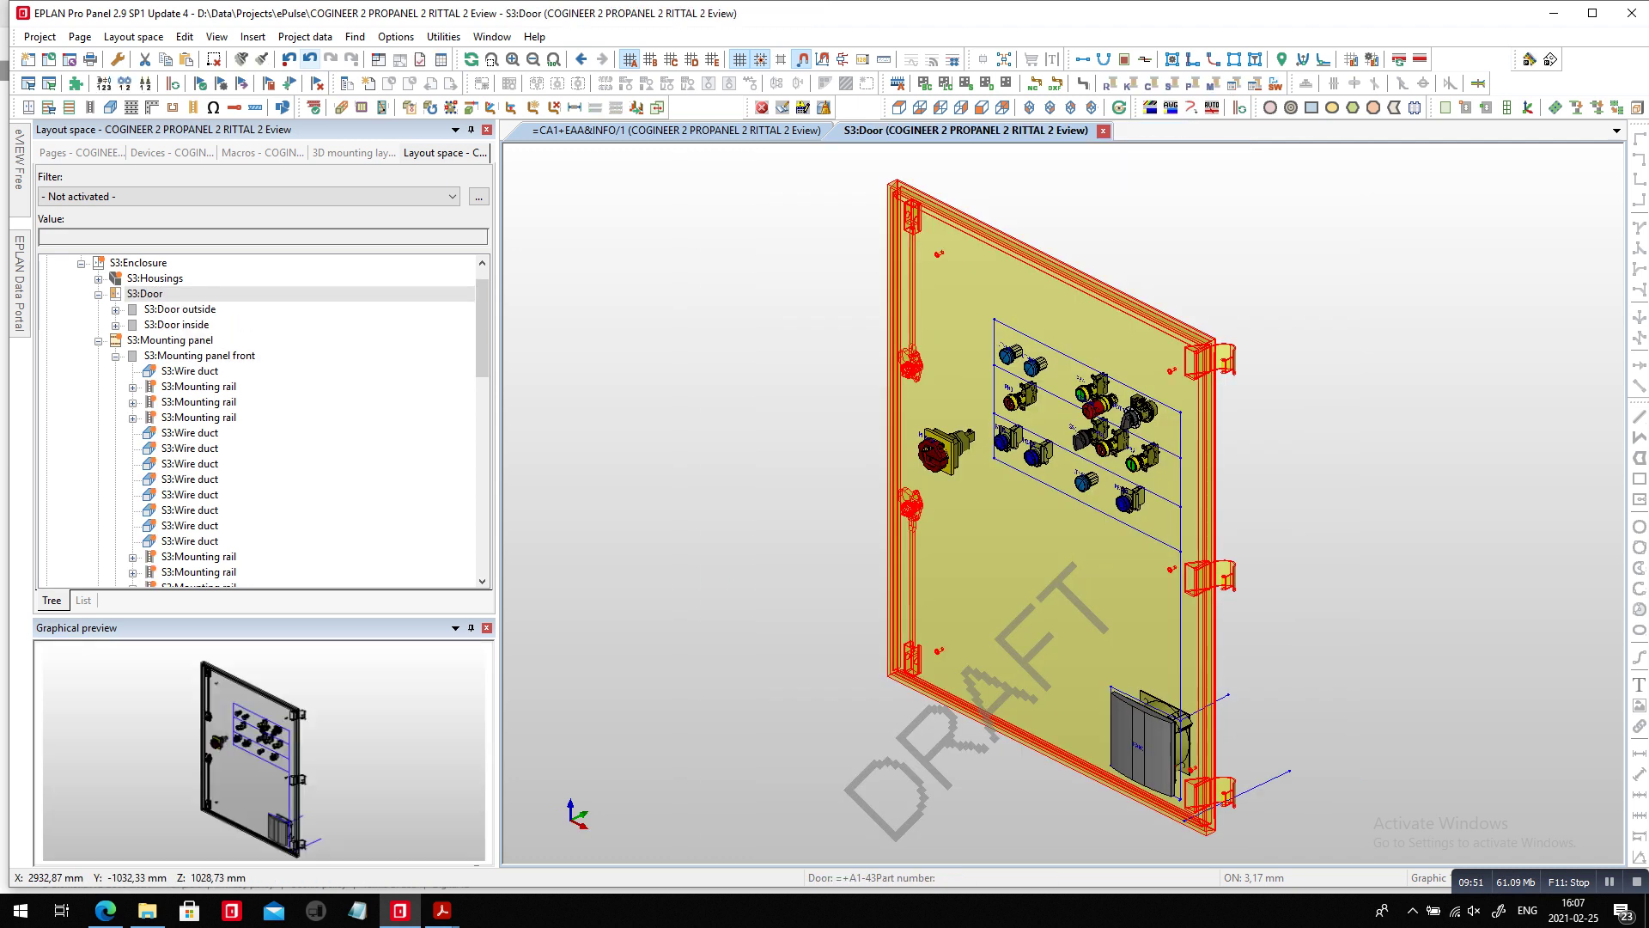
{"action": "double_click", "coordinate": [179, 309]}
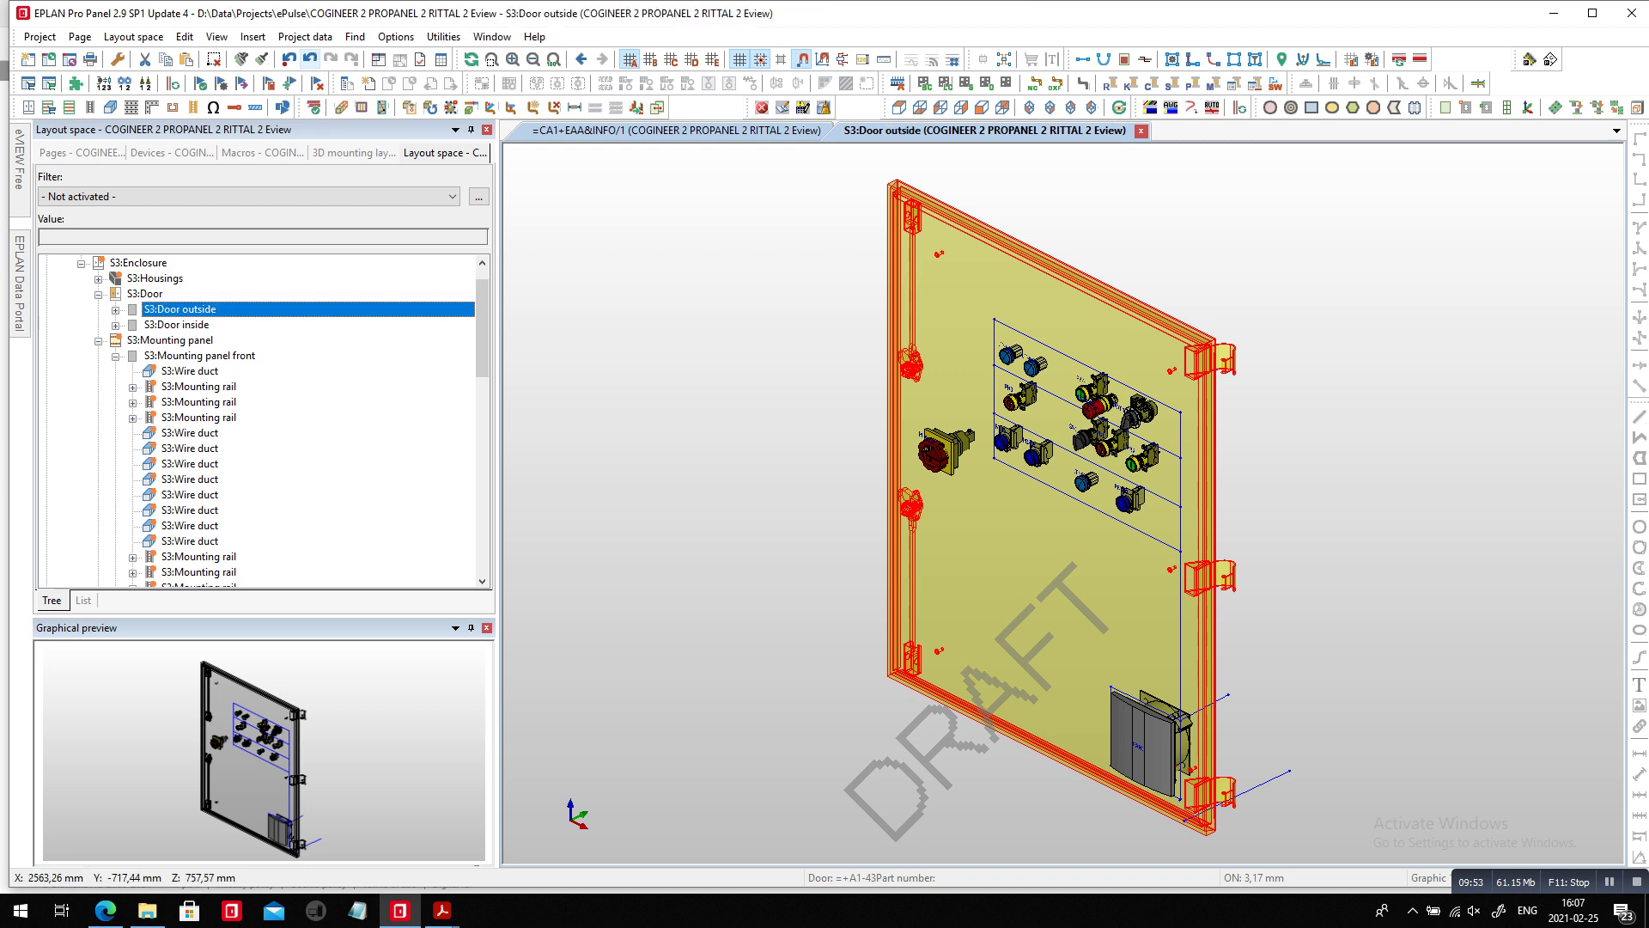
{"action": "scroll", "coordinate": [859, 494], "scroll_direction": "up", "scroll_amount": 3}
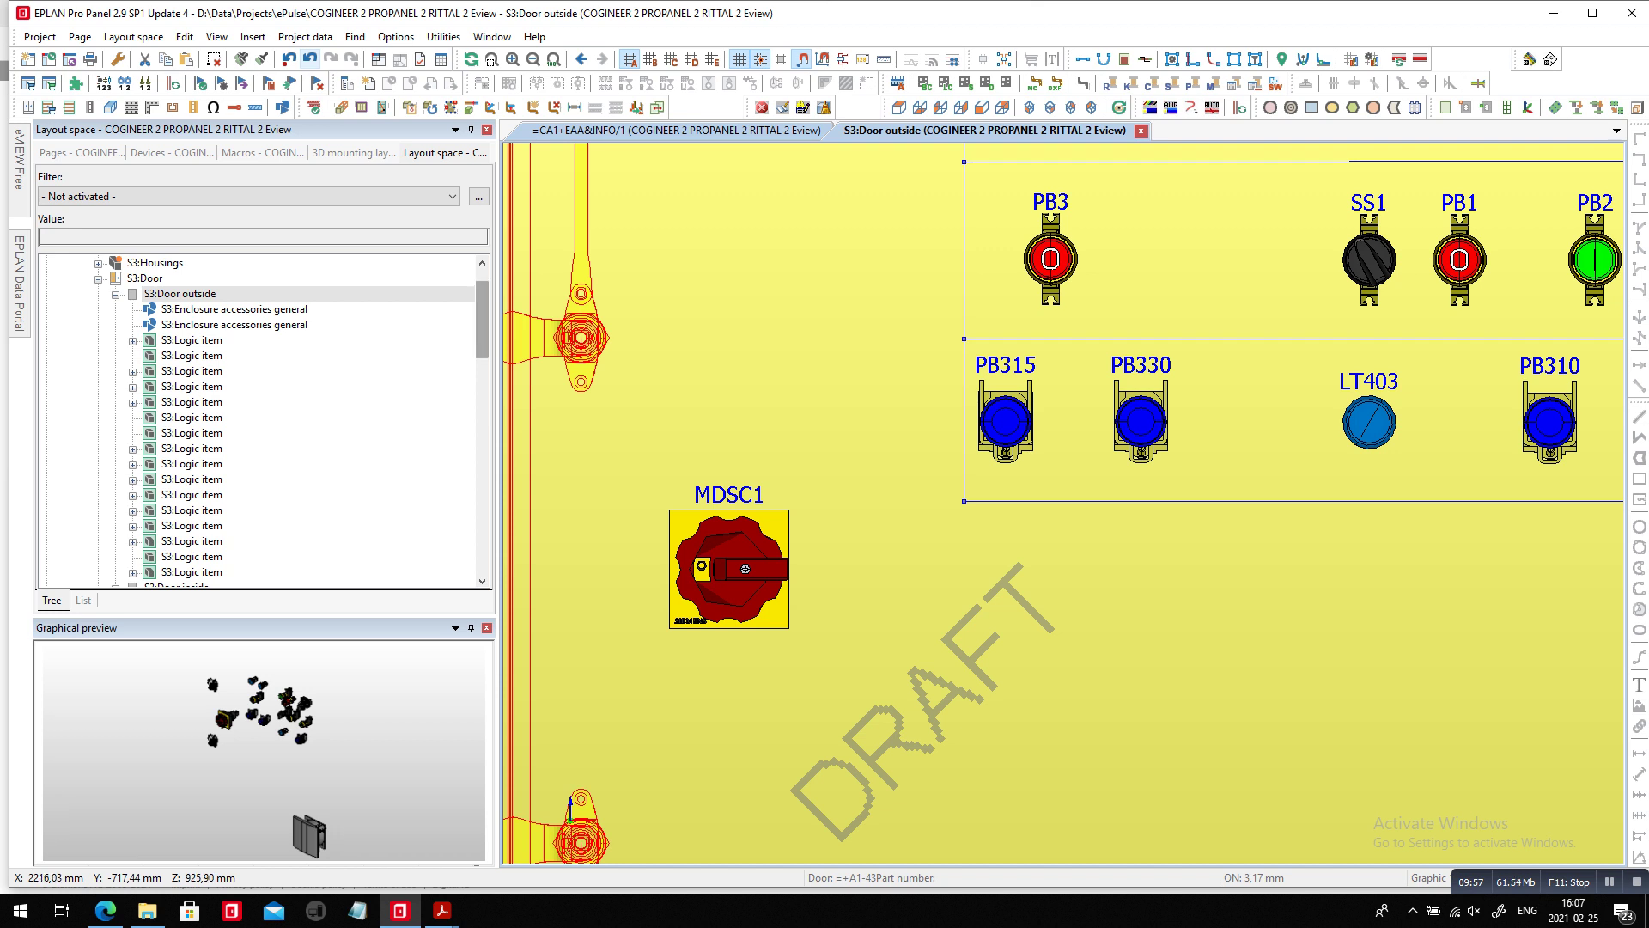
Collapse the S3:Door outside node in the layout space tree and activate that surface directly for placement.
{"action": "left_click_drag", "start_coordinate": [482, 321], "coordinate": [482, 303]}
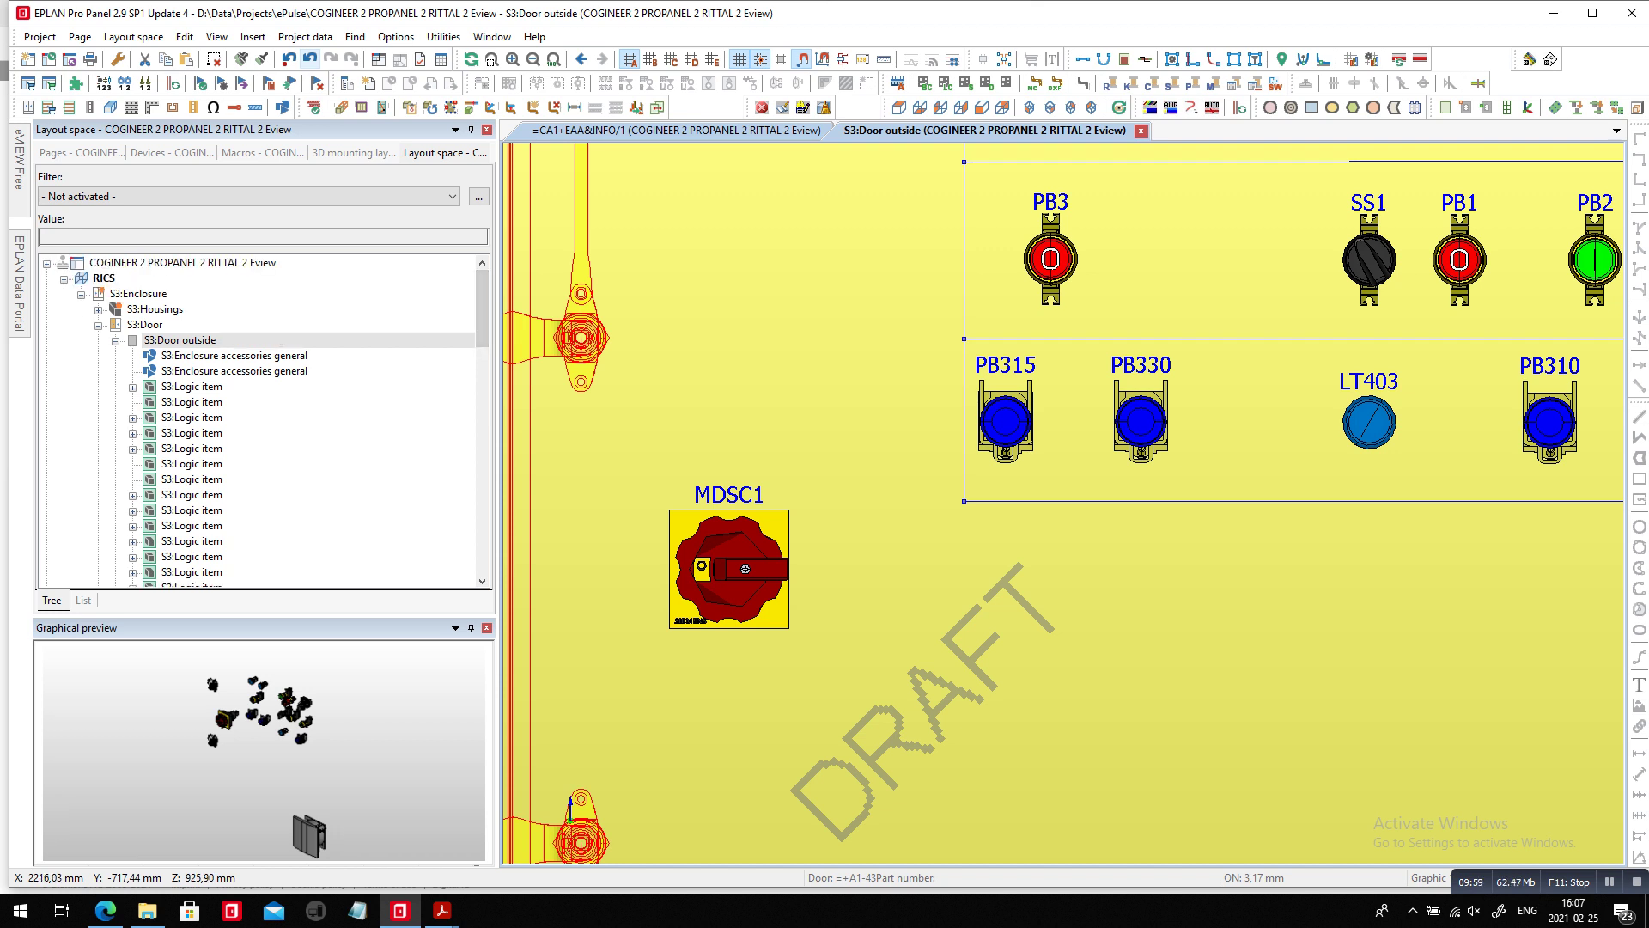
{"action": "left_click", "coordinate": [116, 341]}
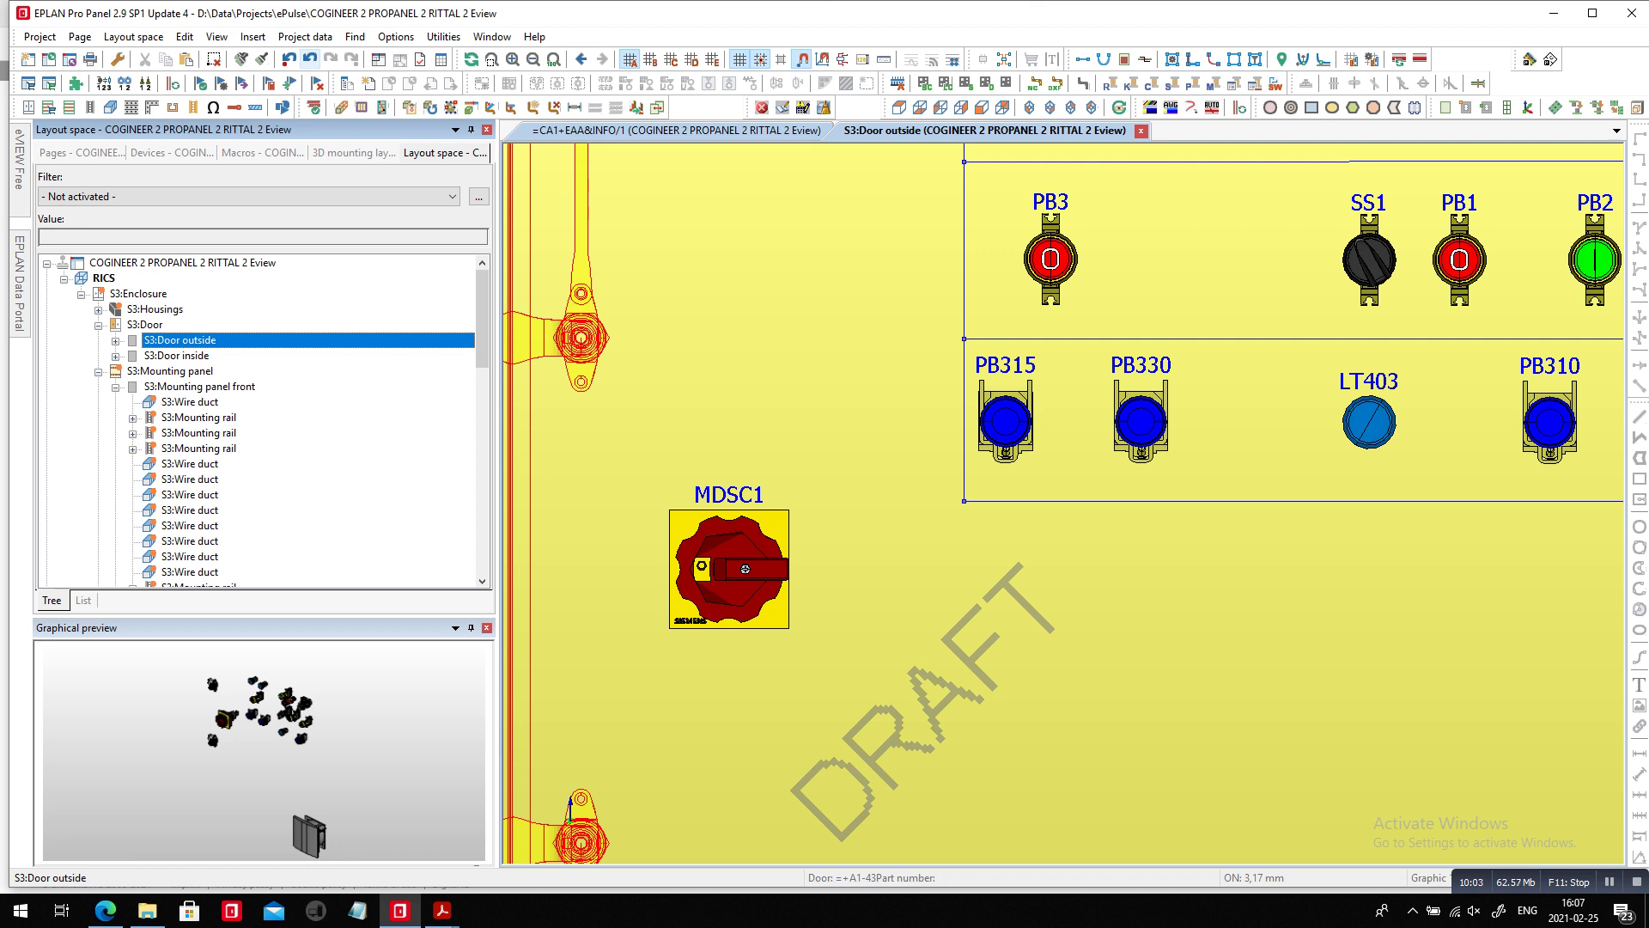
{"action": "right_click", "coordinate": [218, 341]}
{"action": "left_click", "coordinate": [272, 362]}
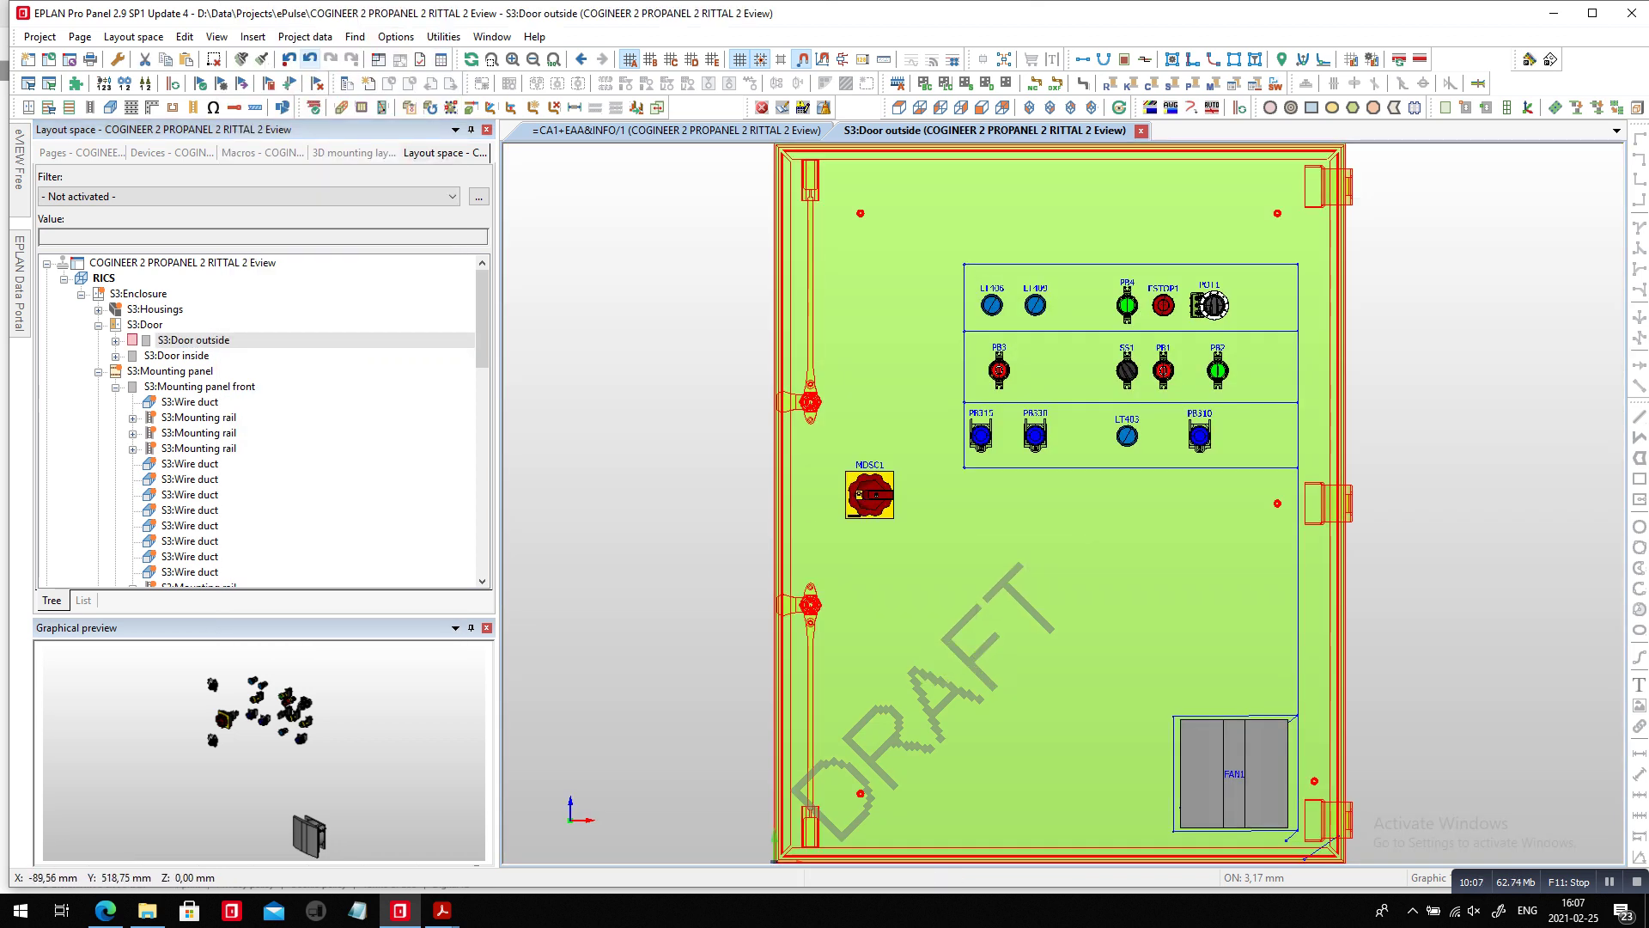
Show the S3 mounting panel front together with the activated door outside.
{"action": "right_click", "coordinate": [195, 386]}
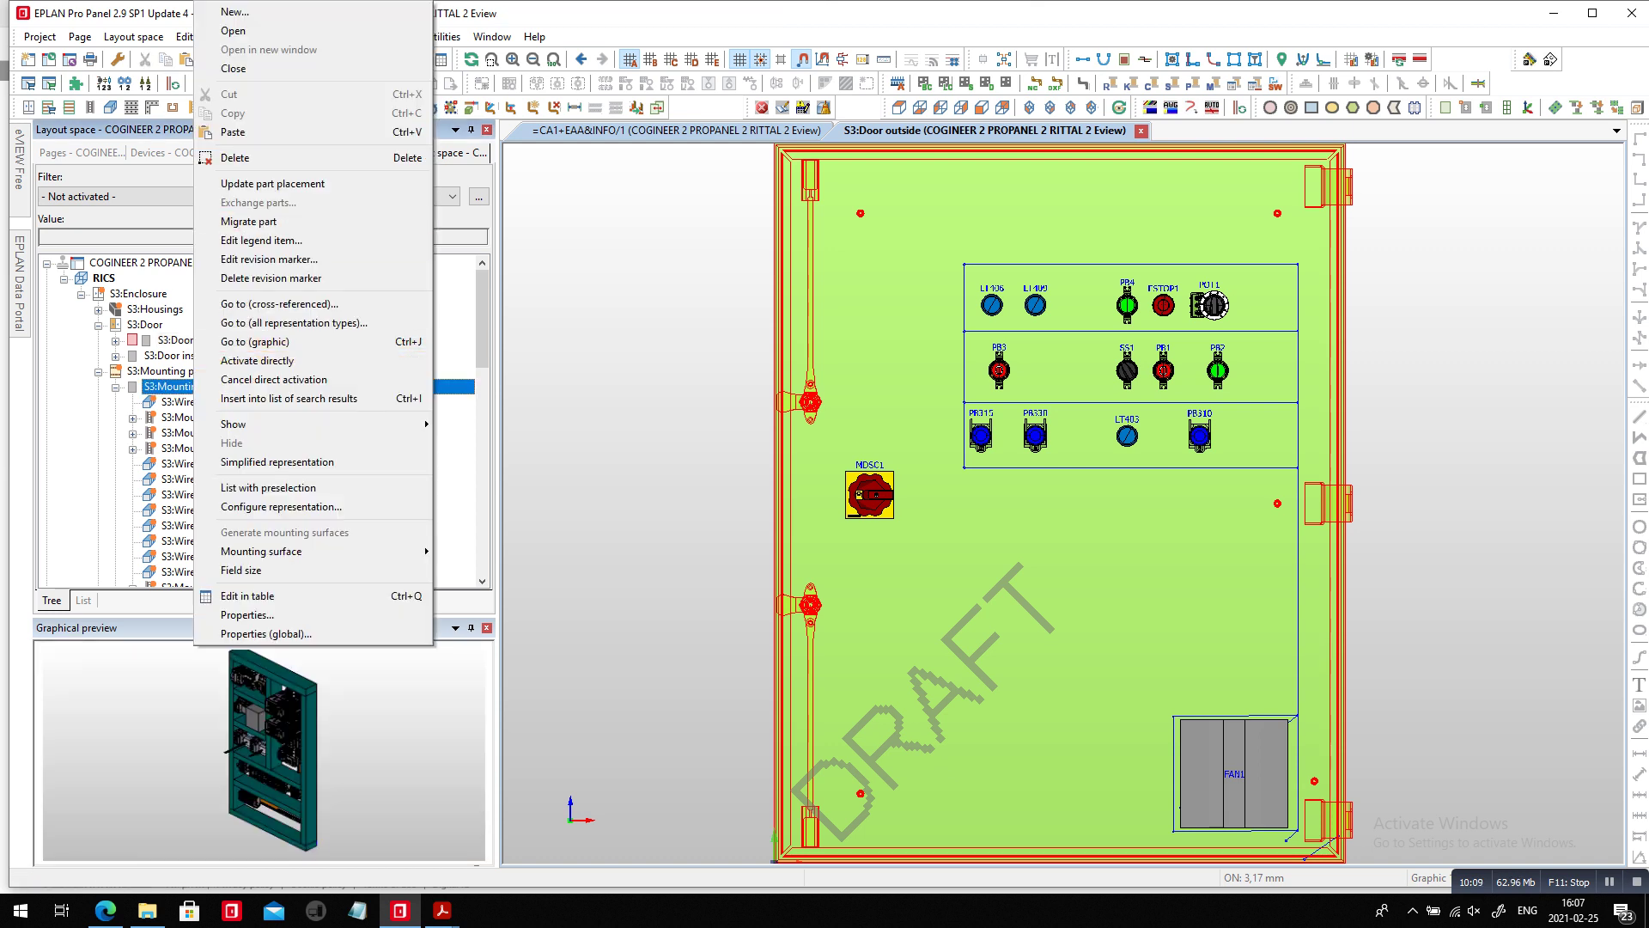
{"action": "mouse_move", "coordinate": [283, 425]}
{"action": "left_click", "coordinate": [486, 425]}
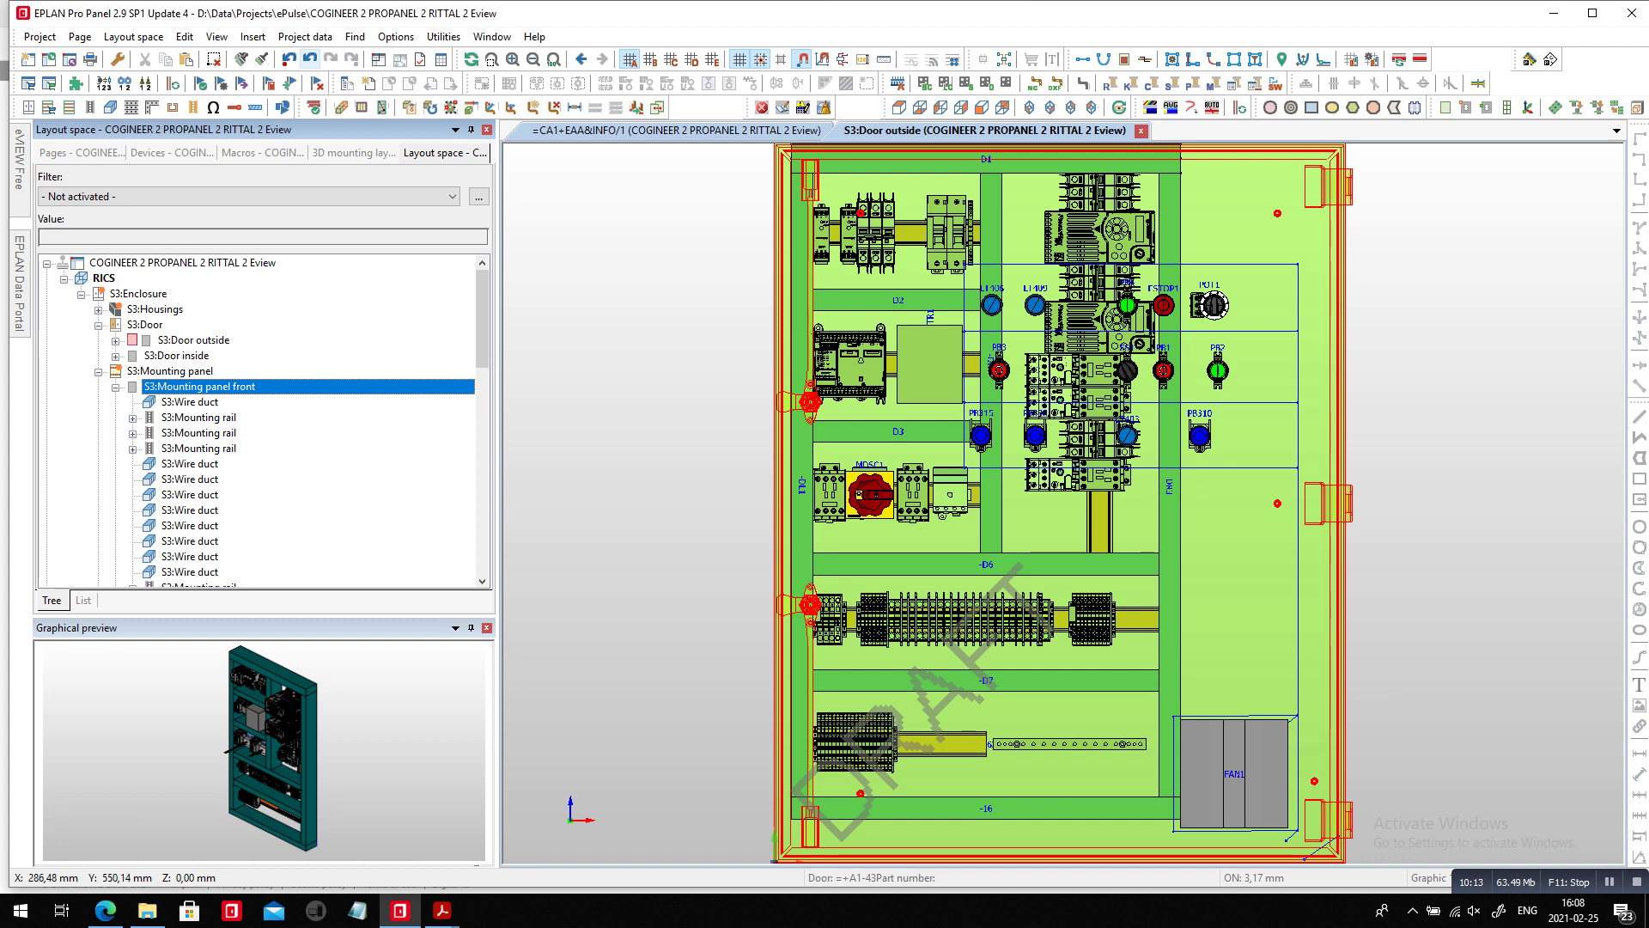
Insert a new device using the Siemens power switchgear component SIE.3LD2013-0TK53(handle).
{"action": "scroll", "coordinate": [982, 468], "scroll_direction": "up", "scroll_amount": 2}
{"action": "scroll", "coordinate": [830, 507], "scroll_direction": "up", "scroll_amount": 2}
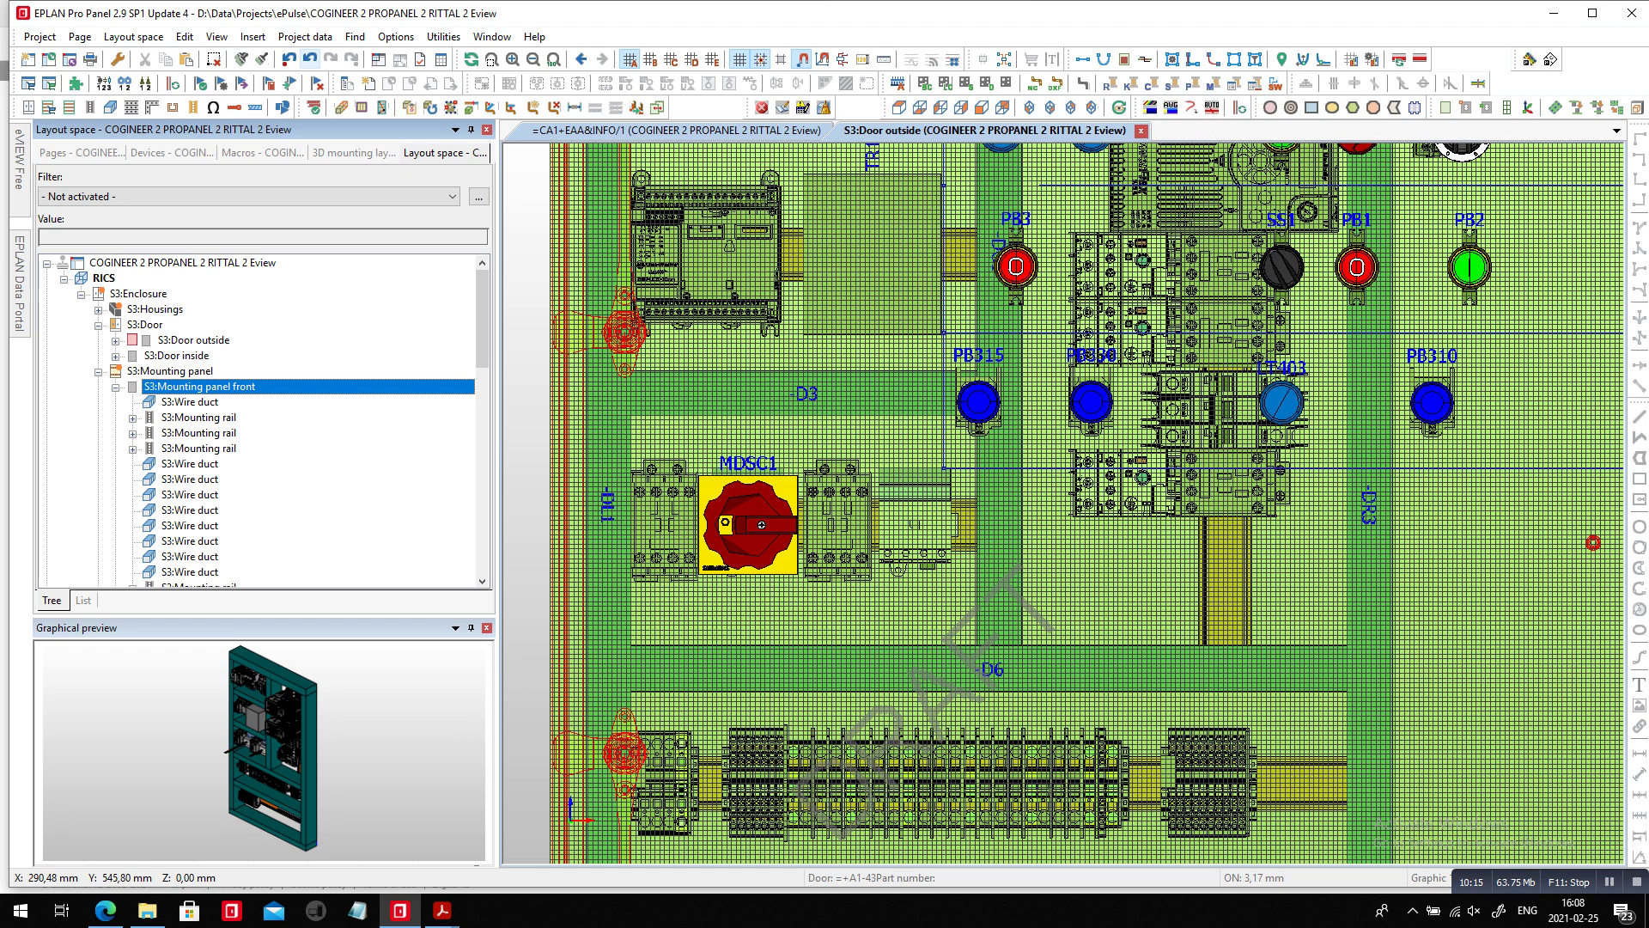
{"action": "left_click", "coordinate": [252, 37]}
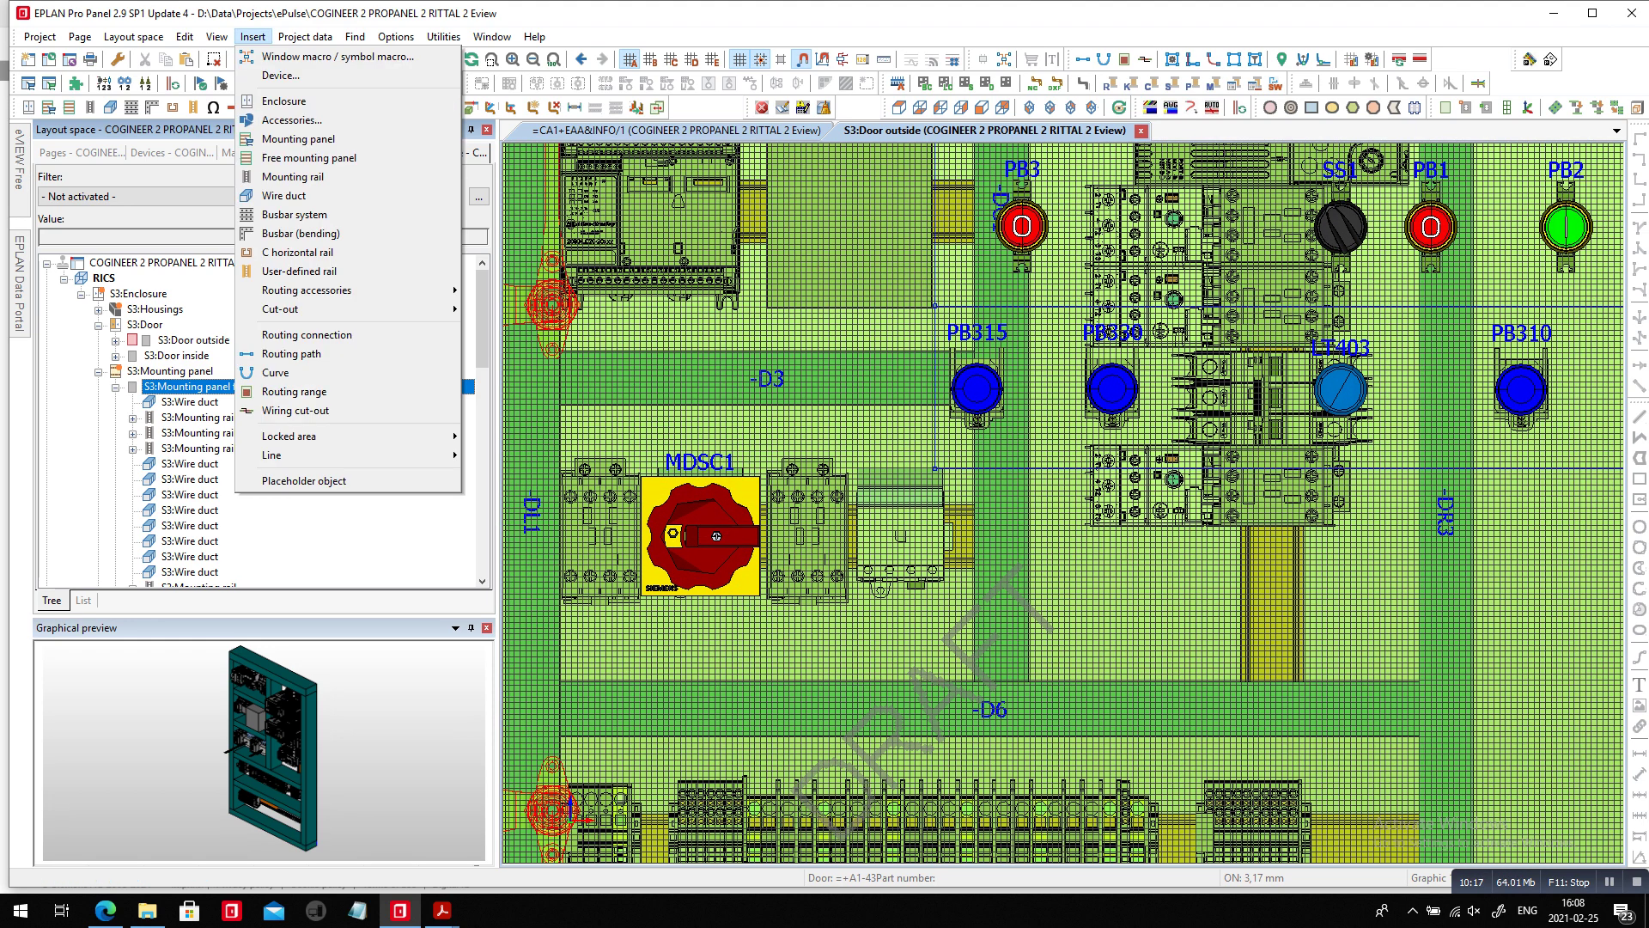
{"action": "left_click", "coordinate": [280, 75]}
{"action": "double_click", "coordinate": [717, 536]}
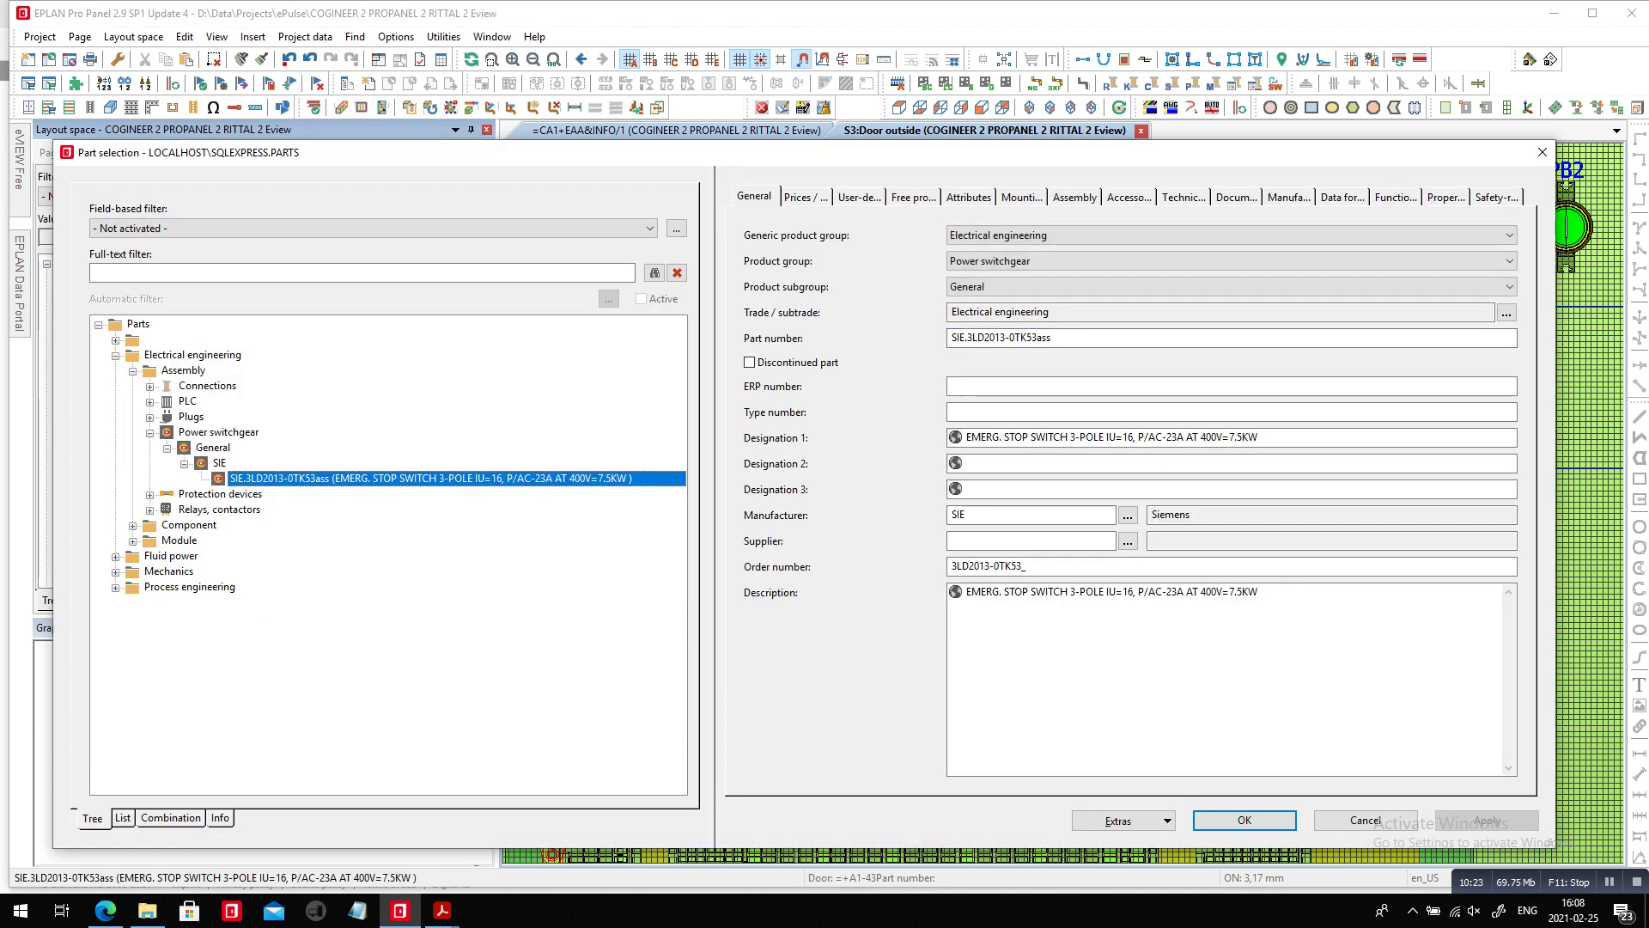
{"action": "left_click", "coordinate": [133, 525]}
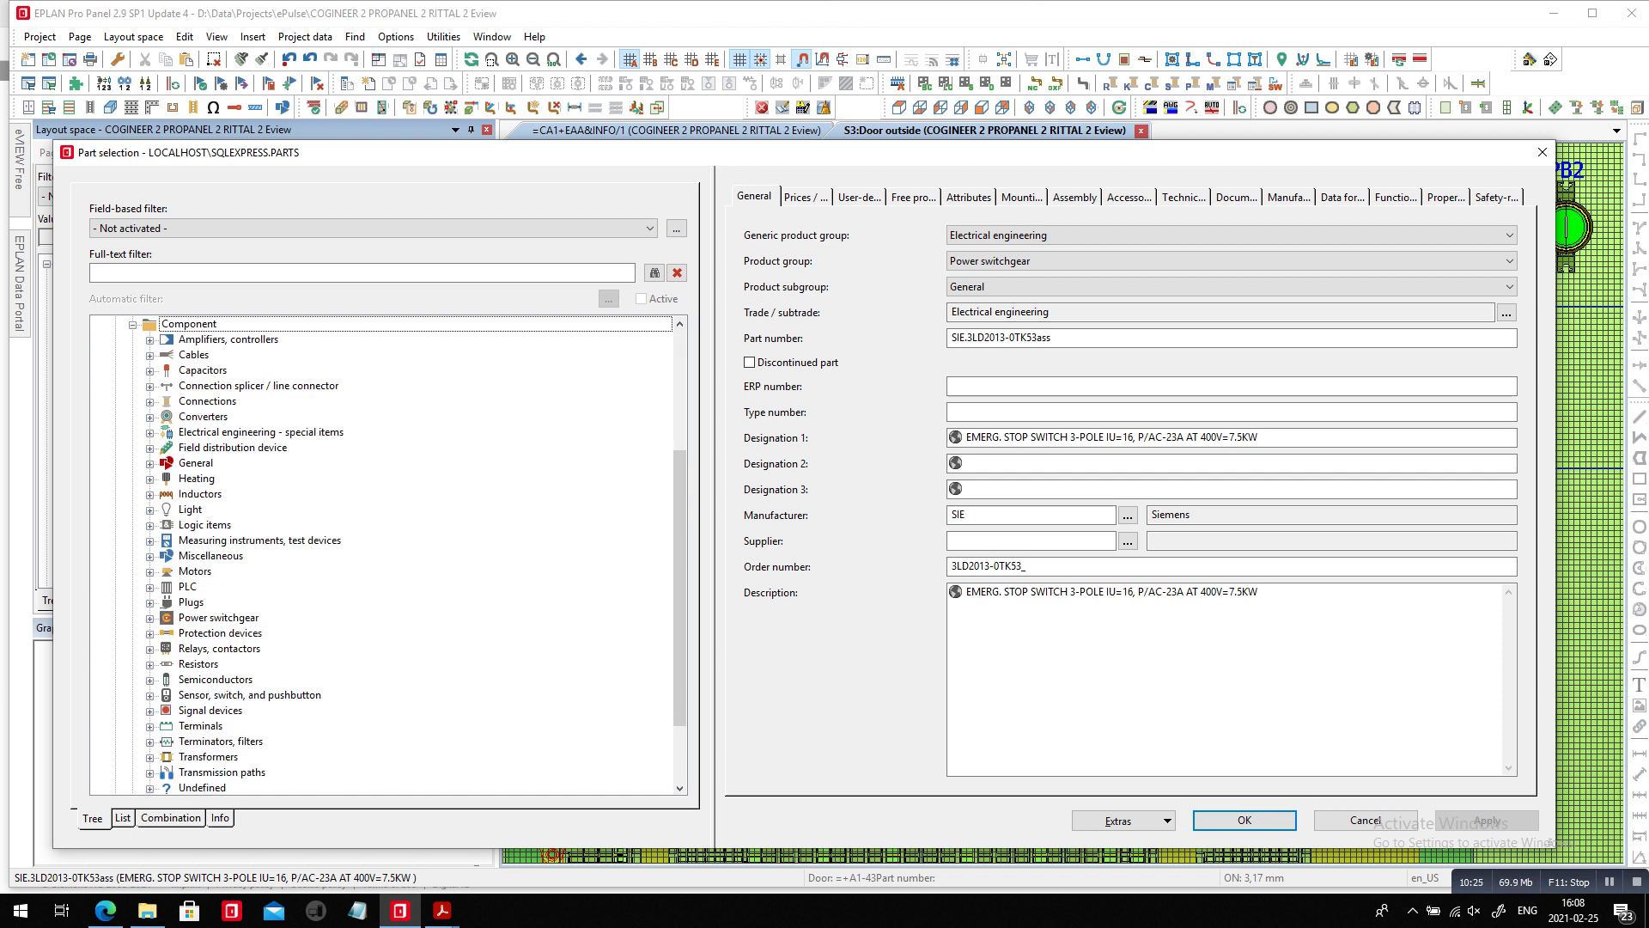
{"action": "left_click", "coordinate": [249, 694]}
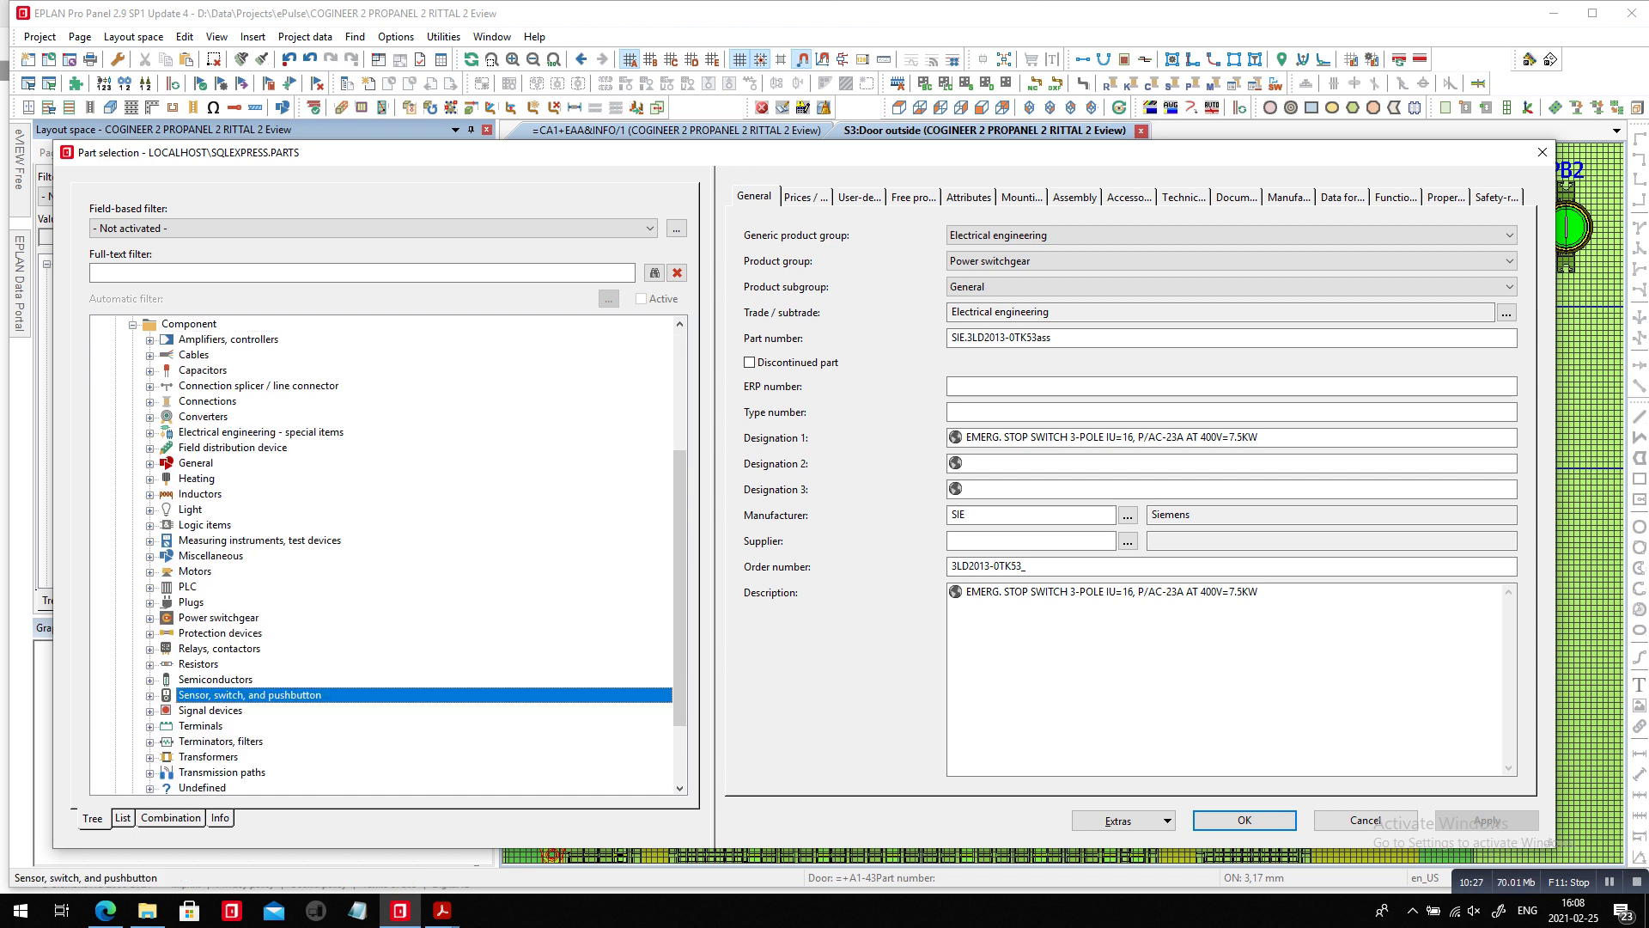
{"action": "left_click", "coordinate": [150, 618]}
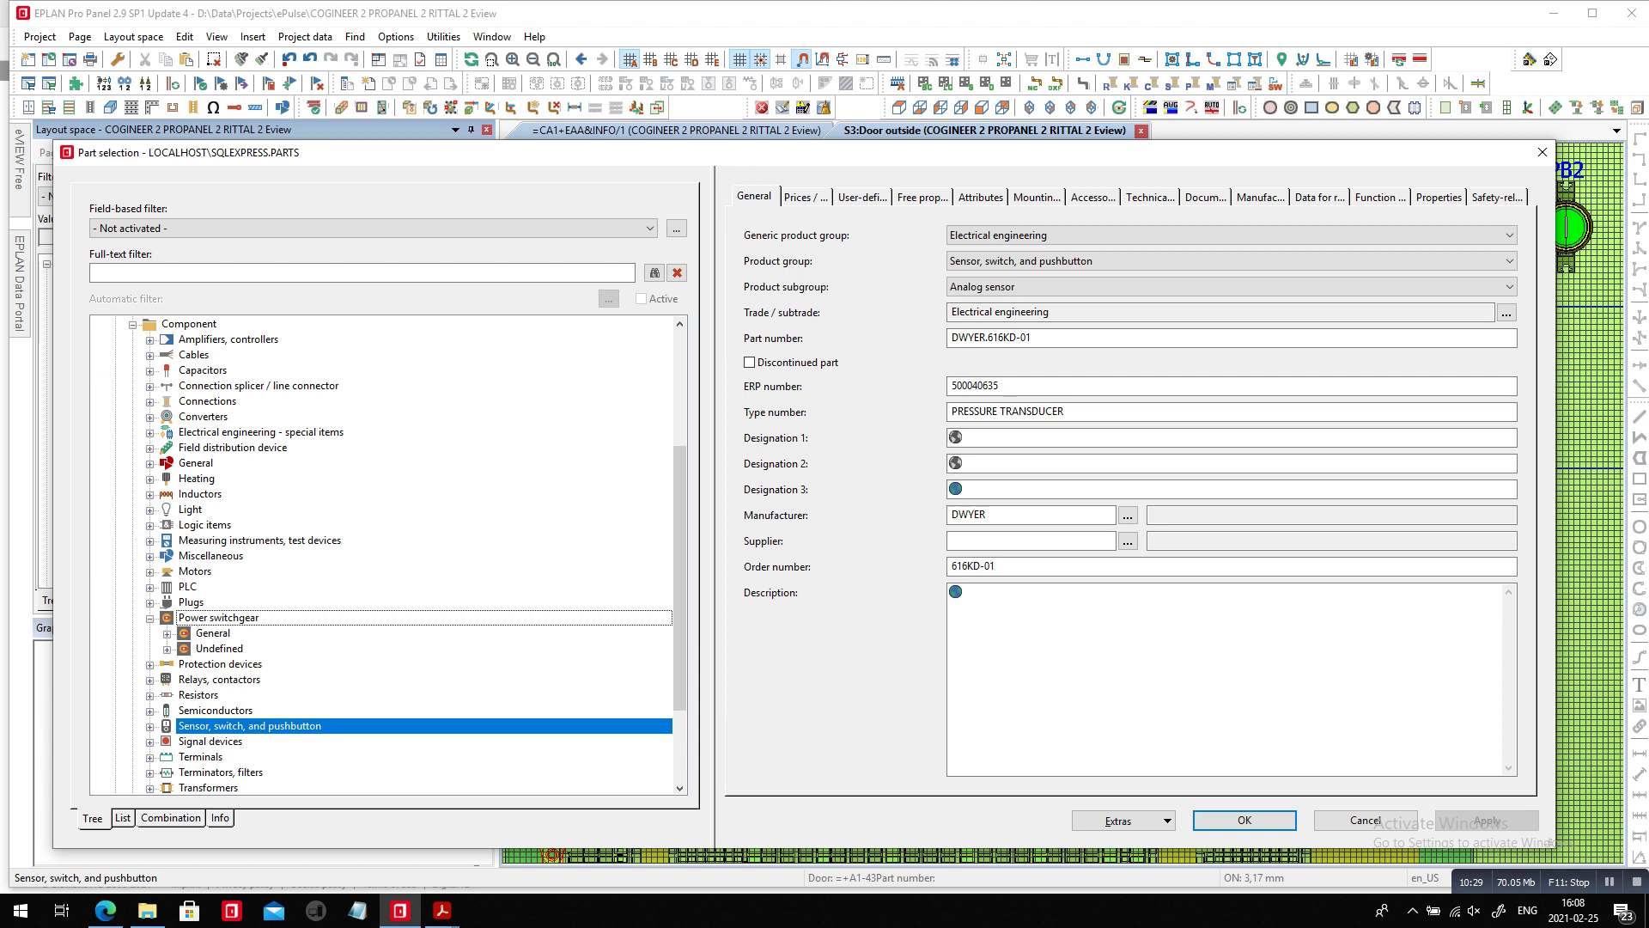
{"action": "left_click", "coordinate": [168, 634]}
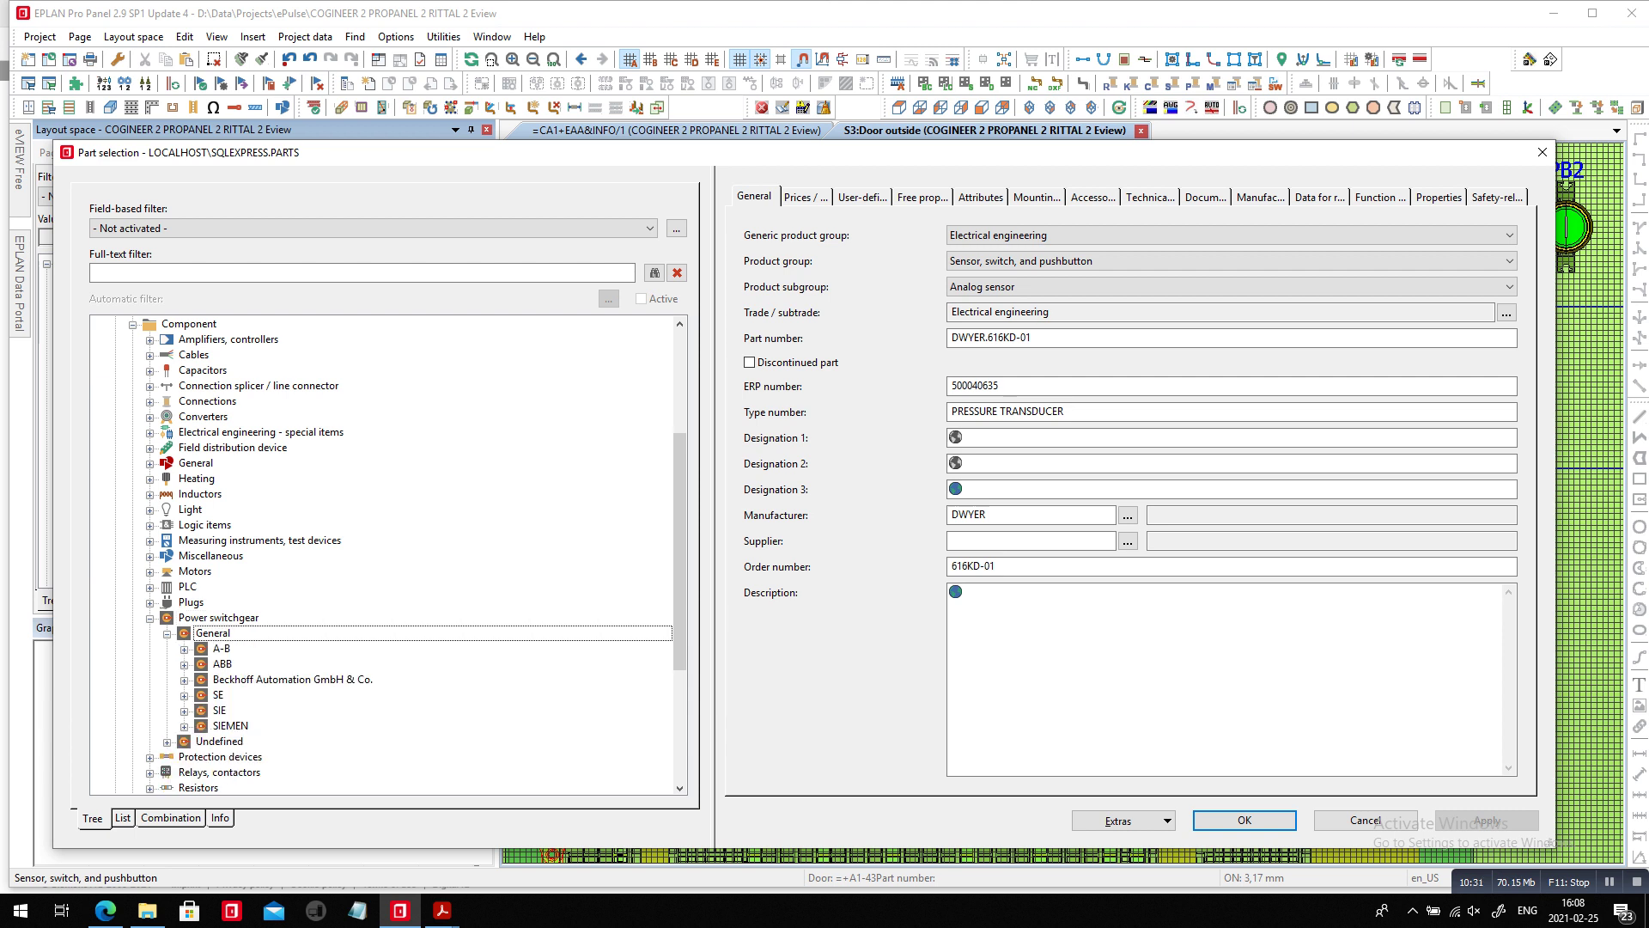
{"action": "left_click", "coordinate": [185, 711]}
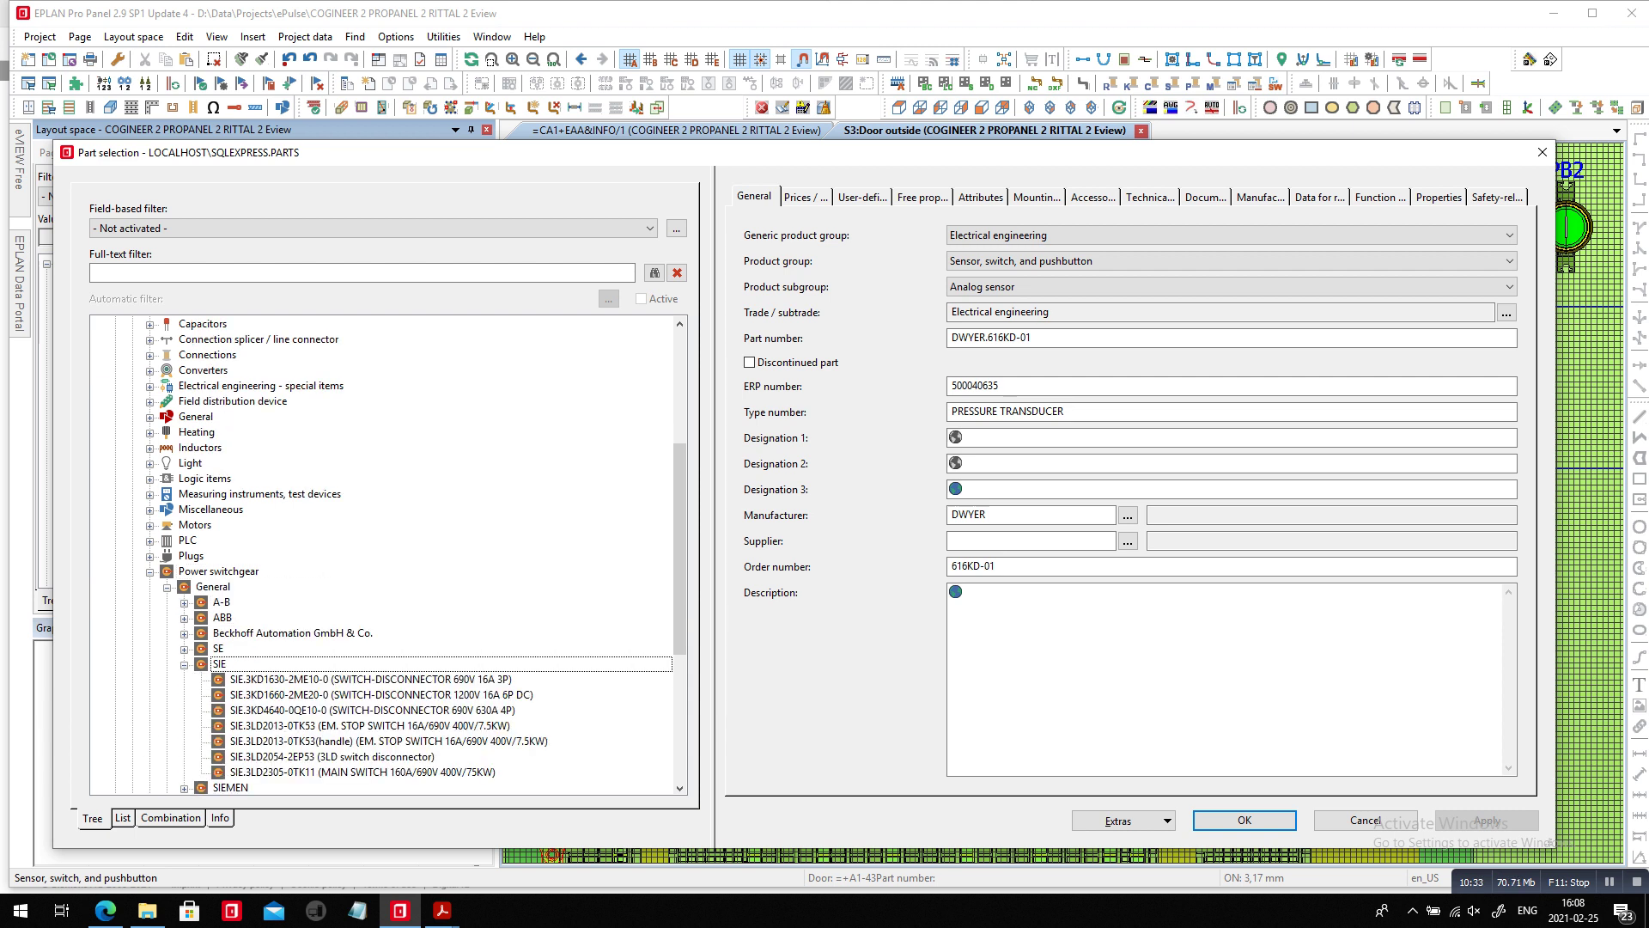
{"action": "left_click", "coordinate": [389, 741]}
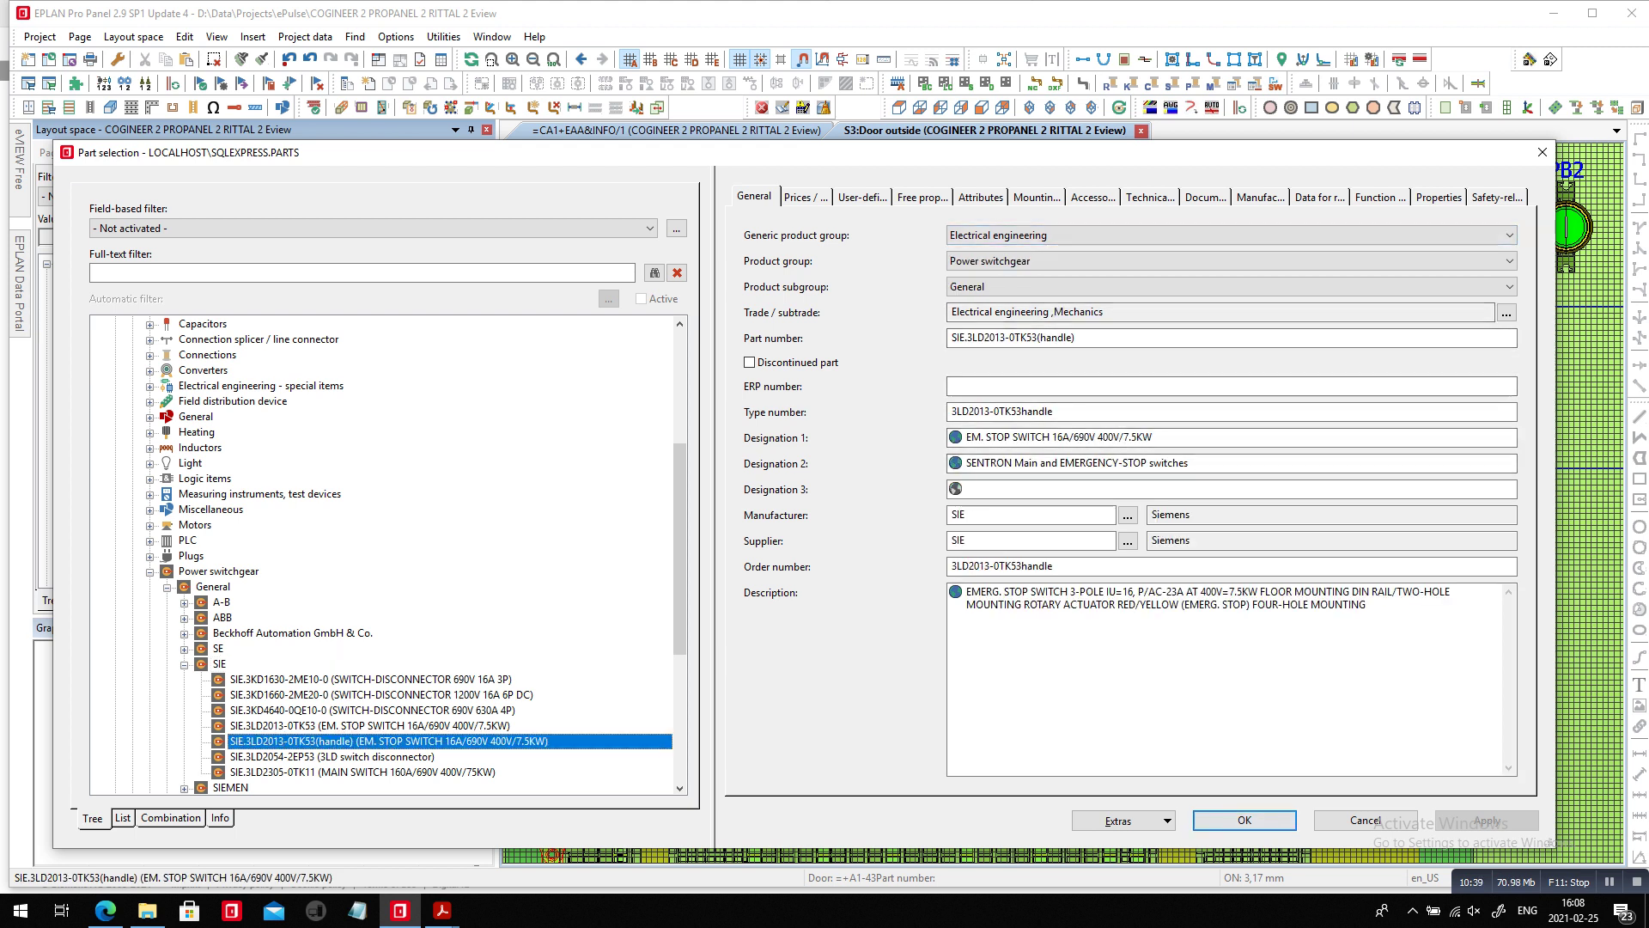
{"action": "left_click", "coordinate": [1244, 820]}
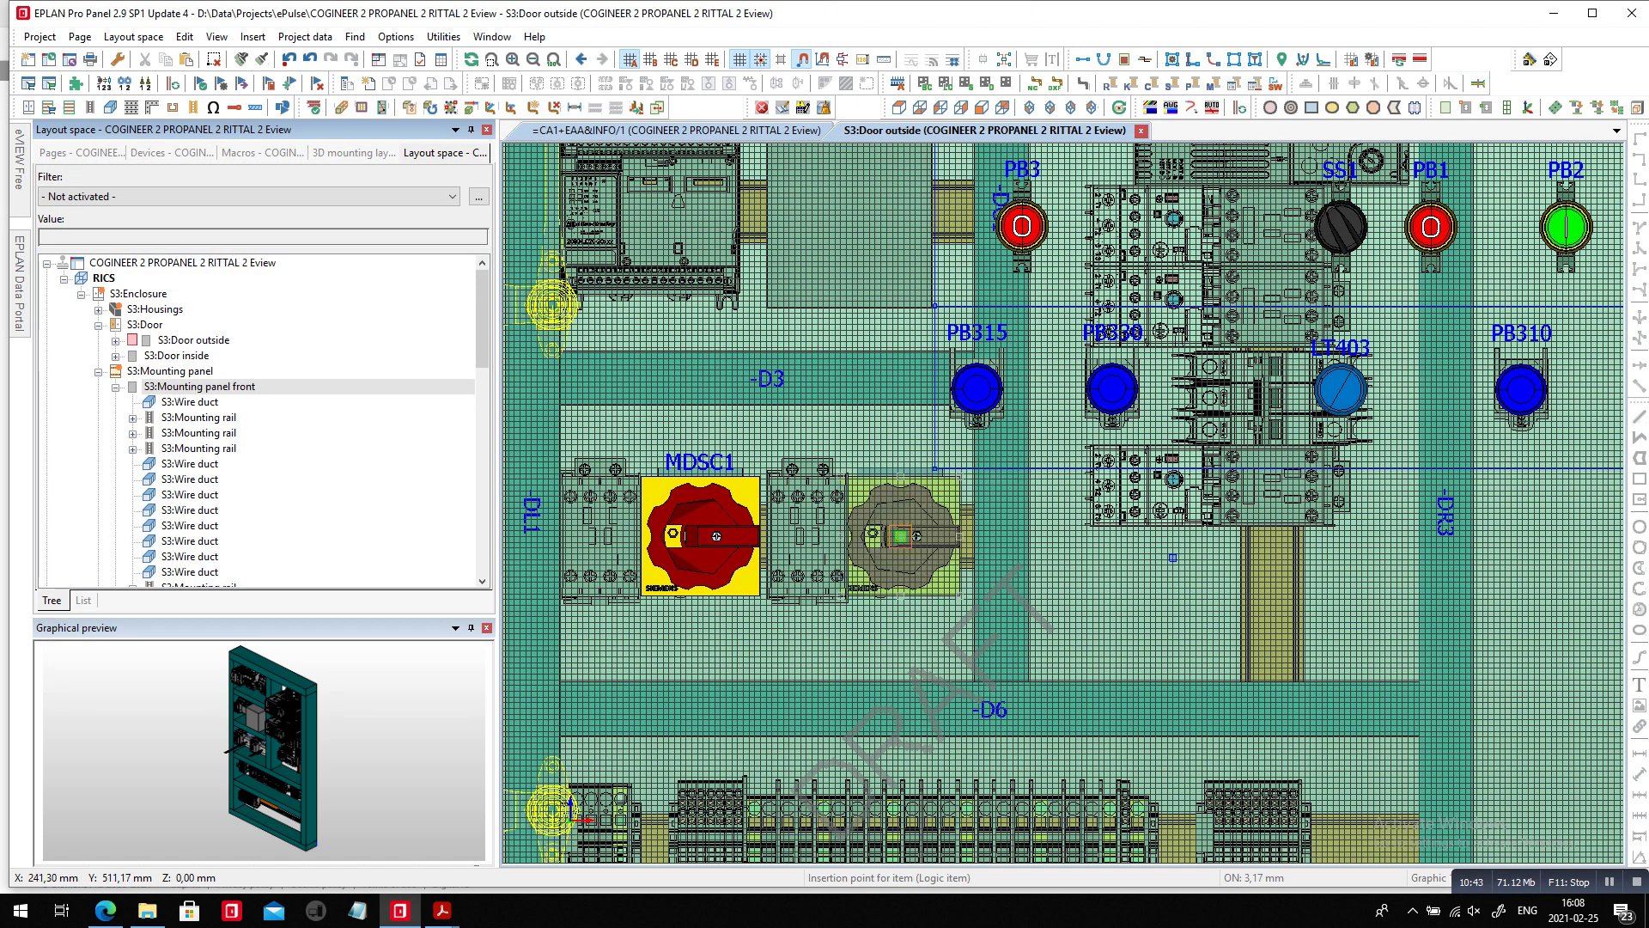
Try to place the handle on the ROD mounting point of the second switch with the Boden Anschluss 66x72 drilling pattern.
{"action": "left_click", "coordinate": [899, 532]}
{"action": "left_click", "coordinate": [900, 536]}
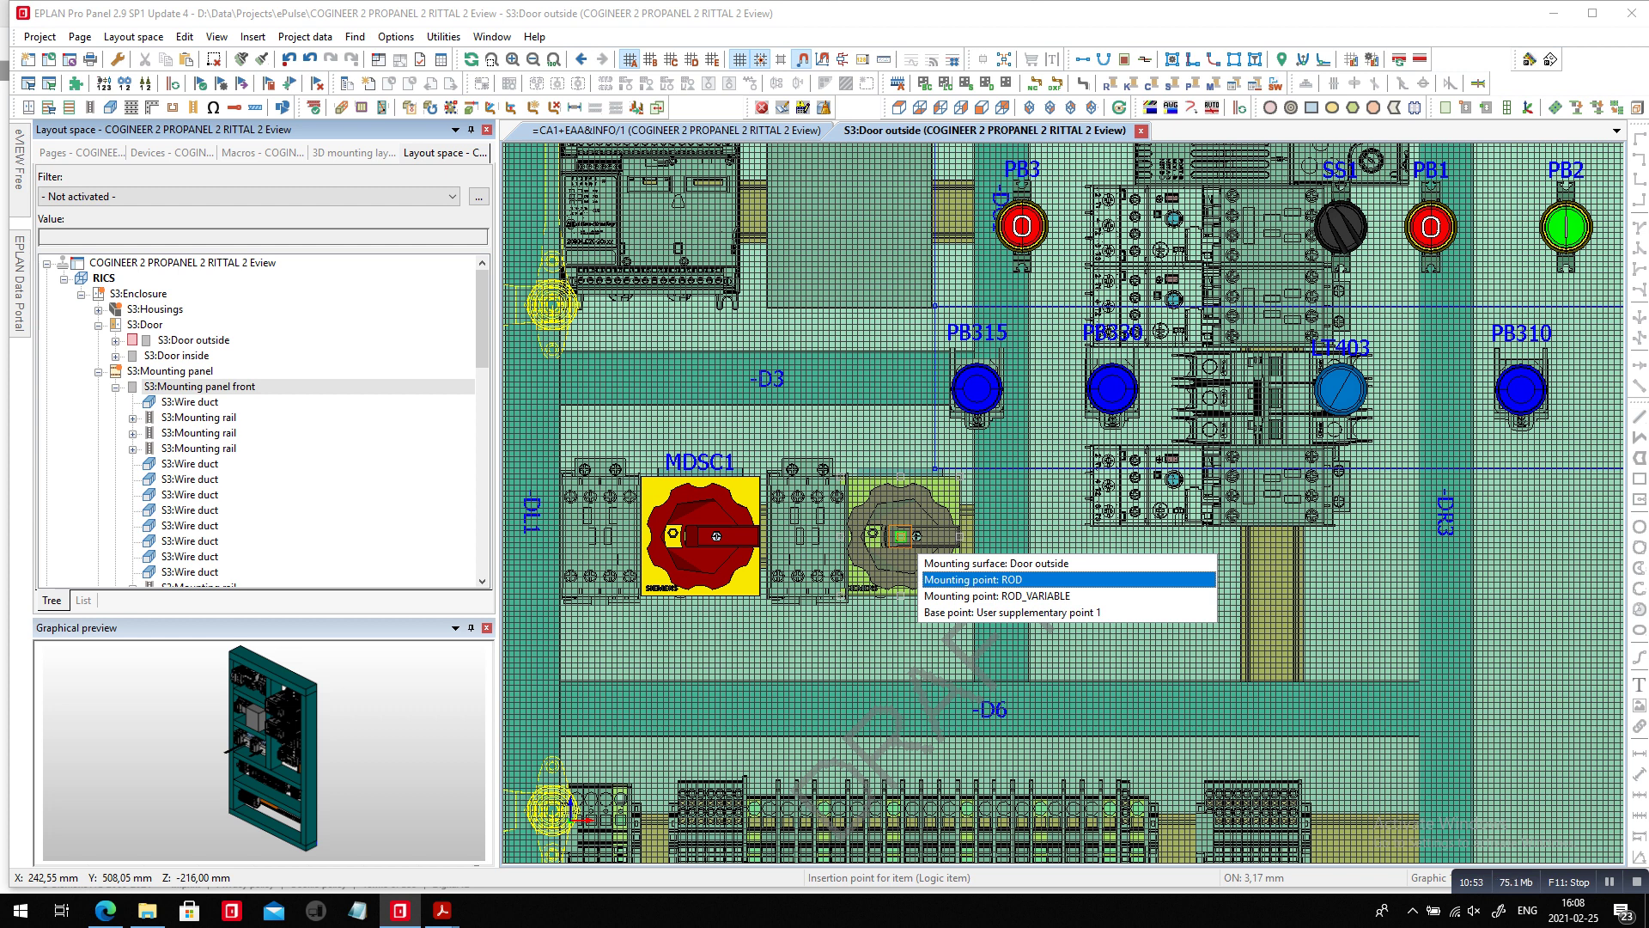
{"action": "left_click", "coordinate": [900, 536]}
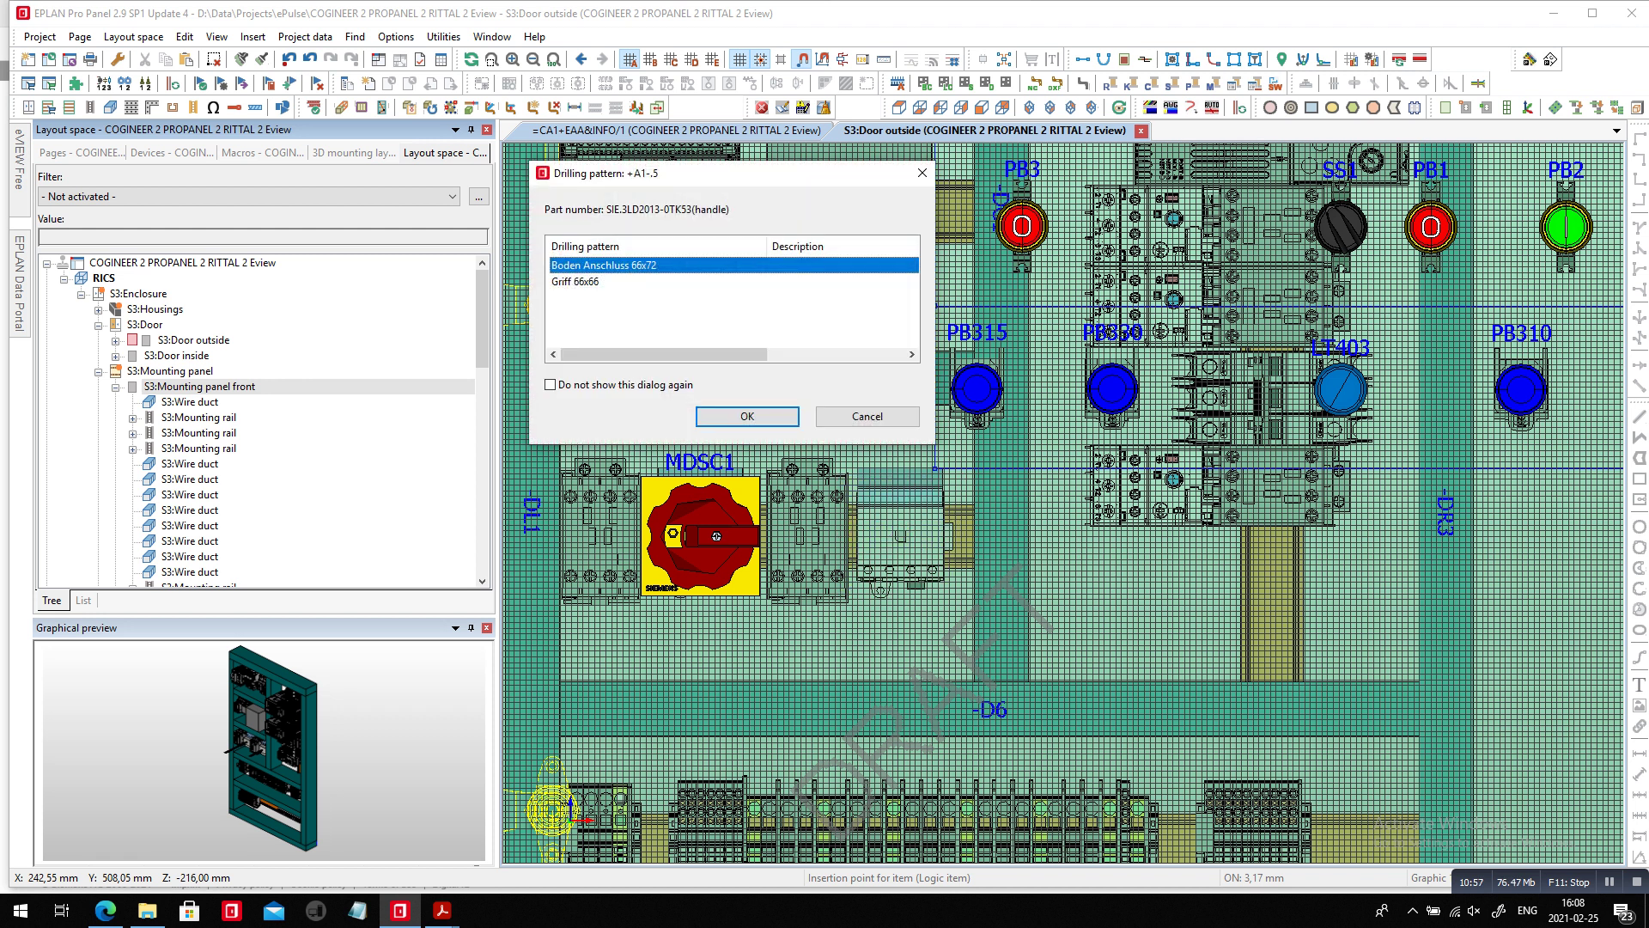
{"action": "key", "text": "Return"}
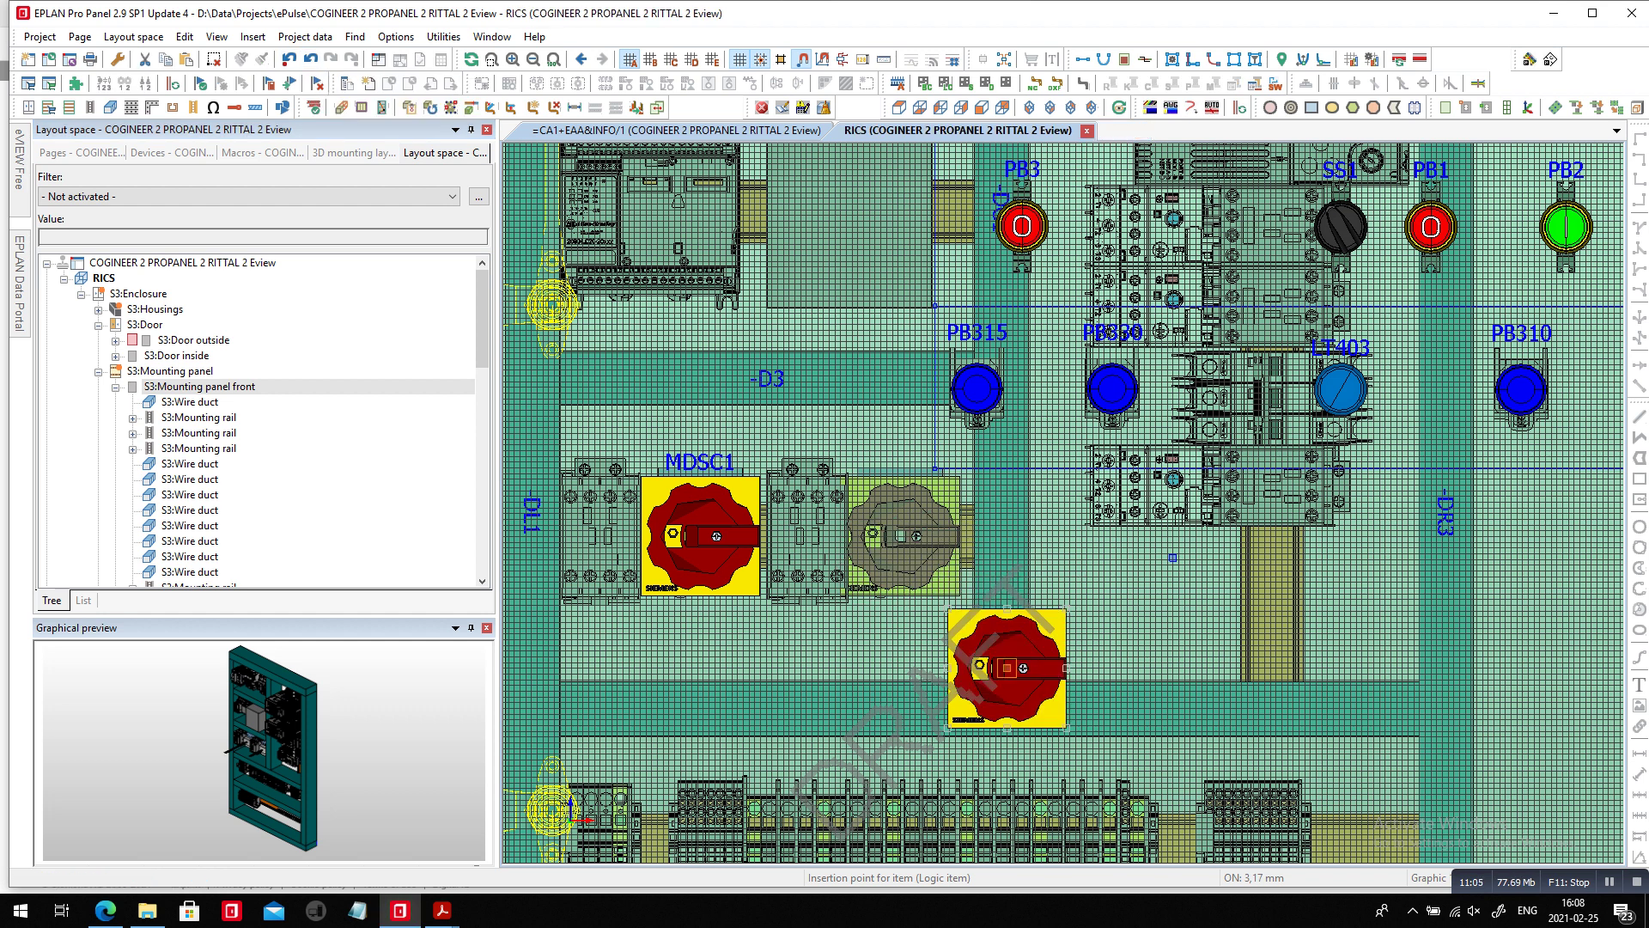
{"action": "left_click", "coordinate": [908, 542]}
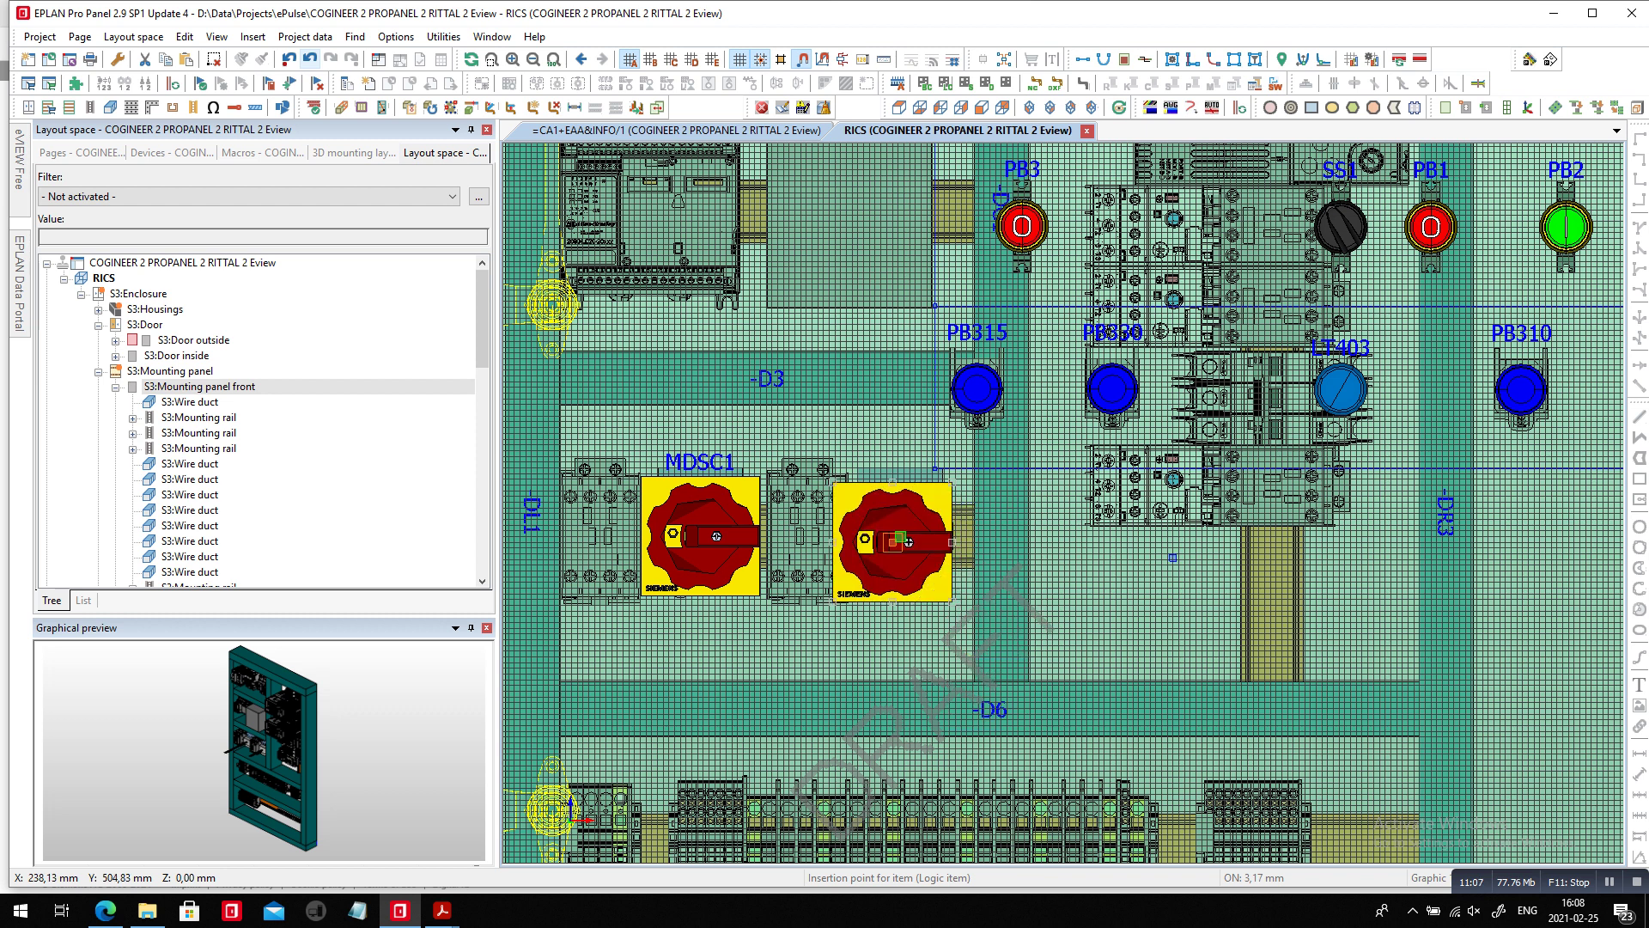
{"action": "left_click", "coordinate": [310, 59]}
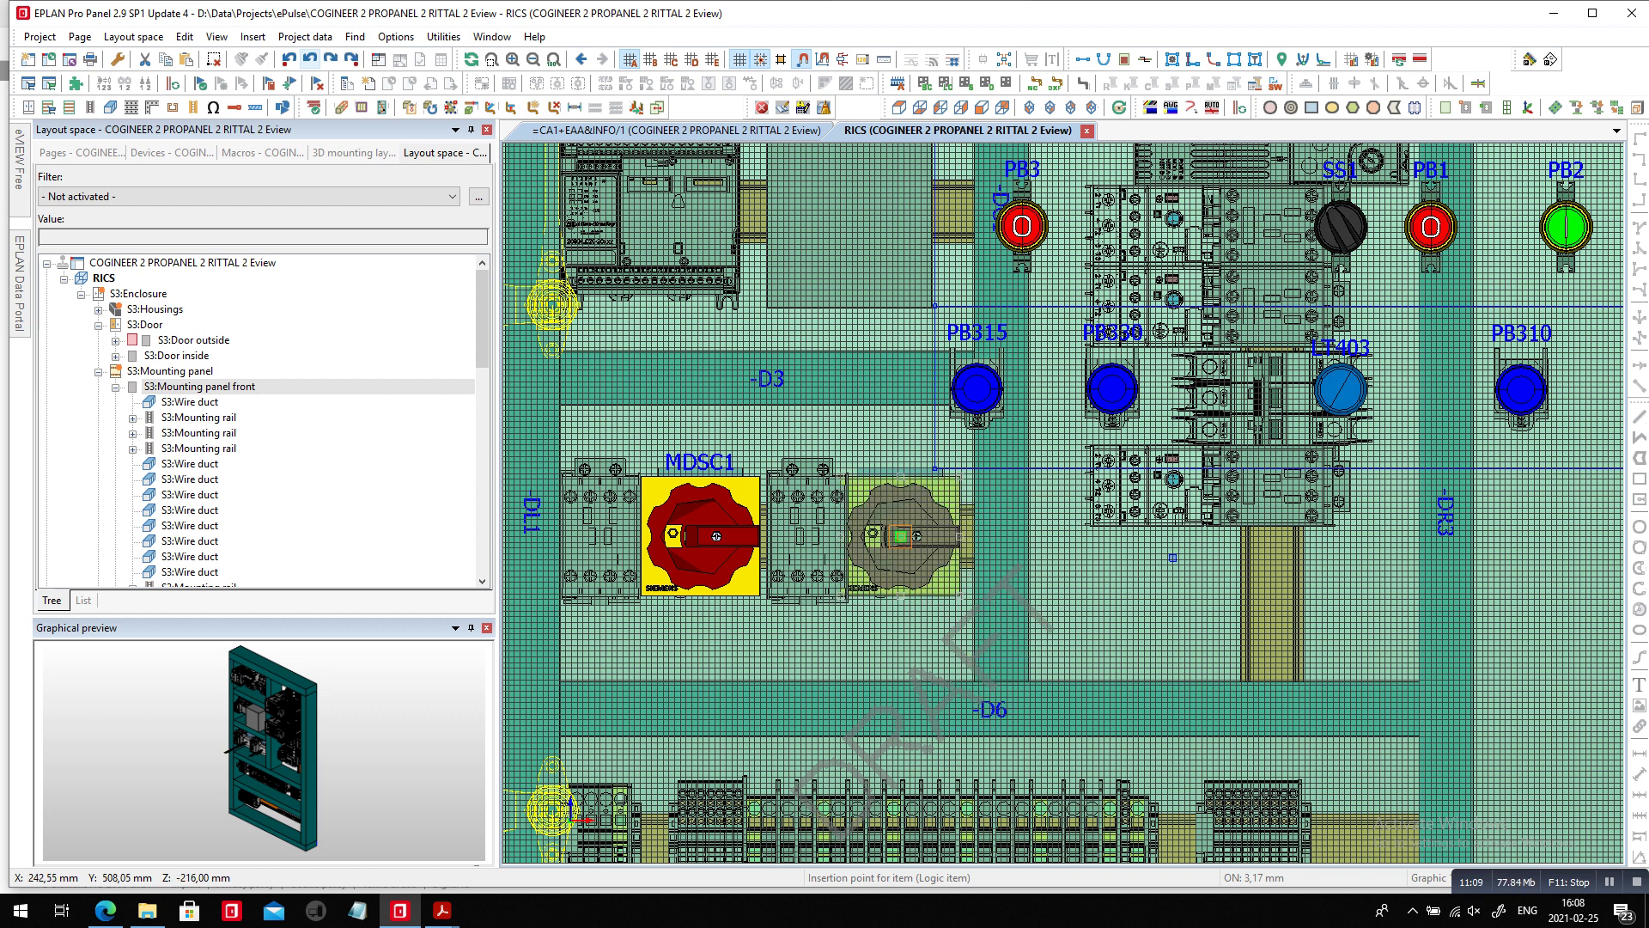
Place the handle over the second switch's rod using mounting surface Door outside and drilling pattern Boden Anschluss 66x72.
{"action": "left_click", "coordinate": [900, 536]}
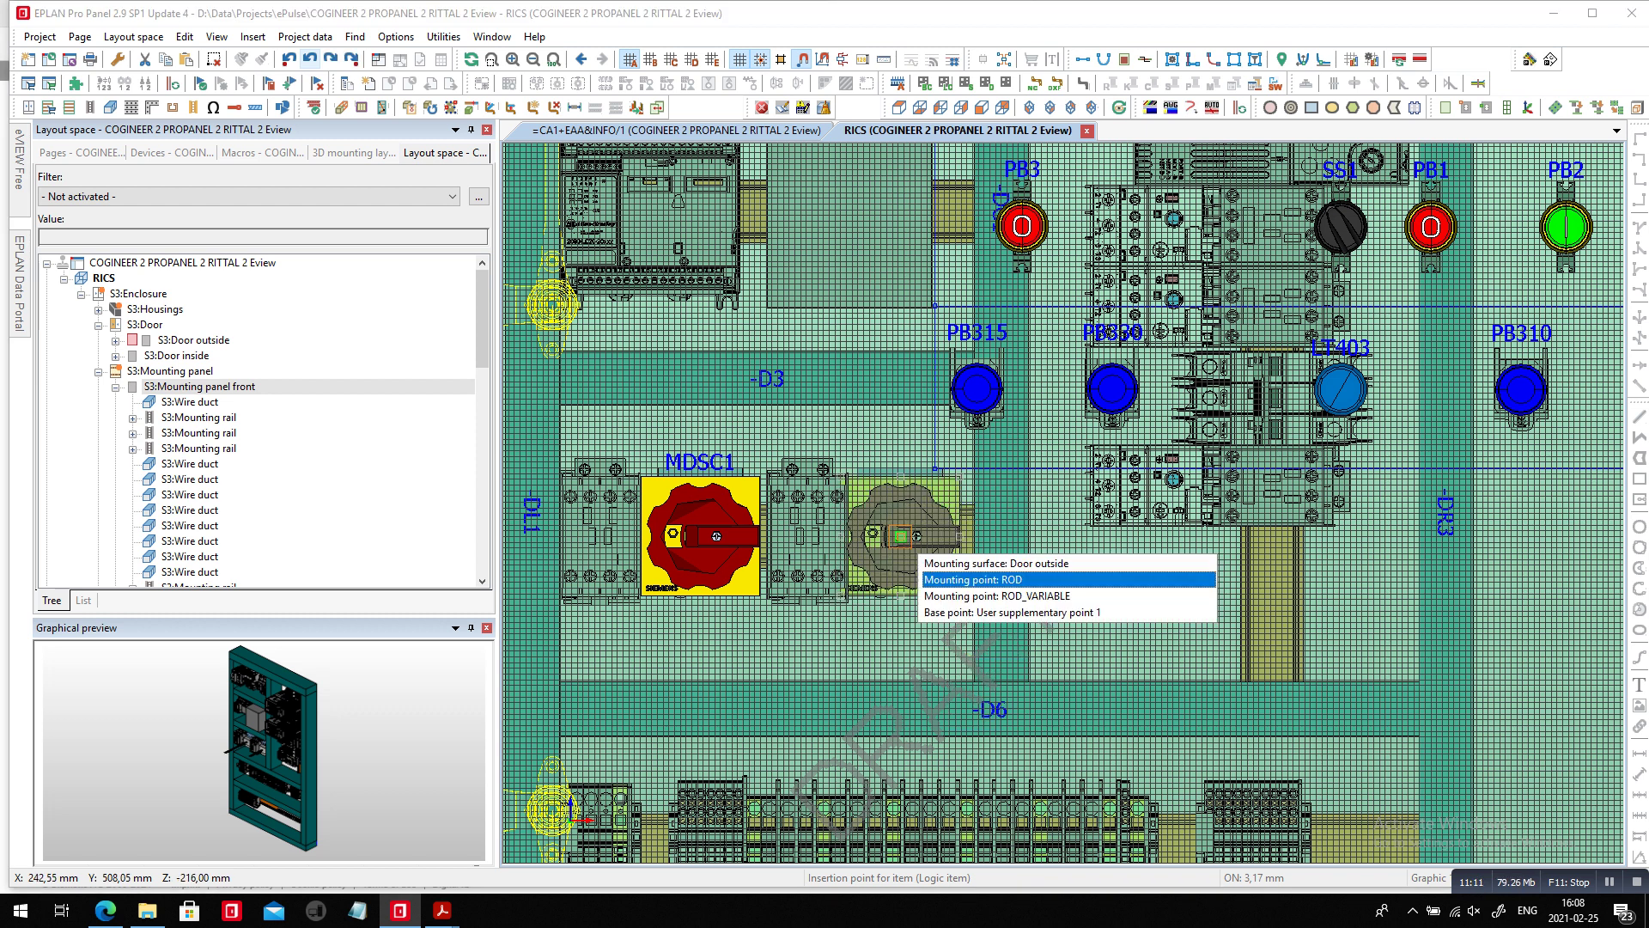
{"action": "key", "text": "Up"}
{"action": "key", "text": "Return"}
{"action": "left_click", "coordinate": [717, 536]}
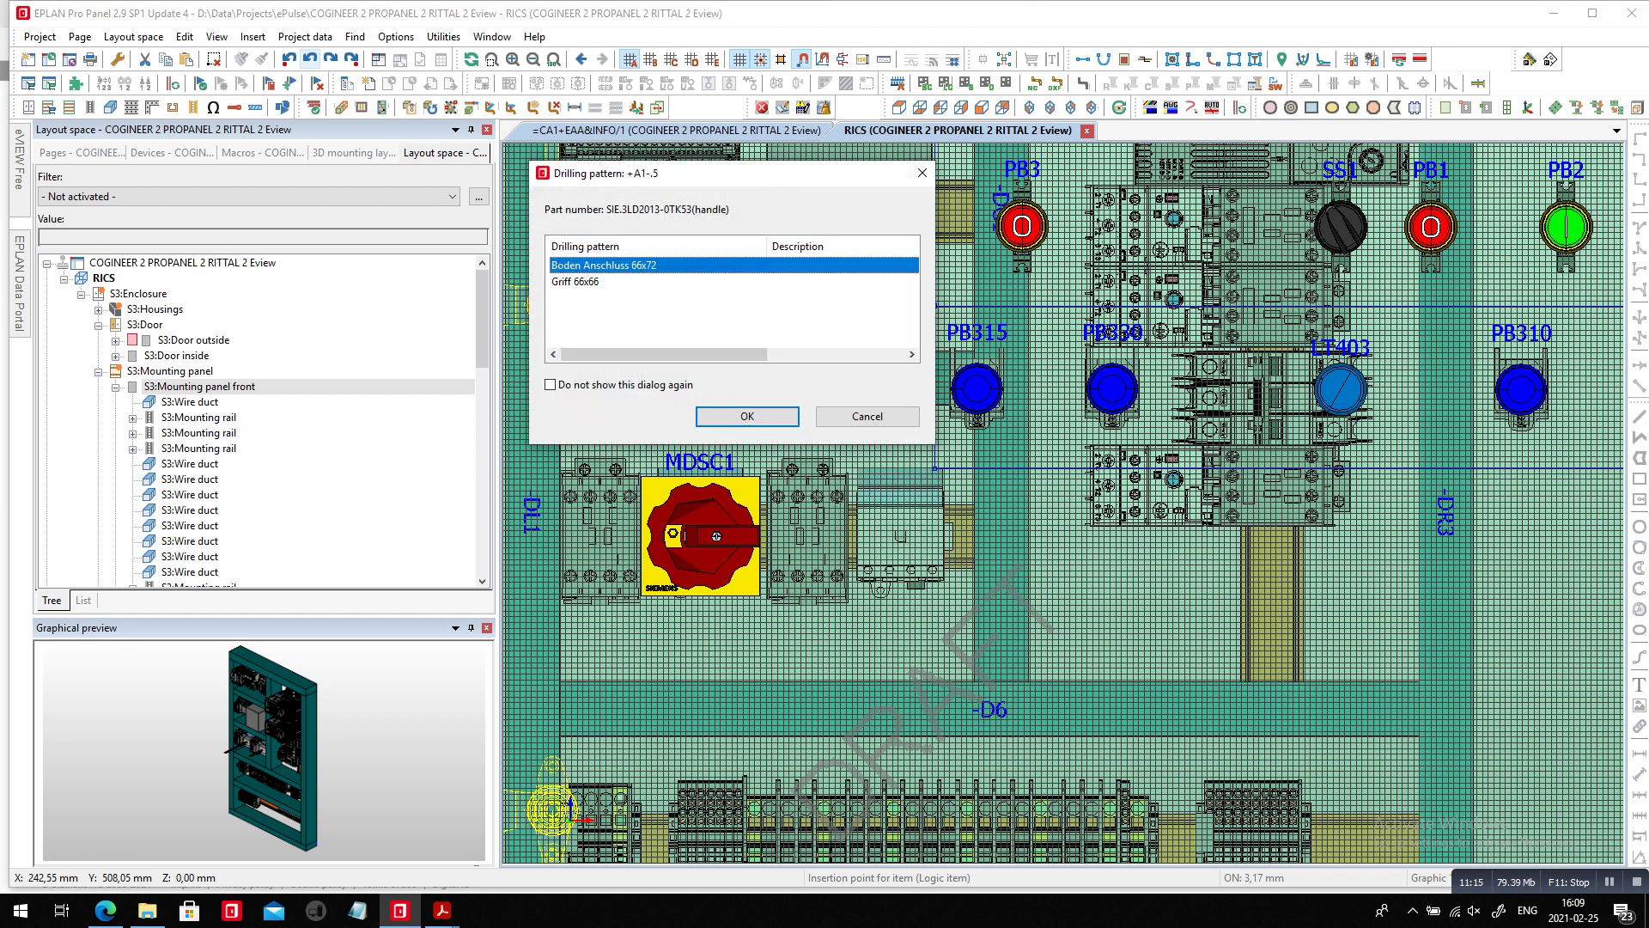
{"action": "left_click", "coordinate": [748, 416]}
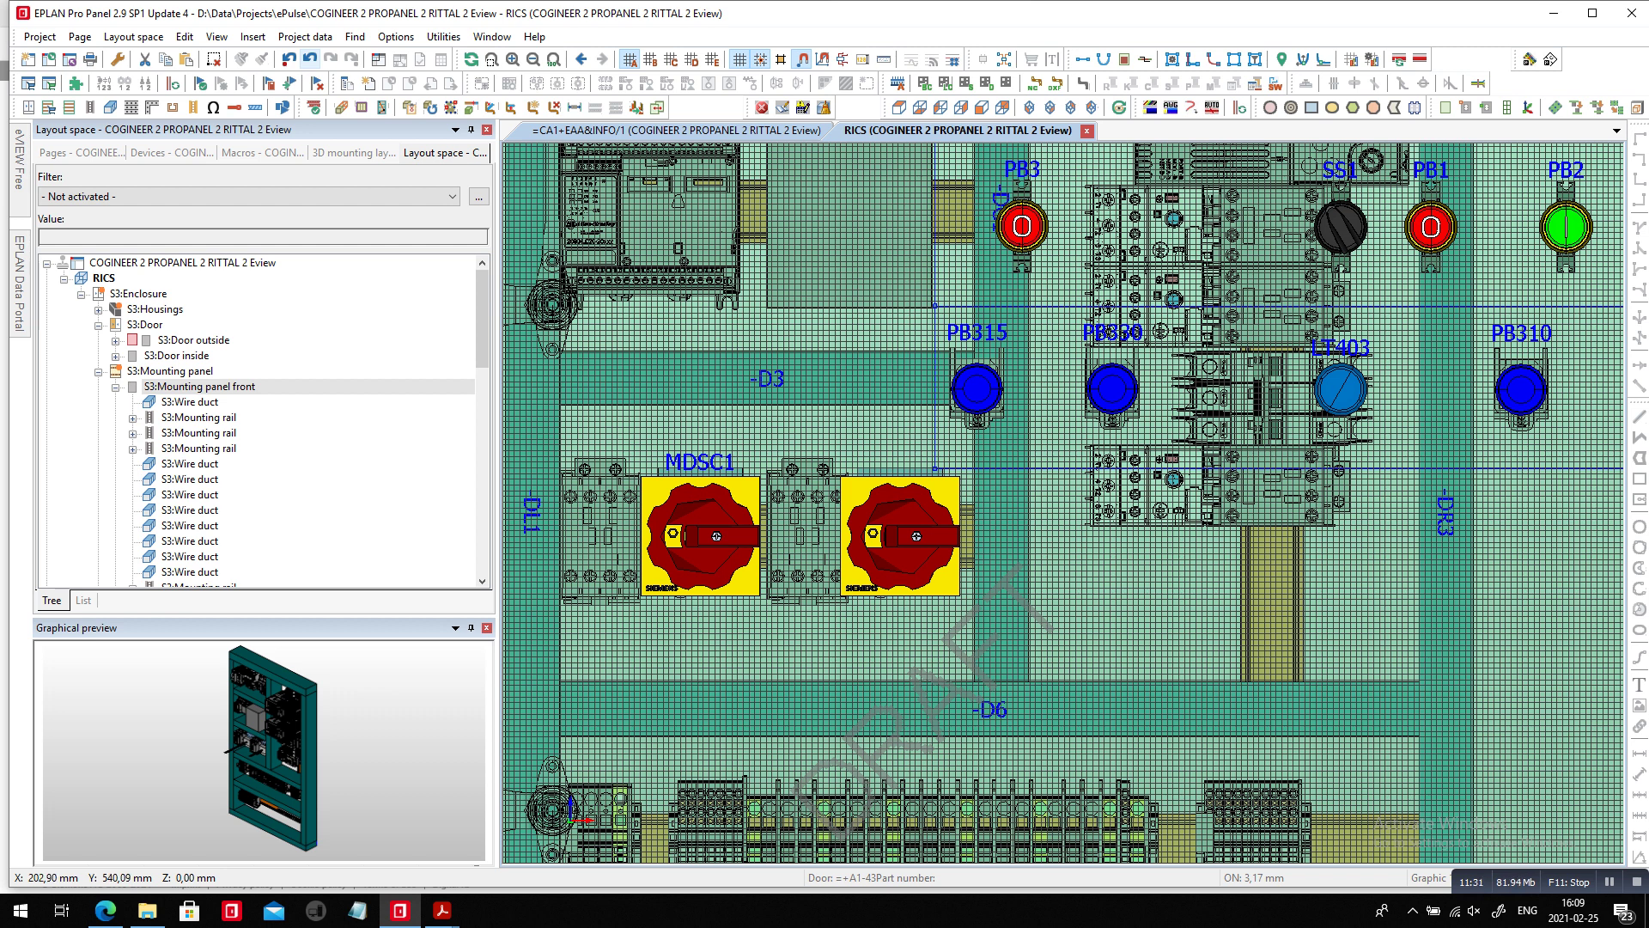
Set the displayed device tag of the newly placed handle to MDSC2 in its part placement properties.
{"action": "left_click", "coordinate": [701, 536]}
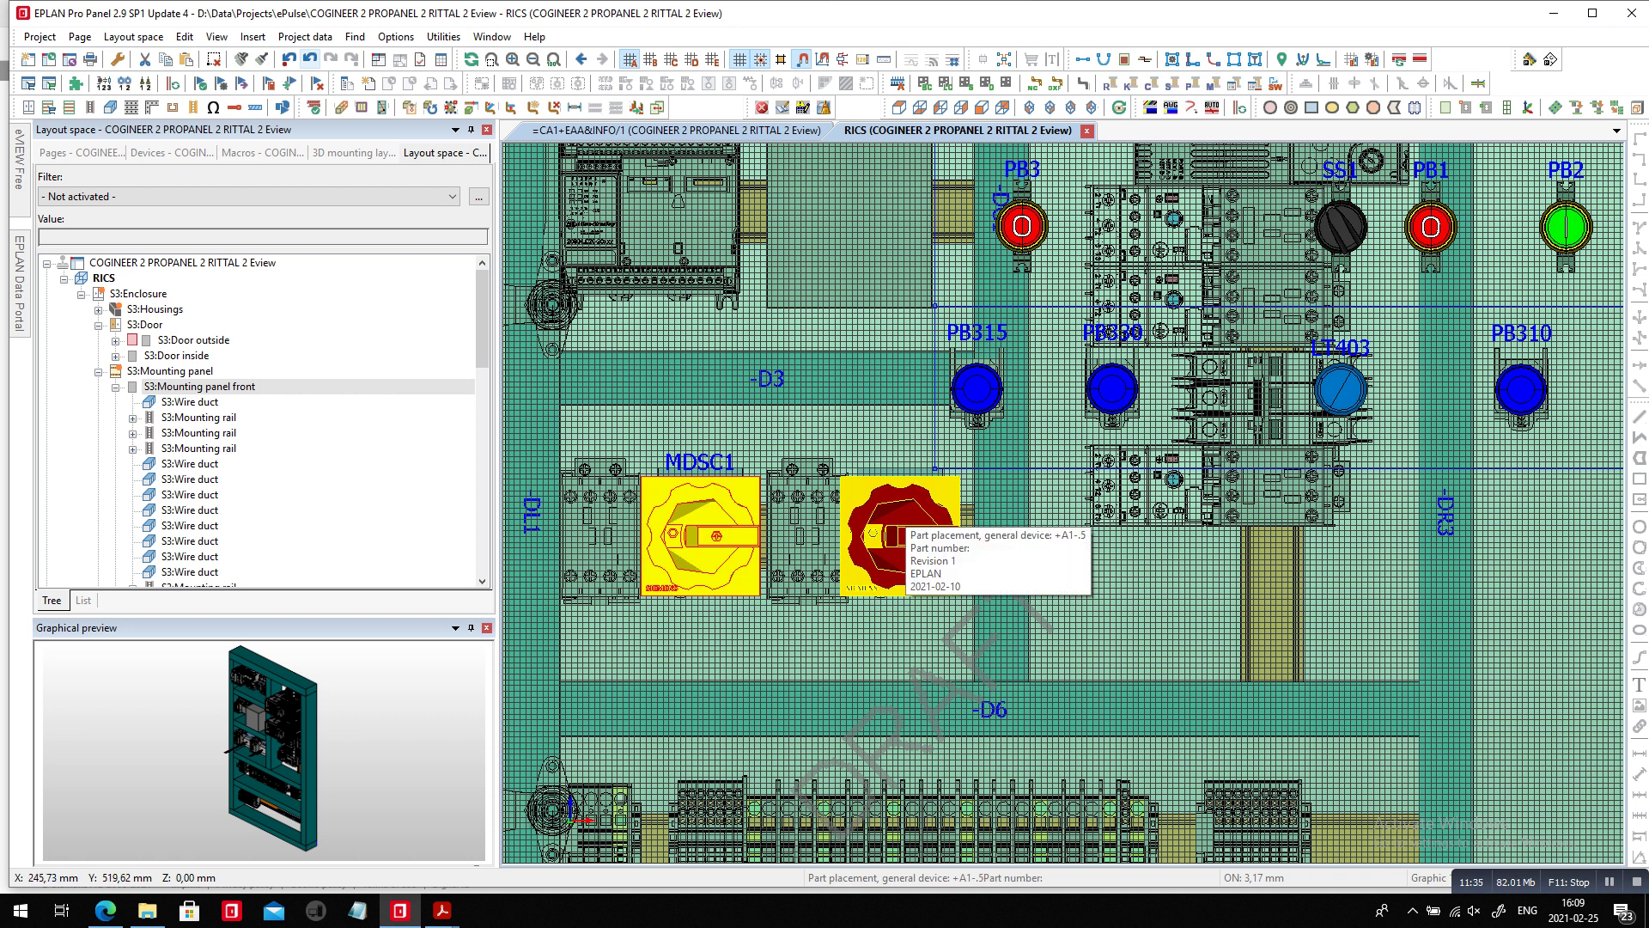
{"action": "left_click", "coordinate": [898, 519]}
{"action": "double_click", "coordinate": [897, 520]}
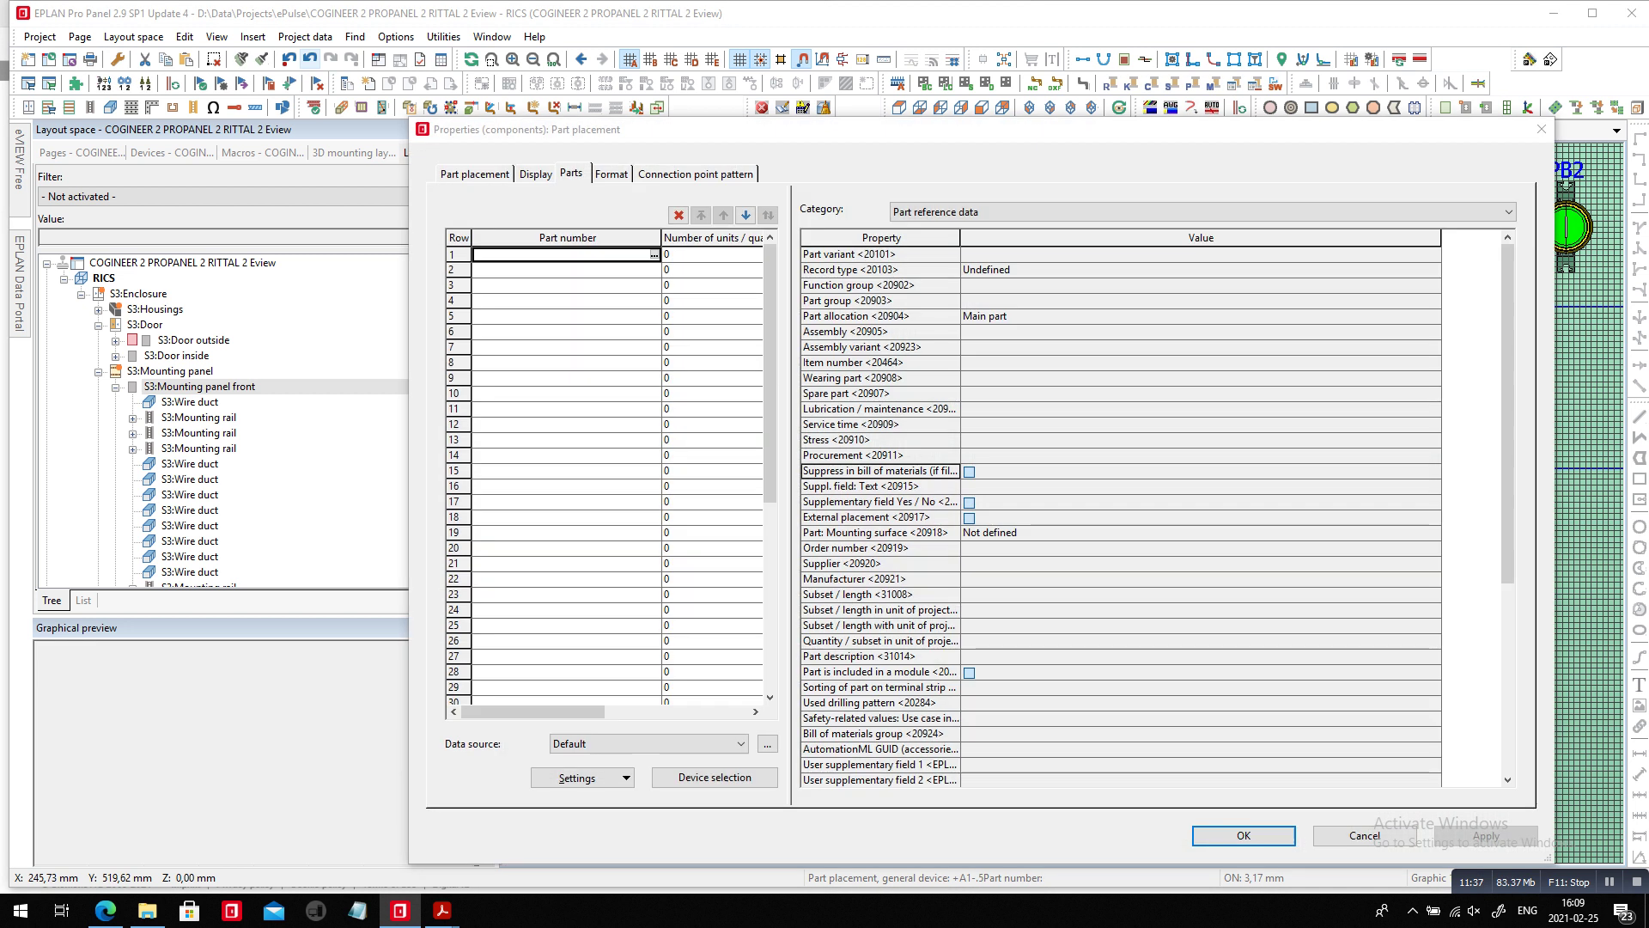
{"action": "left_click", "coordinate": [472, 173]}
{"action": "left_click", "coordinate": [498, 231]}
{"action": "double_click", "coordinate": [460, 231]}
{"action": "type", "text": "MDSC2"}
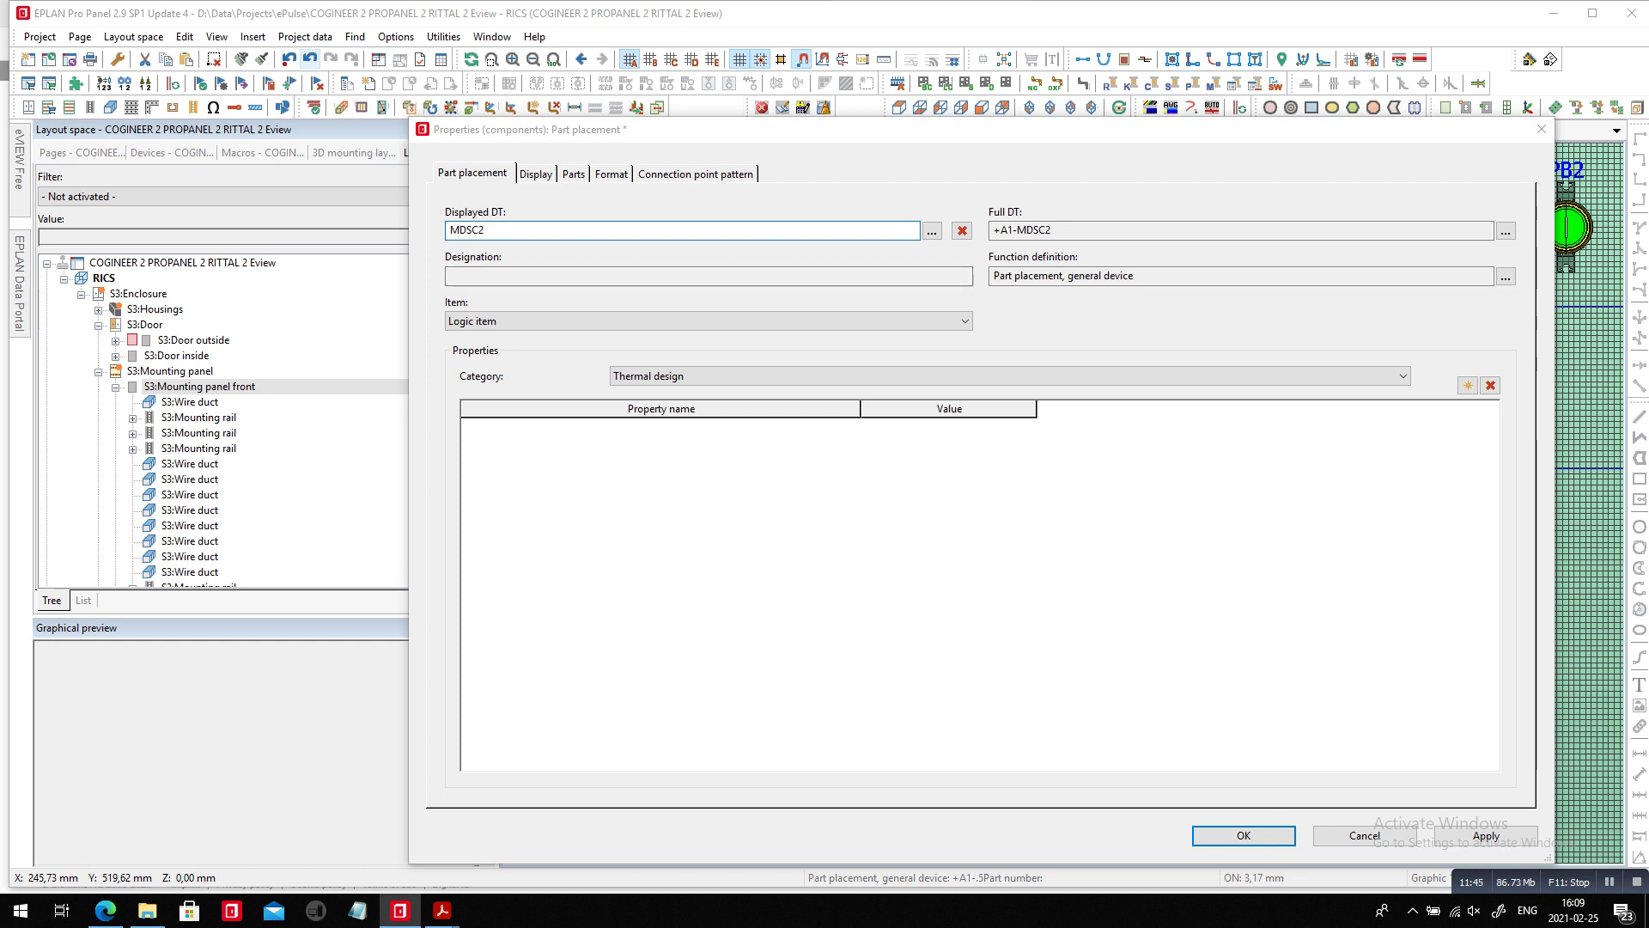
Set the new handle's property arrangement to Top center, outside, 0° and apply the part placement properties.
{"action": "key", "text": "ctrl+Tab"}
{"action": "left_click", "coordinate": [927, 234]}
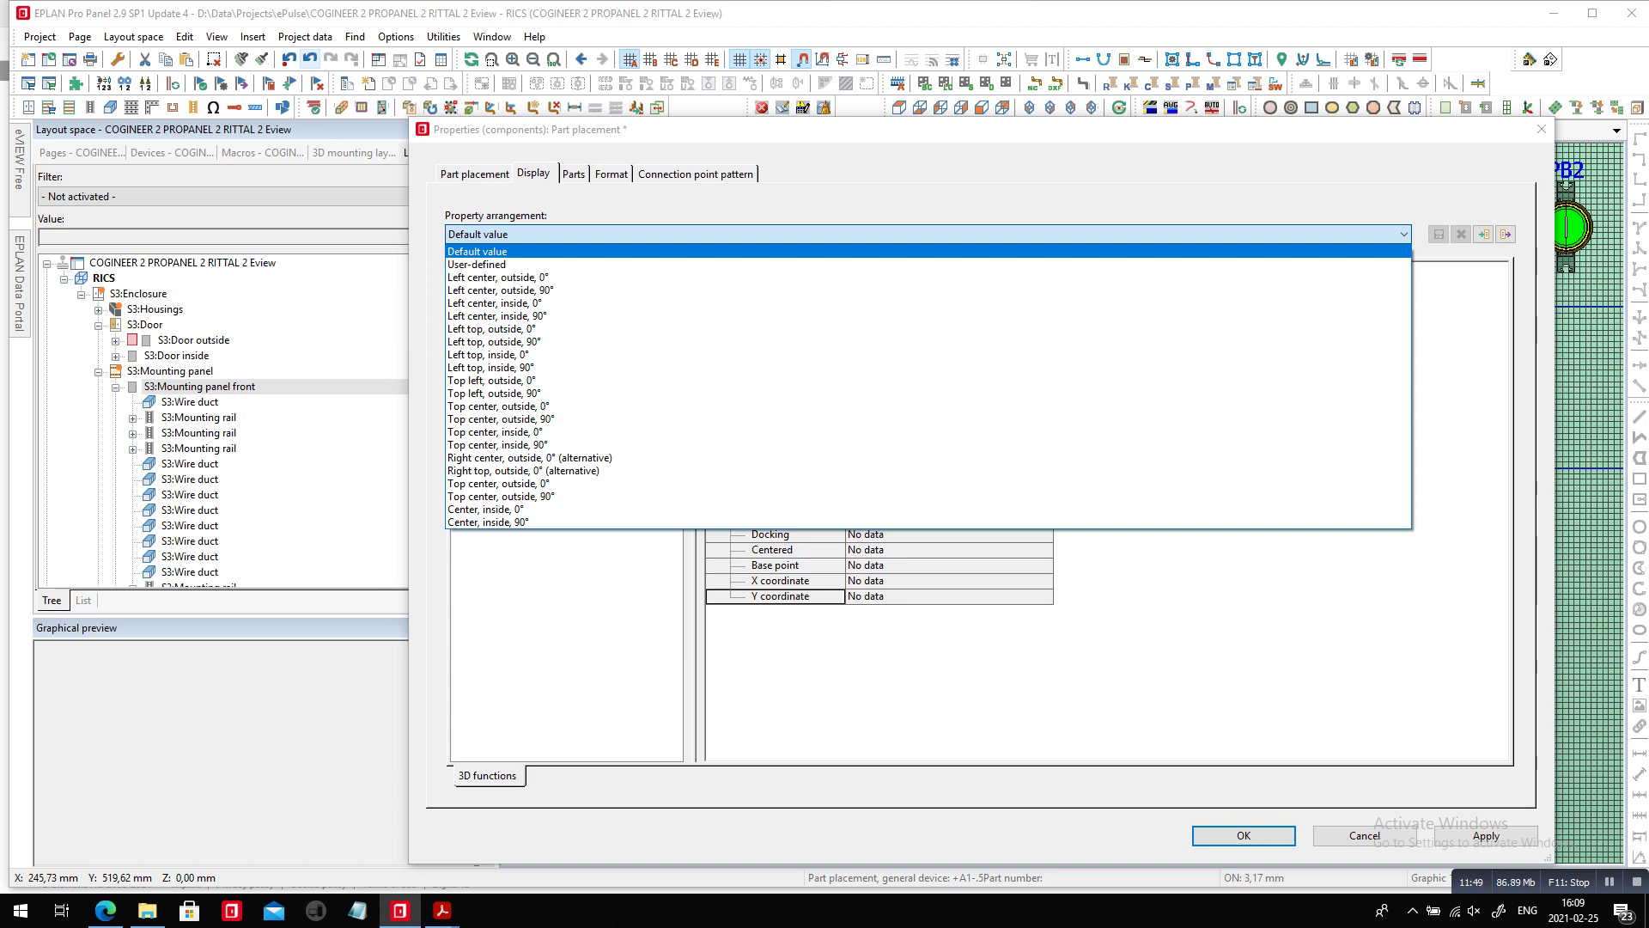
{"action": "key", "text": "Down"}
{"action": "key", "text": "Down"}
{"action": "key", "text": "Down"}
{"action": "key", "text": "Down"}
{"action": "key", "text": "Down"}
{"action": "key", "text": "Down"}
{"action": "key", "text": "Down"}
{"action": "key", "text": "Down"}
{"action": "key", "text": "Down"}
{"action": "key", "text": "Down"}
{"action": "key", "text": "Down"}
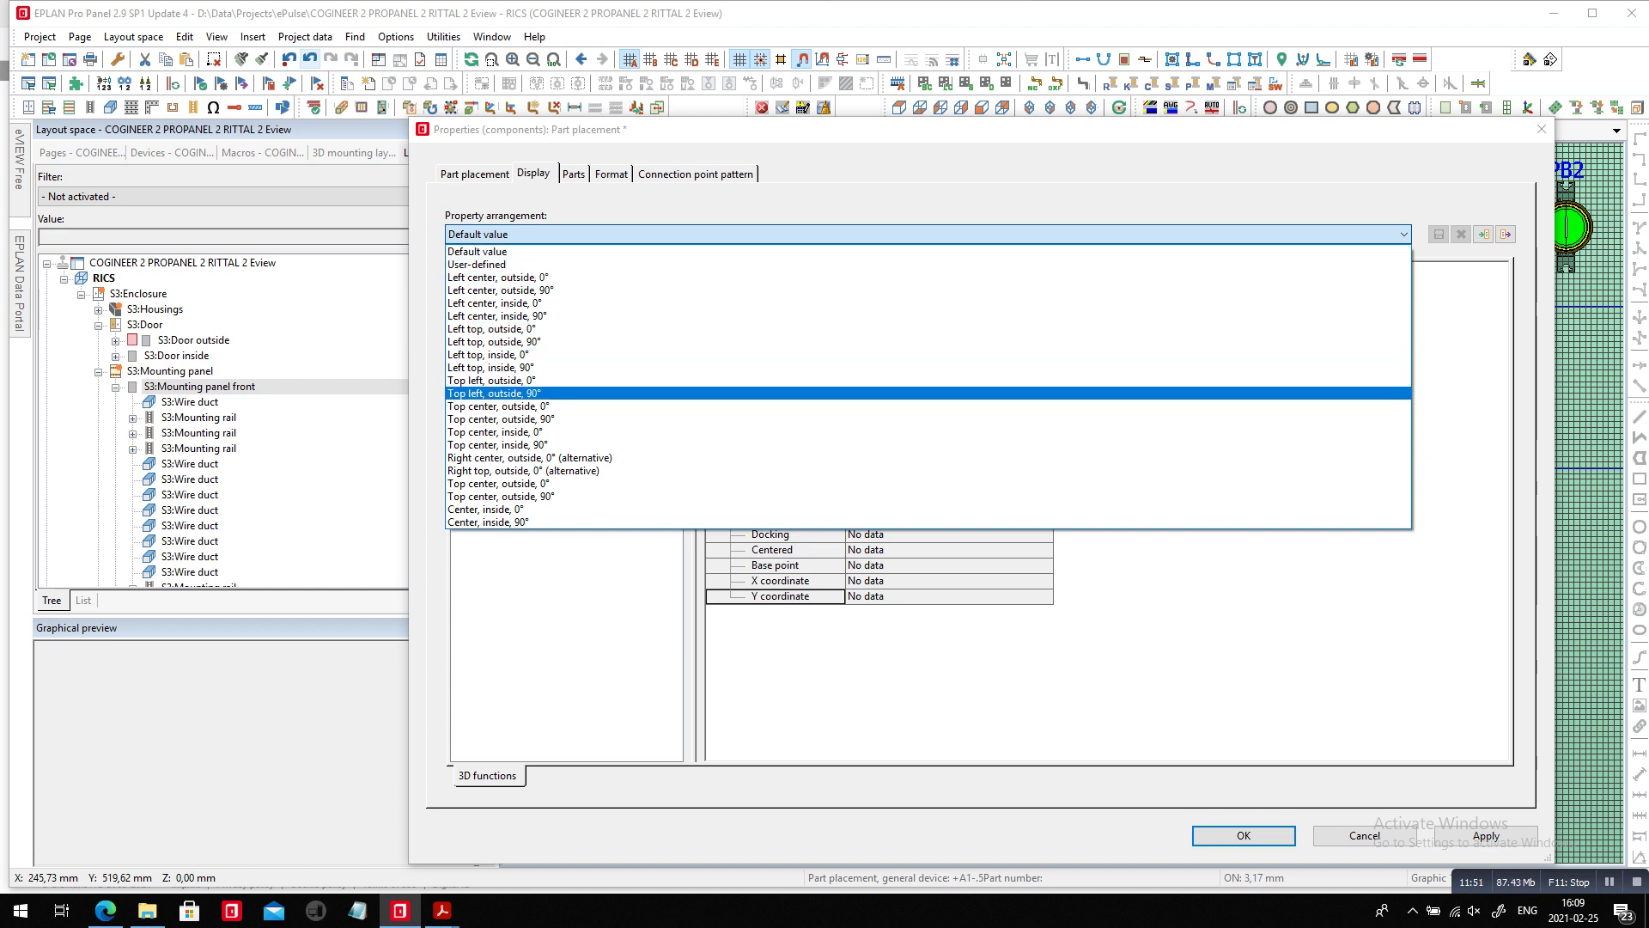
{"action": "key", "text": "Down"}
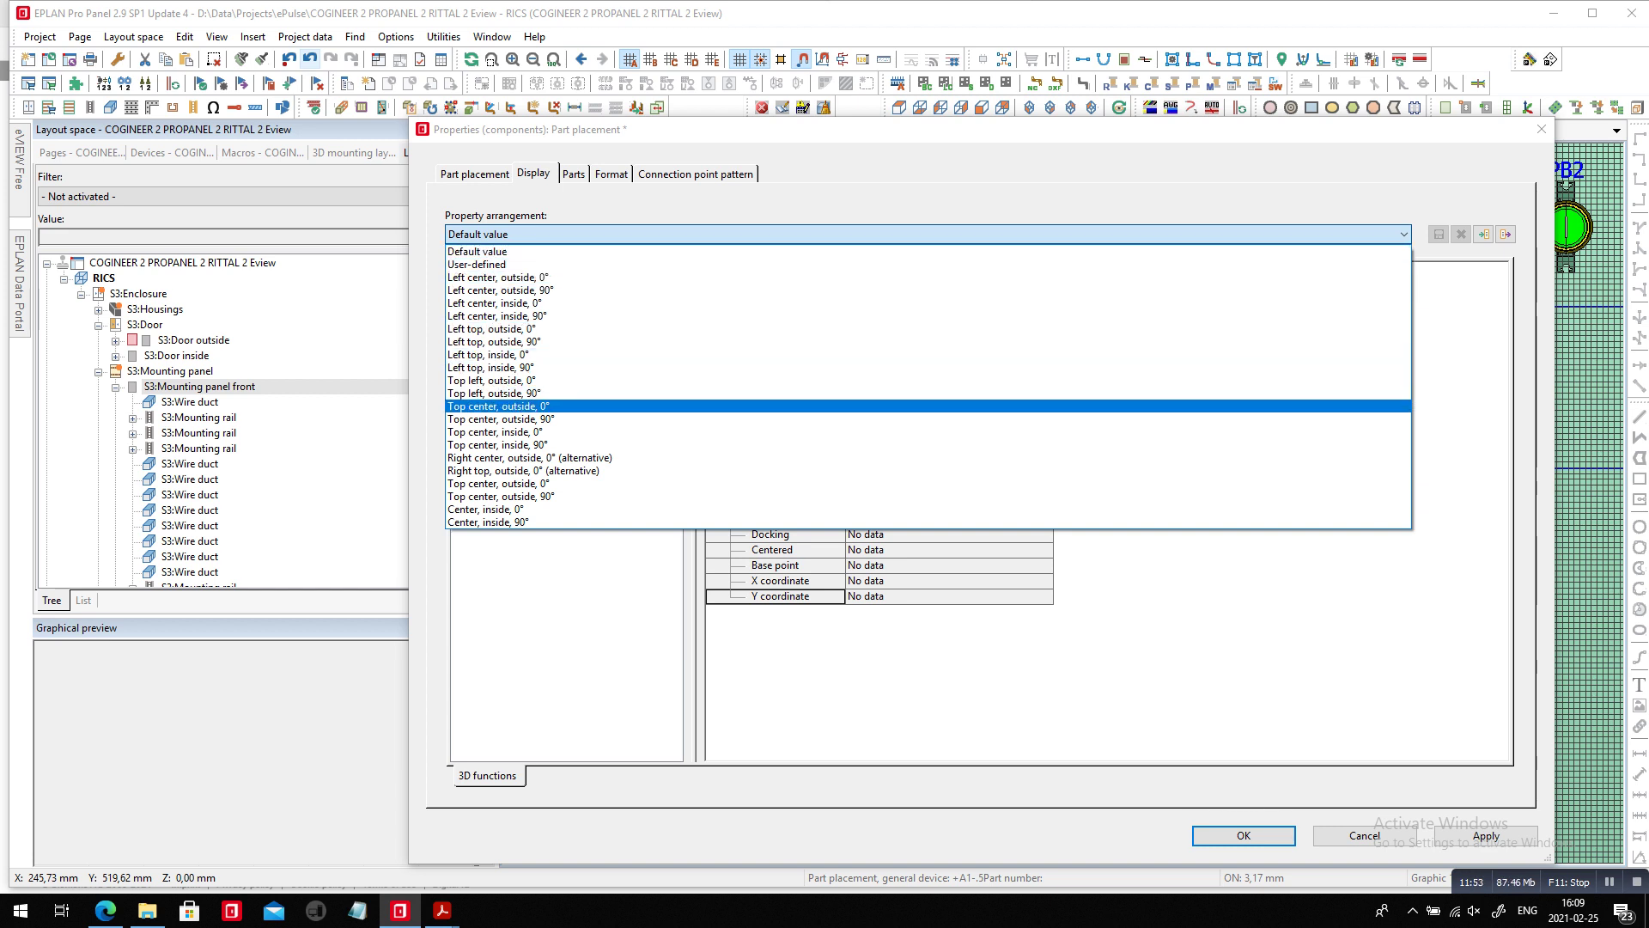
{"action": "key", "text": "Return"}
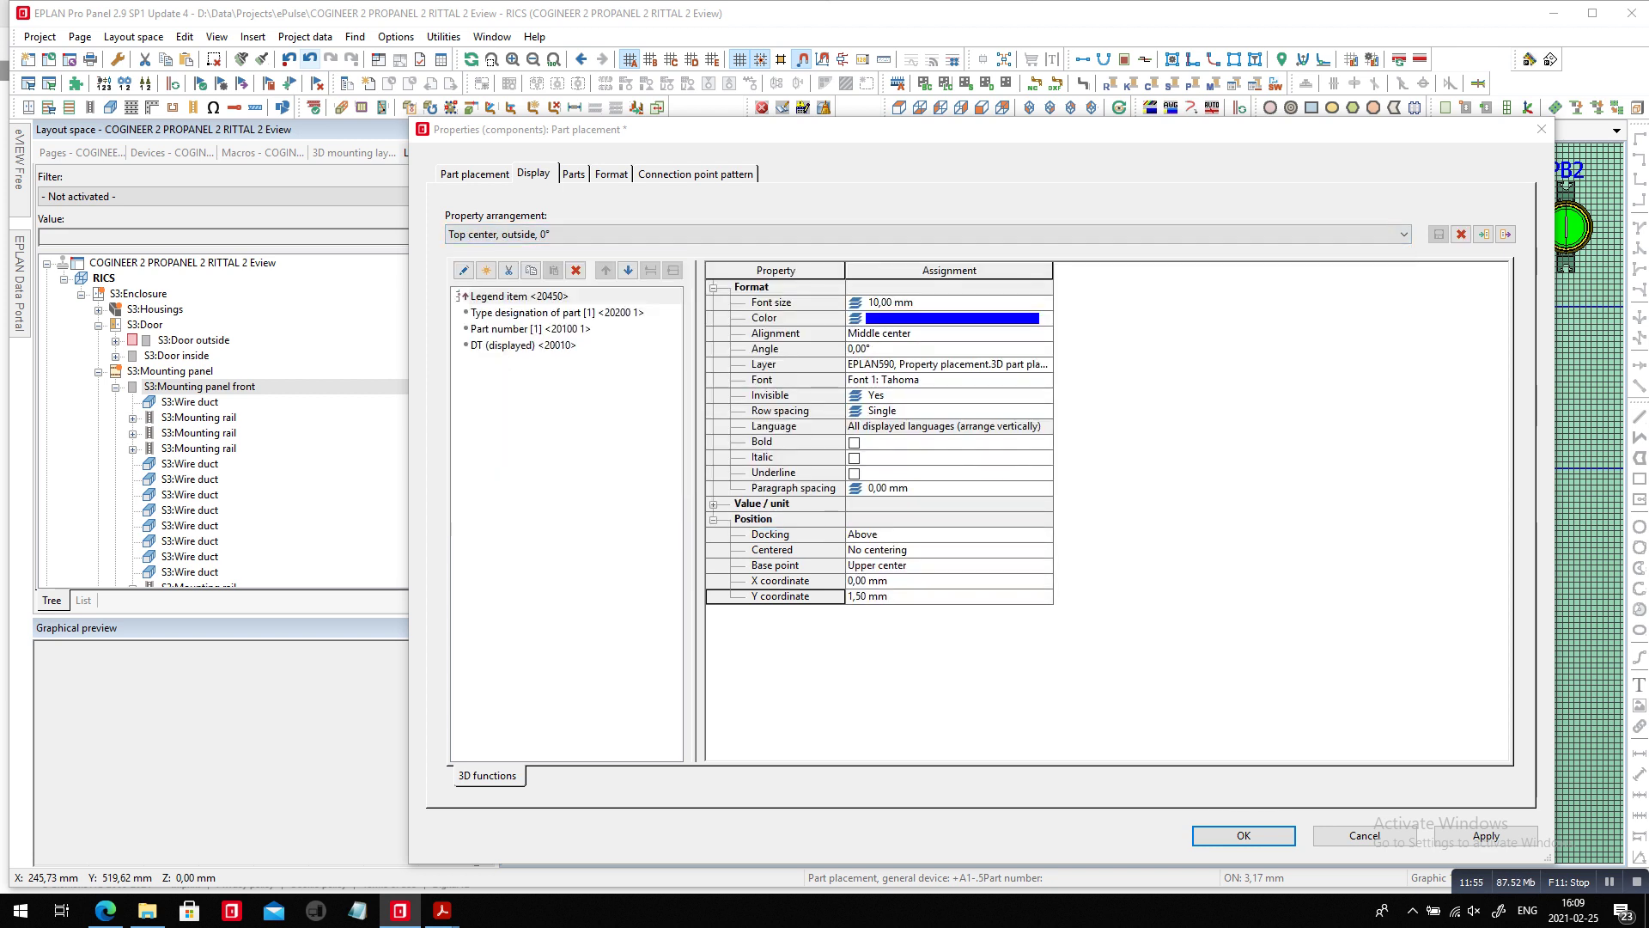
{"action": "key", "text": "Return"}
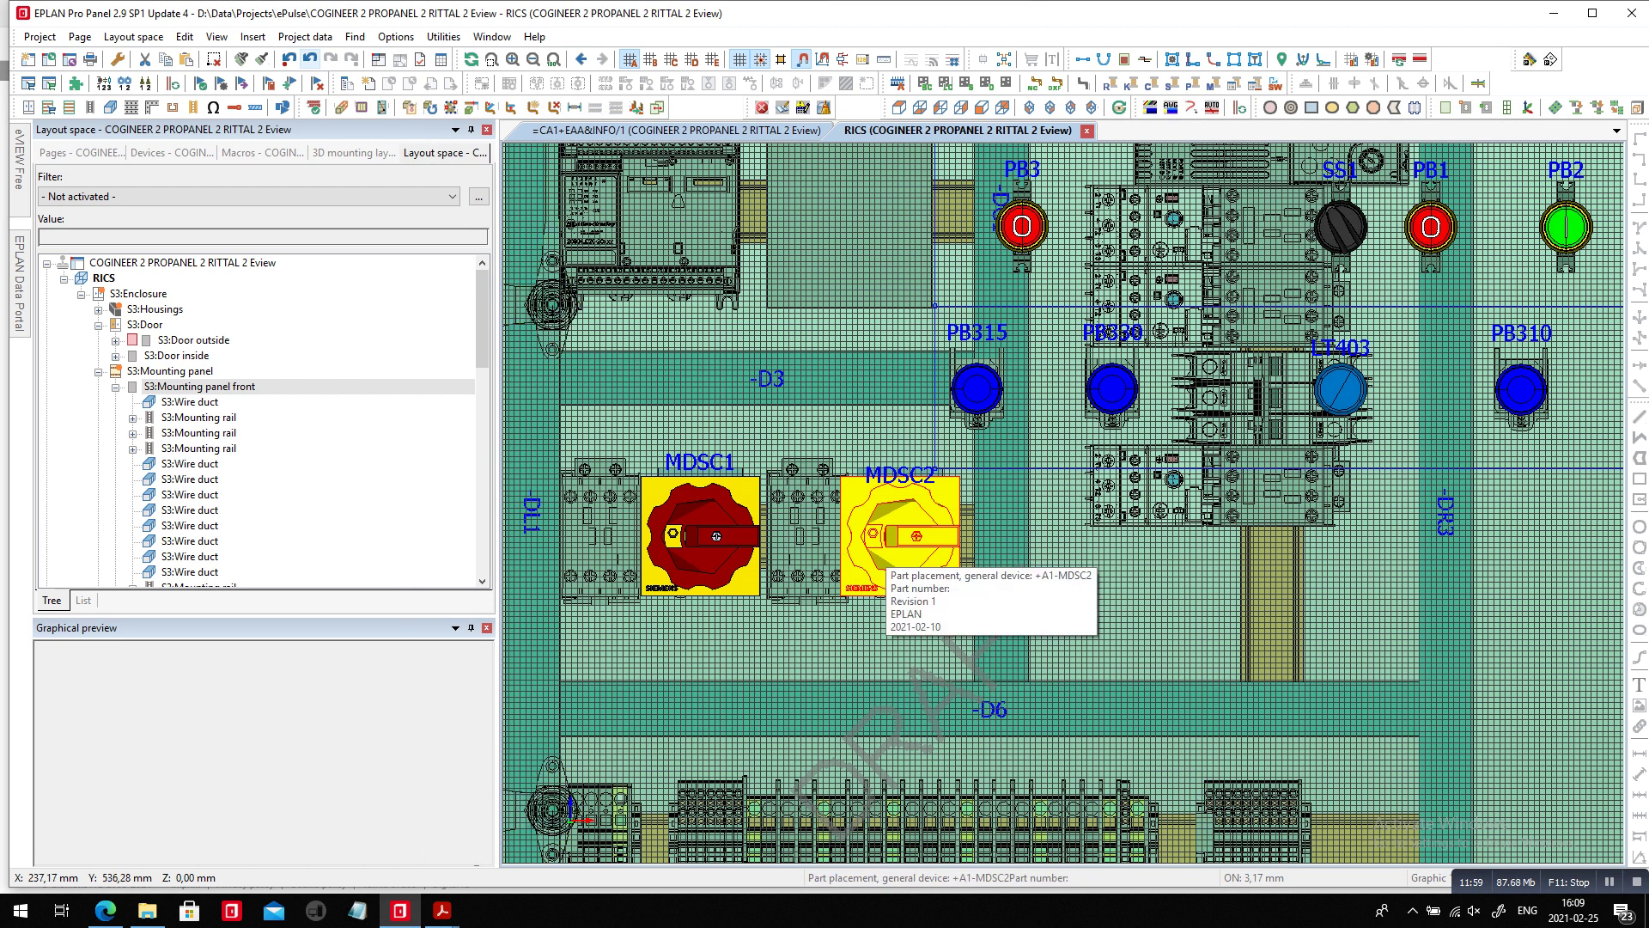
Copy the format of the MDSC1 handle and assign it to the MDSC2 handle.
{"action": "scroll", "coordinate": [890, 490], "scroll_direction": "up", "scroll_amount": 2}
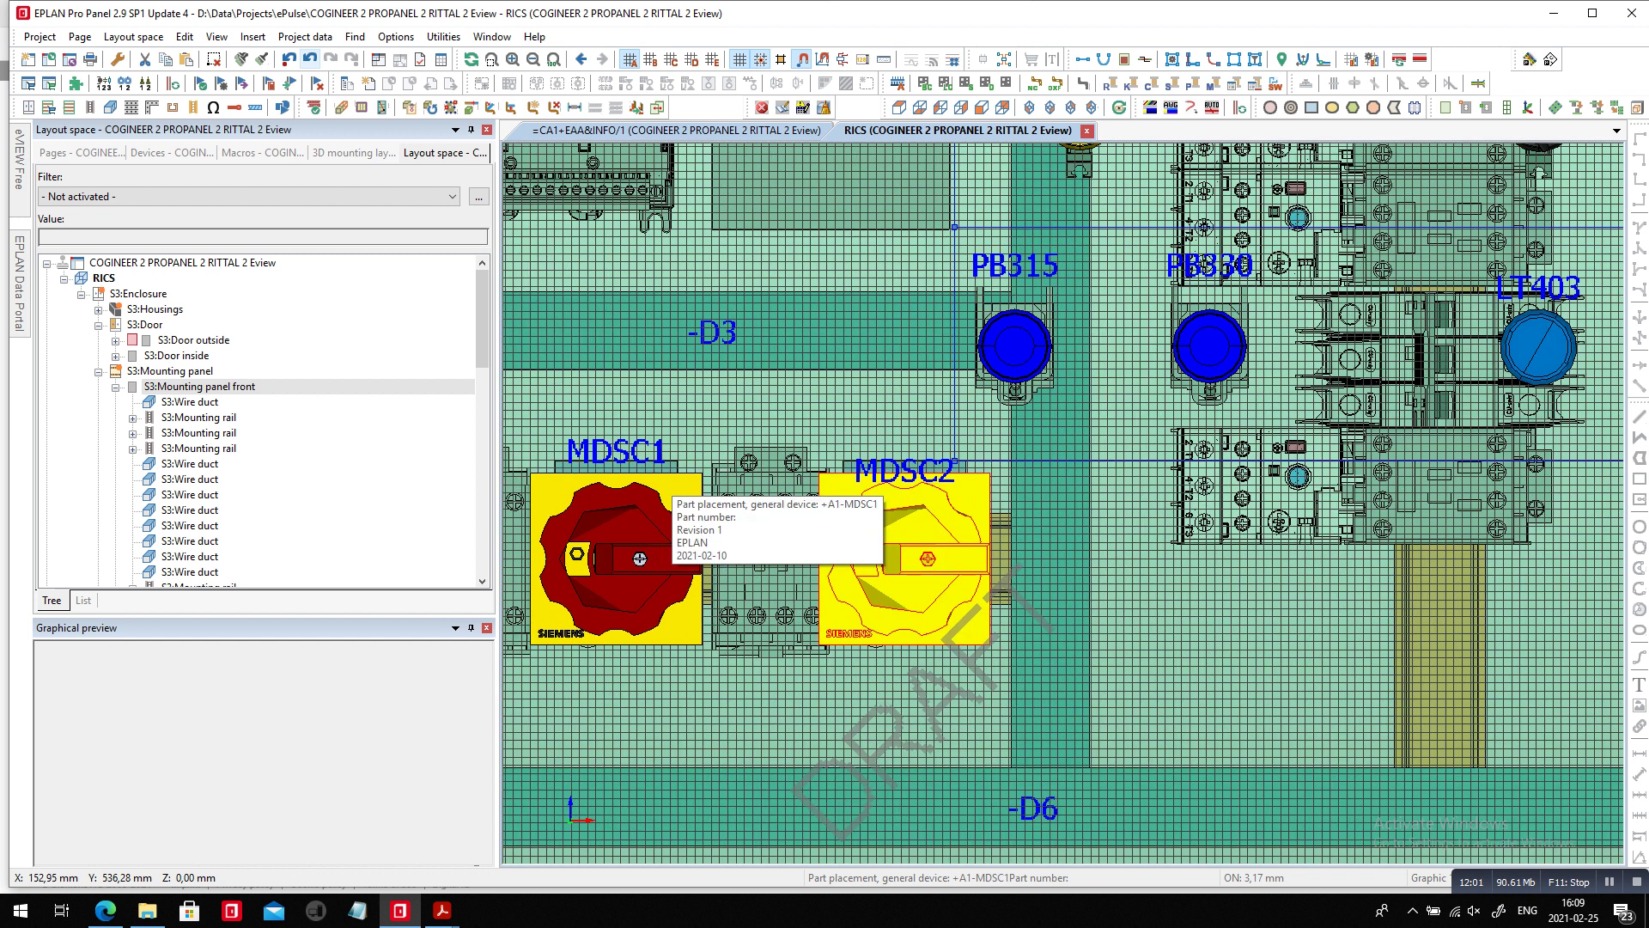
{"action": "left_click", "coordinate": [928, 559]}
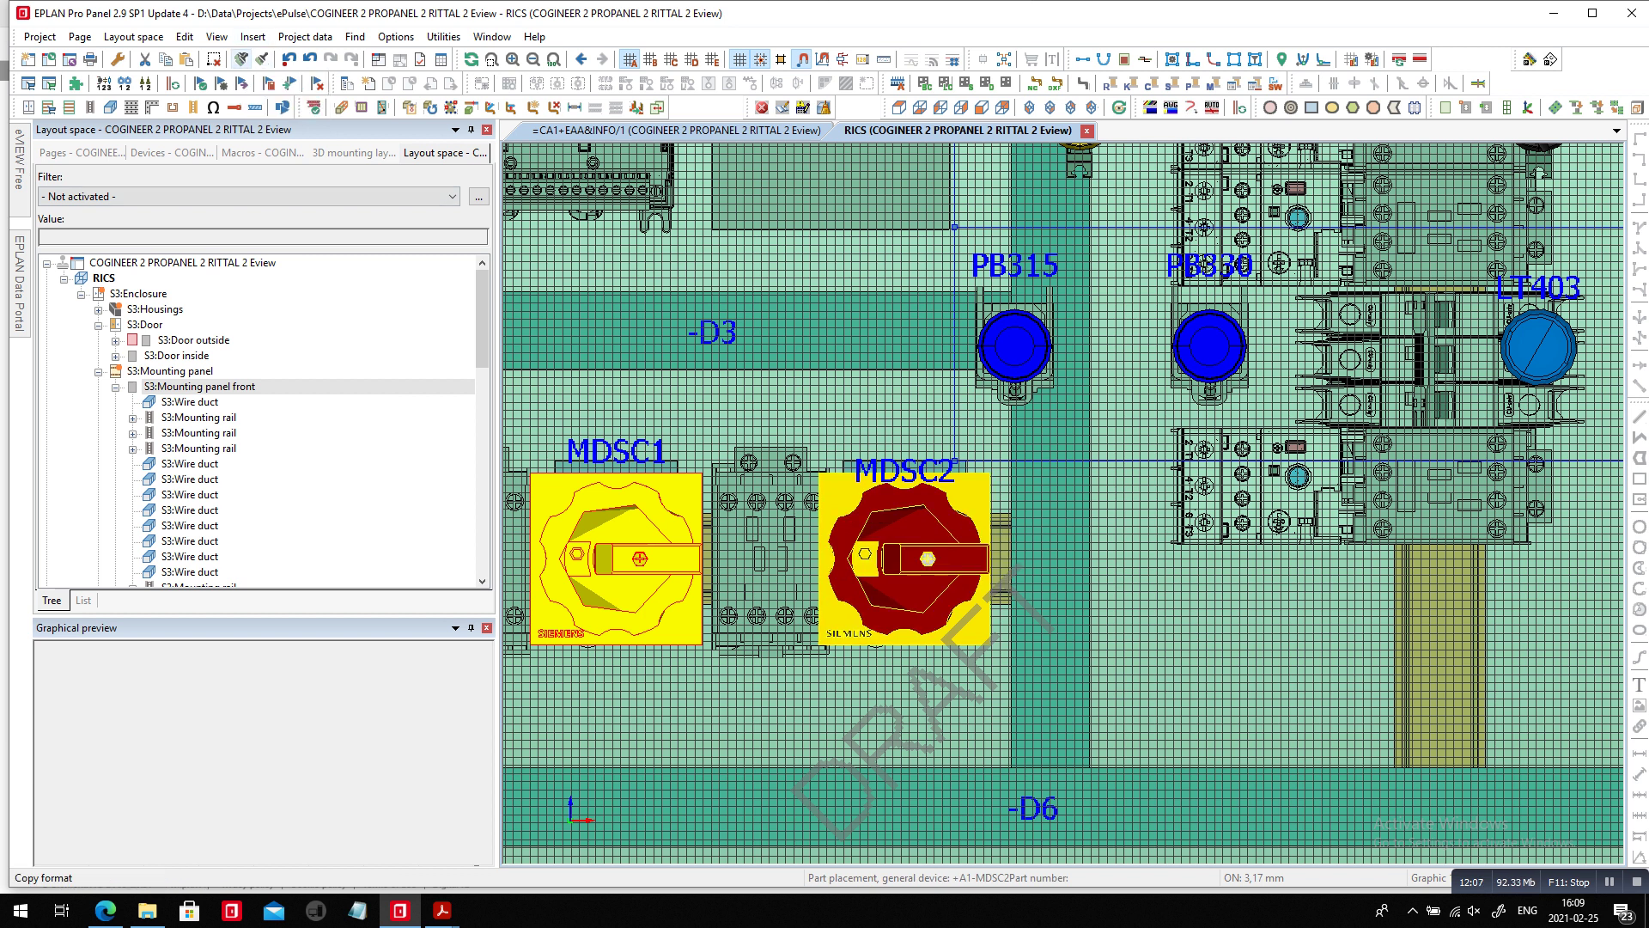
{"action": "left_click", "coordinate": [905, 557]}
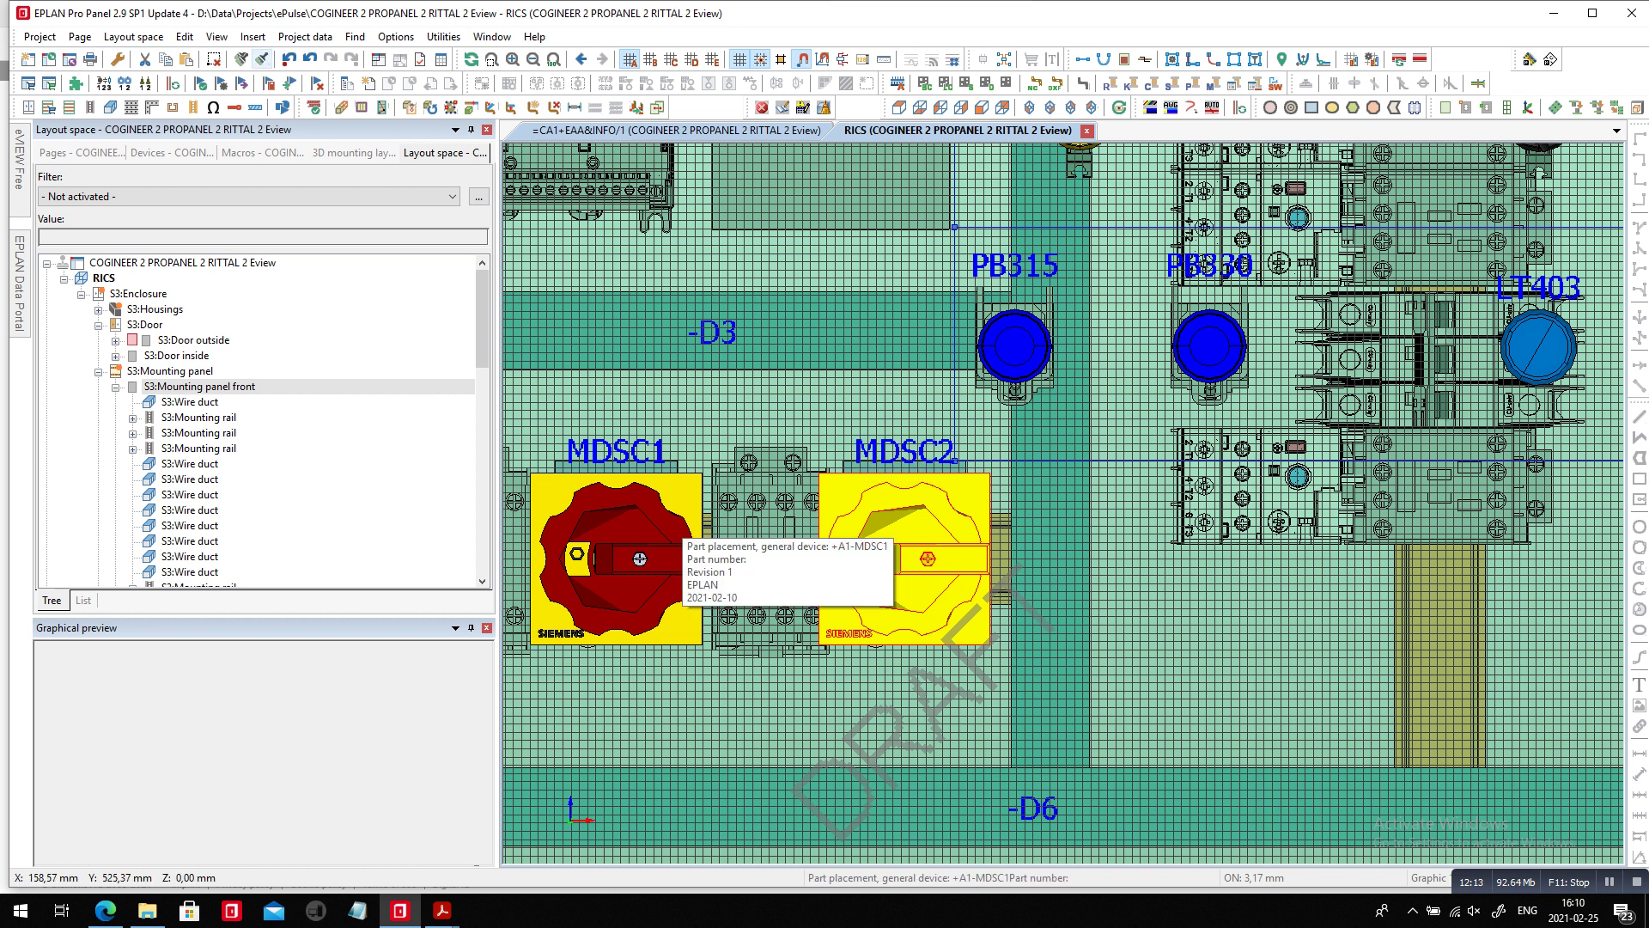
Expand EE05 (ASSEMBLY PANEL LAYOUT) in the project's page tree and preview its pages.
{"action": "left_click", "coordinate": [81, 152]}
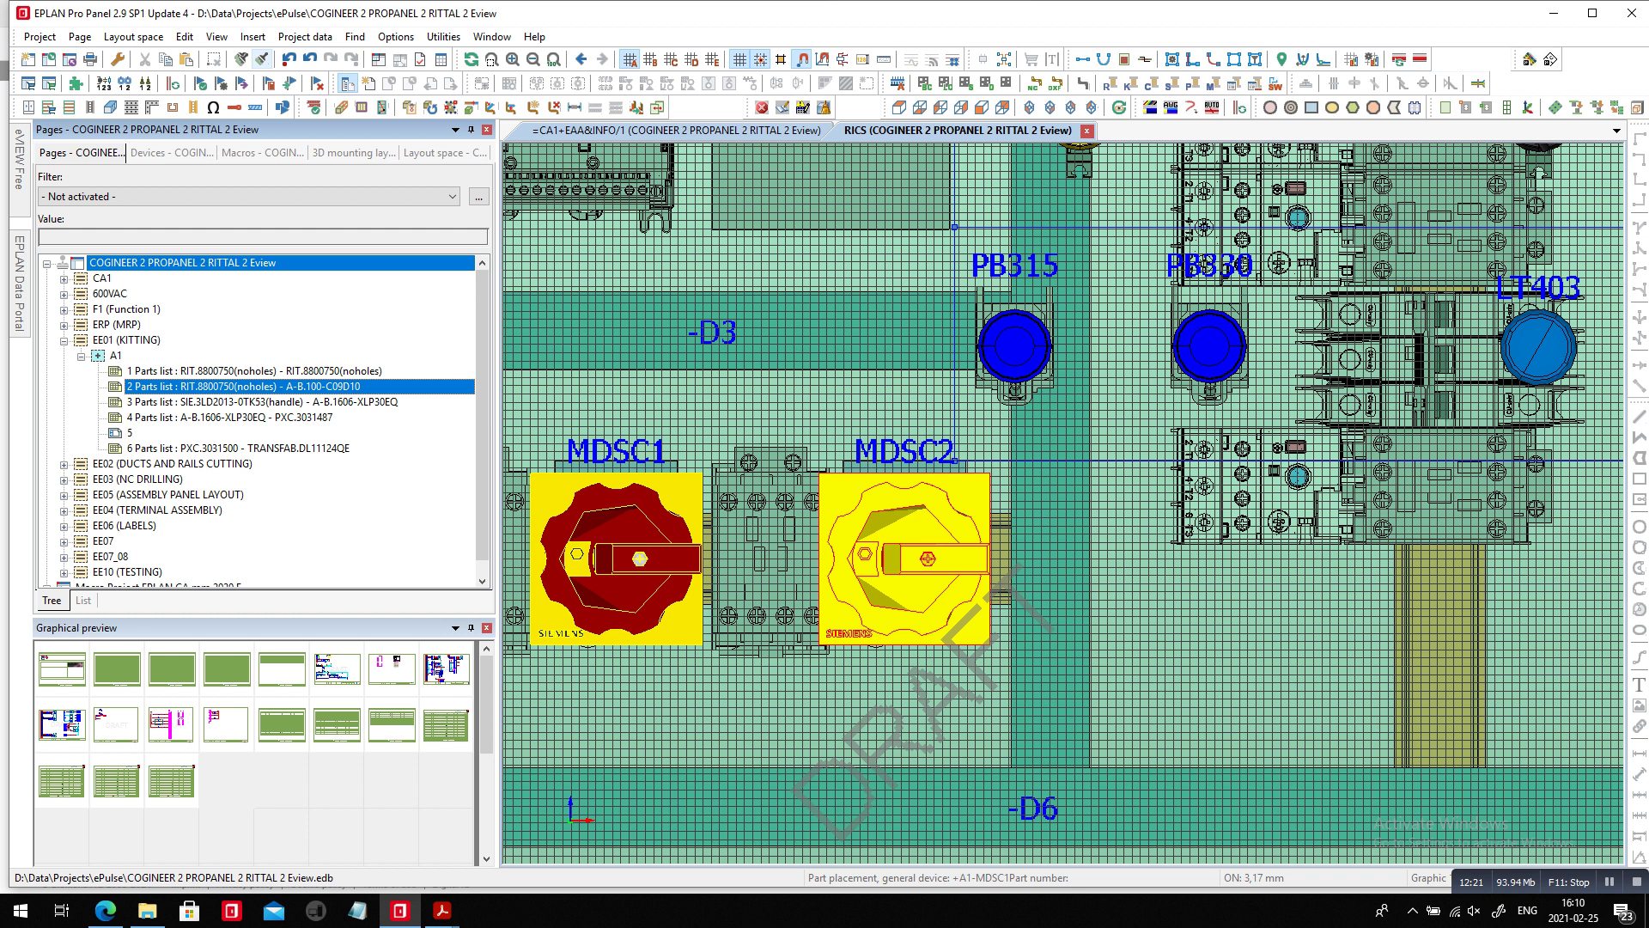
{"action": "left_click", "coordinate": [168, 495]}
{"action": "left_click", "coordinate": [63, 496]}
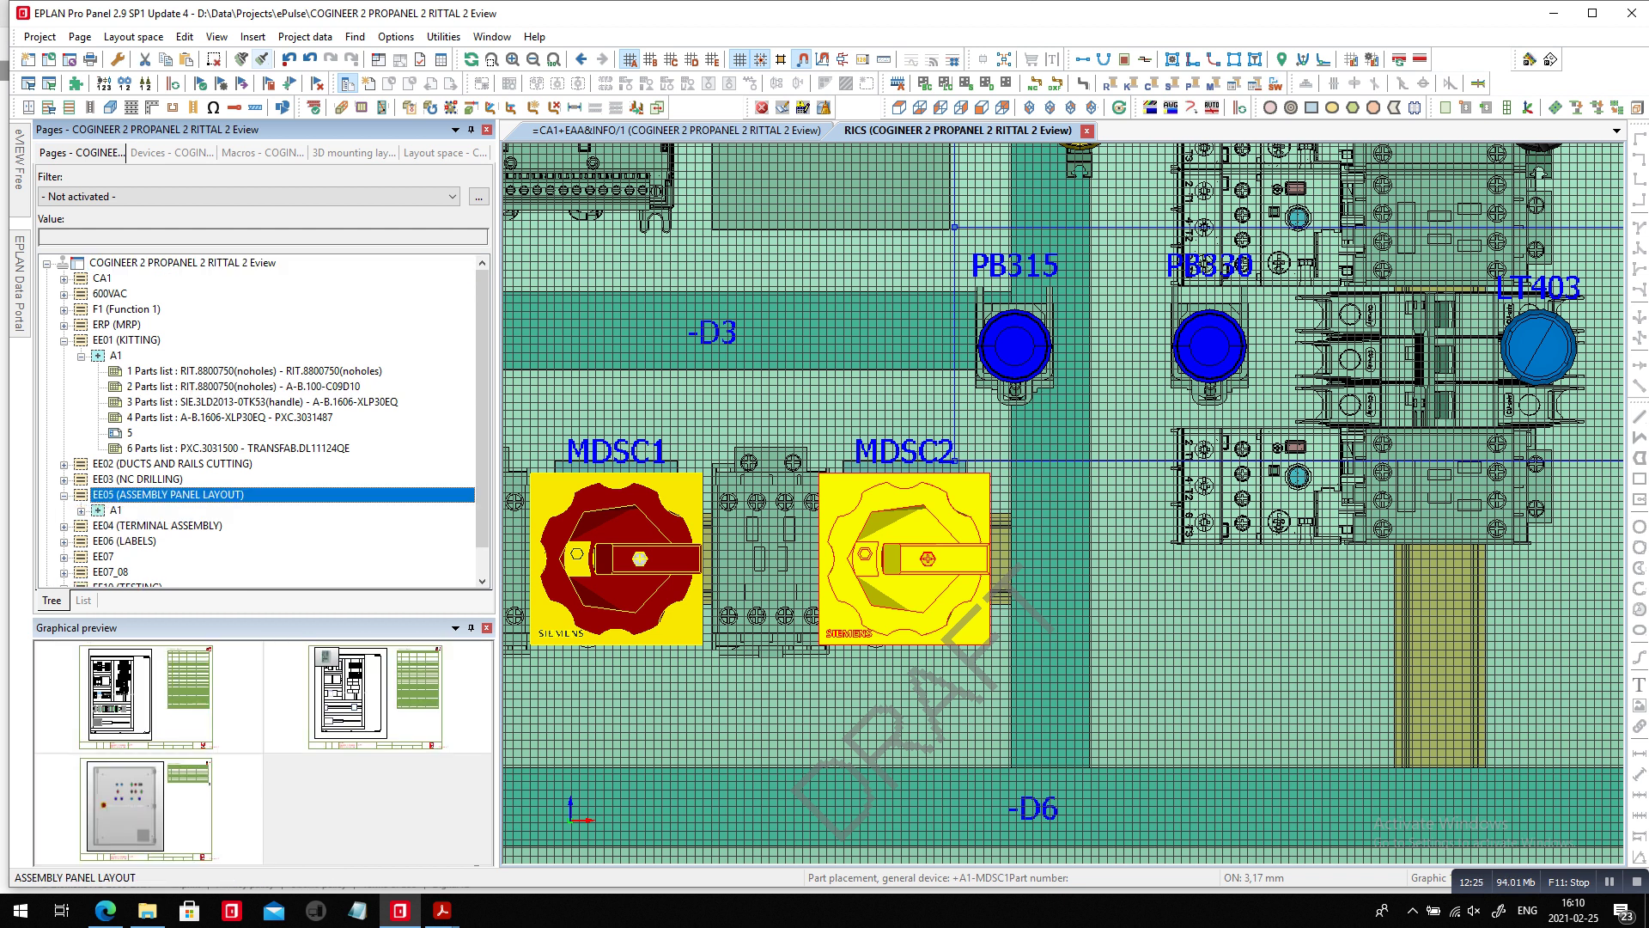
Try to open the project COGINEER 2 PROPANEL 2 RITTAL 2 Eview in eVIEW Free, and return to the project list.
{"action": "left_click", "coordinate": [19, 163]}
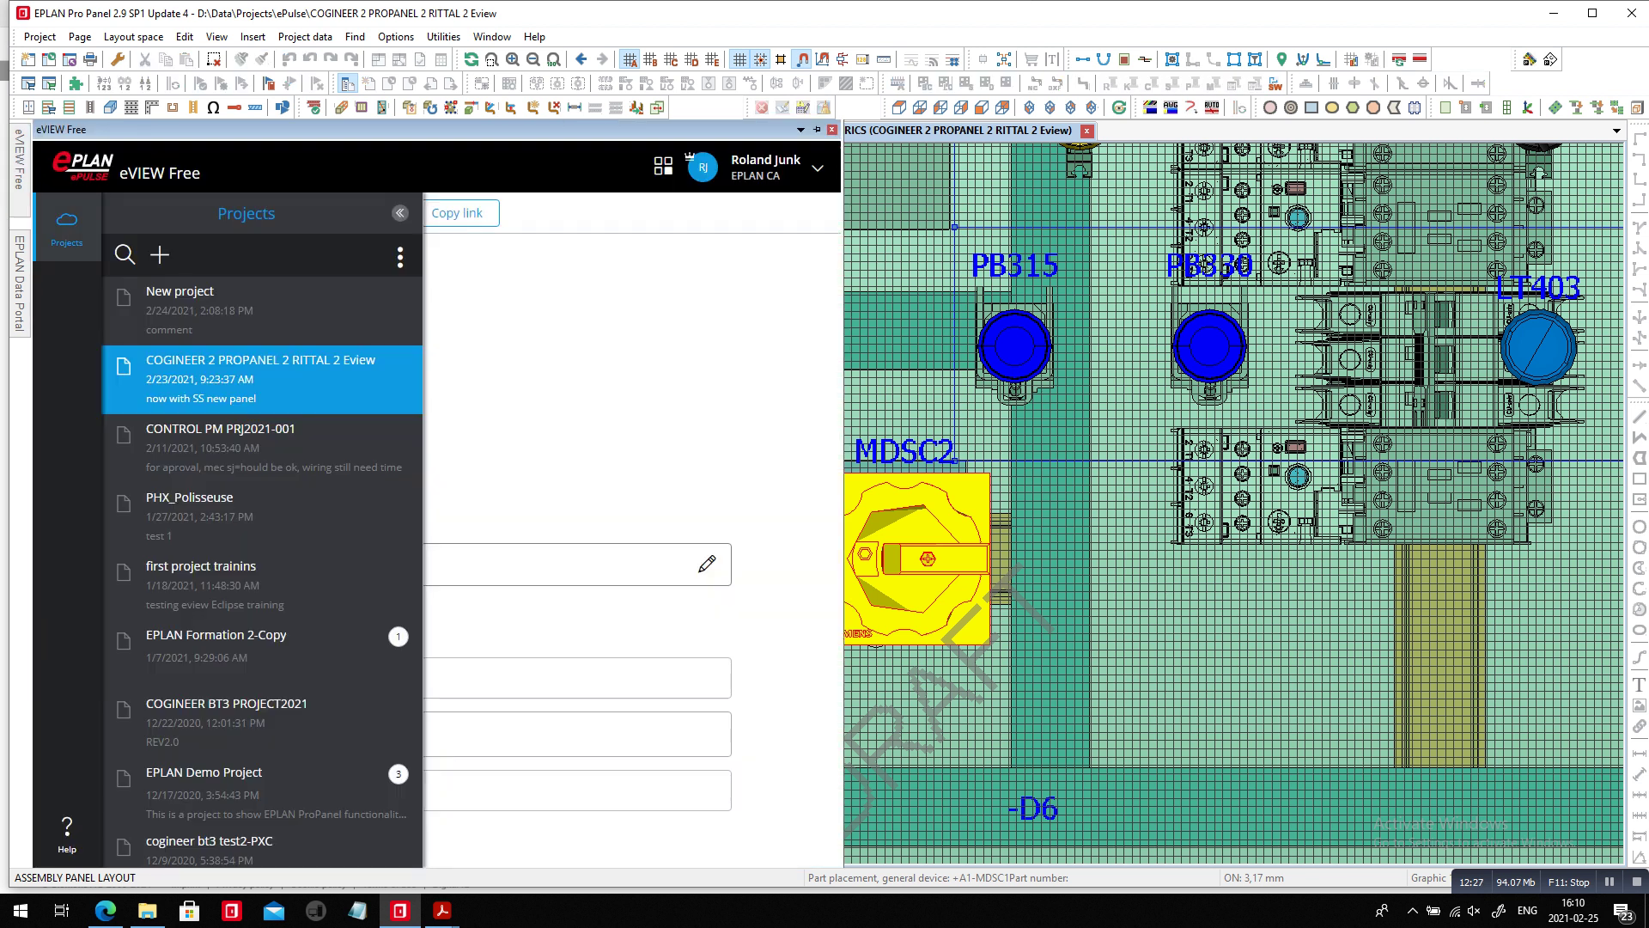
{"action": "left_click", "coordinate": [261, 379]}
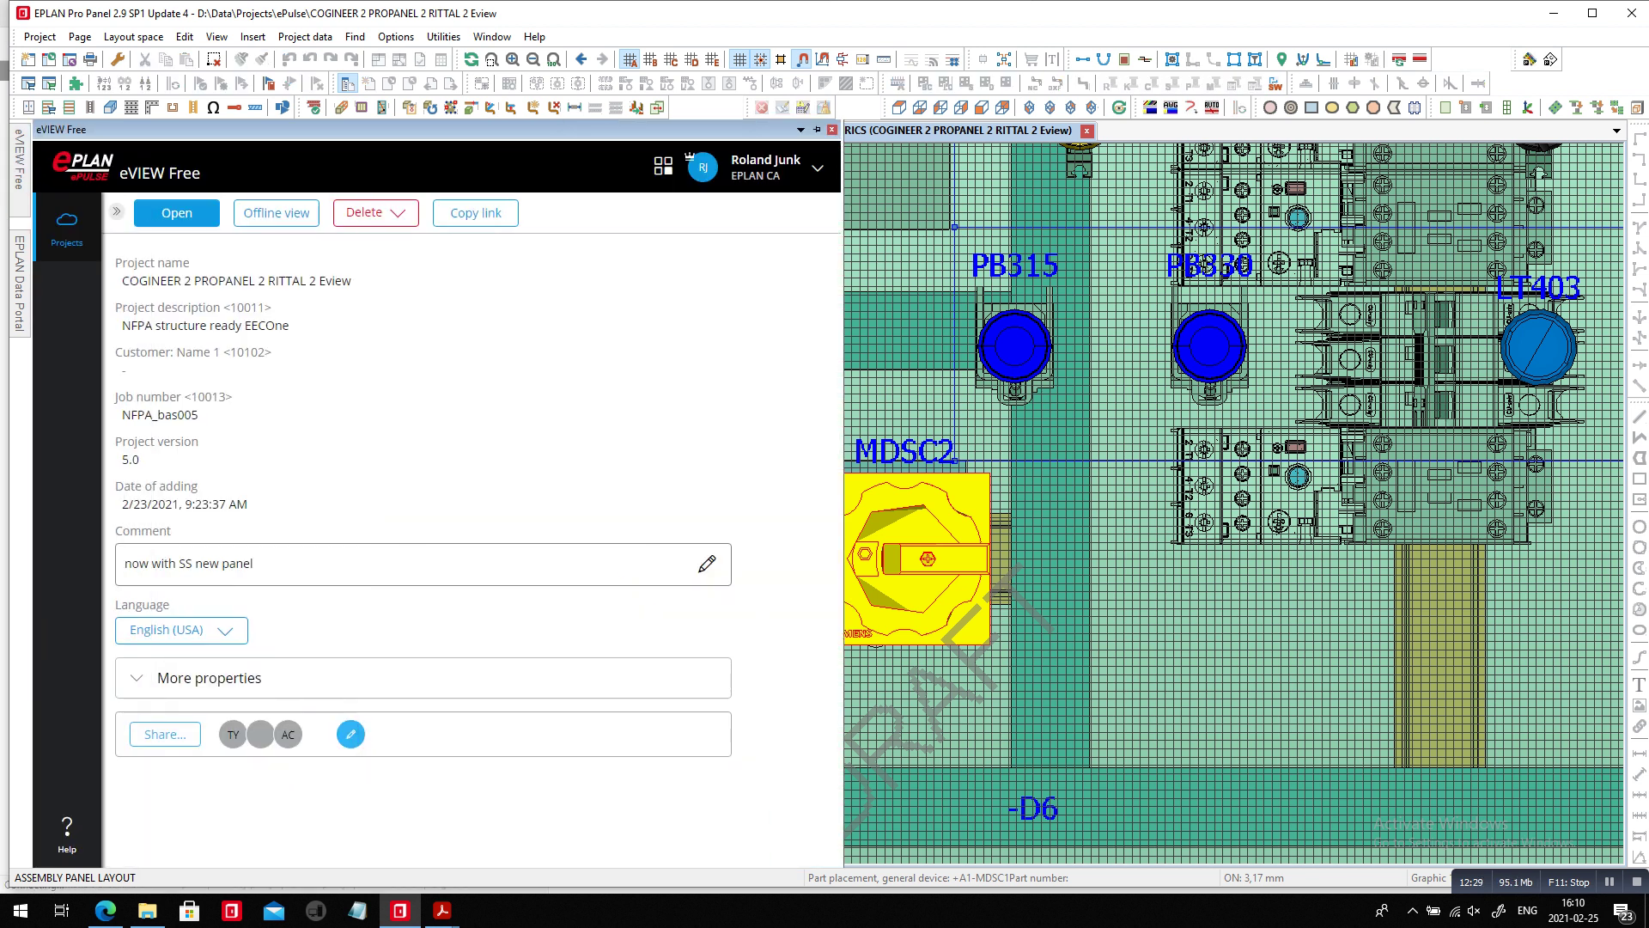
{"action": "left_click", "coordinate": [177, 213]}
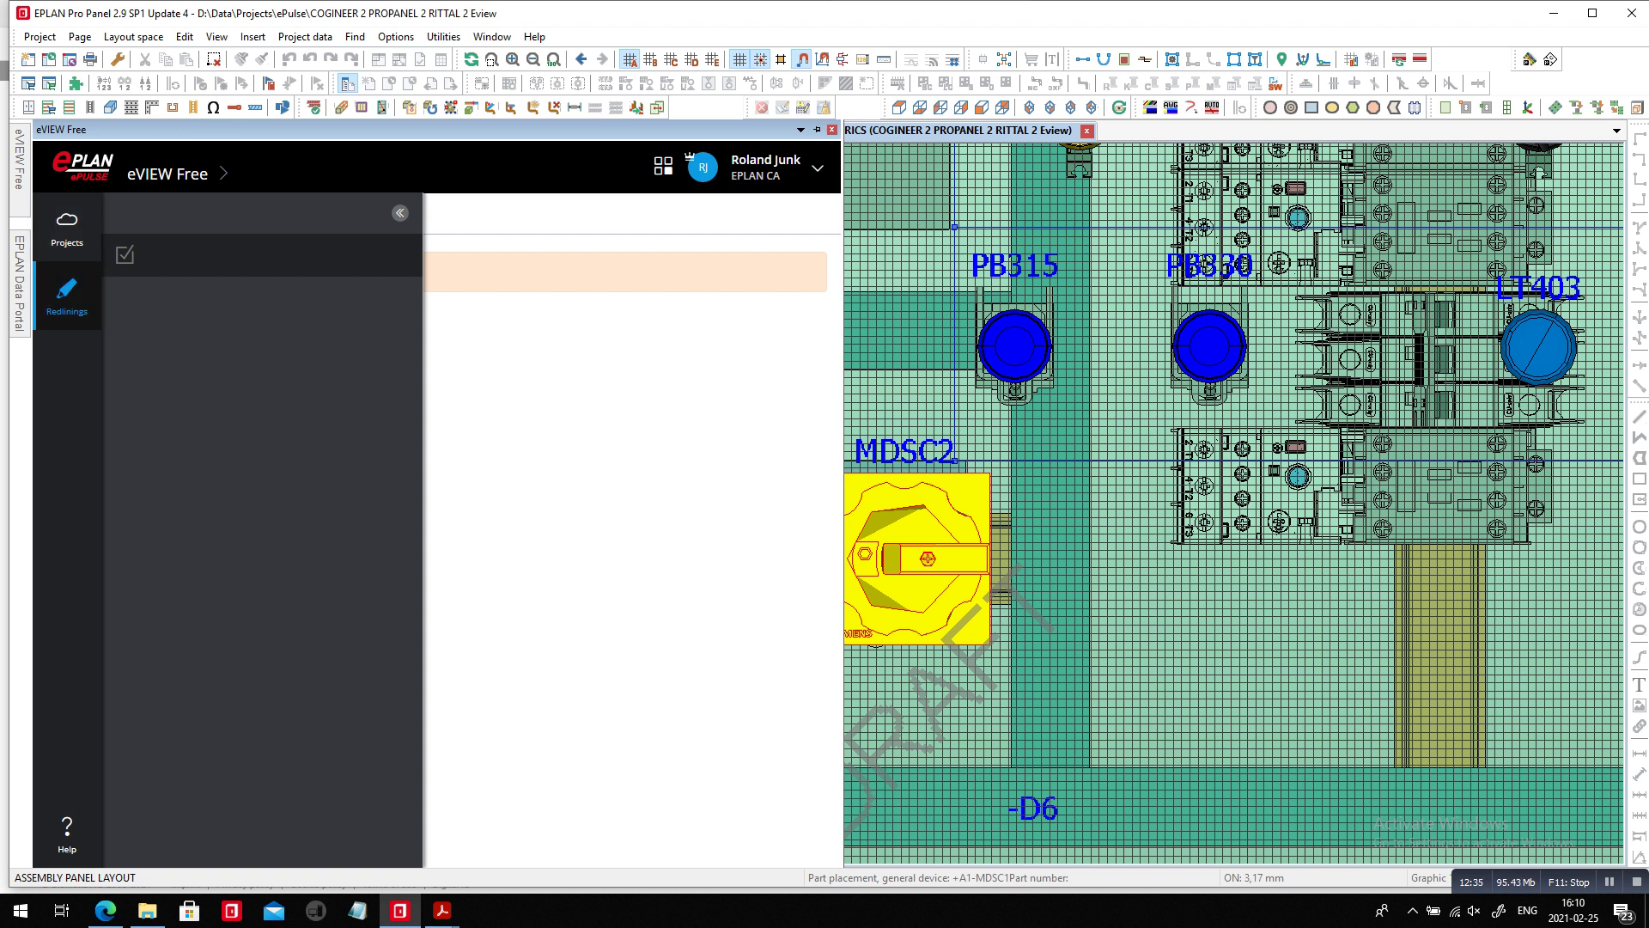
{"action": "left_click", "coordinate": [66, 228]}
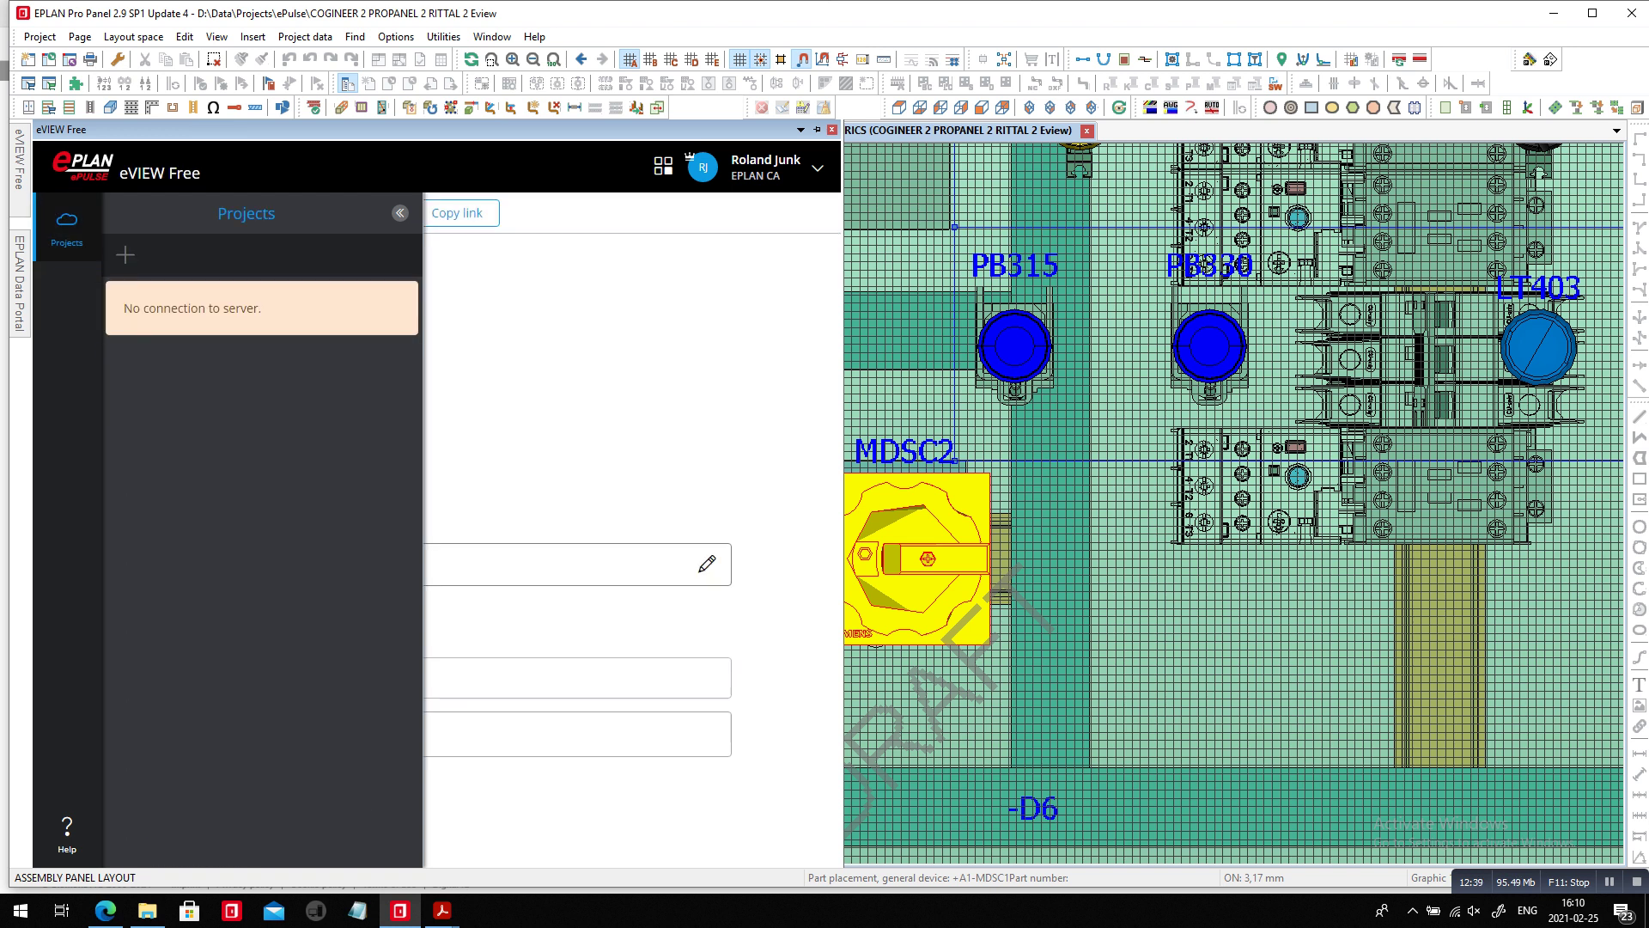
Open the project COGINEER 2 PROPANEL 2 RITTAL 2 Eview in eVIEW Free and go to its redlining MDSC under Review.
{"action": "left_click", "coordinate": [400, 213]}
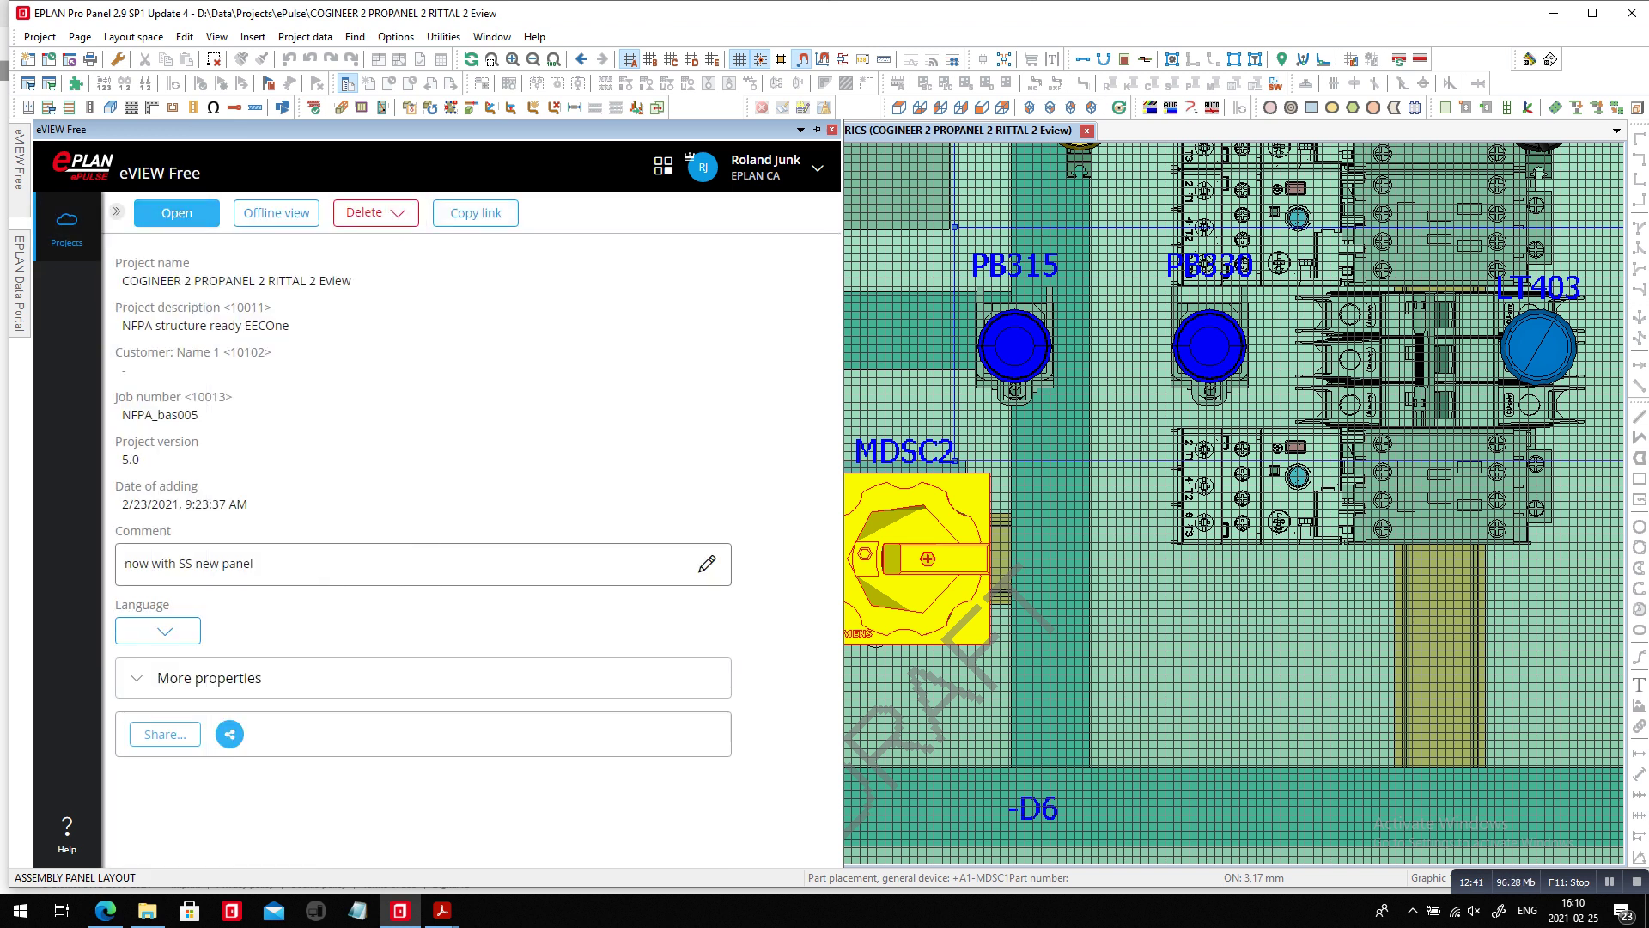
{"action": "left_click", "coordinate": [176, 213]}
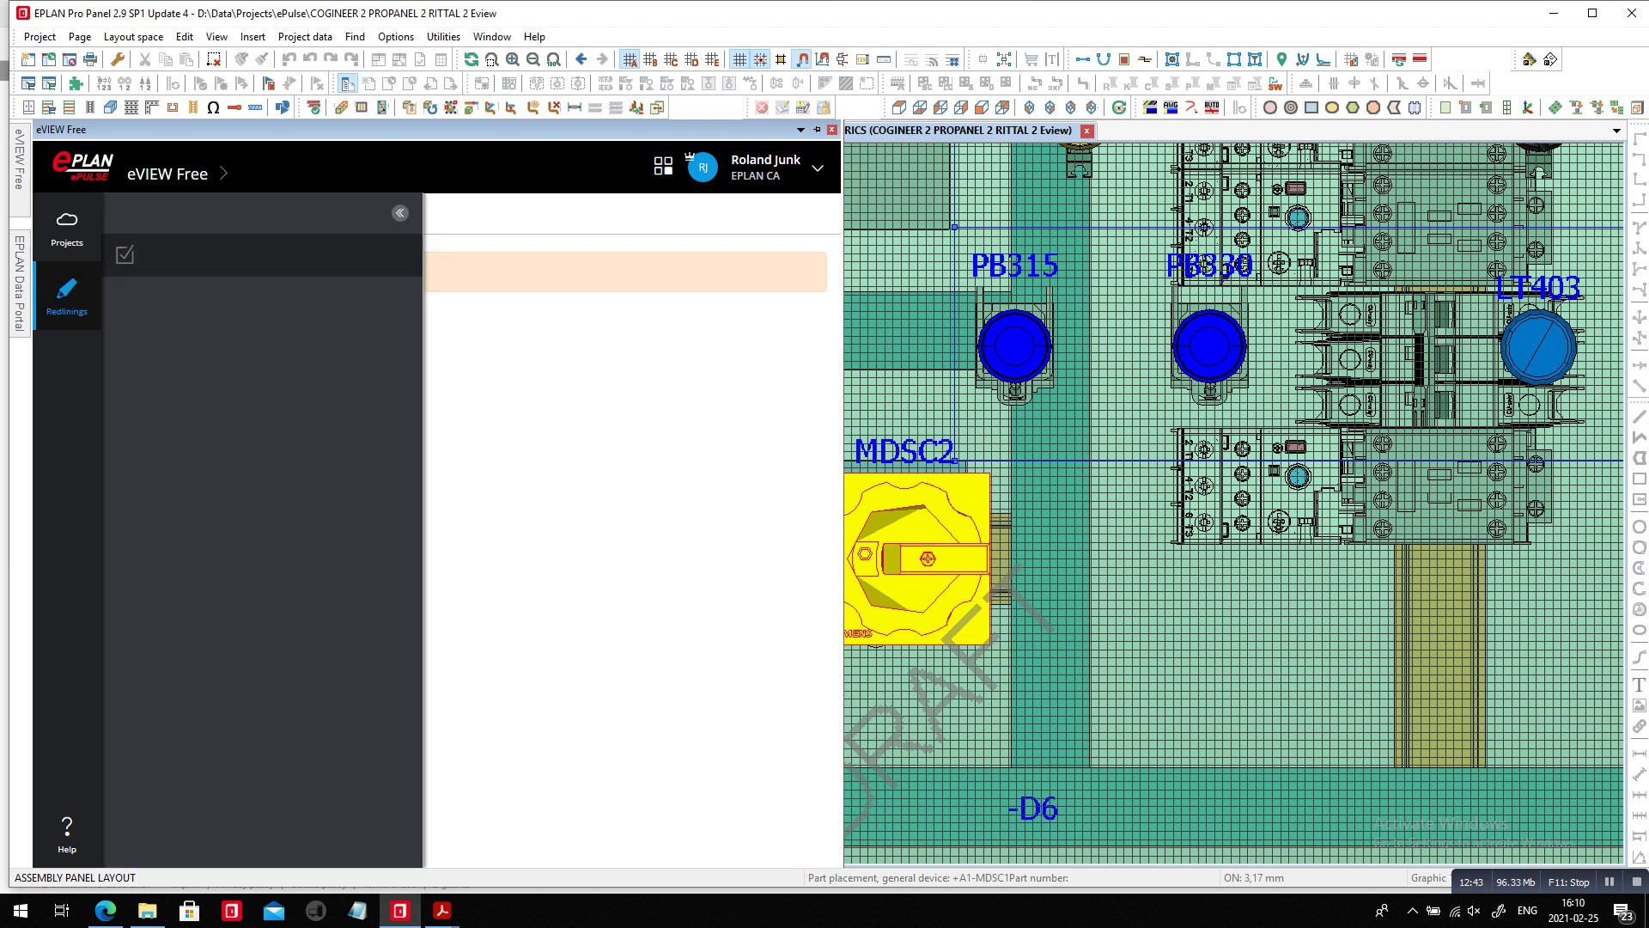
{"action": "left_click", "coordinate": [401, 213]}
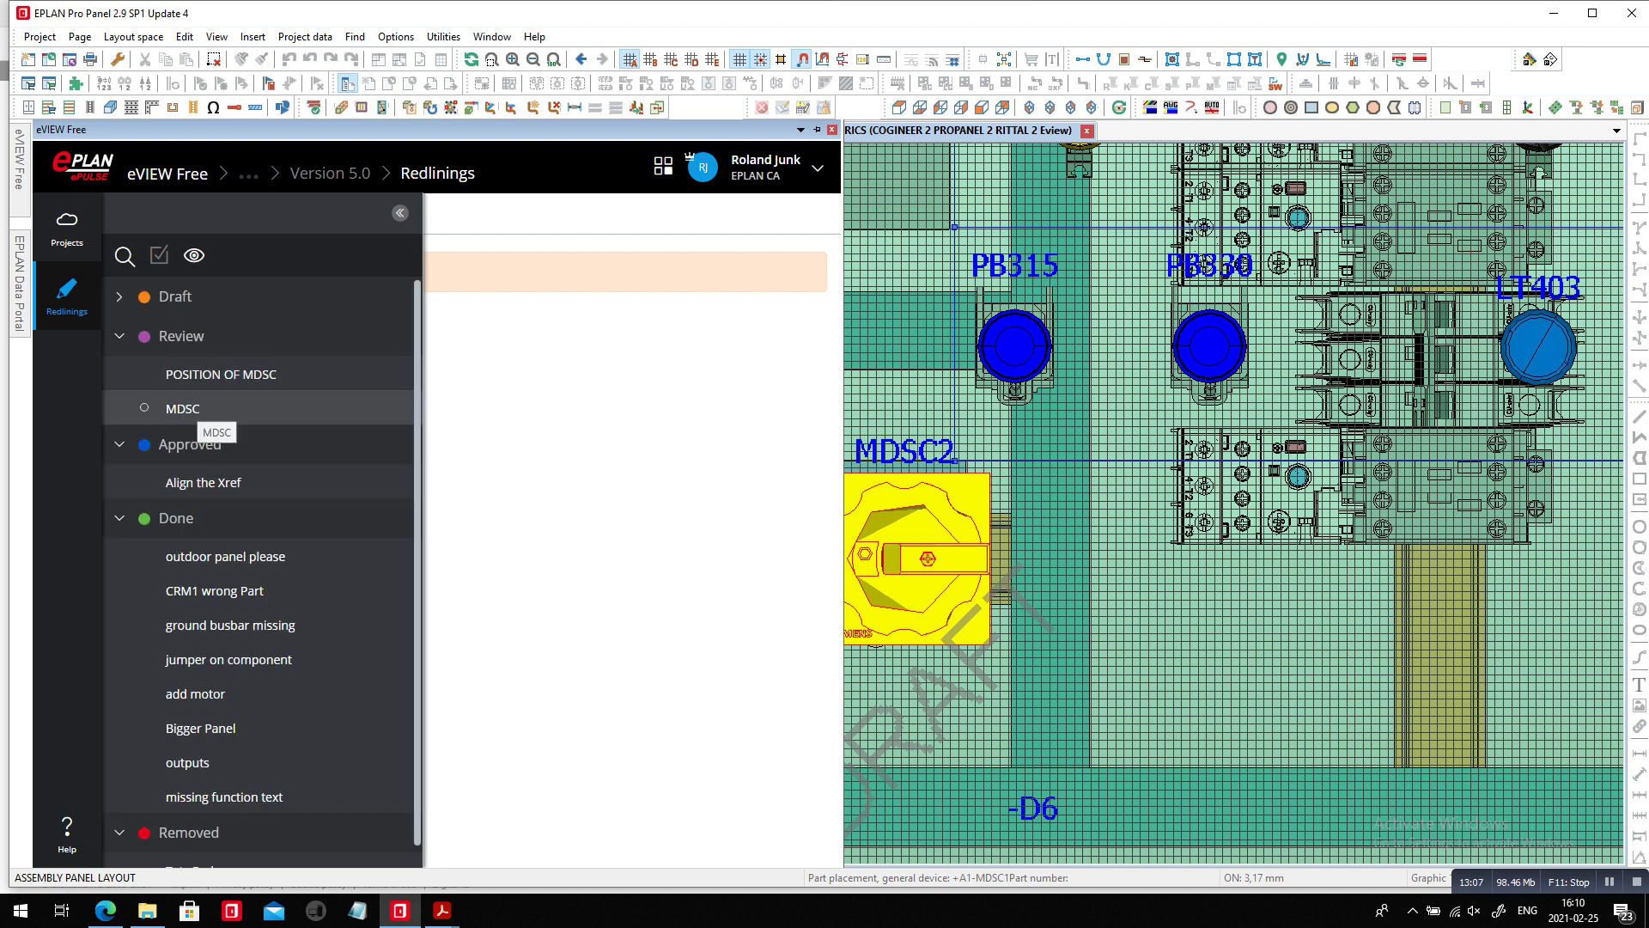
{"action": "left_click", "coordinate": [194, 409]}
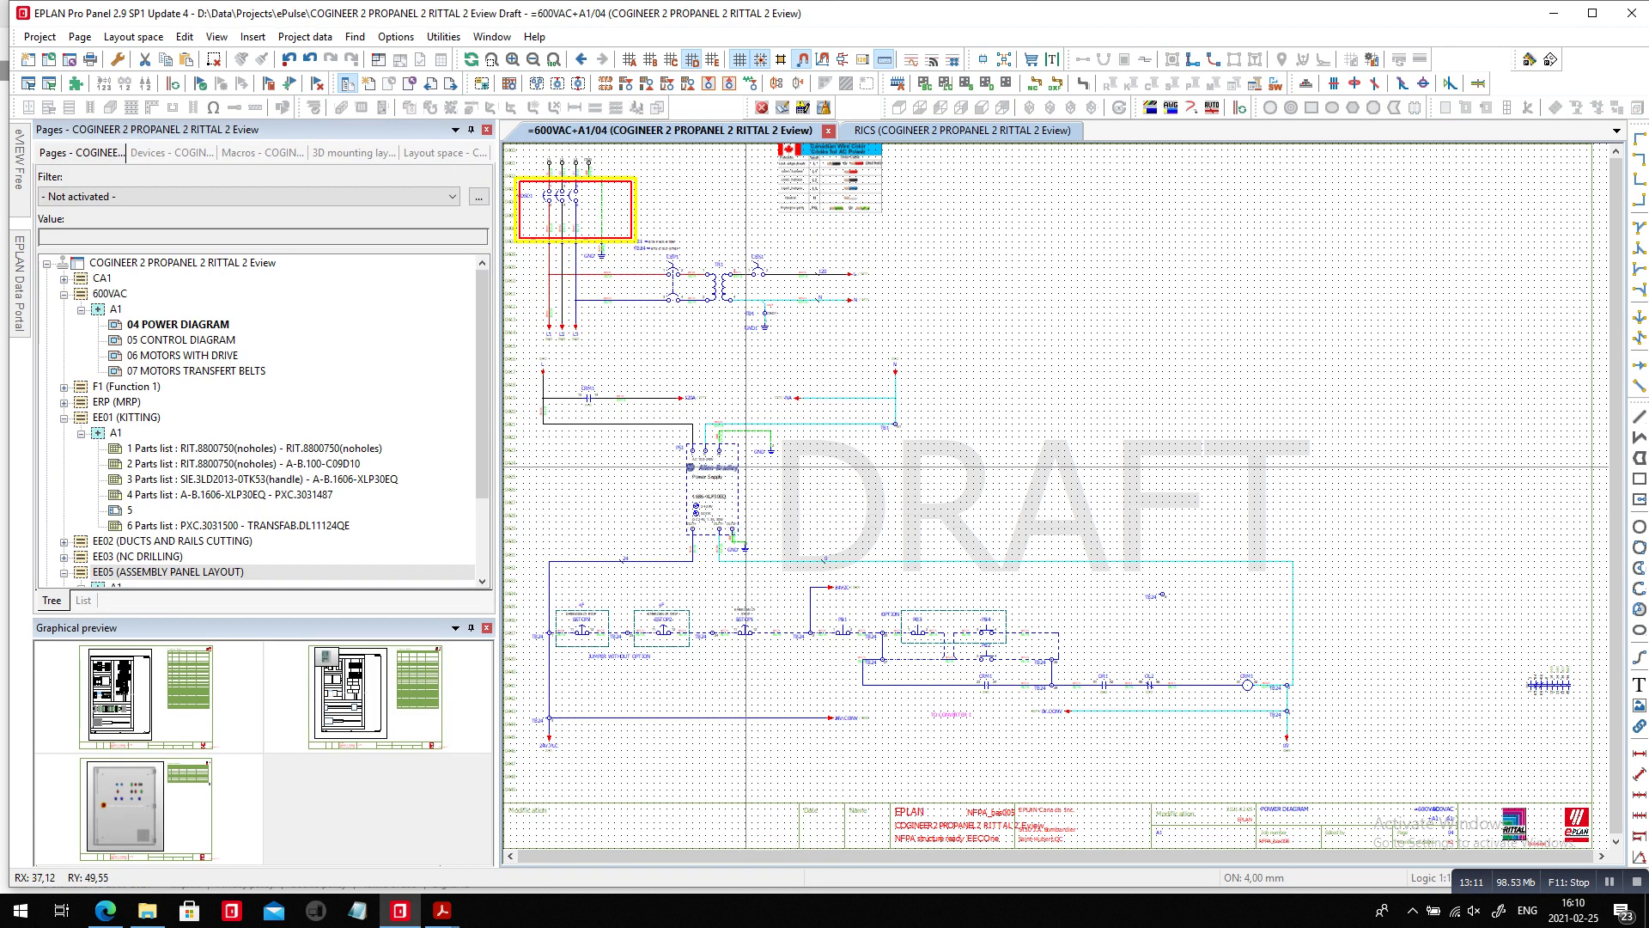
Change the status of the MDSC redlining to Approved and save it.
{"action": "mouse_move", "coordinate": [19, 165]}
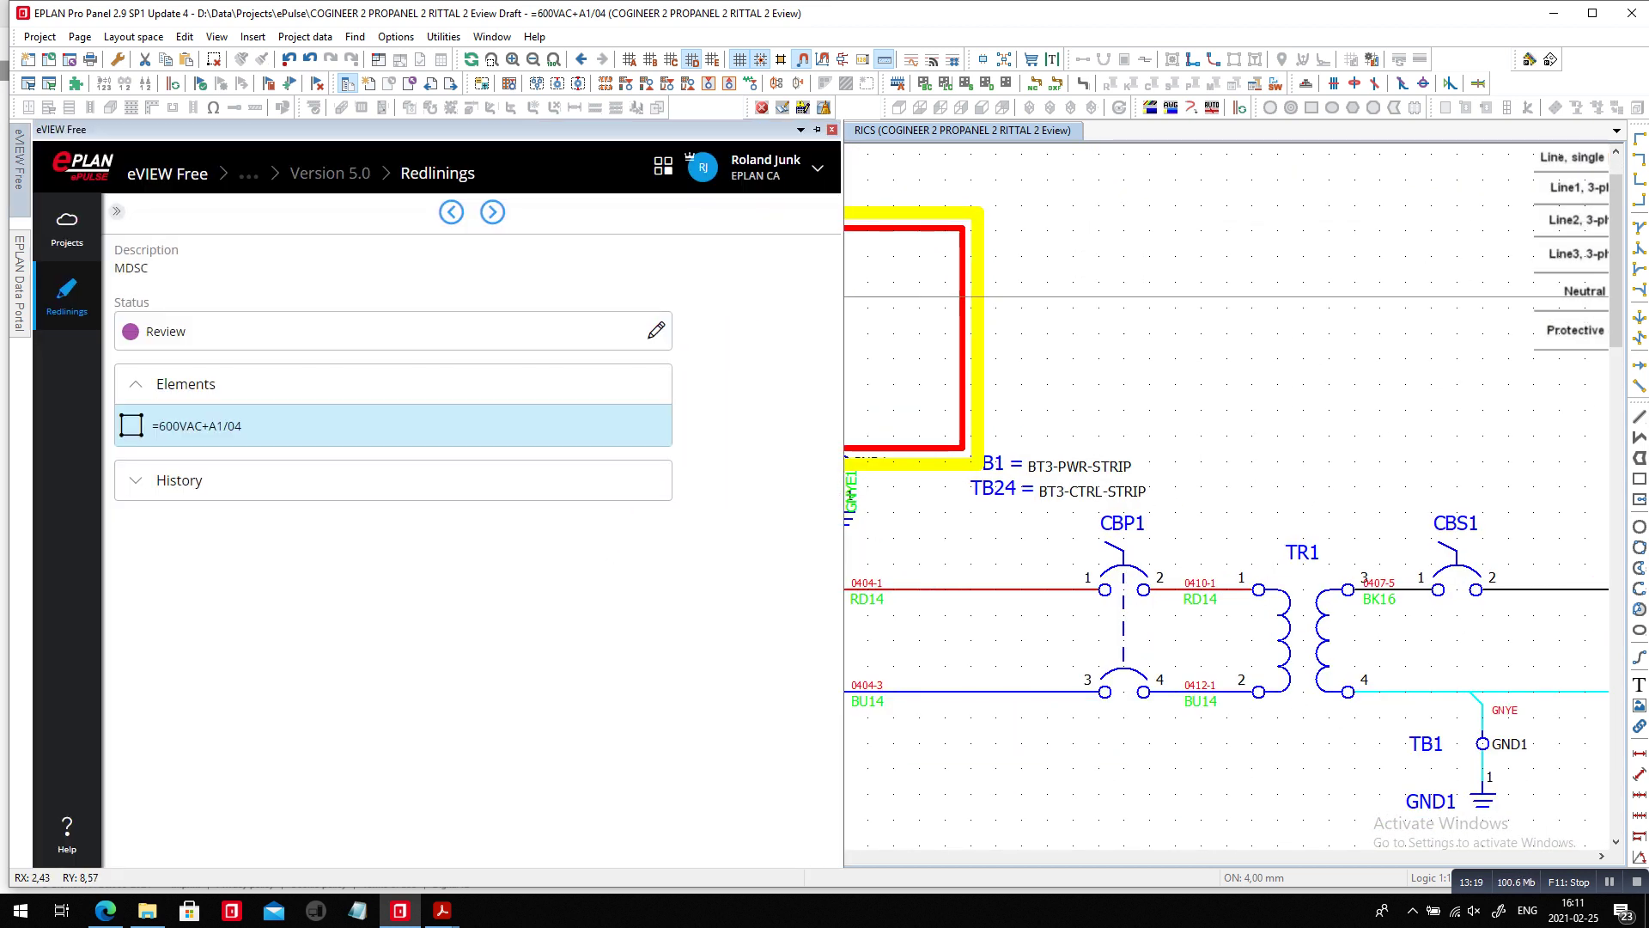
{"action": "left_click", "coordinate": [656, 331]}
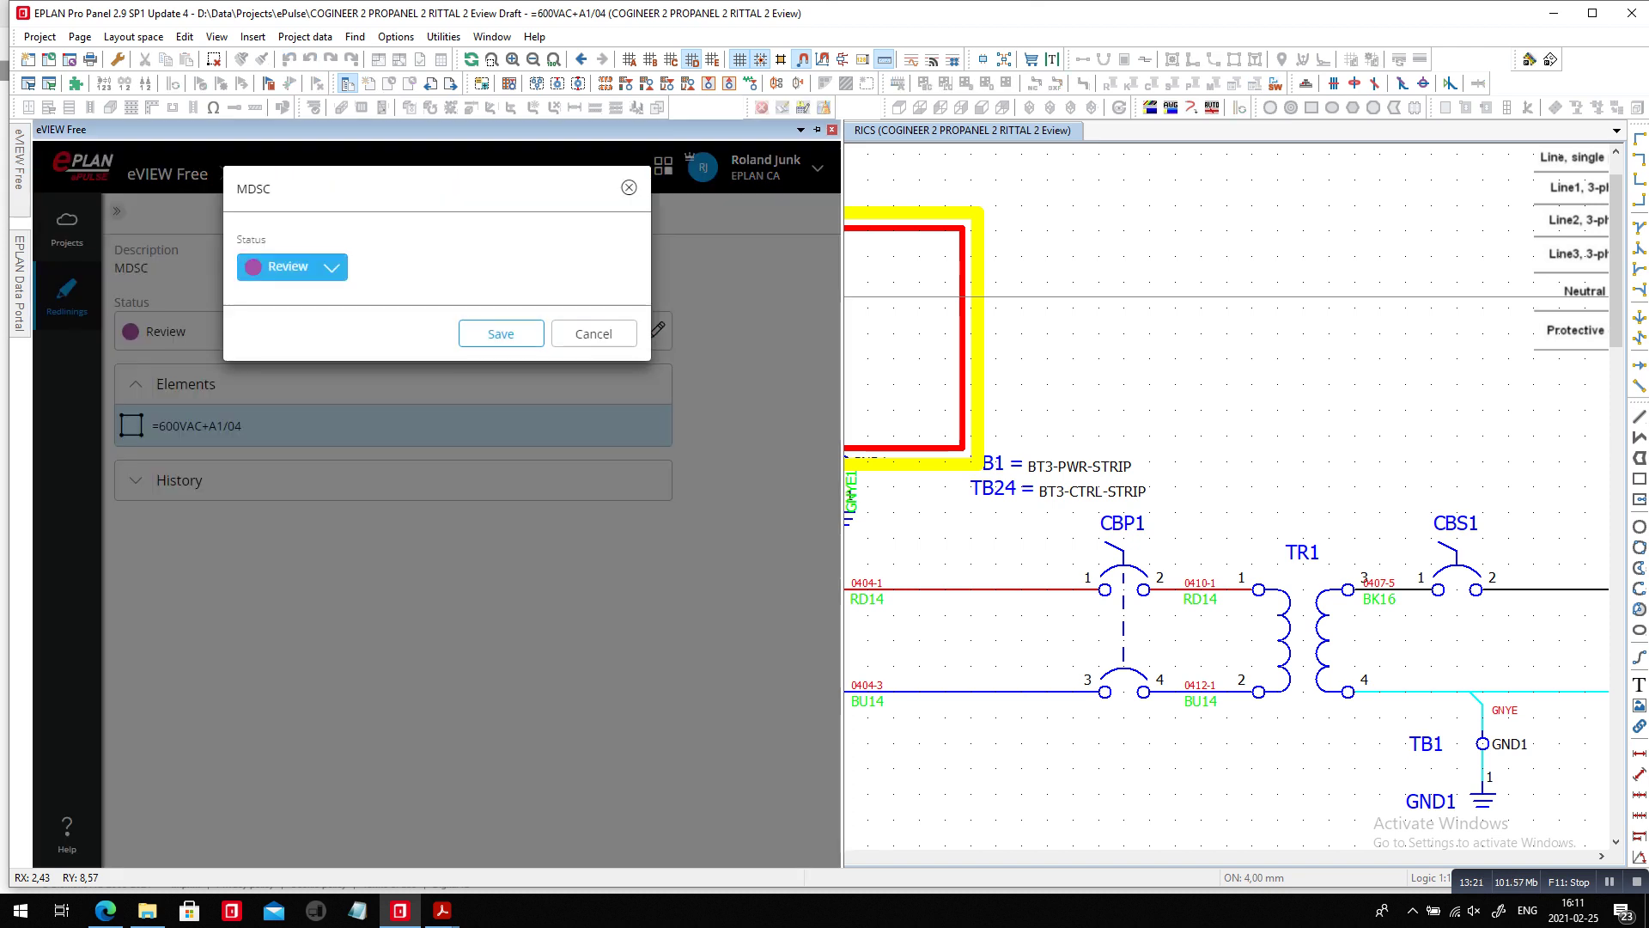
{"action": "left_click", "coordinate": [292, 266]}
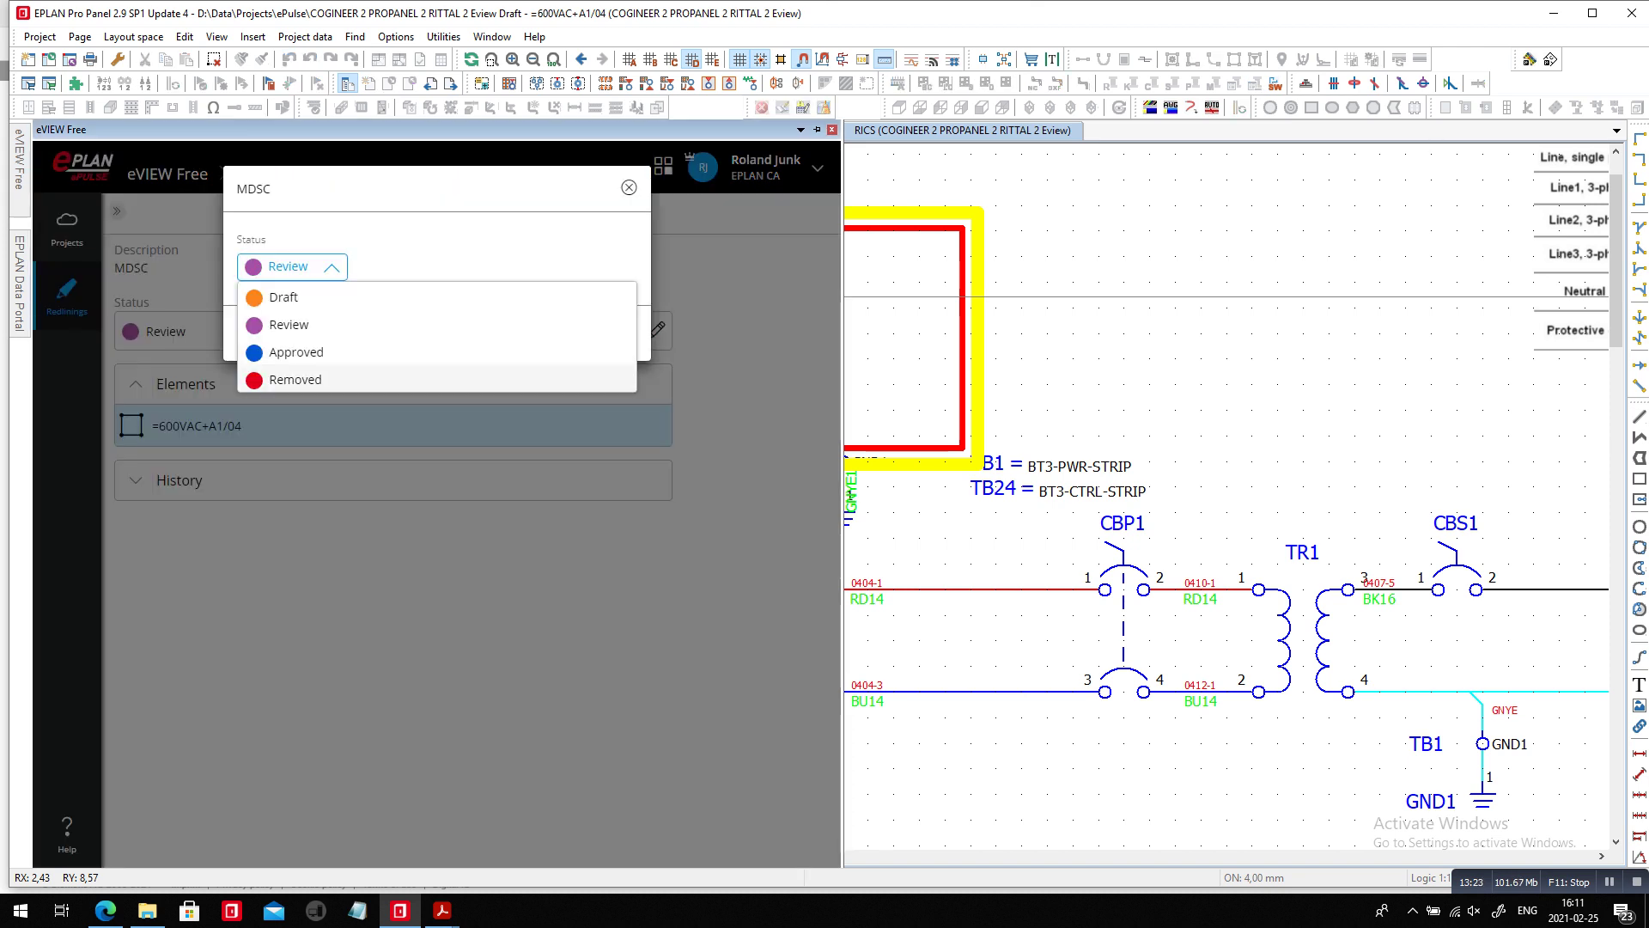
{"action": "left_click", "coordinate": [296, 352]}
{"action": "left_click", "coordinate": [502, 423]}
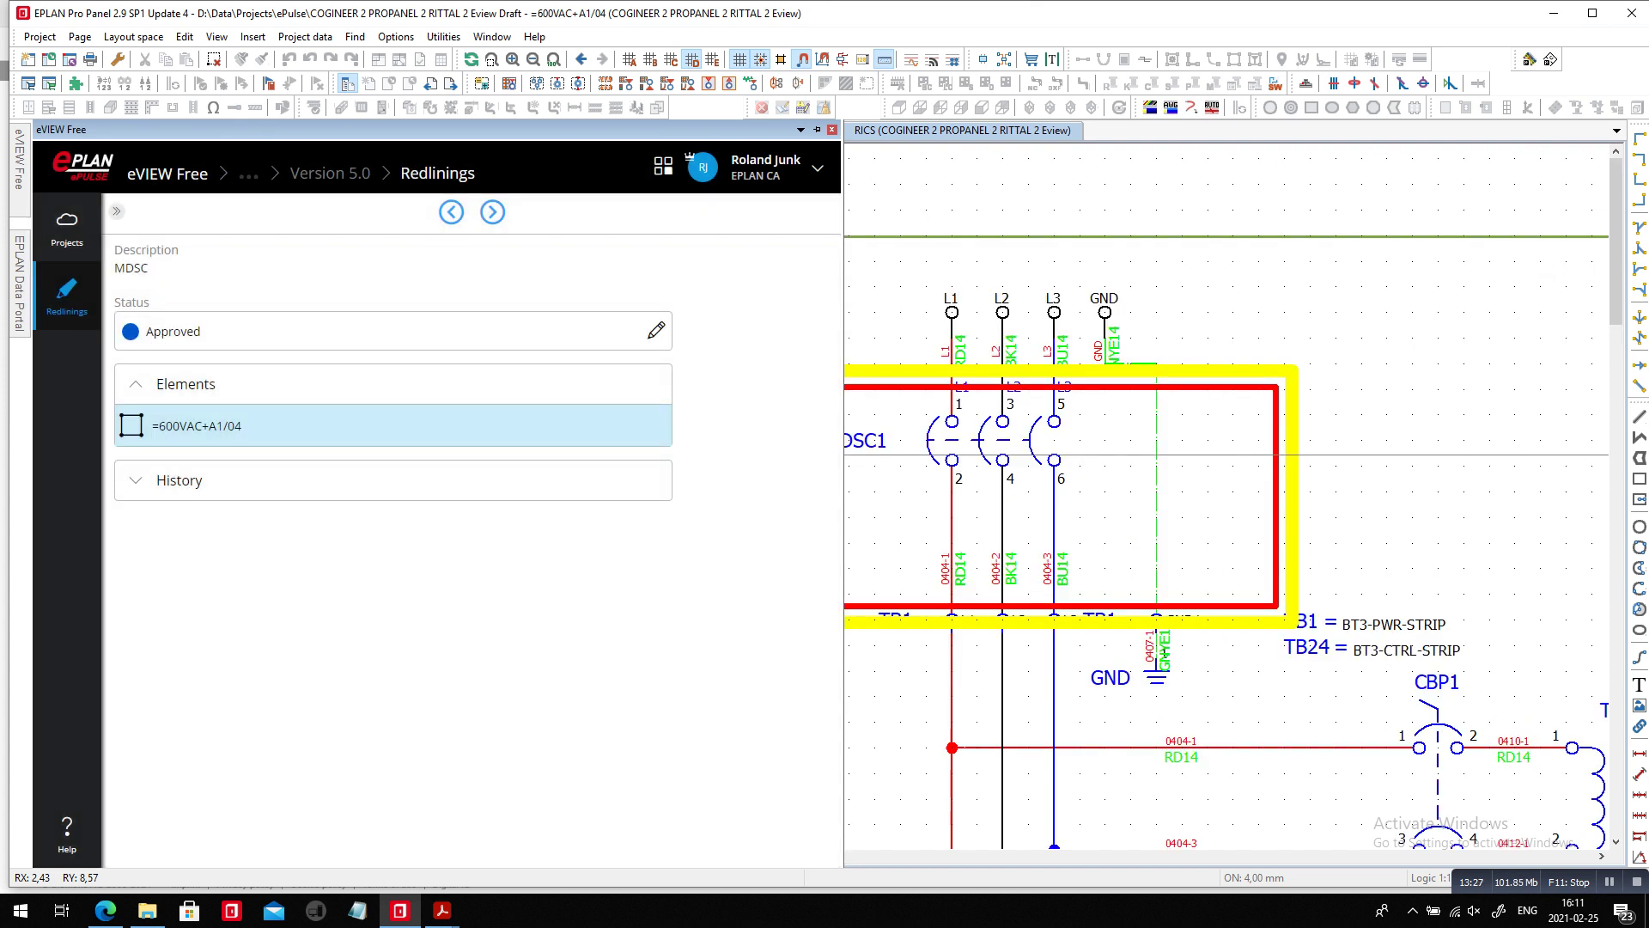
Change the status of the MDSC redlining to Done and save it.
{"action": "left_click", "coordinate": [656, 329]}
{"action": "left_click", "coordinate": [299, 266]}
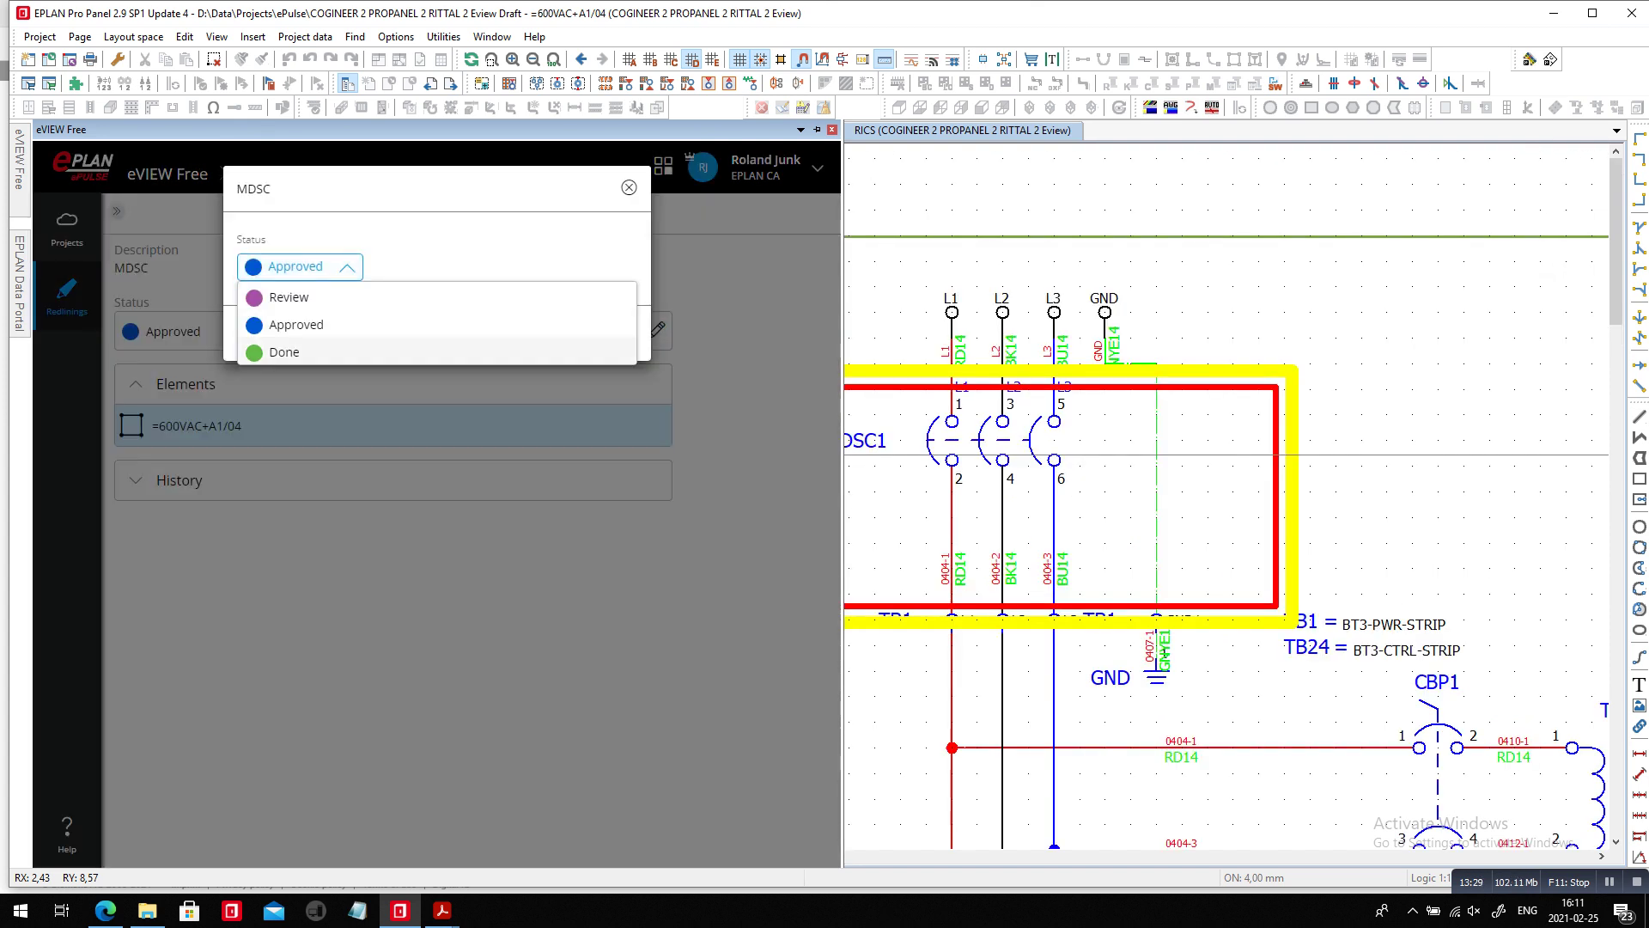
{"action": "left_click", "coordinate": [284, 353]}
{"action": "left_click", "coordinate": [503, 424]}
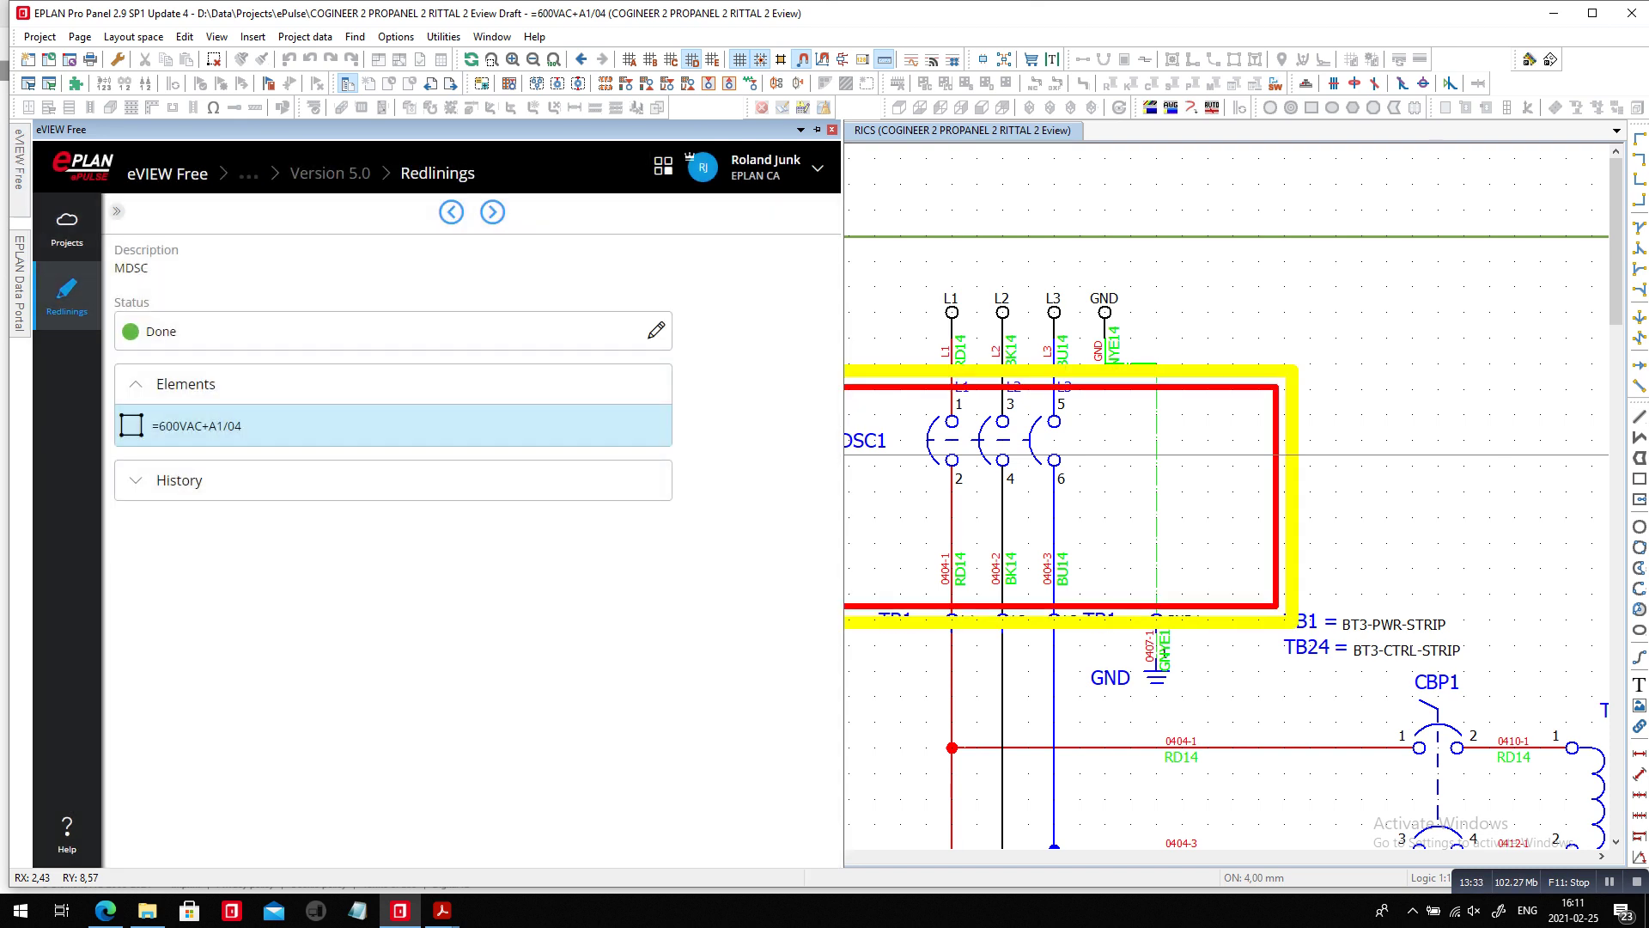
Go to the redlining POSITION OF MDSC on page =EE05+A1/3 and update the page's outdated model view.
{"action": "left_click", "coordinate": [67, 297]}
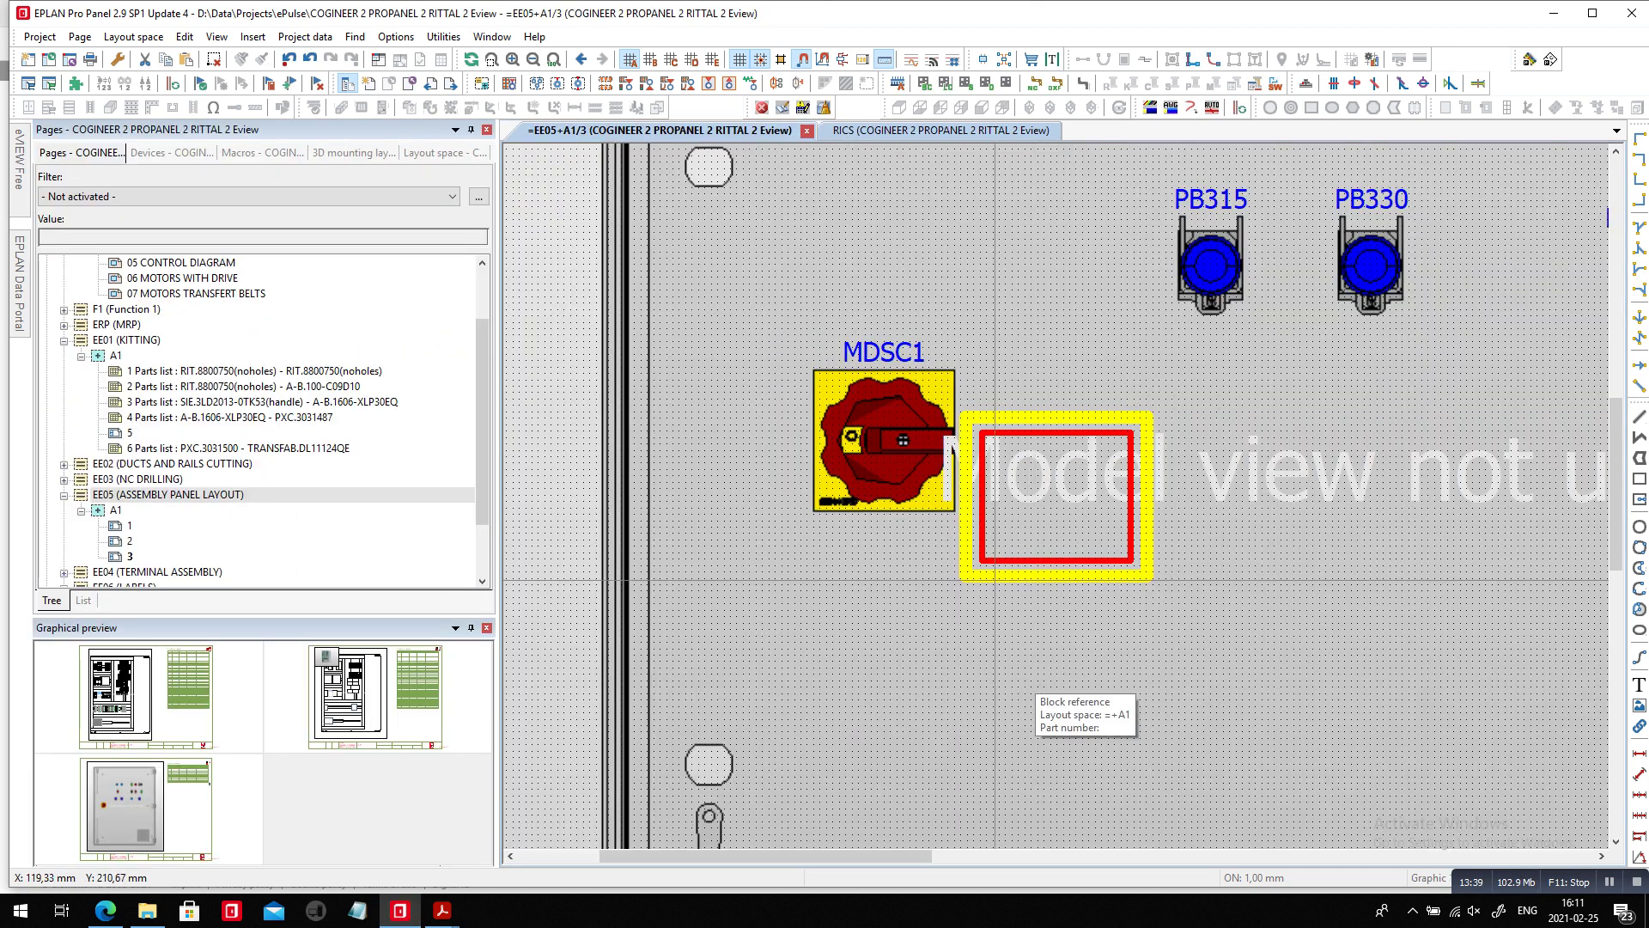
{"action": "scroll", "coordinate": [726, 573], "scroll_direction": "down", "scroll_amount": 1}
{"action": "scroll", "coordinate": [739, 614], "scroll_direction": "down", "scroll_amount": 3}
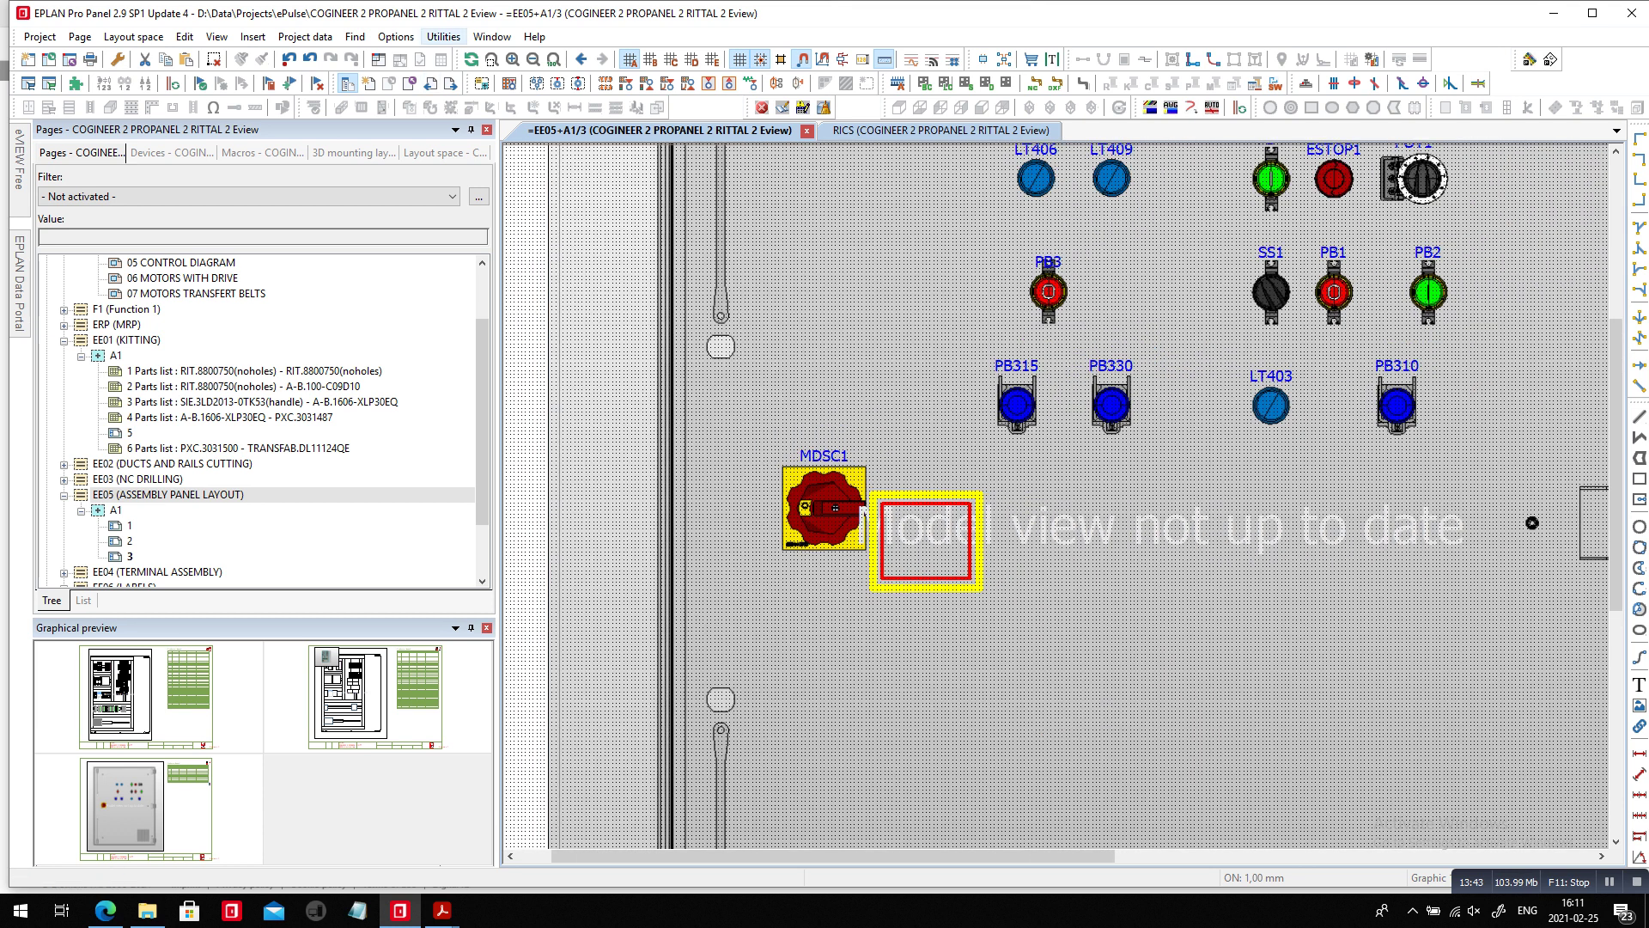
{"action": "left_click", "coordinate": [444, 37]}
{"action": "mouse_move", "coordinate": [468, 56]}
{"action": "left_click", "coordinate": [699, 76]}
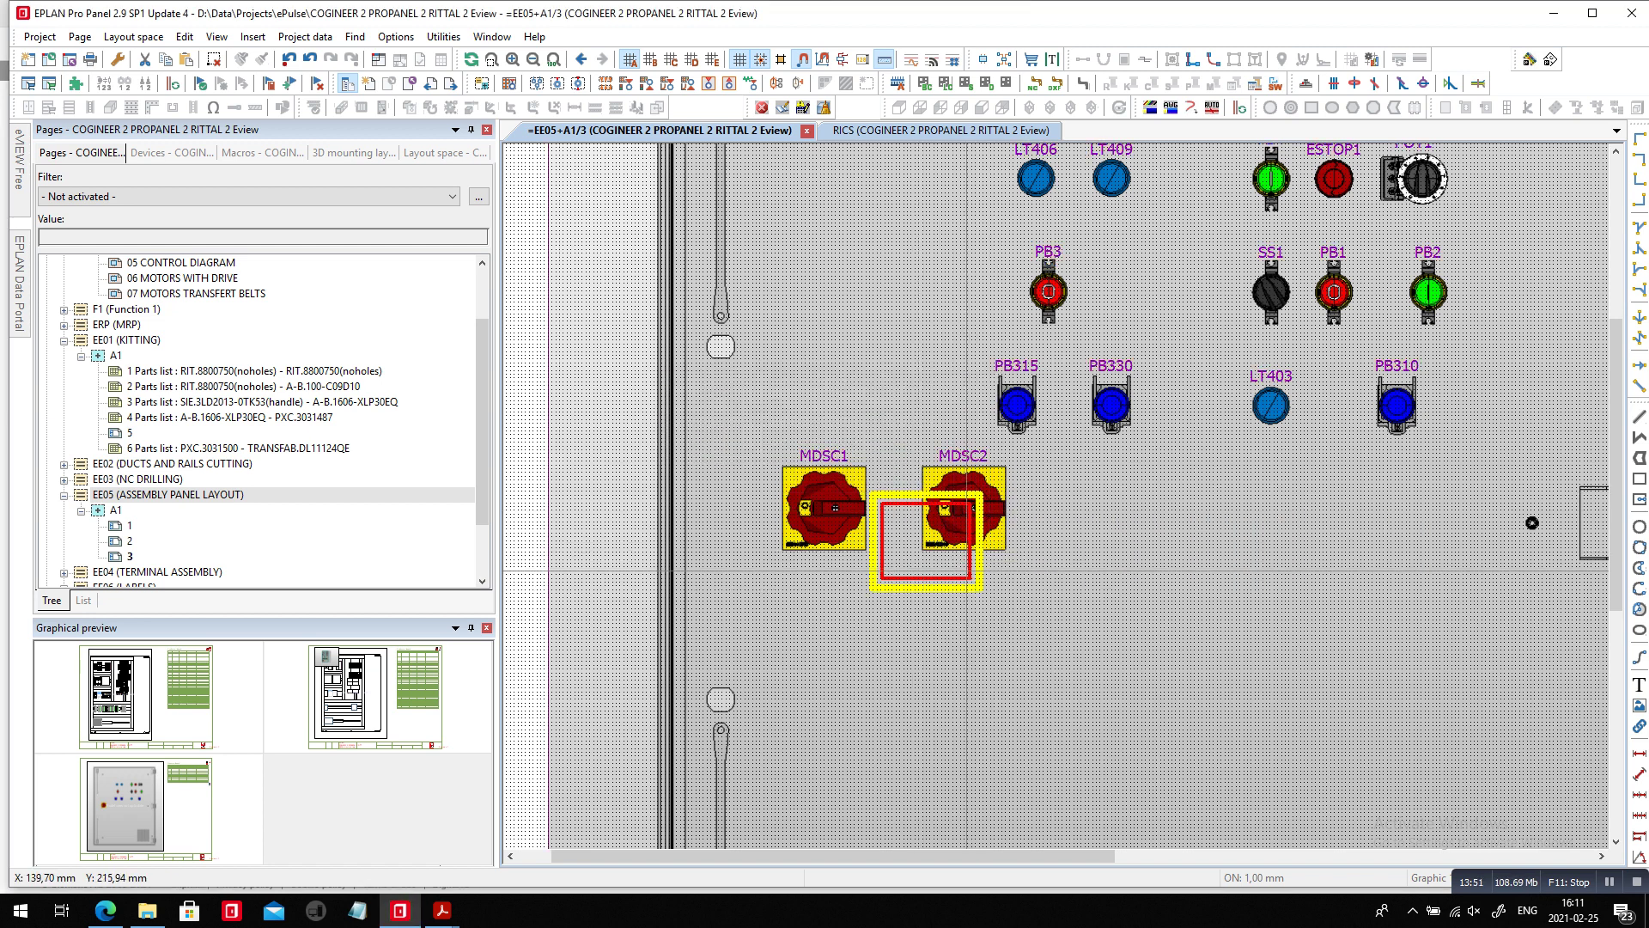
Set the POSITION OF MDSC redlining to Approved with the comment "THE POSITION IS RELATIVE TO WHAT IS IN THE BACK PLATE" and save.
{"action": "mouse_move", "coordinate": [20, 171]}
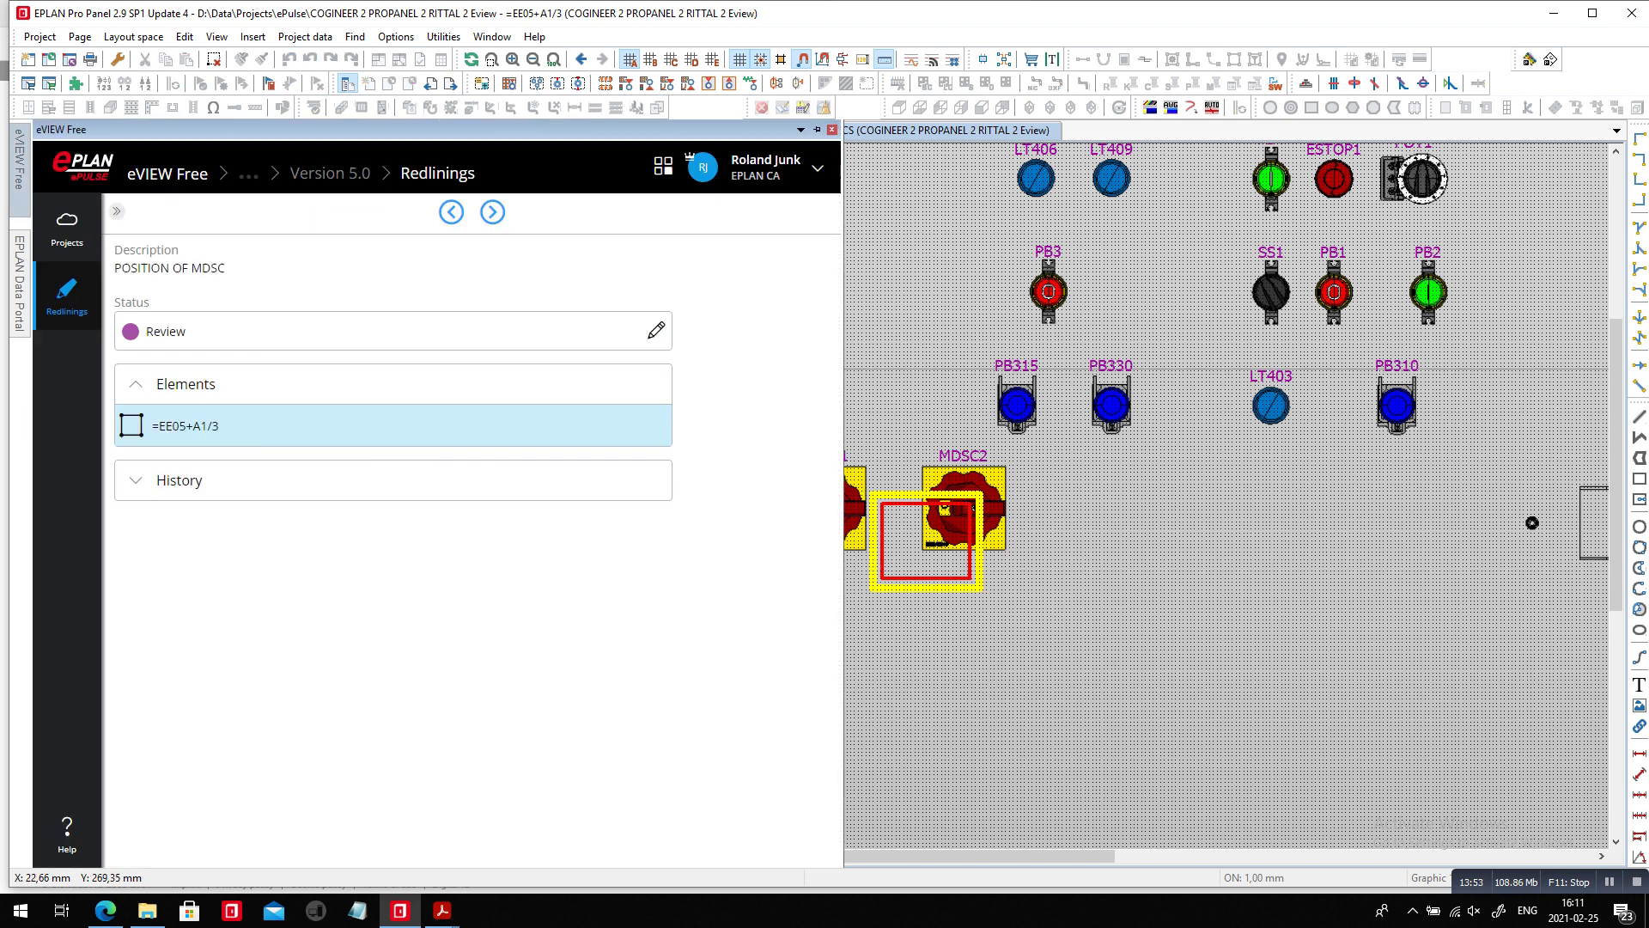
{"action": "left_click", "coordinate": [656, 330]}
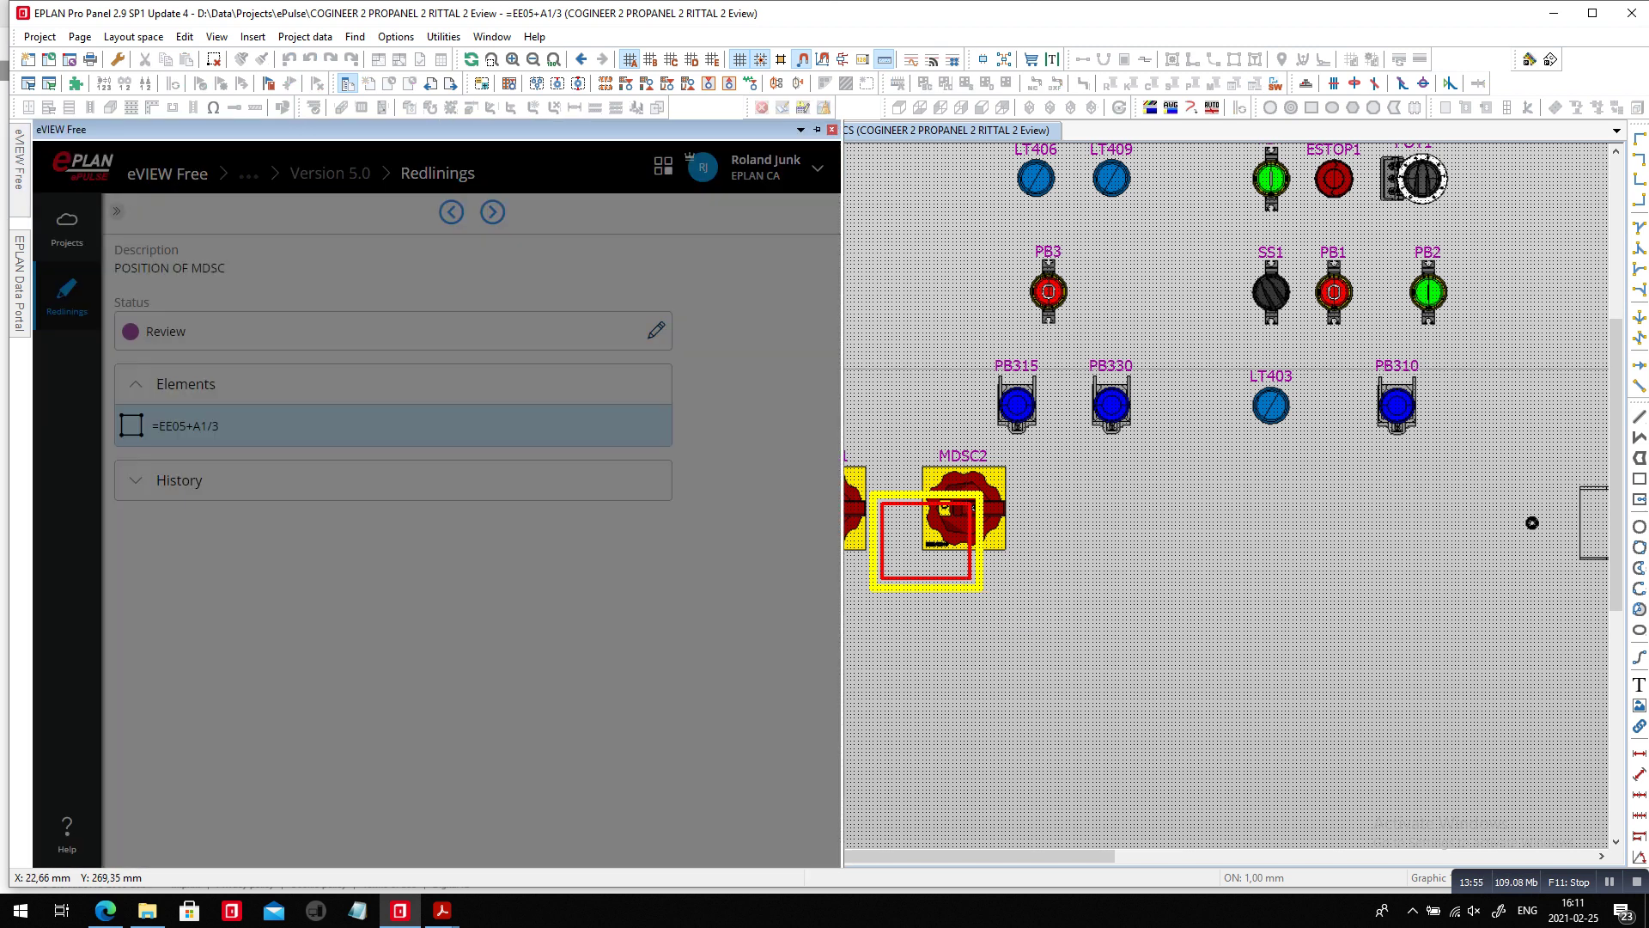
{"action": "left_click", "coordinate": [292, 267]}
{"action": "left_click", "coordinate": [296, 352]}
{"action": "type", "text": "THE POSITION "}
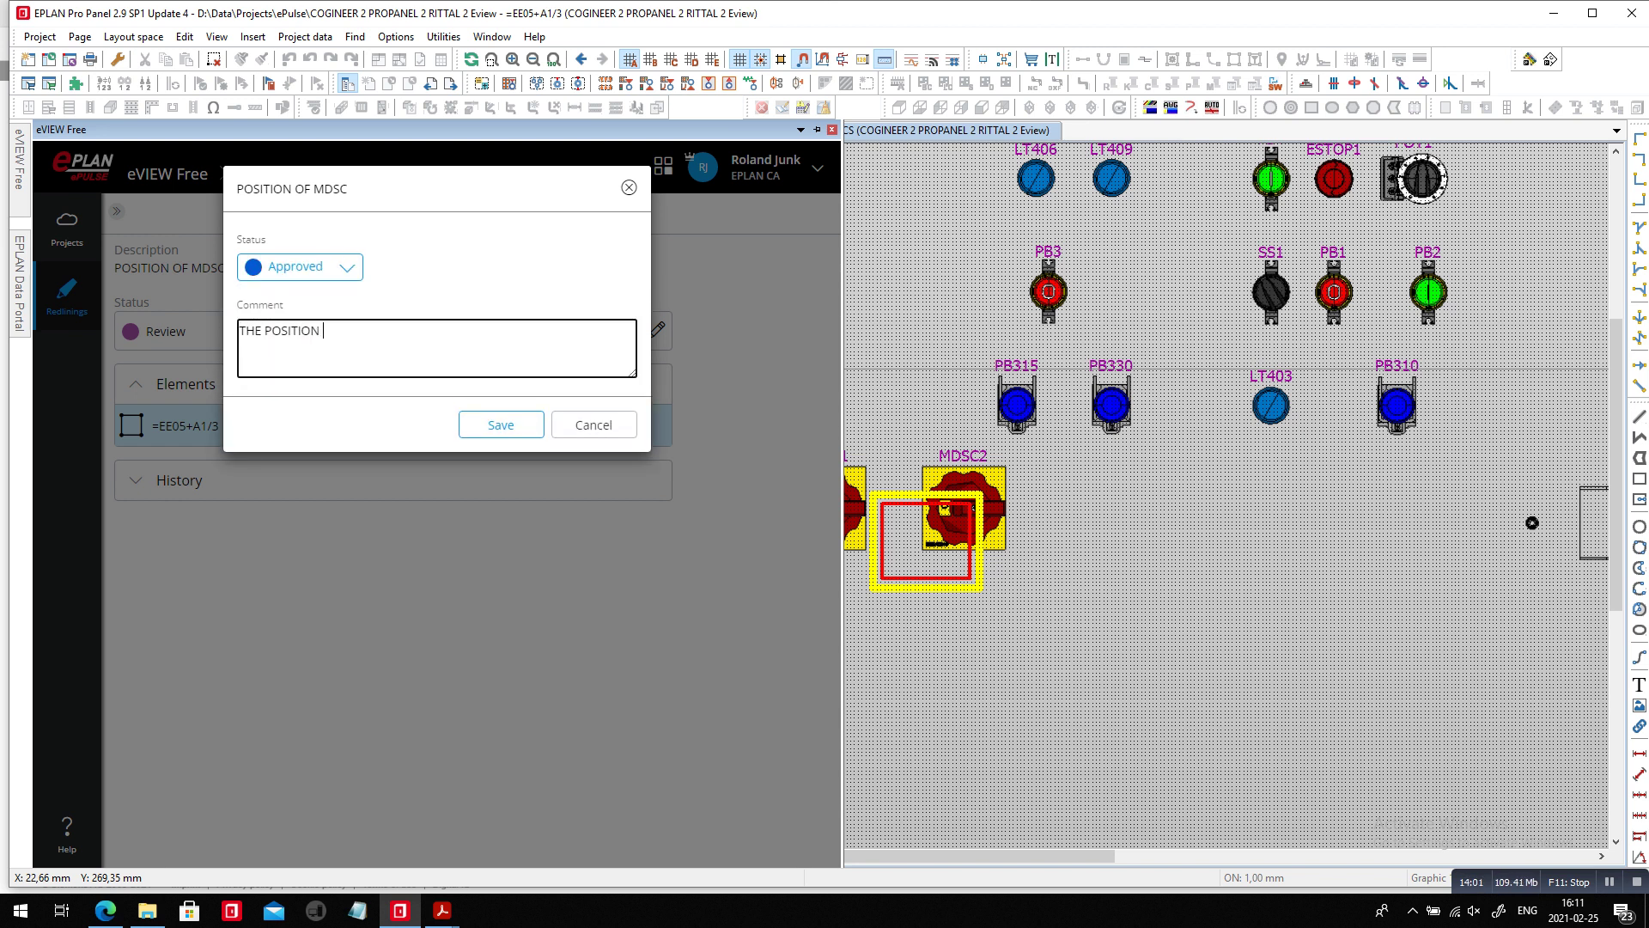
{"action": "type", "text": "IS RELATIVE TO WHAT IS IN THE BACK PLATE"}
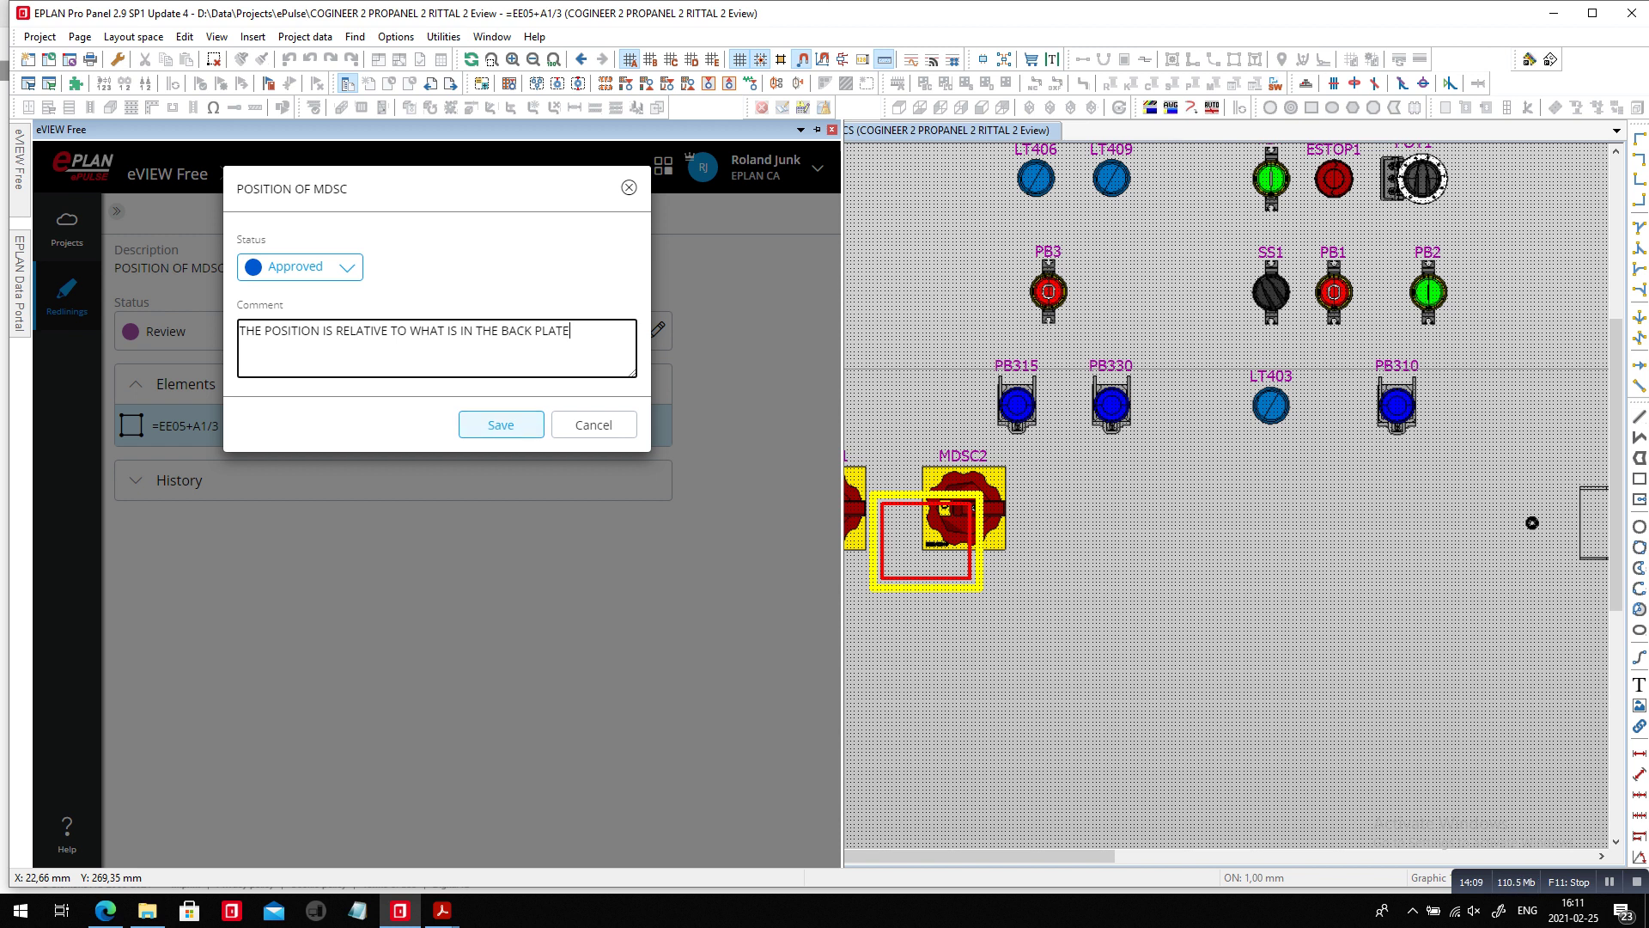
{"action": "left_click", "coordinate": [500, 424]}
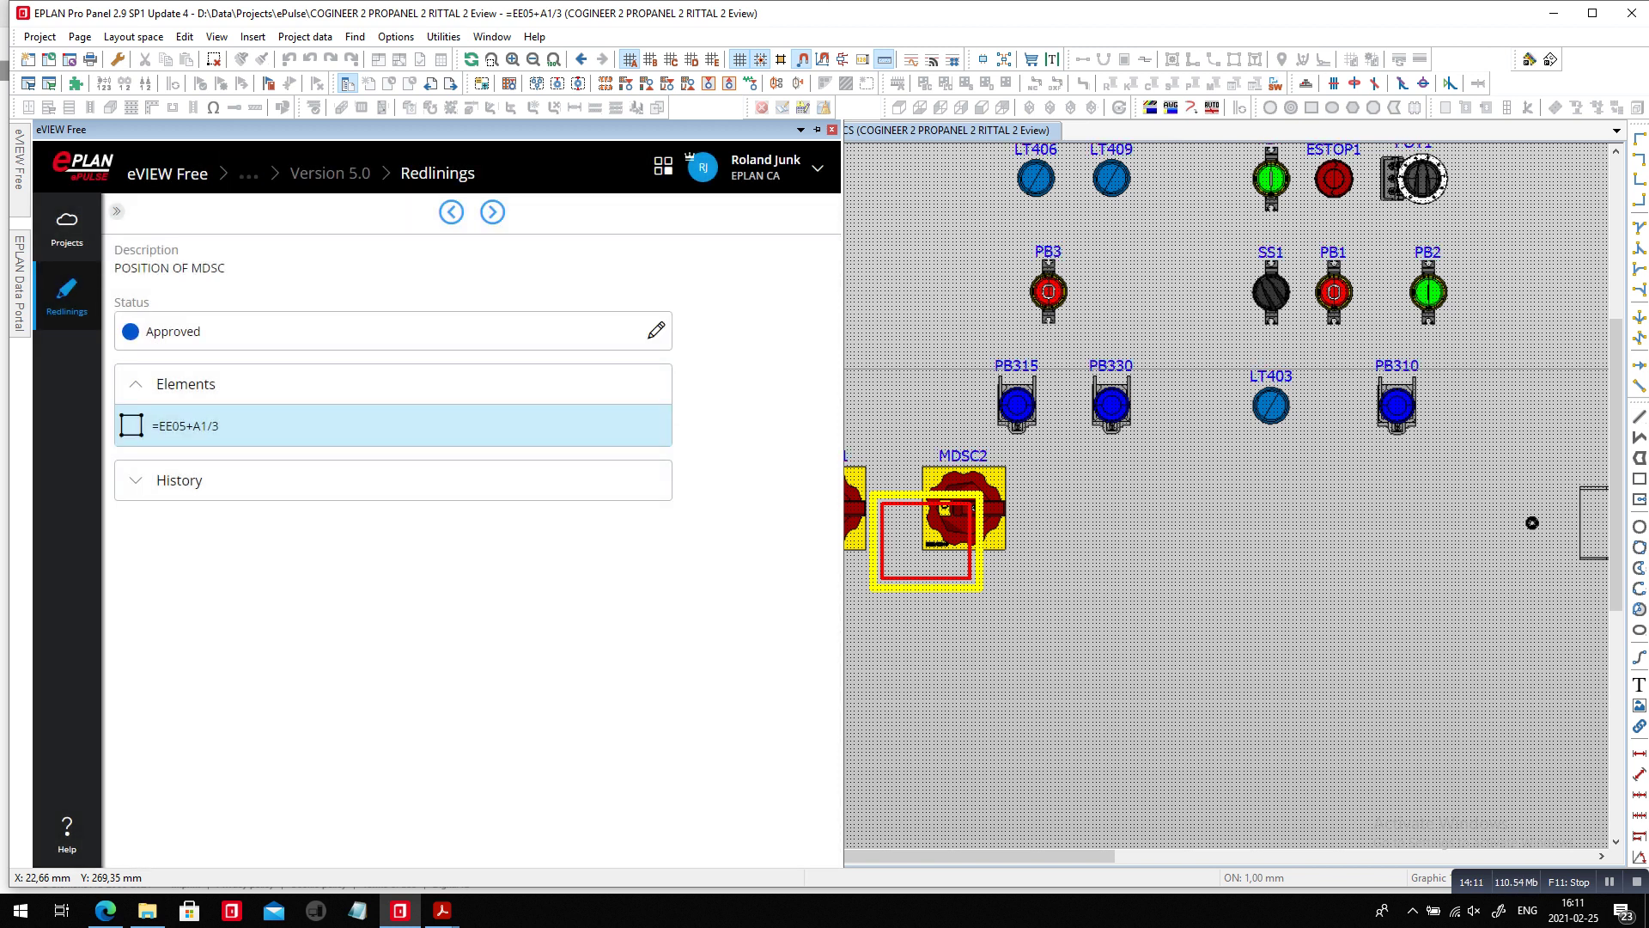
Set the POSITION OF MDSC redlining to Done with the comment "WAS MOVED A BIT TO THE RIGHT, BUT IN LINE WITH MDSC2" and save.
{"action": "left_click", "coordinate": [656, 330]}
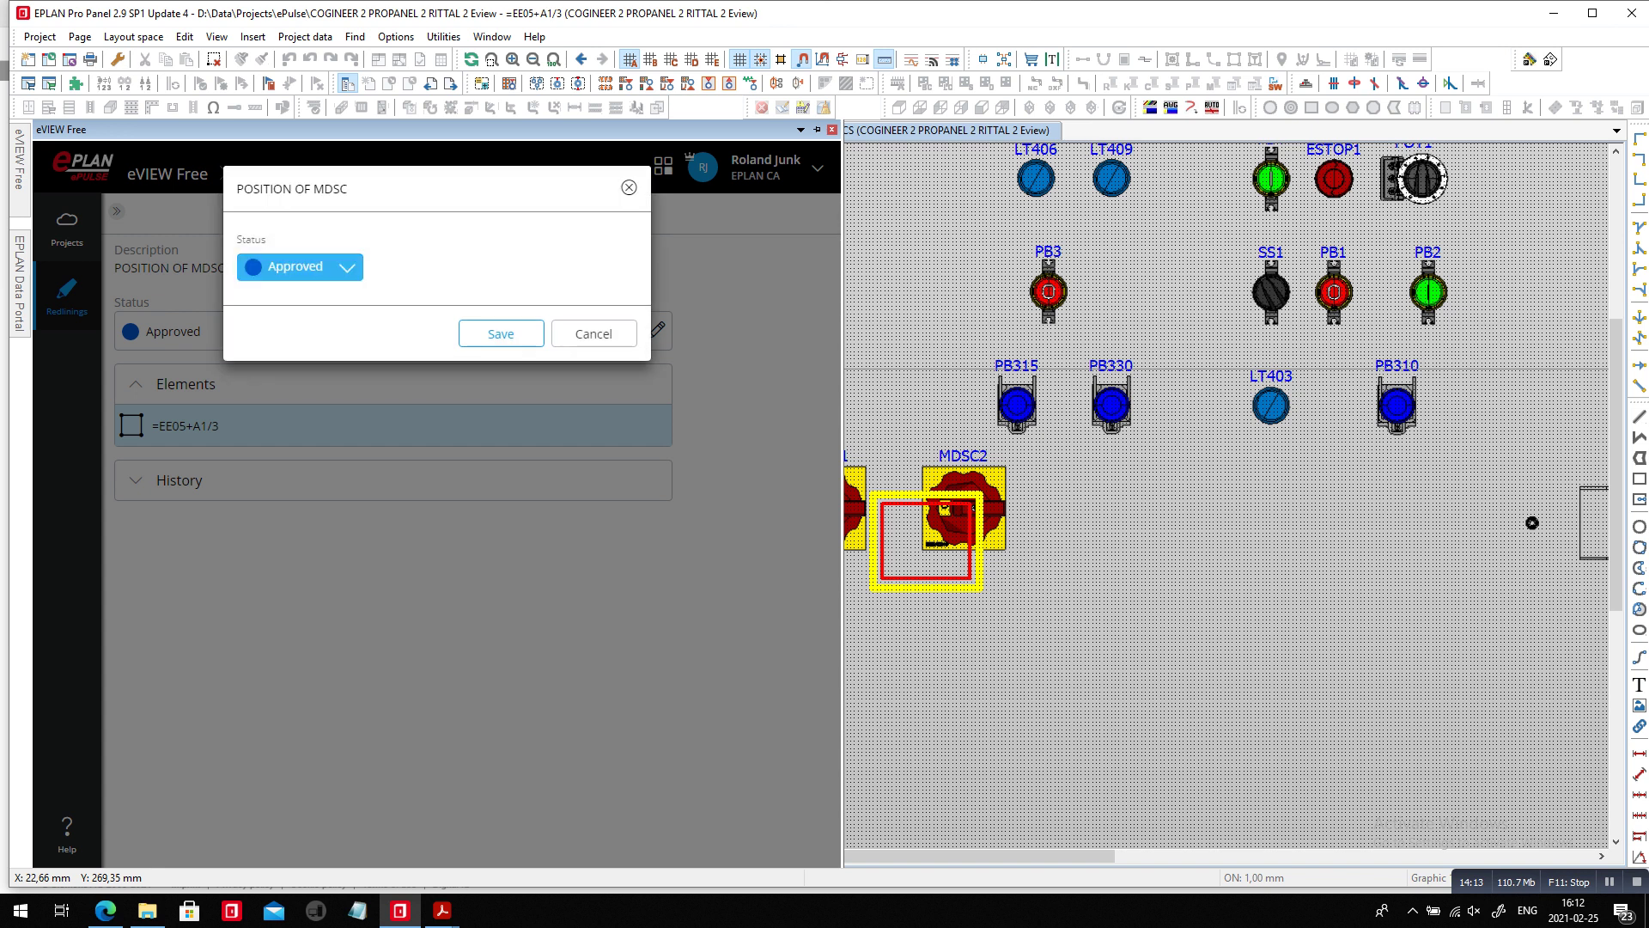
{"action": "left_click", "coordinate": [299, 266]}
{"action": "left_click", "coordinate": [284, 352]}
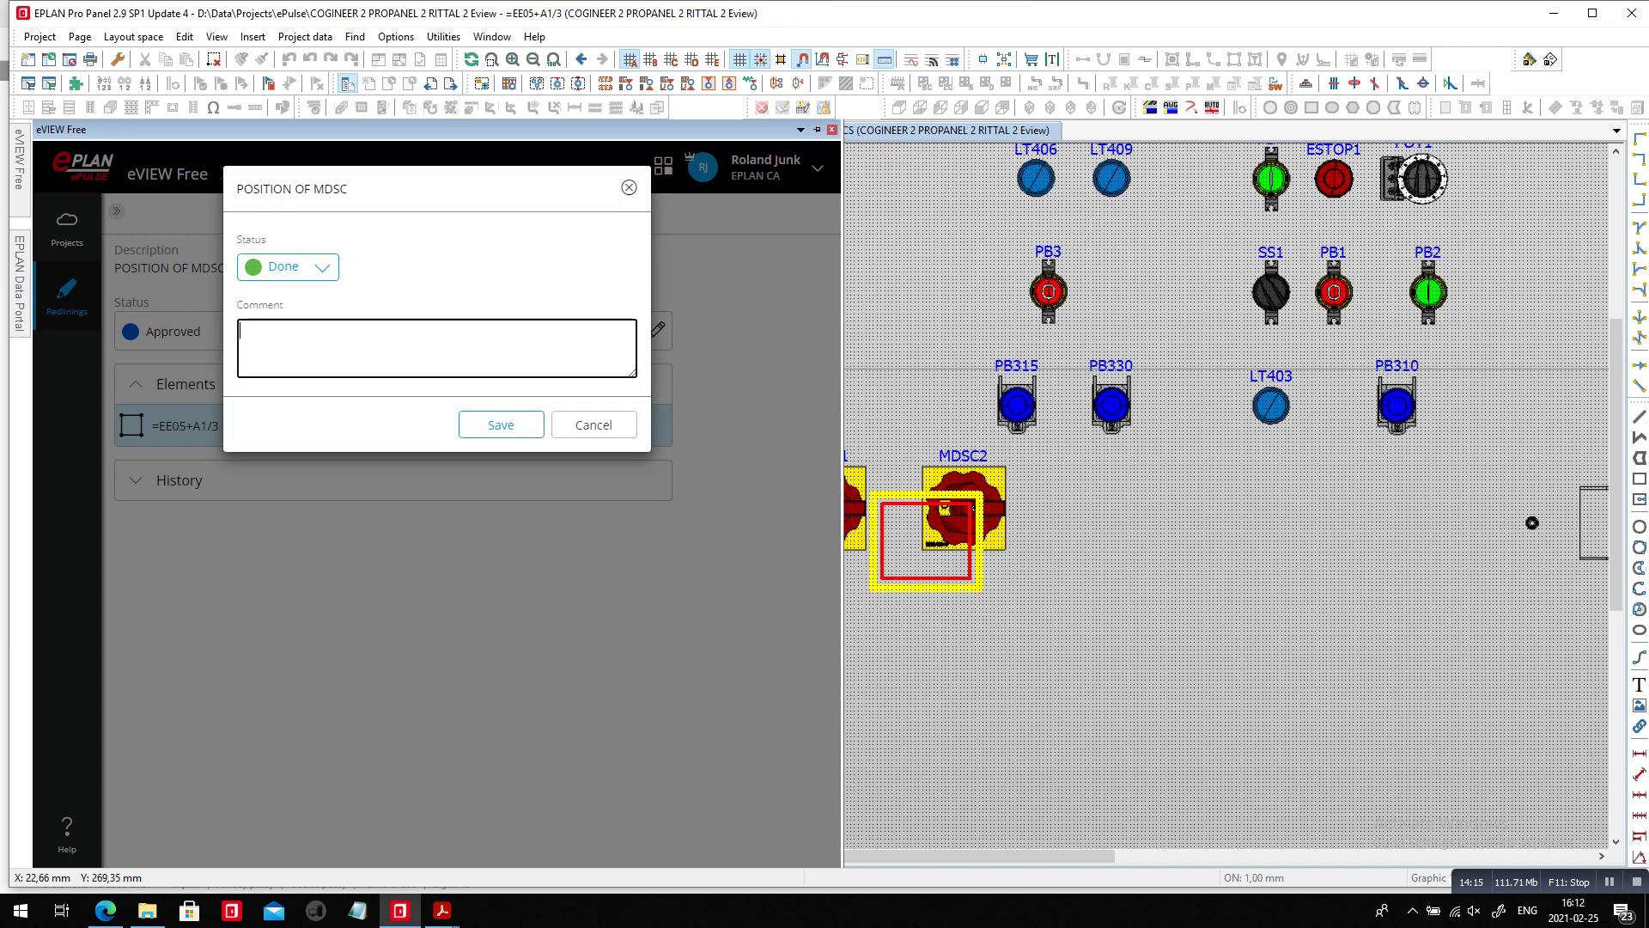
{"action": "type", "text": "WAS MOVED A BIT TO THE RIG"}
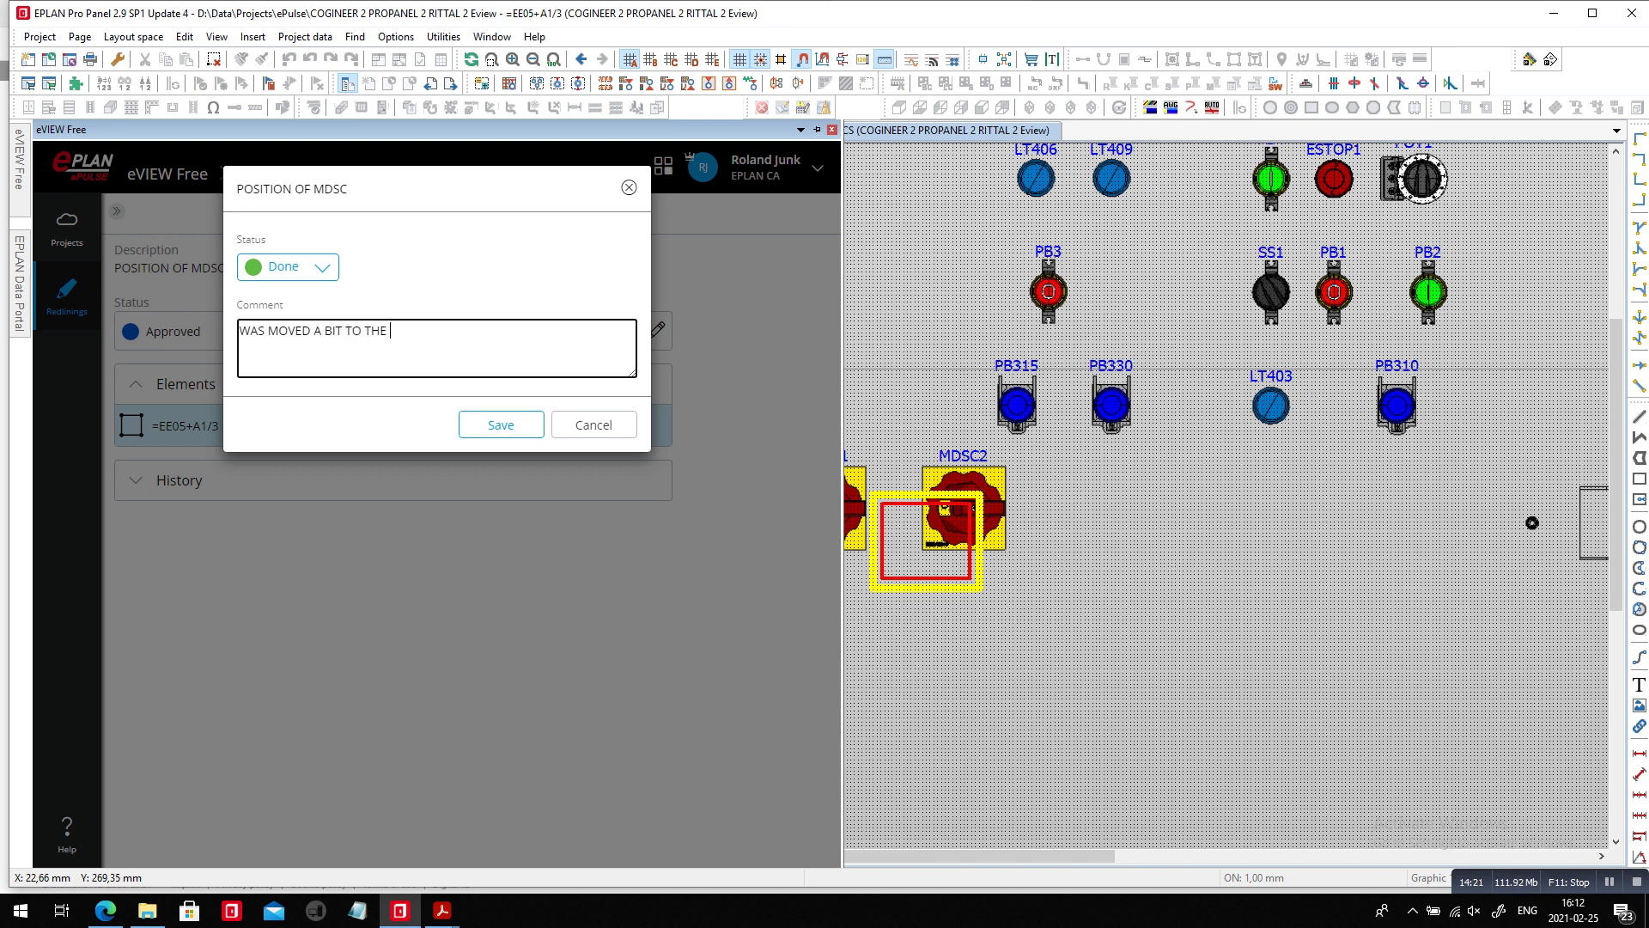
{"action": "type", "text": "HT, BUT IN LINE WITH MDSC2"}
{"action": "left_click", "coordinate": [501, 424]}
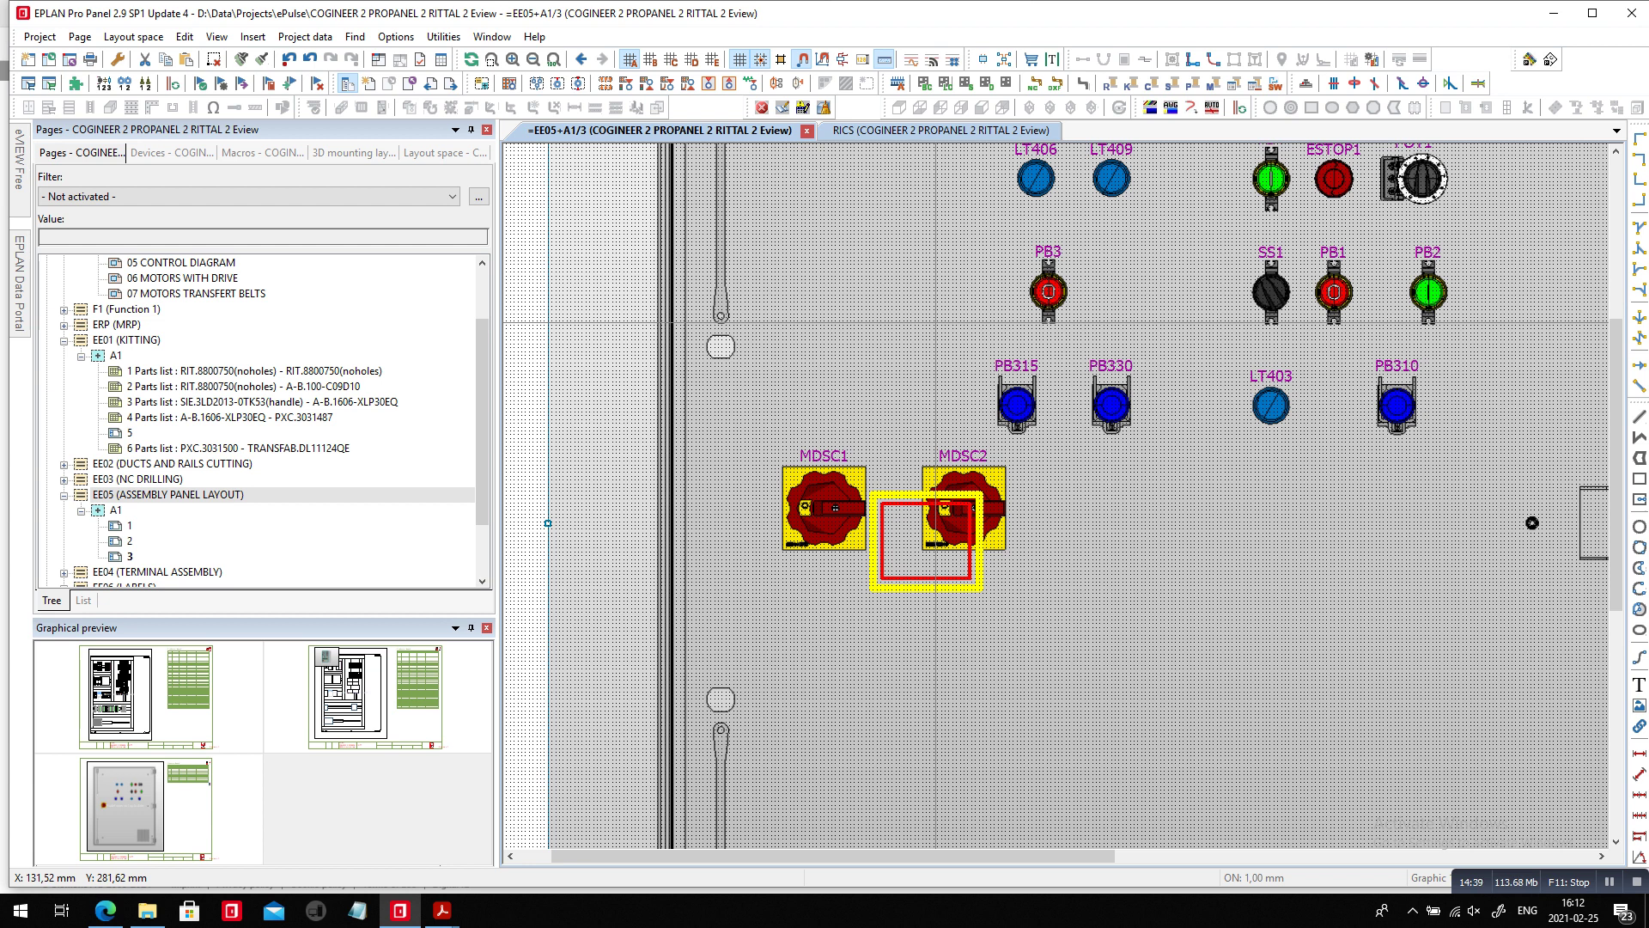
Look over the 3LD2013 parts in the EPLAN Data Portal and return to the panel layout page.
{"action": "left_click", "coordinate": [19, 283]}
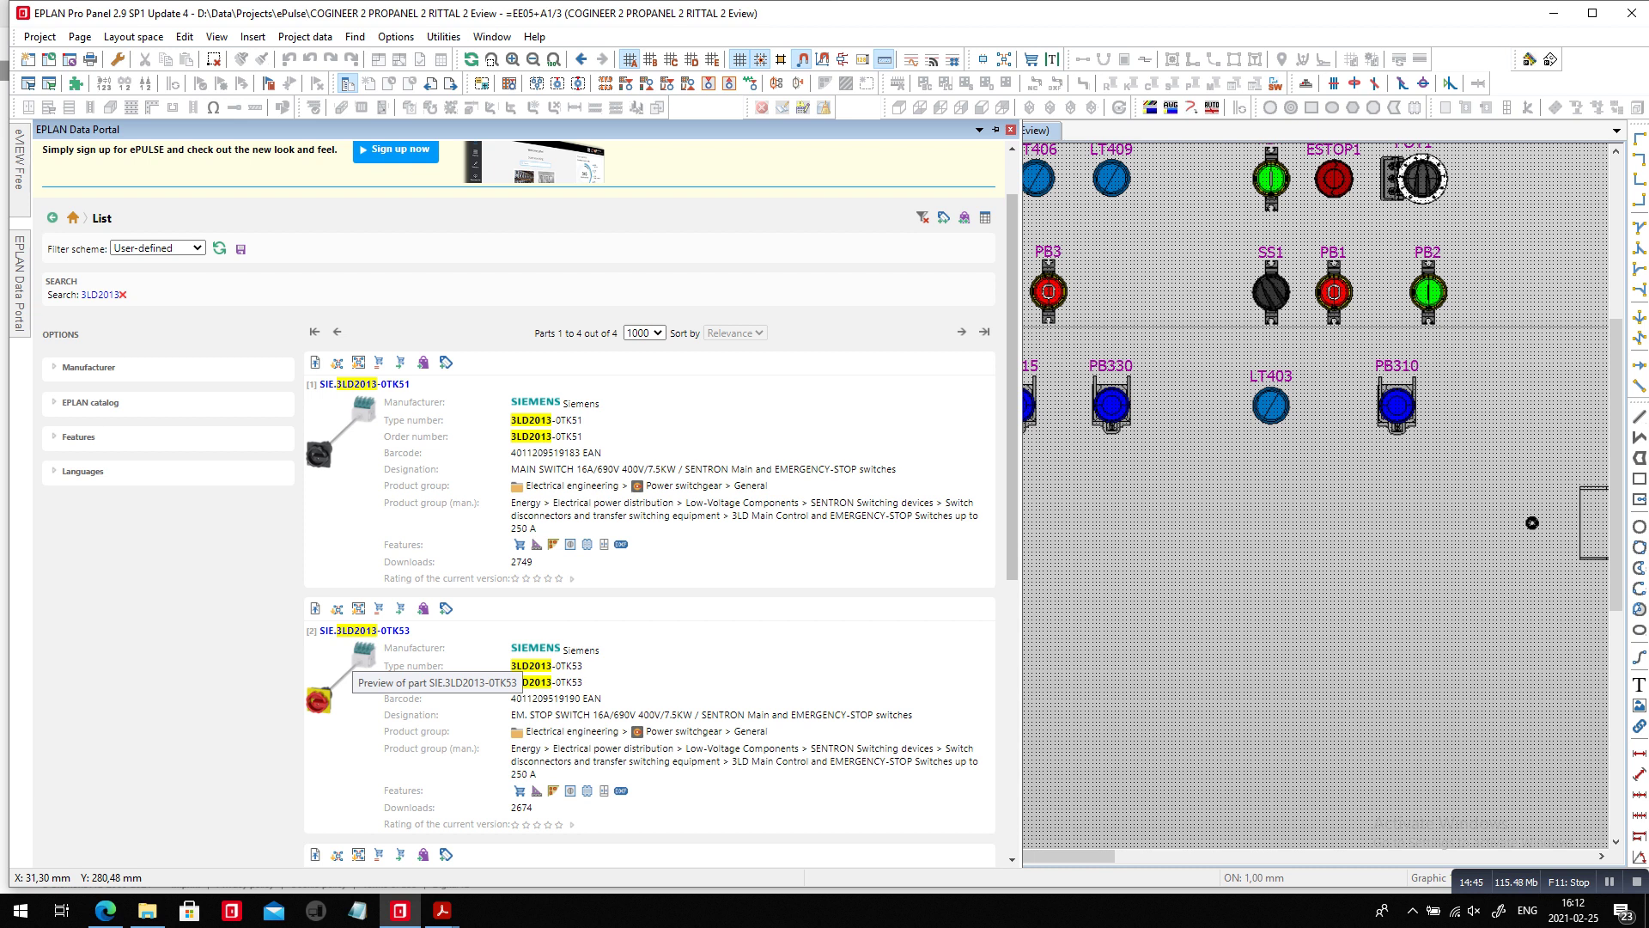
{"action": "left_click", "coordinate": [1218, 645]}
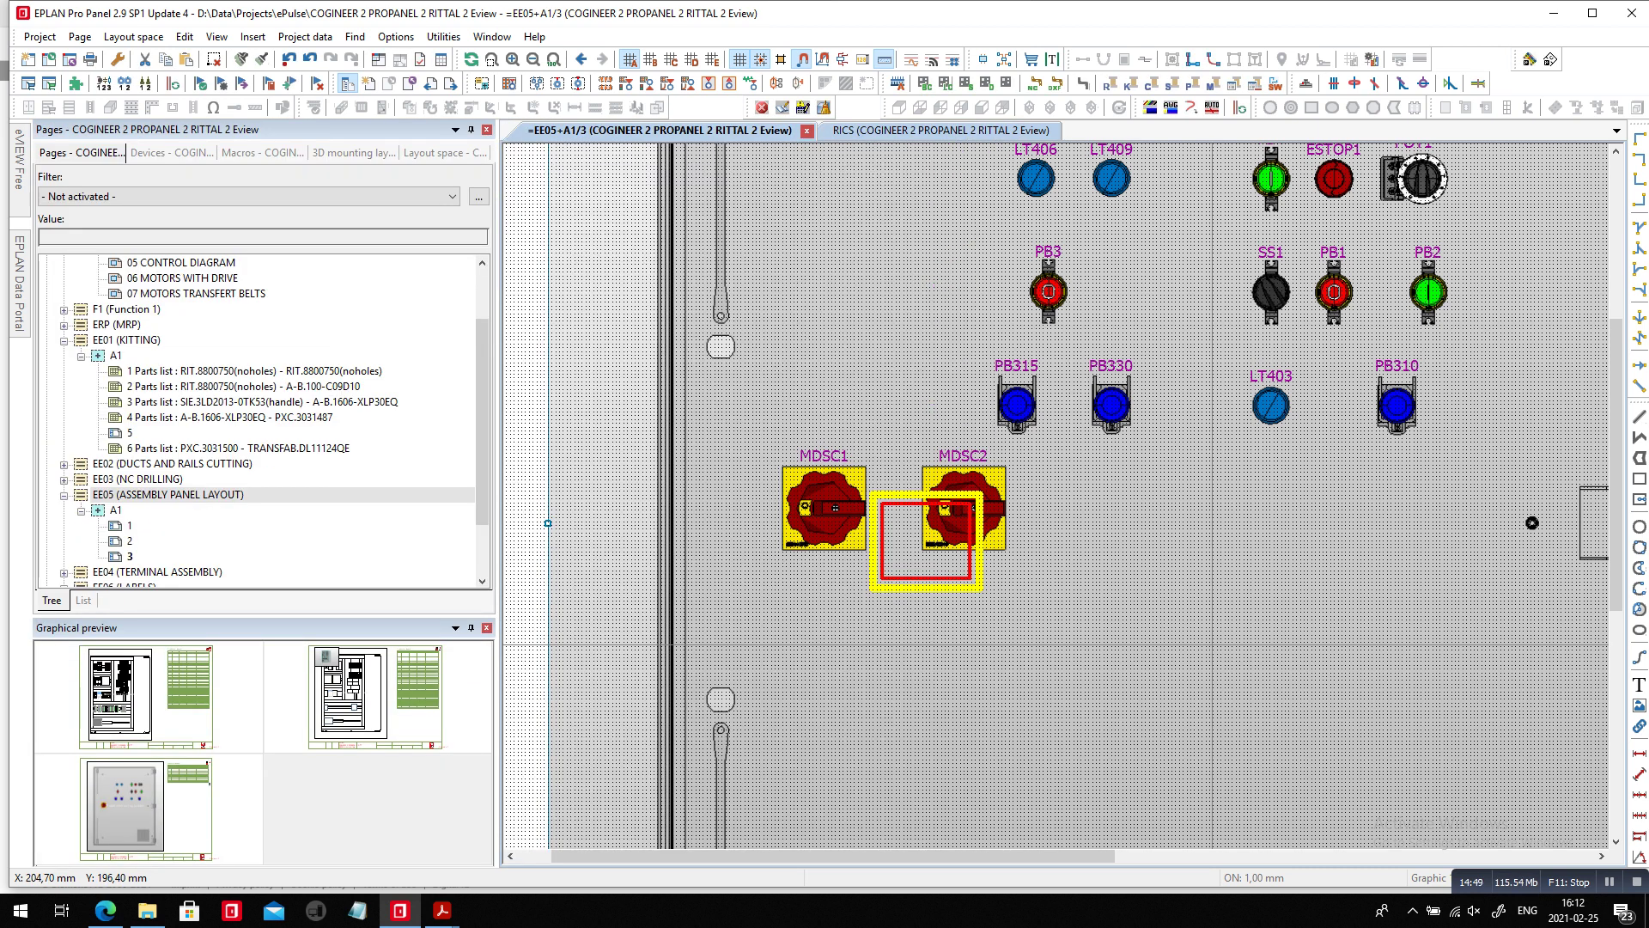
Switch to the web browser and view the POSITION OF MDSC redlining in eVIEW Free and the EPLAN Canada home page.
{"action": "key", "text": "alt+Tab"}
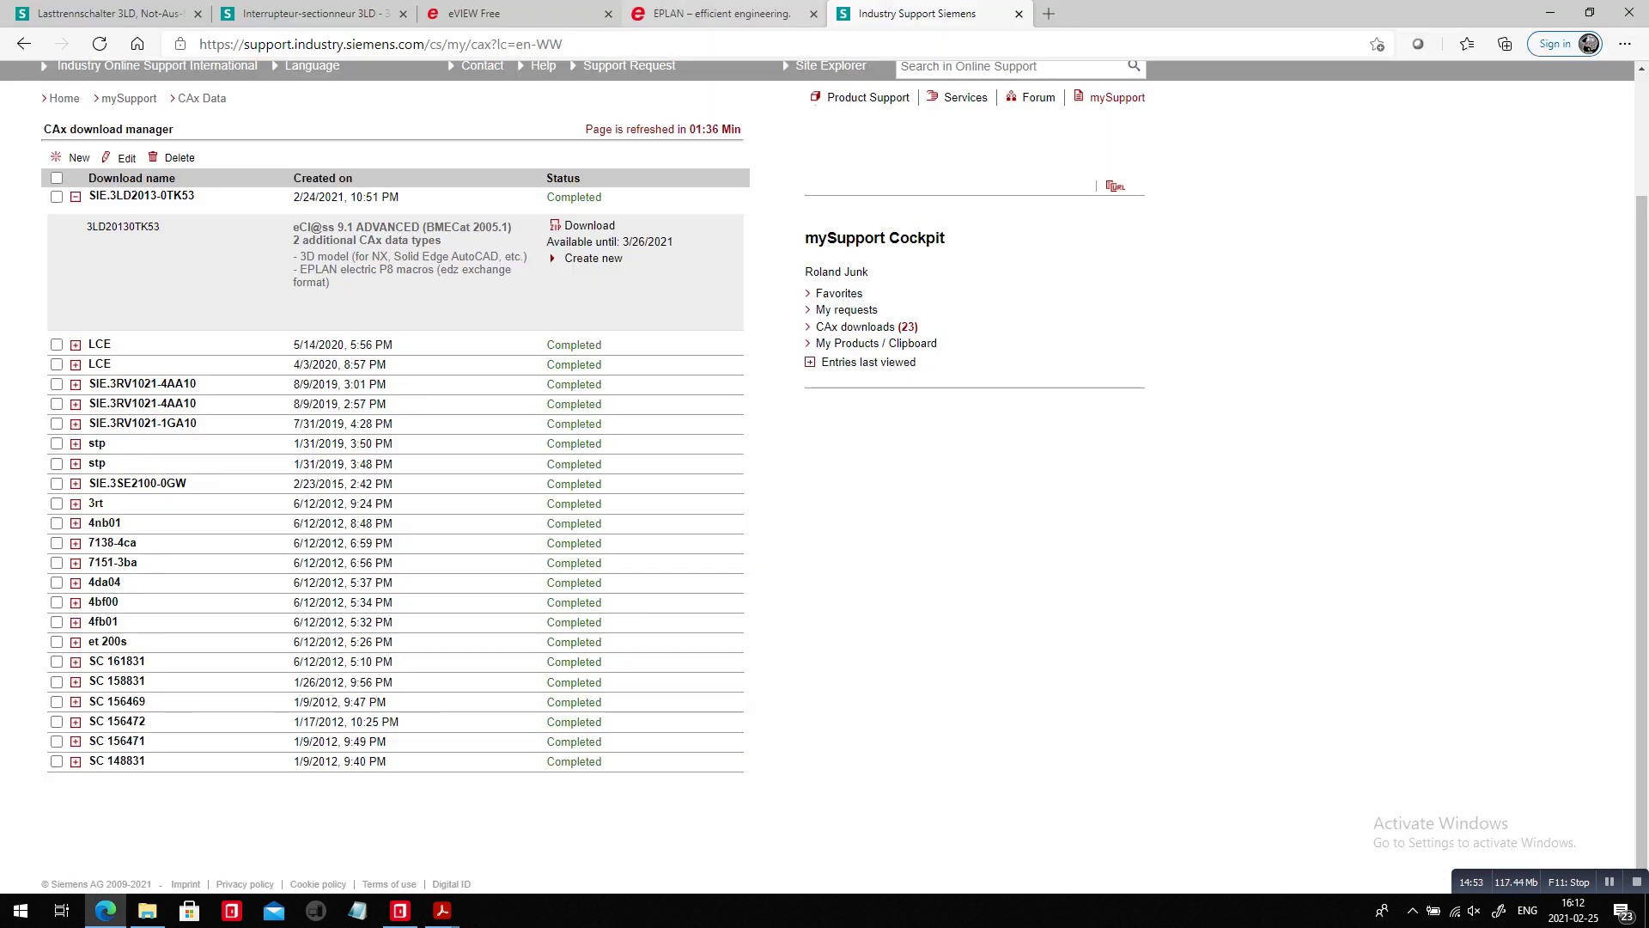
{"action": "left_click", "coordinate": [717, 13]}
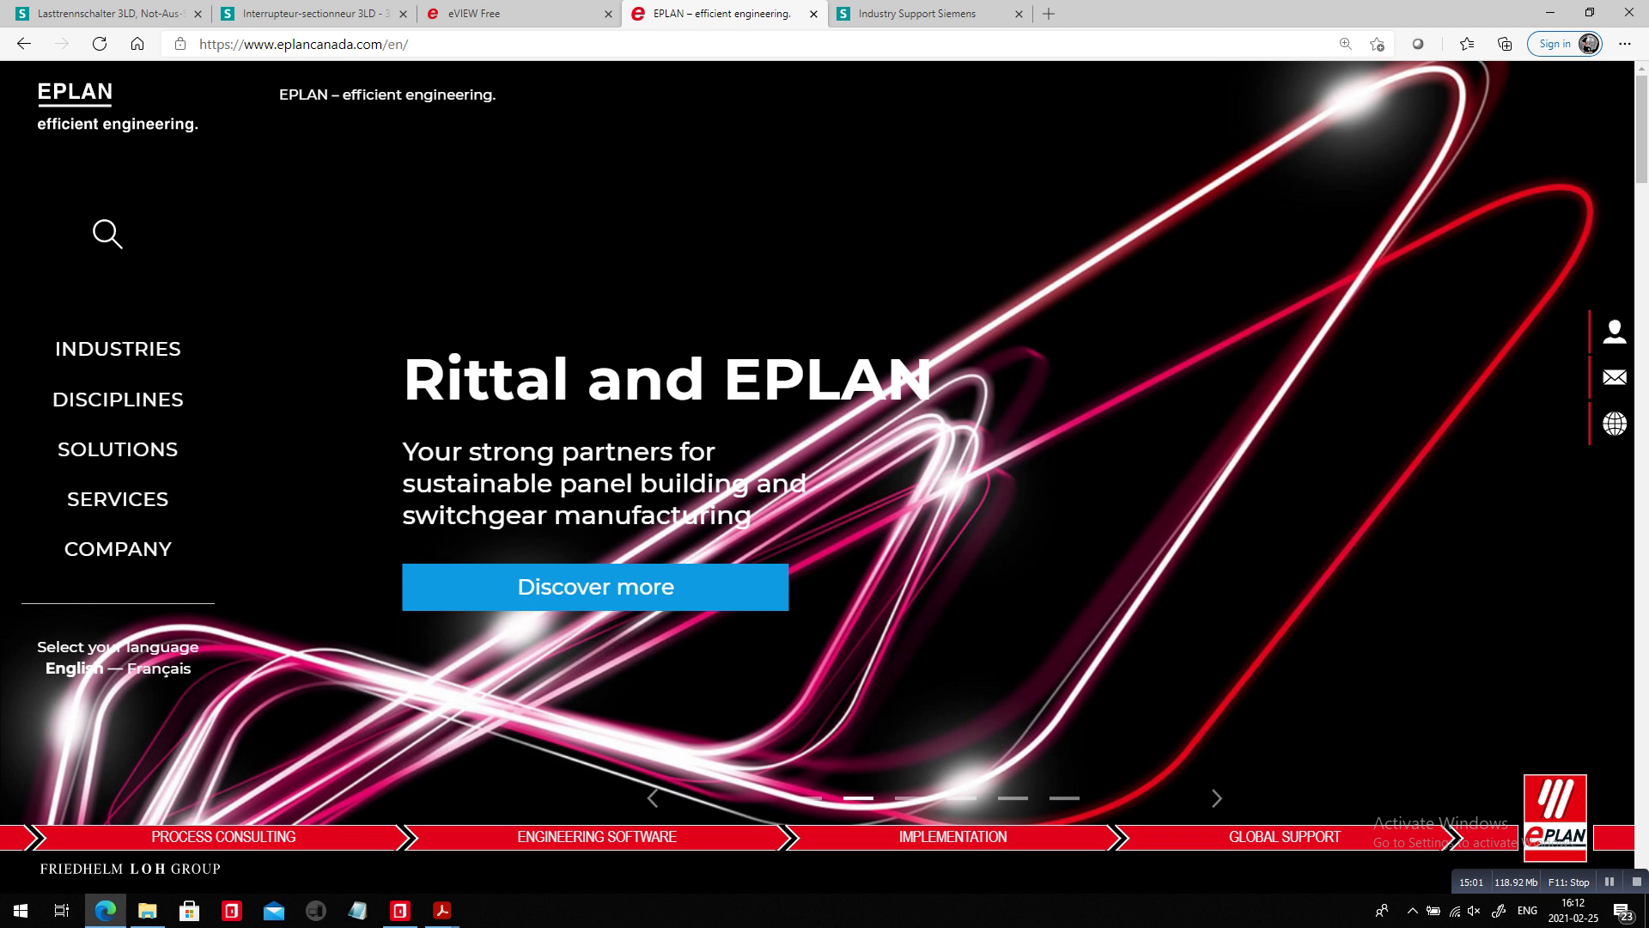
{"action": "left_click", "coordinate": [498, 13]}
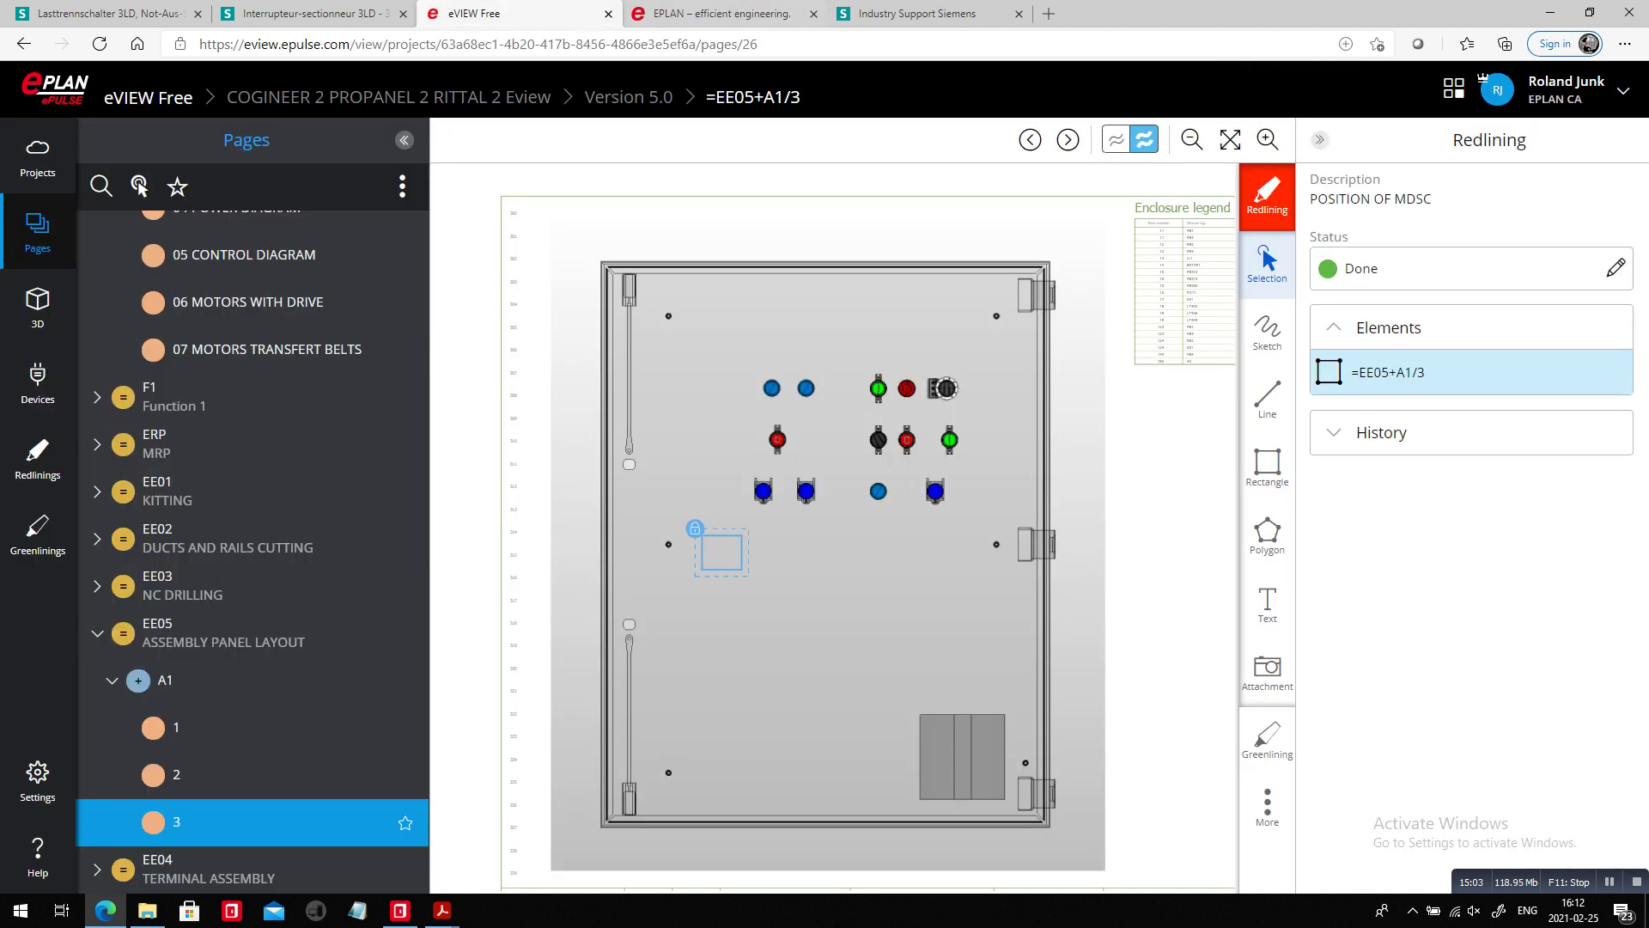
{"action": "left_click", "coordinate": [712, 13]}
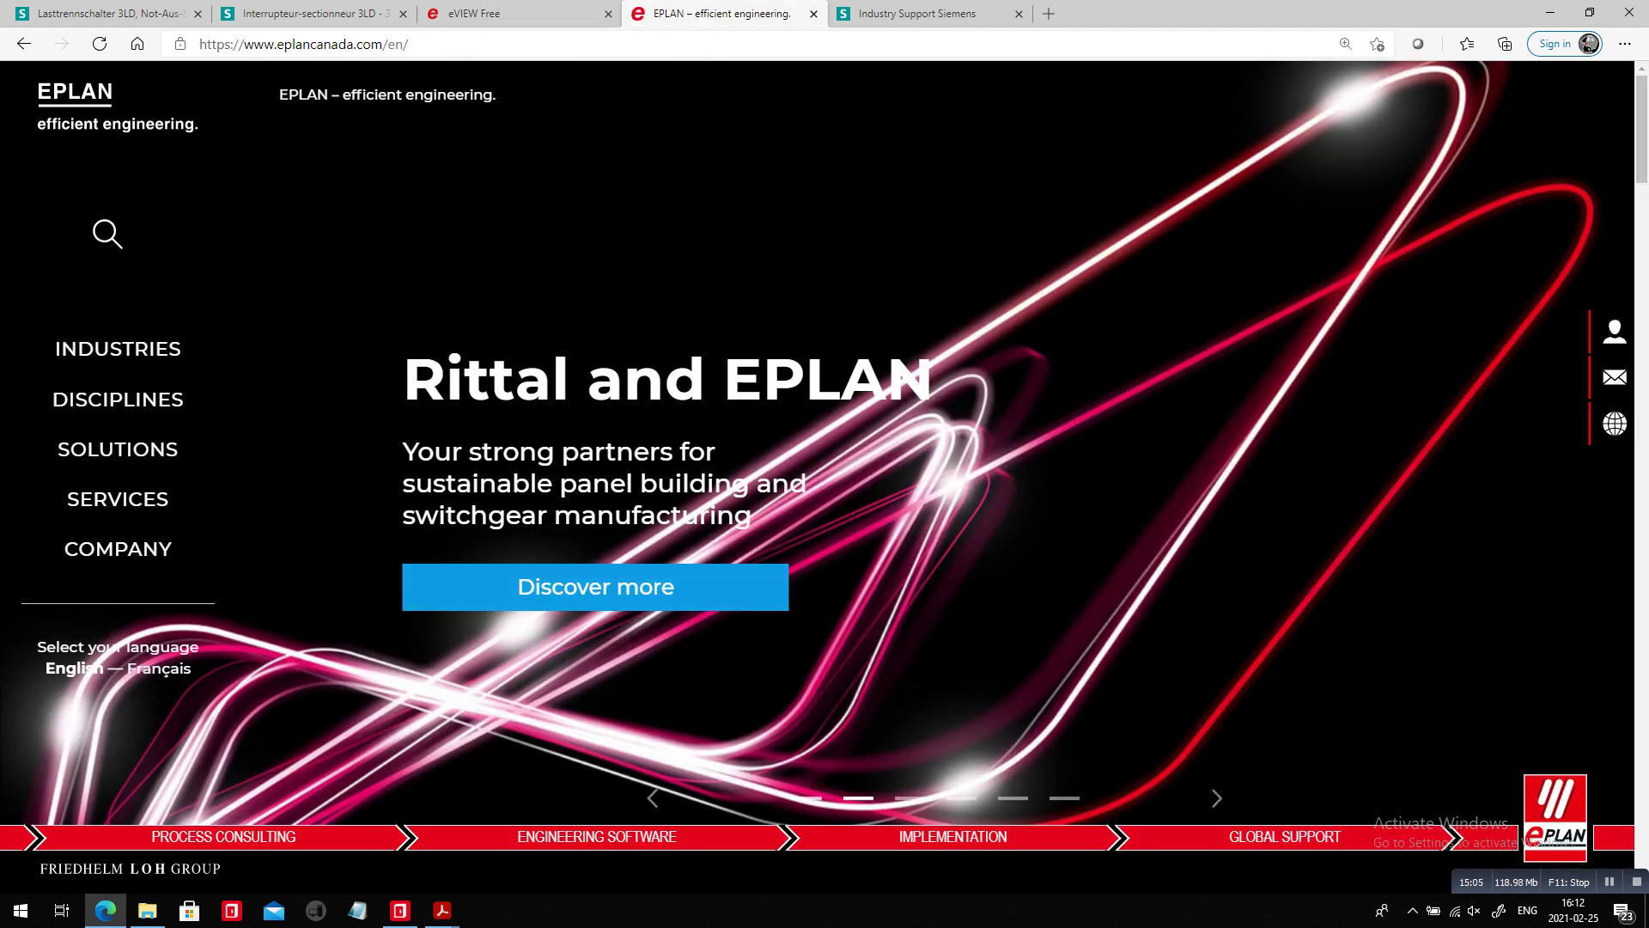